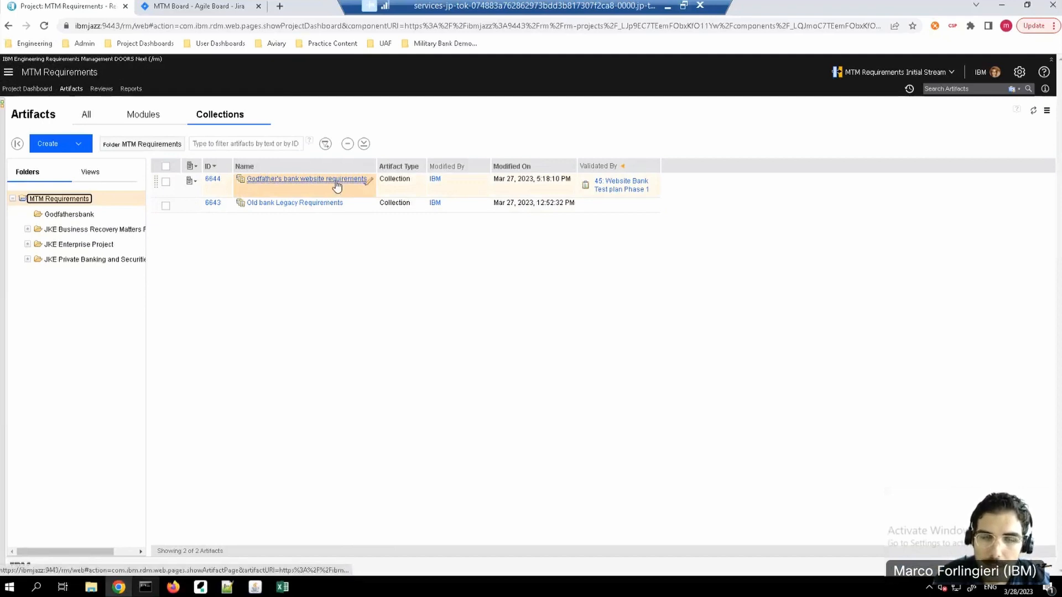
Step: Look over the Godfather's bank website requirements collection and return to the collections list
mouse_move(336, 186)
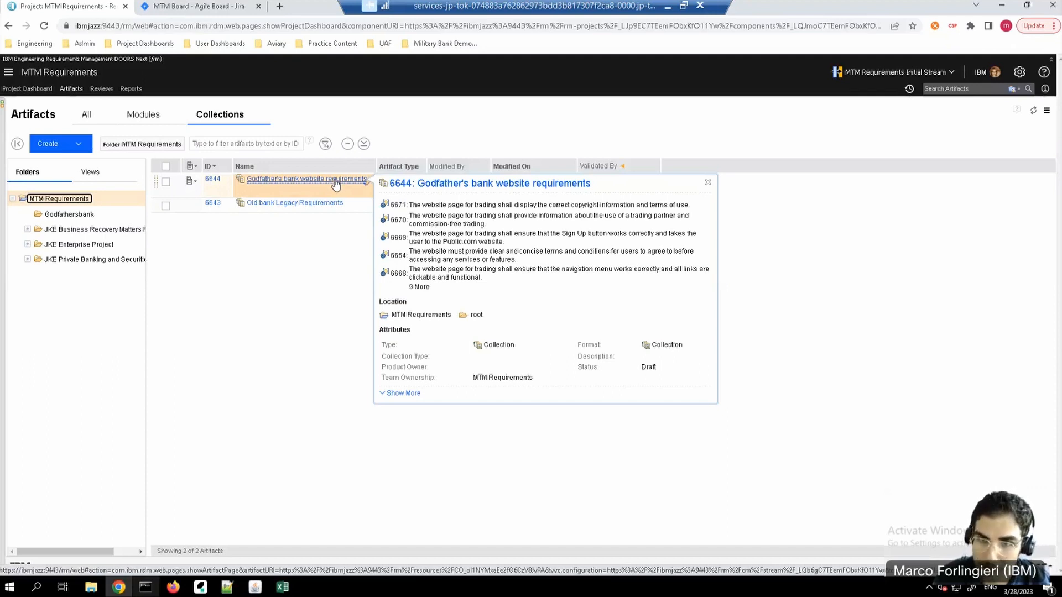
left_click(335, 180)
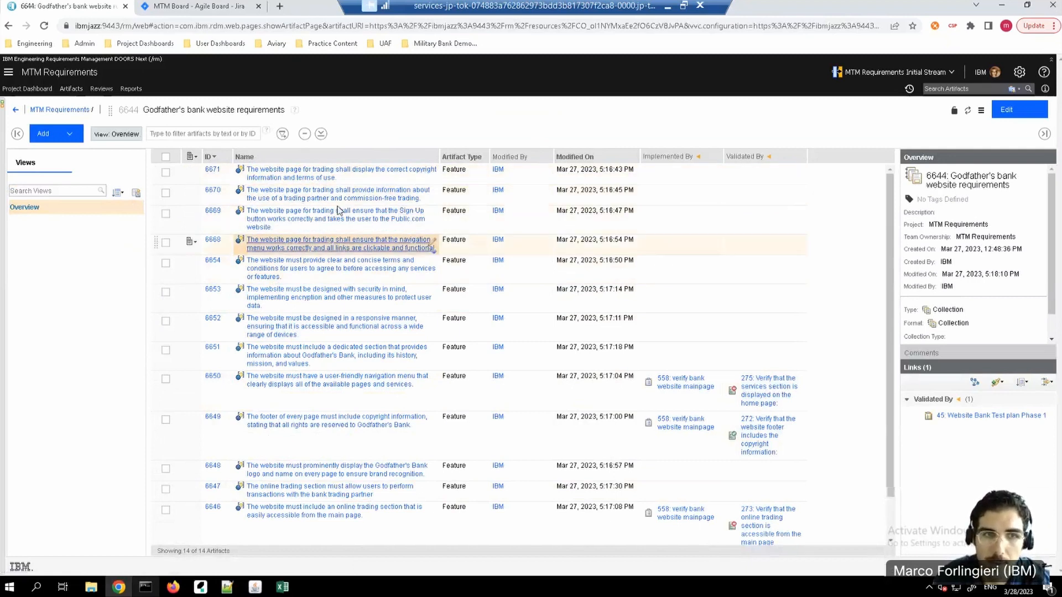
left_click(17, 109)
Step: Review the available artifact import options and close them without importing anything
left_click(58, 144)
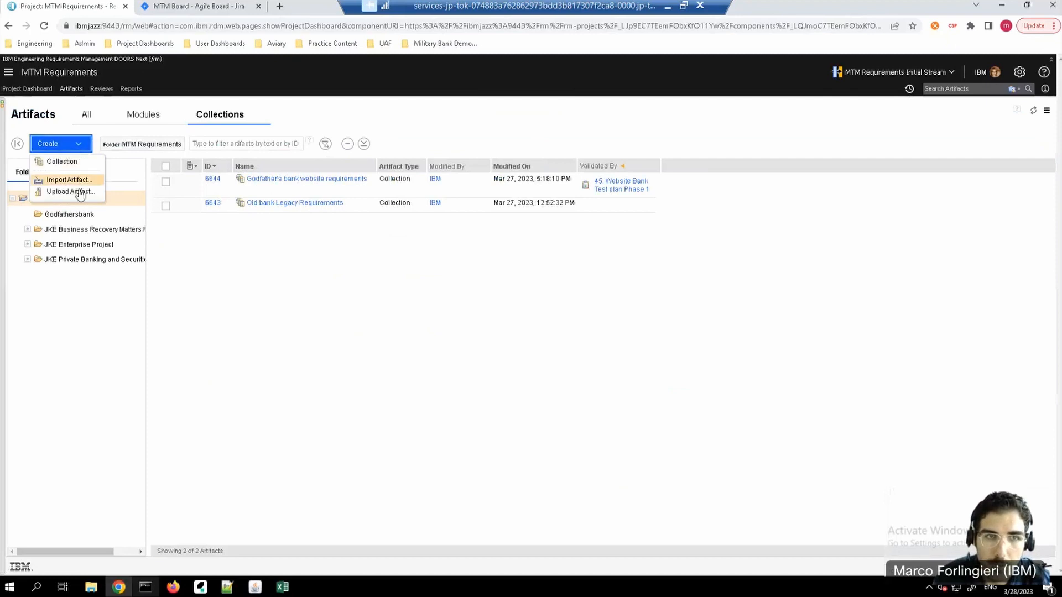
left_click(69, 179)
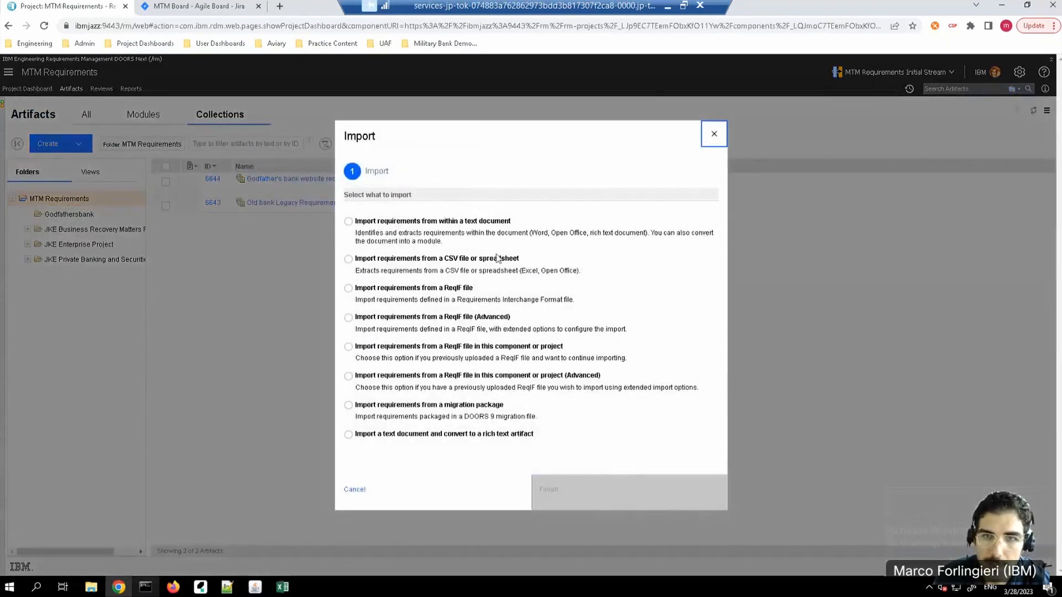
left_click(716, 139)
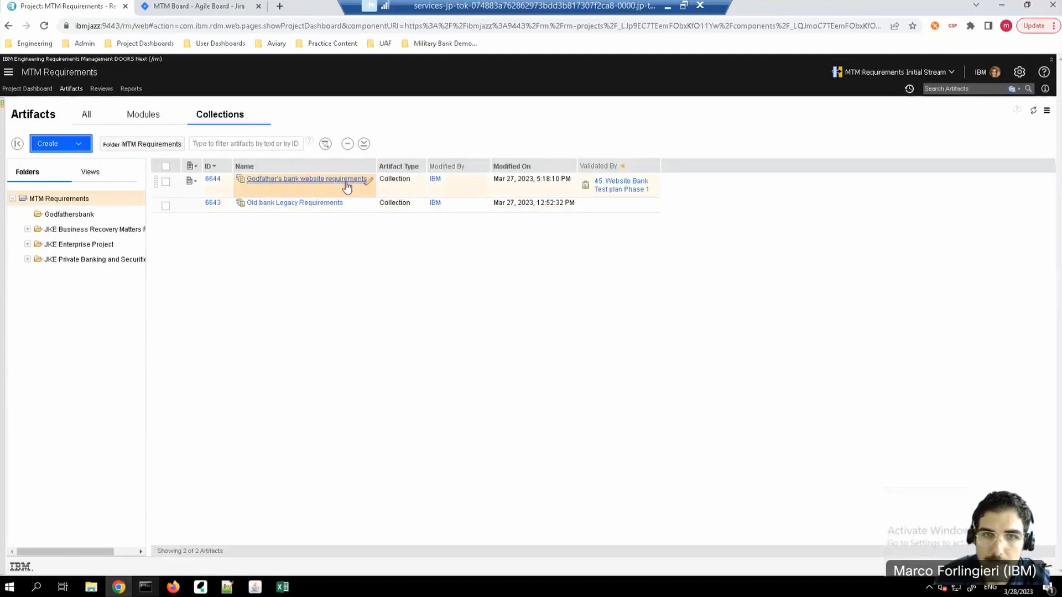
Step: Open the Godfather's bank website requirements collection and start an Implemented By link for requirement 6669 with MTM Planning as the artifact container
left_click(346, 182)
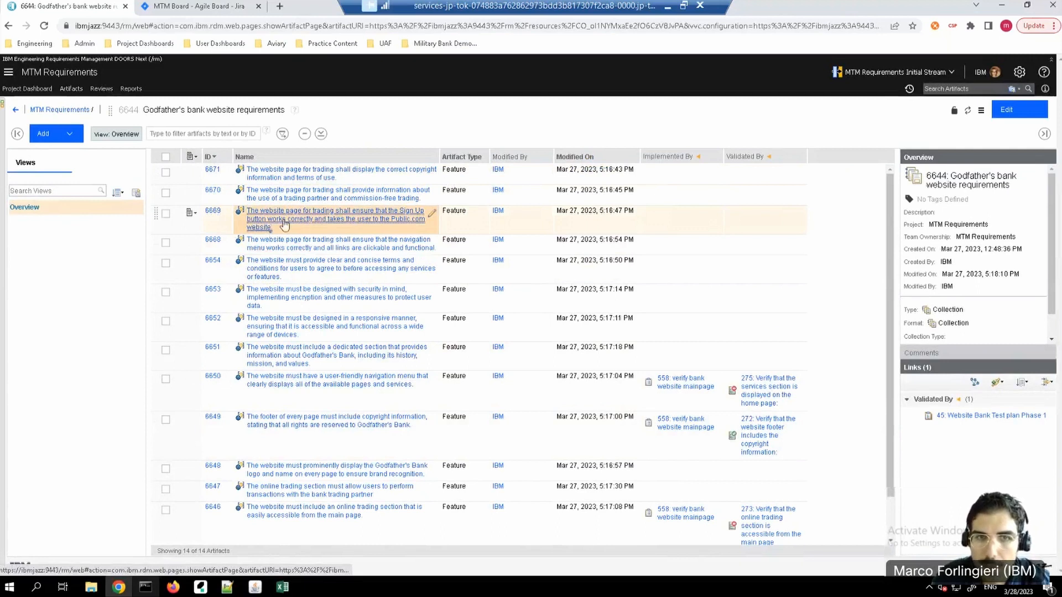
mouse_move(324, 222)
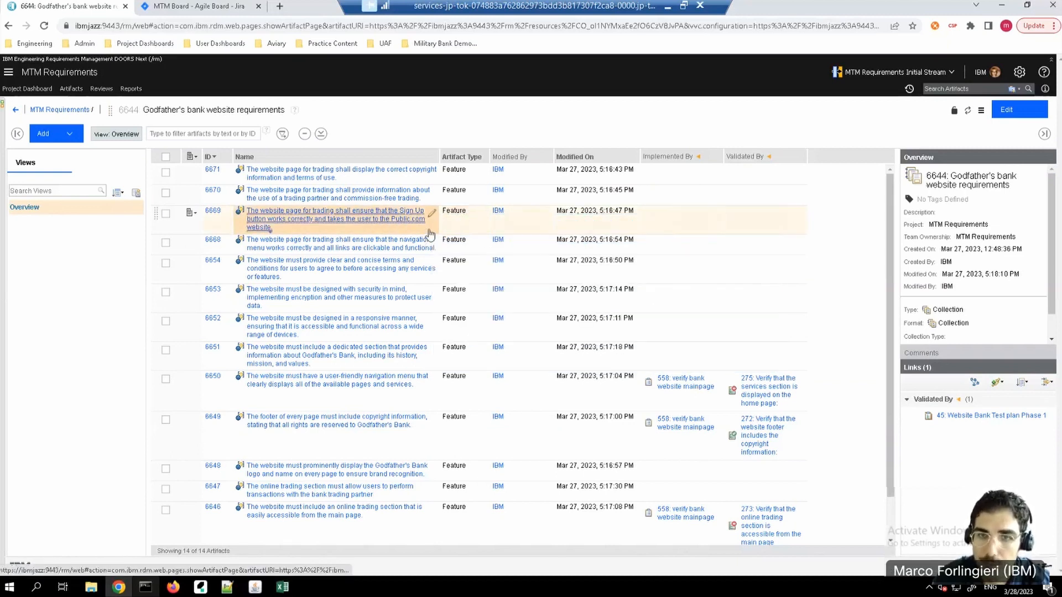
mouse_move(391, 219)
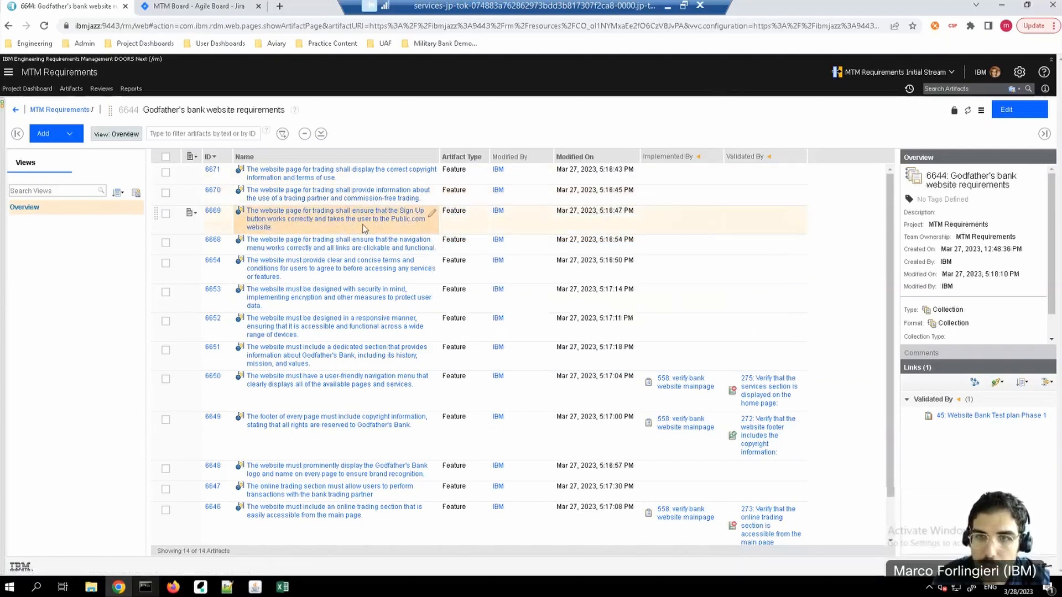
left_click(716, 215)
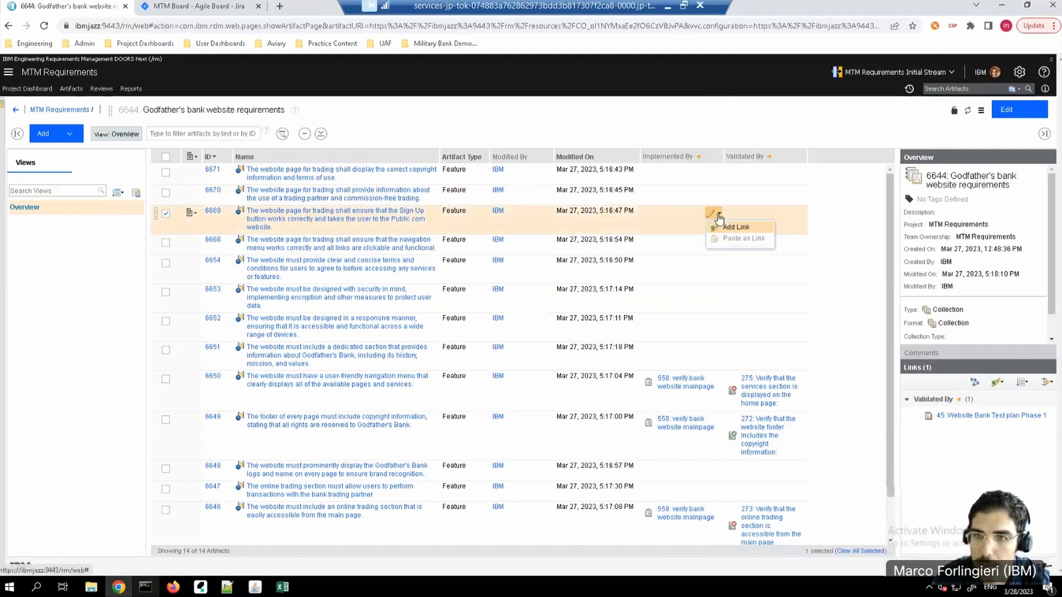
left_click(734, 228)
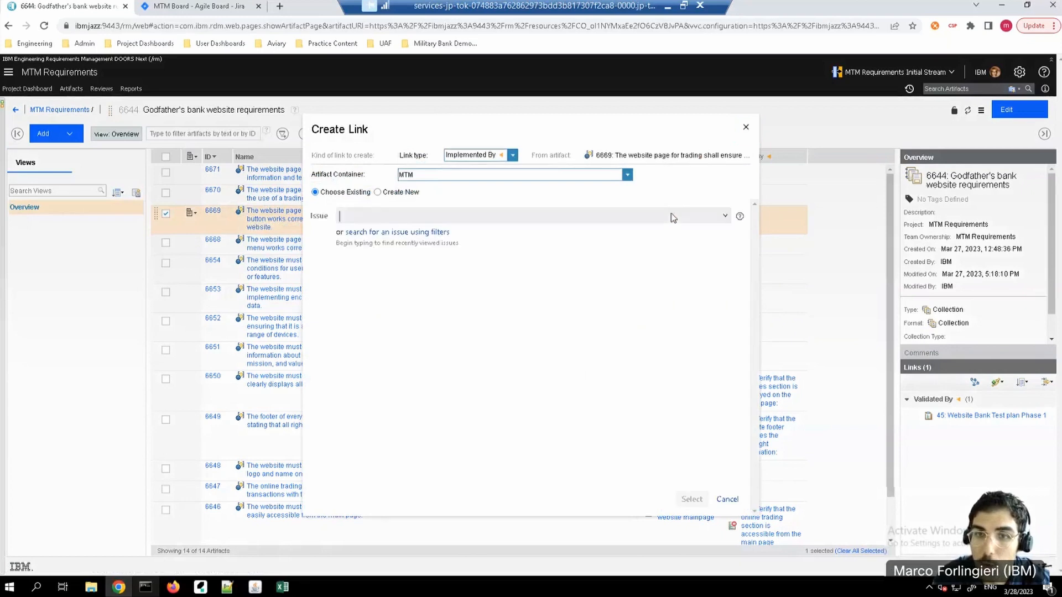
left_click(628, 176)
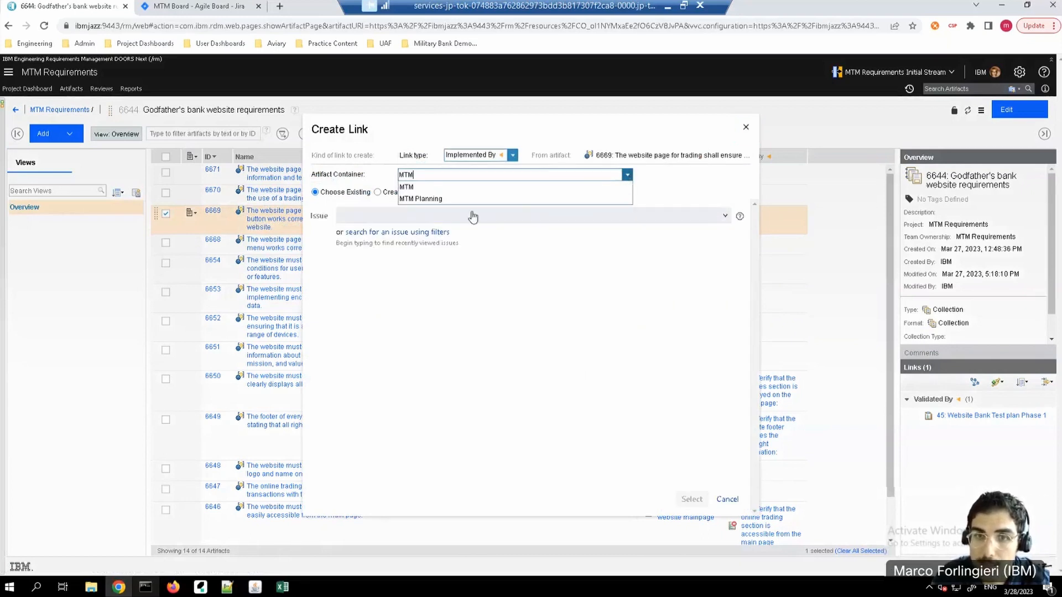
left_click(422, 200)
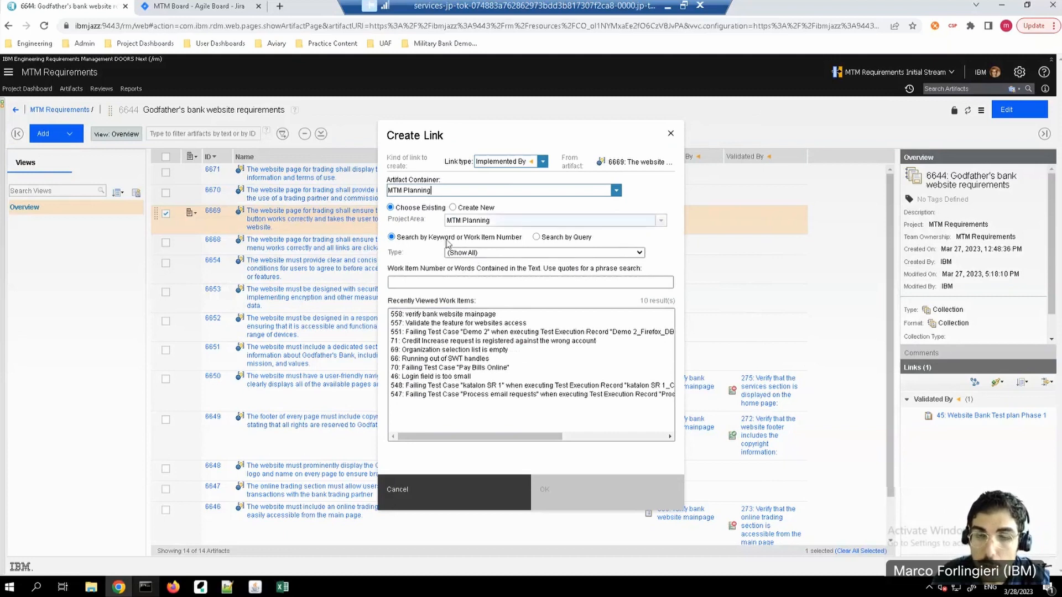
Step: Choose to create a new Task for the link, with the summary "verify the online trading functions of the bank website"
left_click(453, 208)
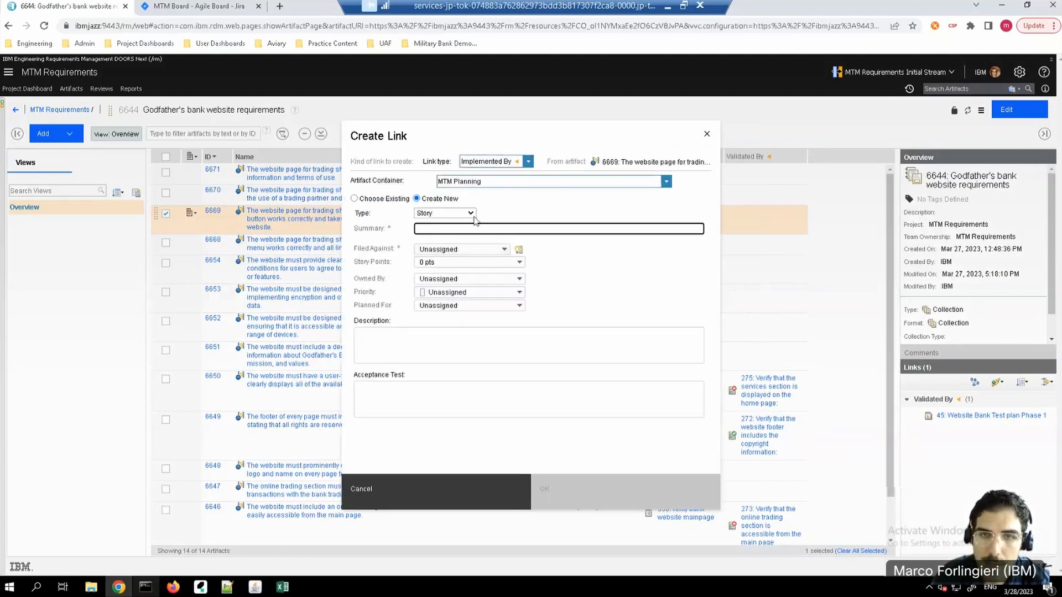
left_click(471, 214)
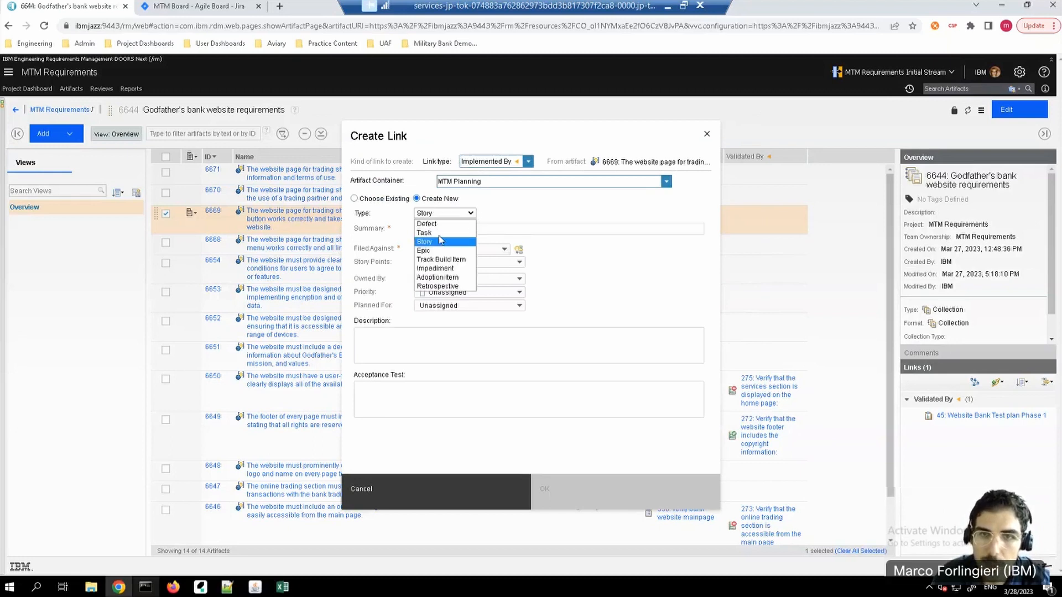
left_click(432, 233)
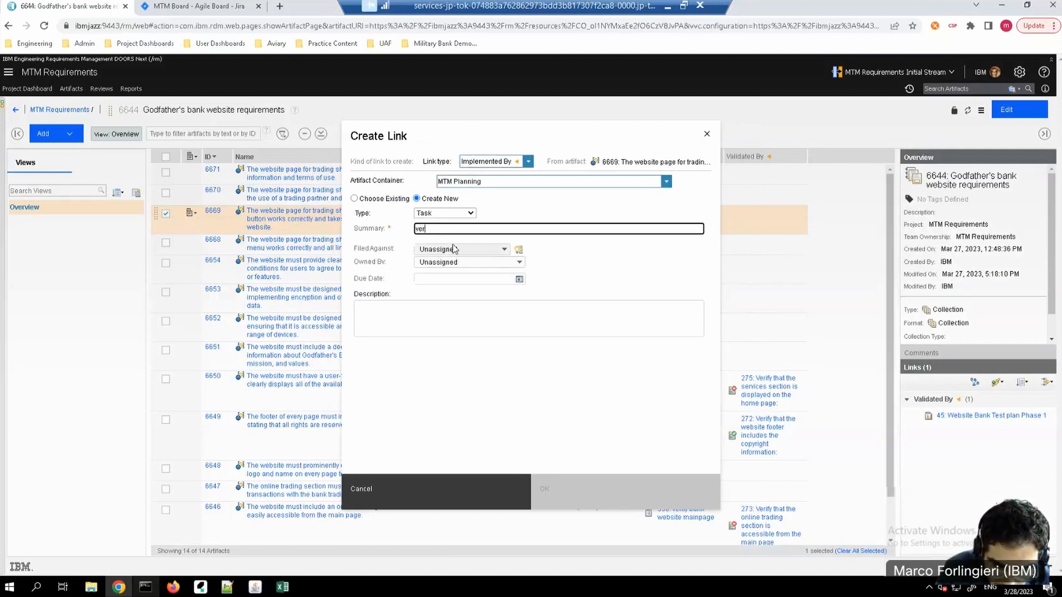
type("verify the online trading functions of the bank website")
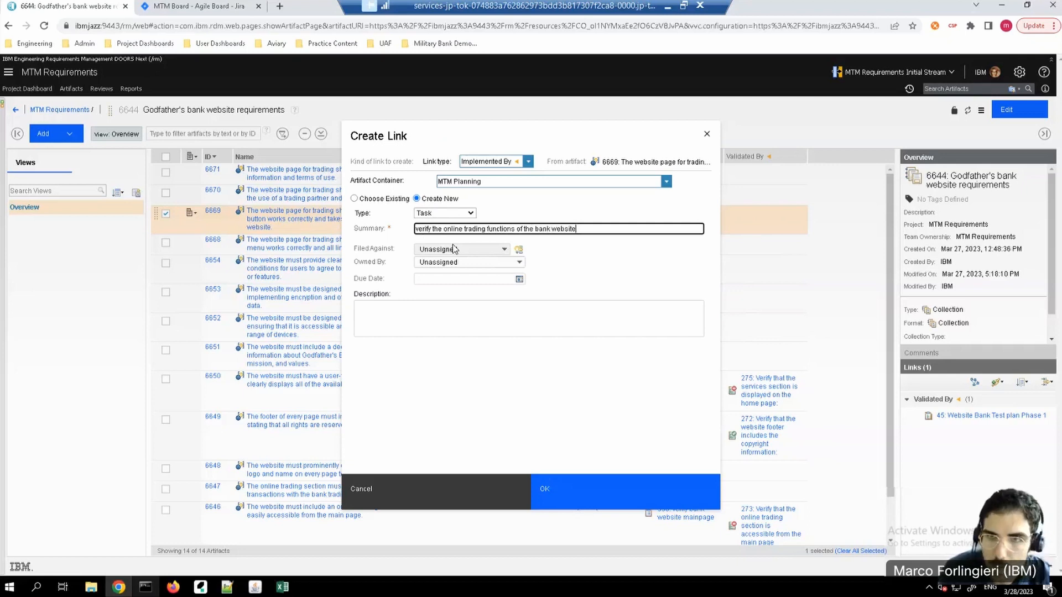
Step: File the task against JKE, assign it to IBM, set the due date to March 28, 2023, 12:00 PM, and create it
left_click(500, 250)
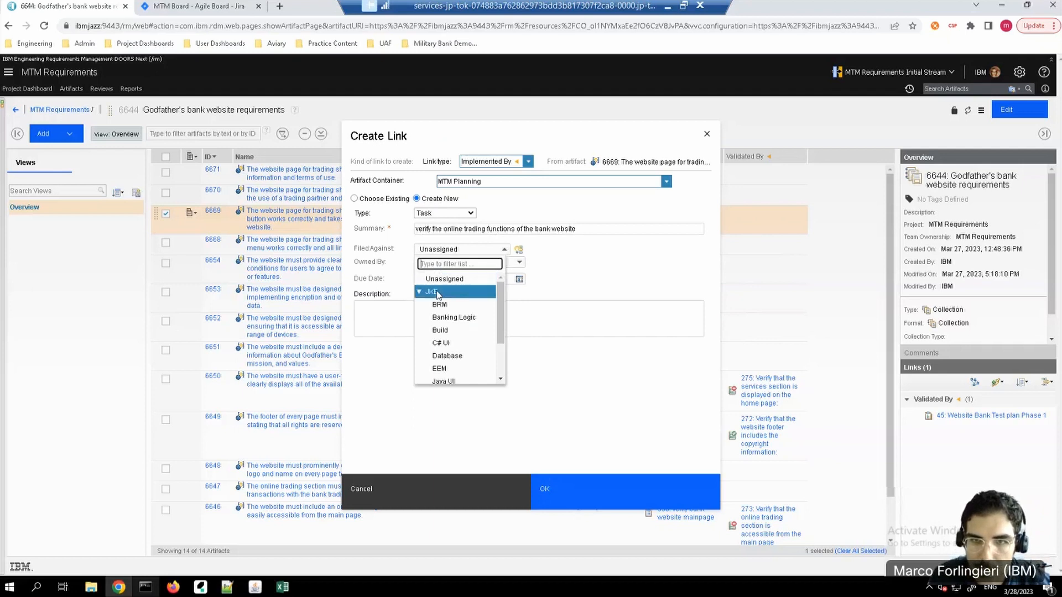
left_click(437, 292)
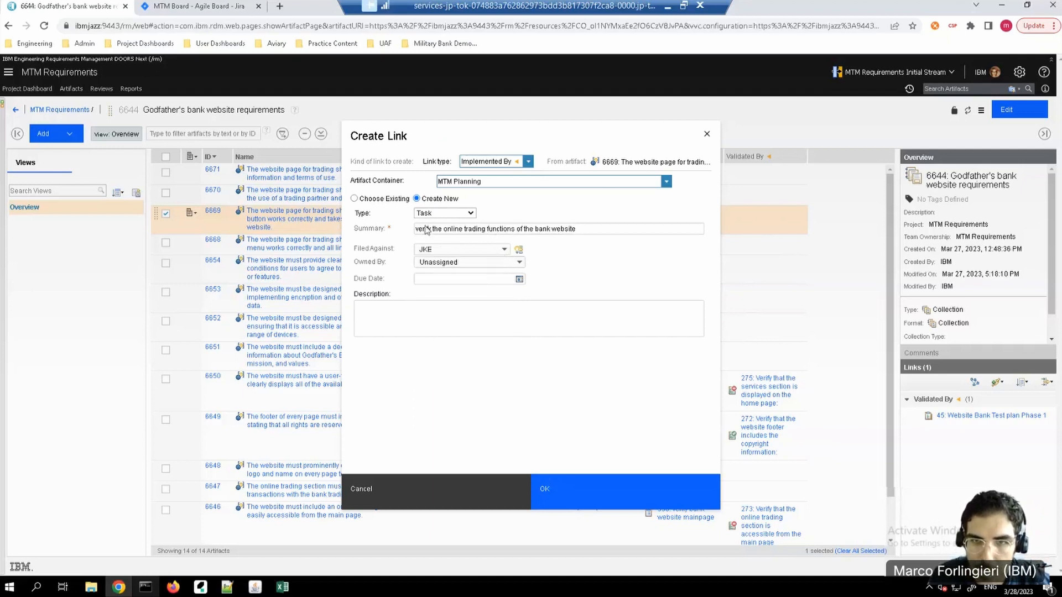
left_click(519, 265)
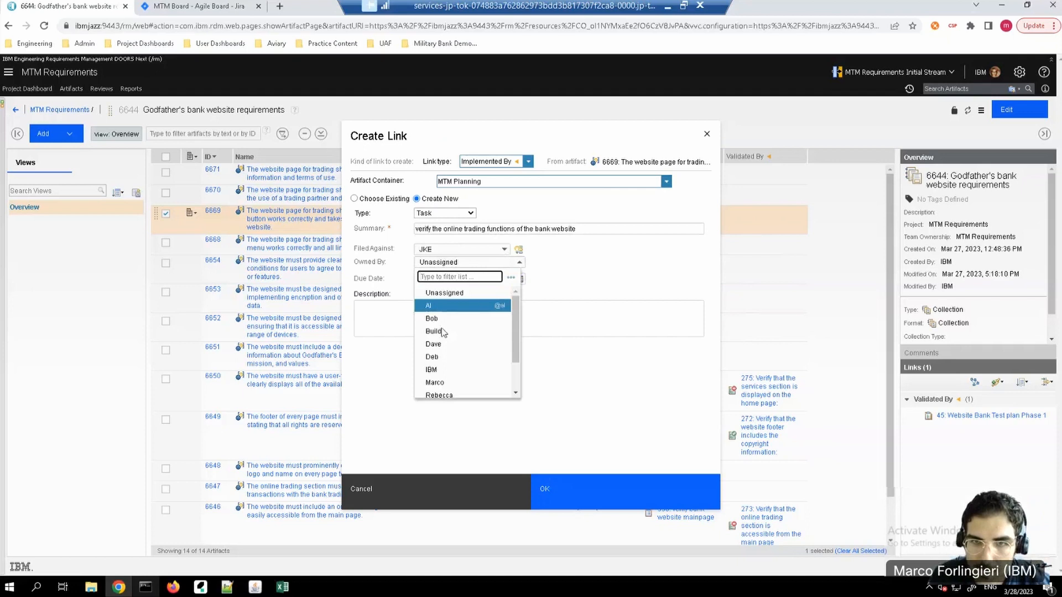
left_click(433, 373)
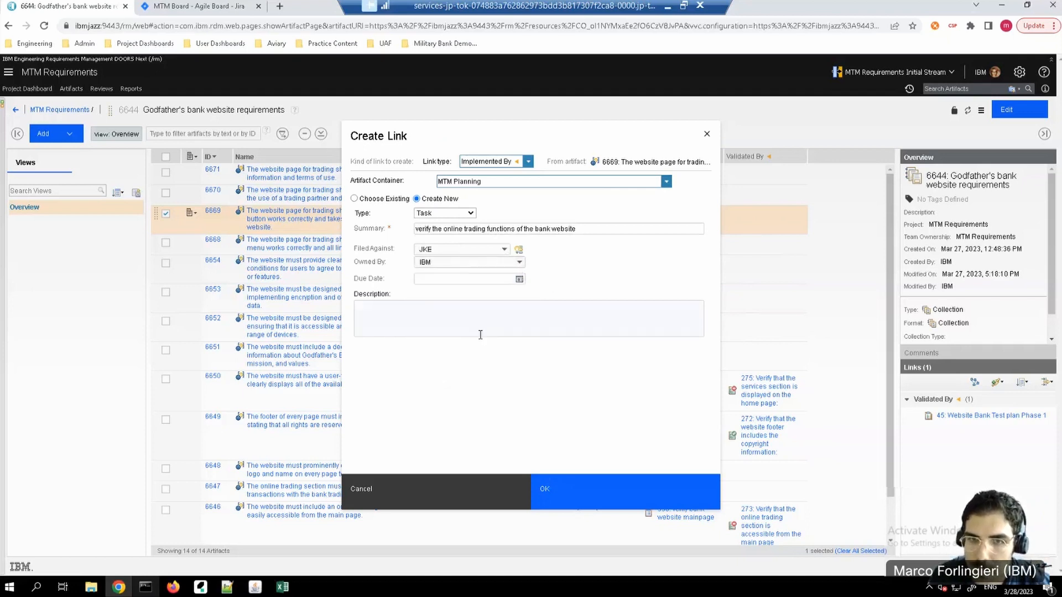
left_click(519, 280)
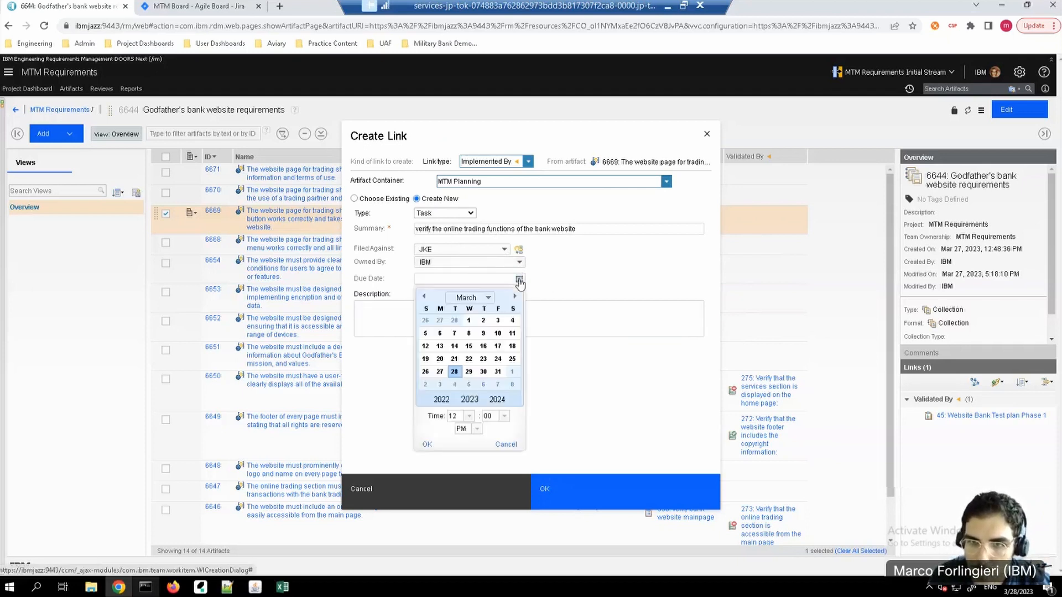
left_click(455, 373)
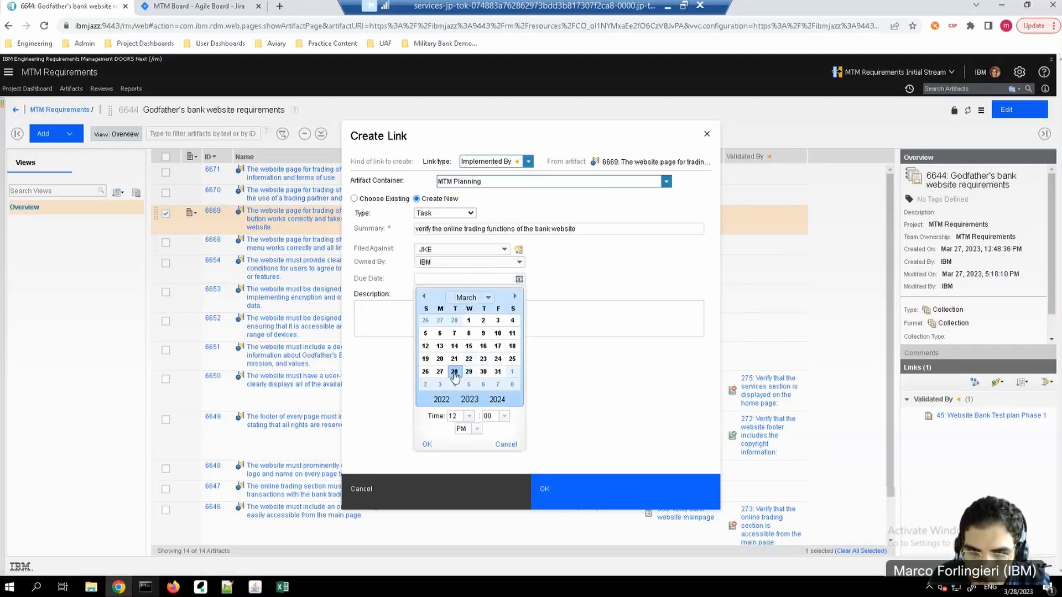
left_click(428, 445)
left_click(552, 491)
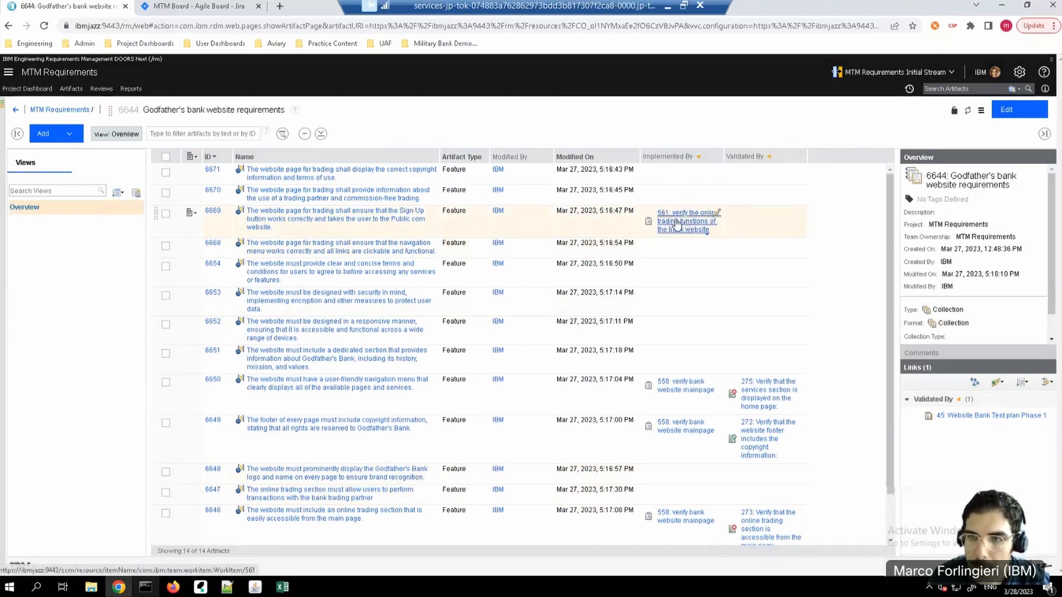
Step: Open the task linked to requirement 6669 and set its priority to Medium
mouse_move(675, 223)
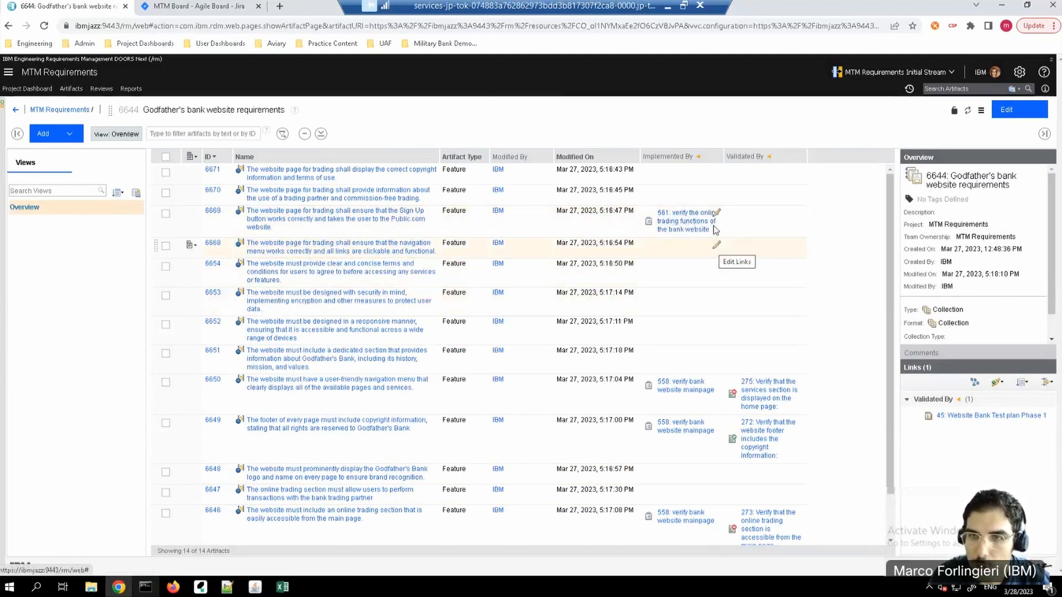
left_click(683, 224)
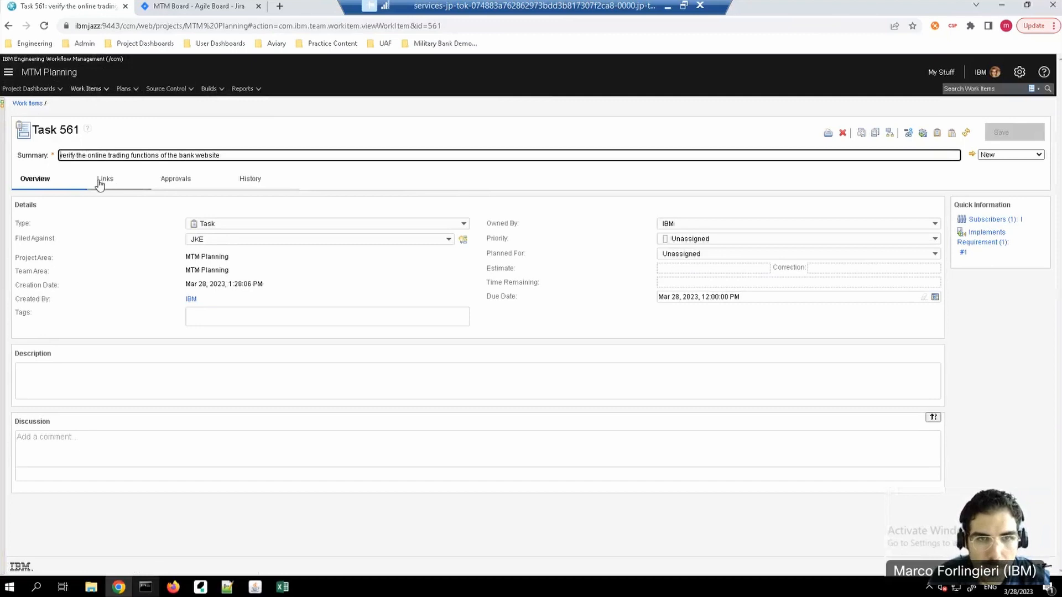
left_click(935, 238)
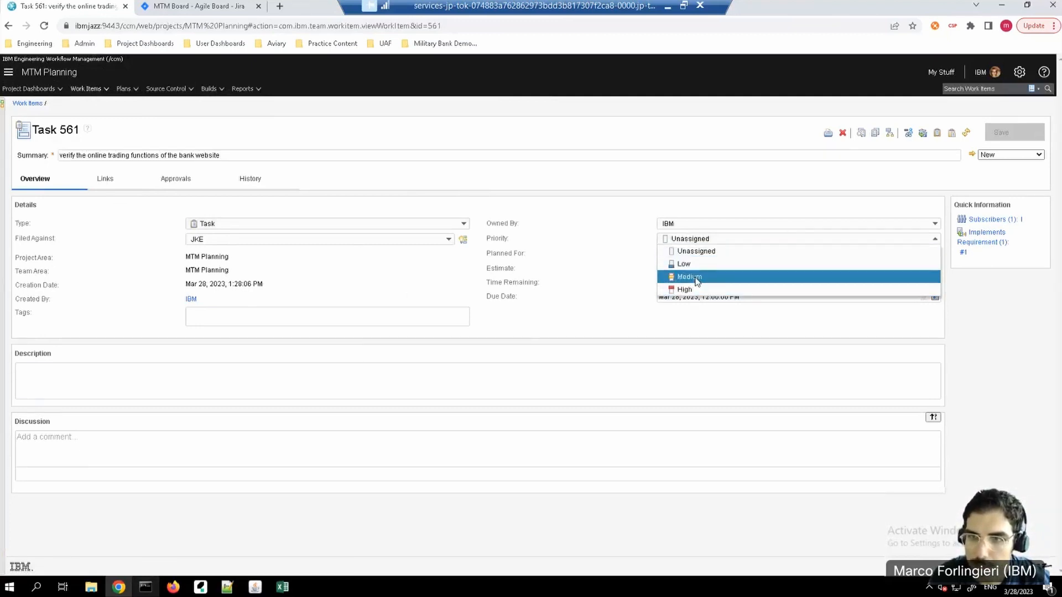
left_click(689, 276)
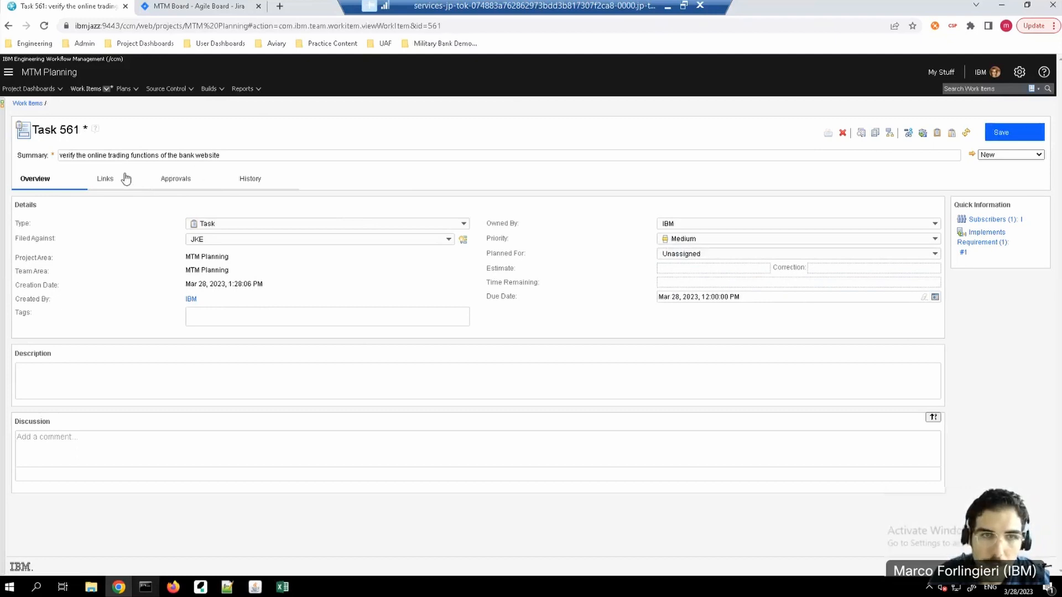
Step: Add Implements Requirement links from the task to existing requirements 6670, 6671 and 6668 in the Godfathersbank folder, staying on the task page
left_click(105, 178)
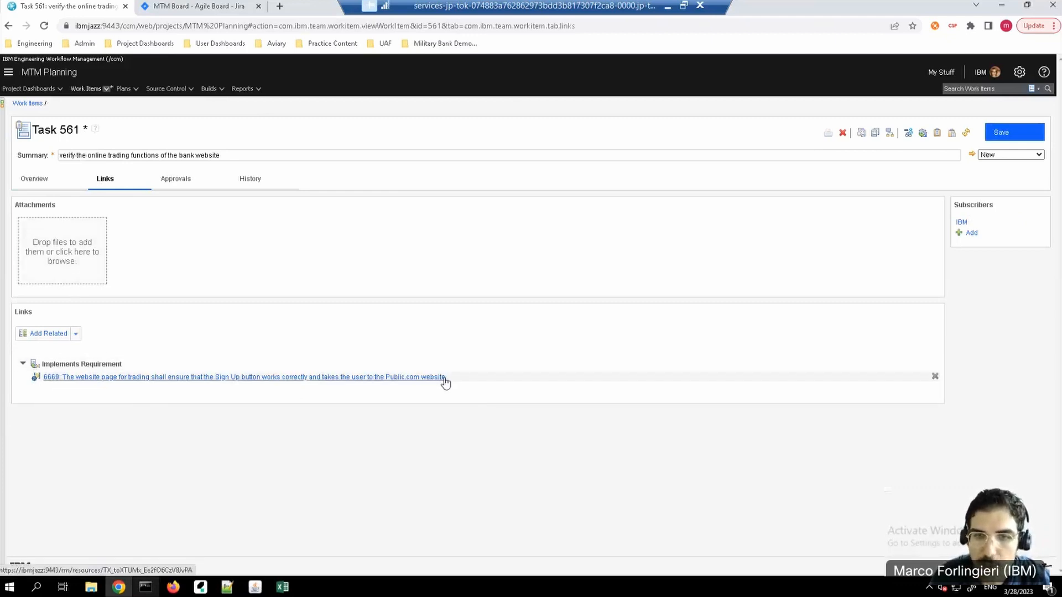
left_click(76, 335)
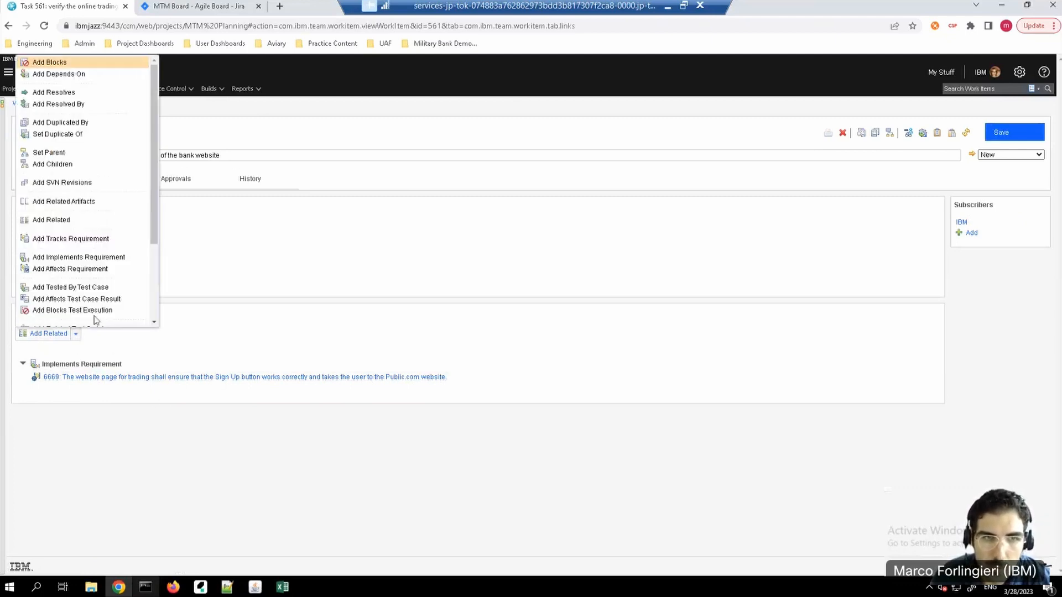
left_click(100, 258)
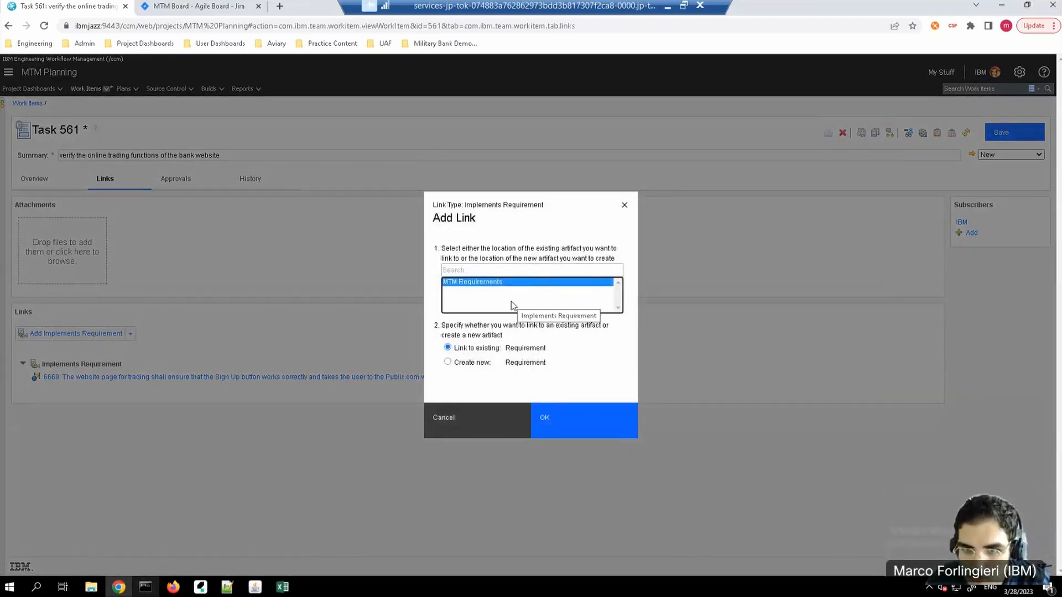
left_click(572, 428)
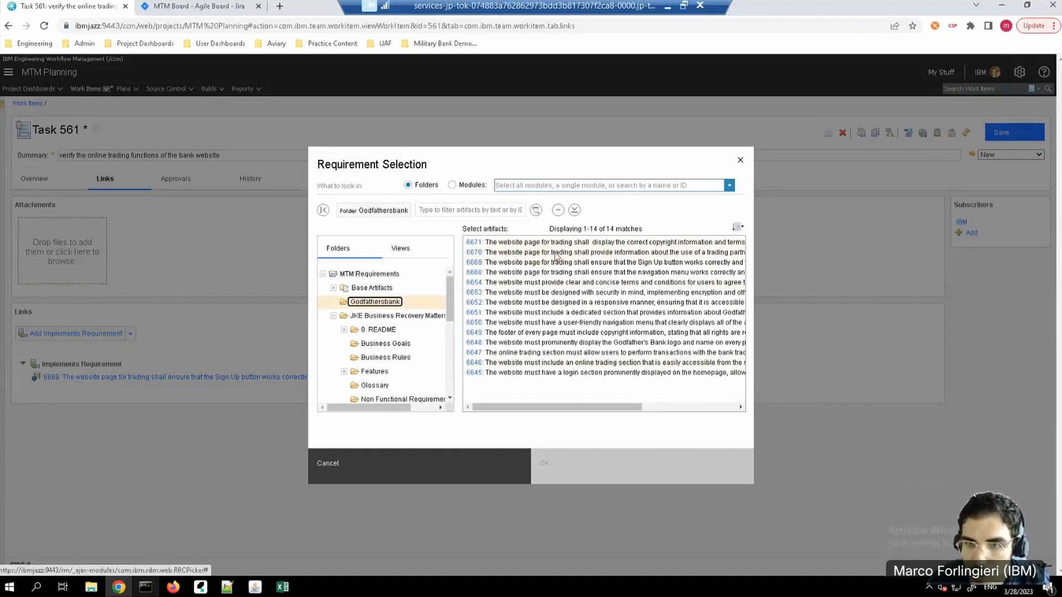
left_click(554, 252)
left_click(547, 245, "ctrl")
left_click(547, 272, "shift")
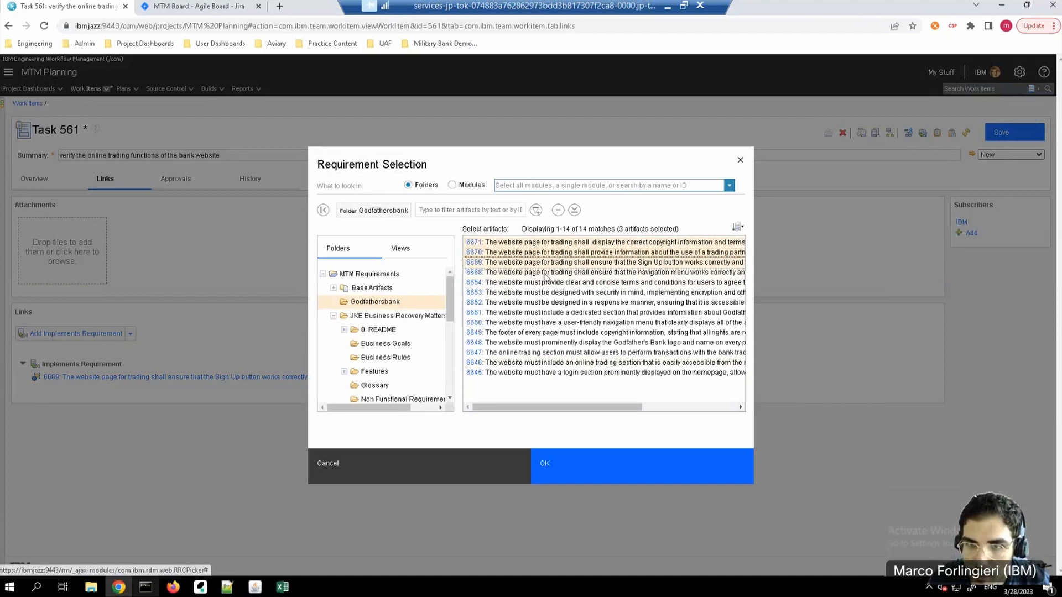
left_click(591, 468)
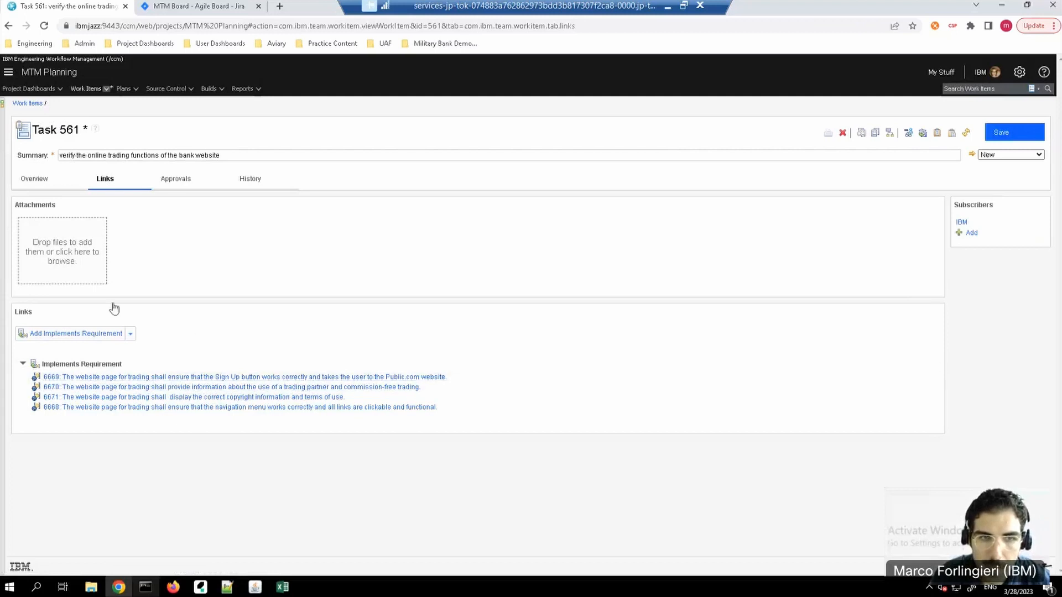
left_click(122, 378)
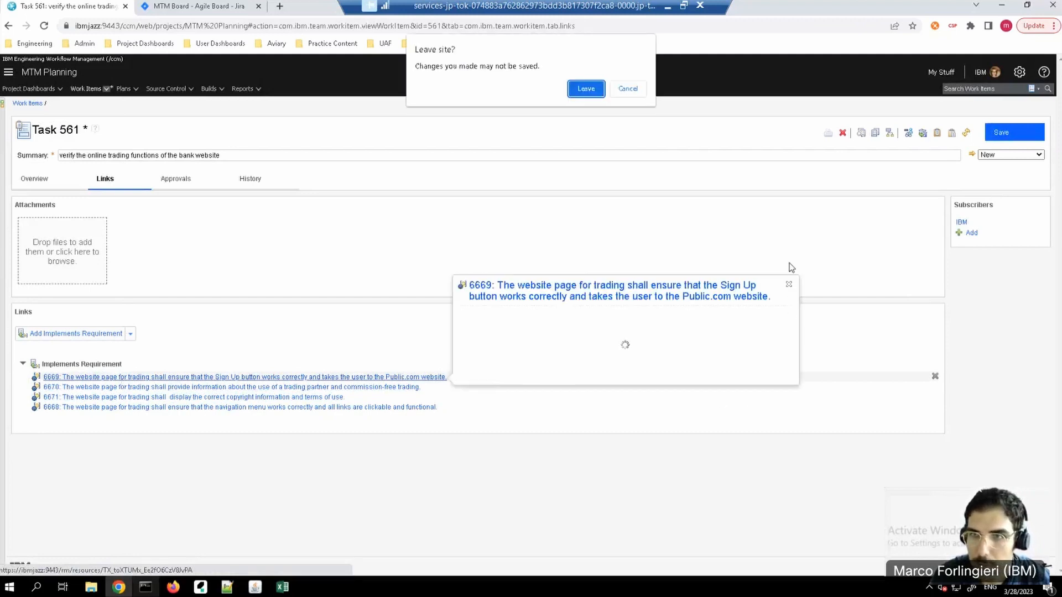
left_click(628, 89)
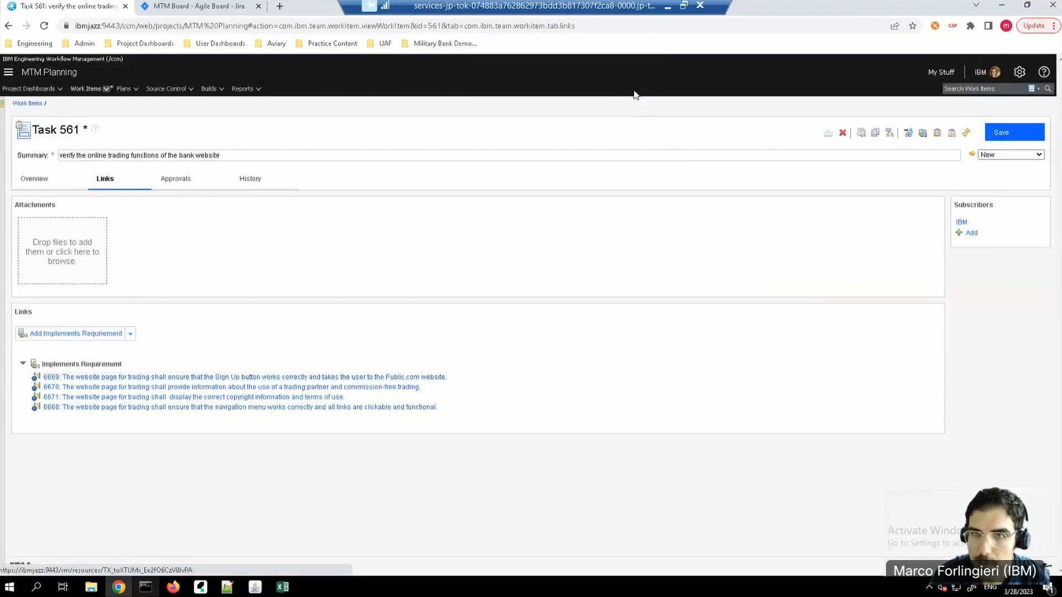
Step: Save the task with its requirement links, follow its link to requirement 6669, and return to the Godfathersbank artifact list
left_click(1028, 137)
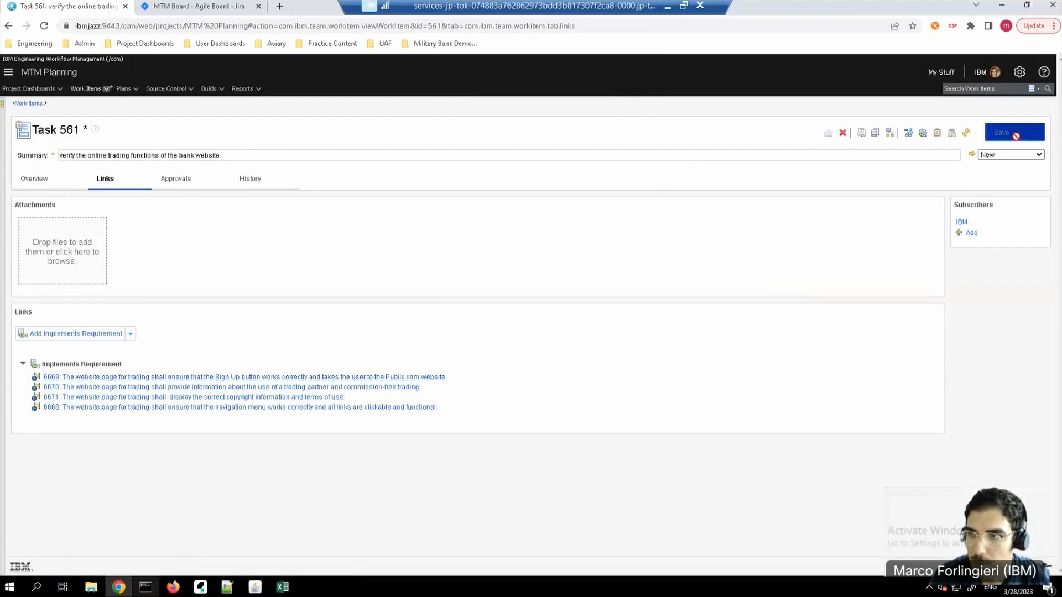
left_click(84, 380)
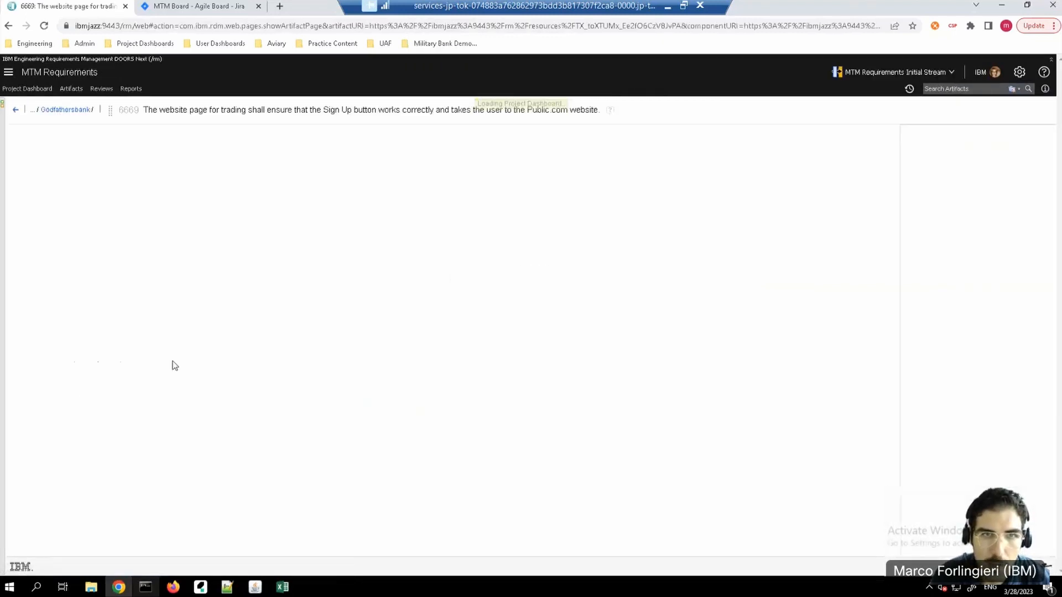
left_click(15, 110)
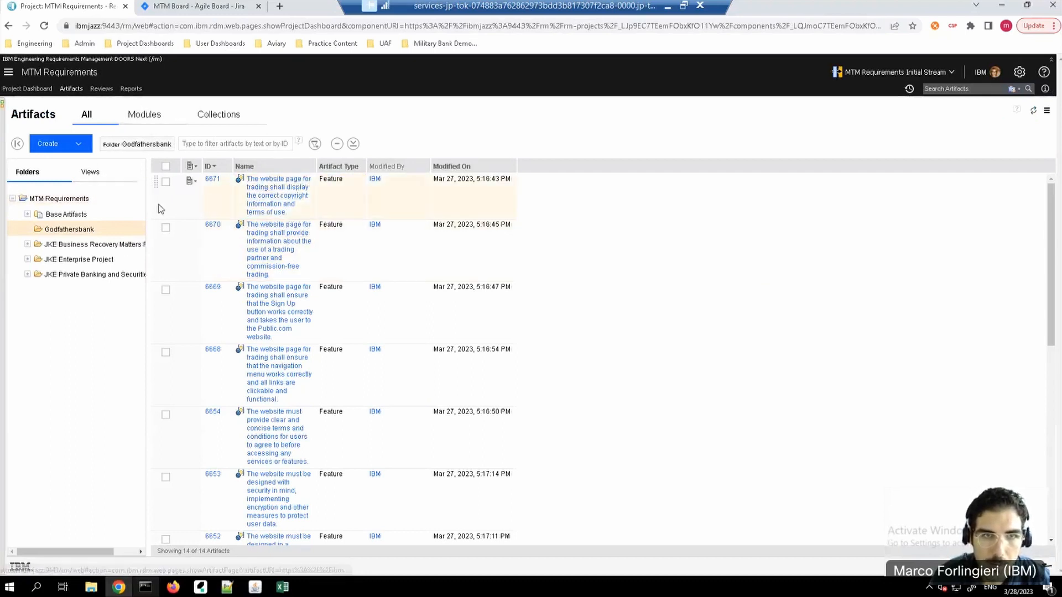
Step: Open the "Godfather's bank website requirements" collection under MTM Requirements and check the task linked in the Implemented By column
left_click(60, 199)
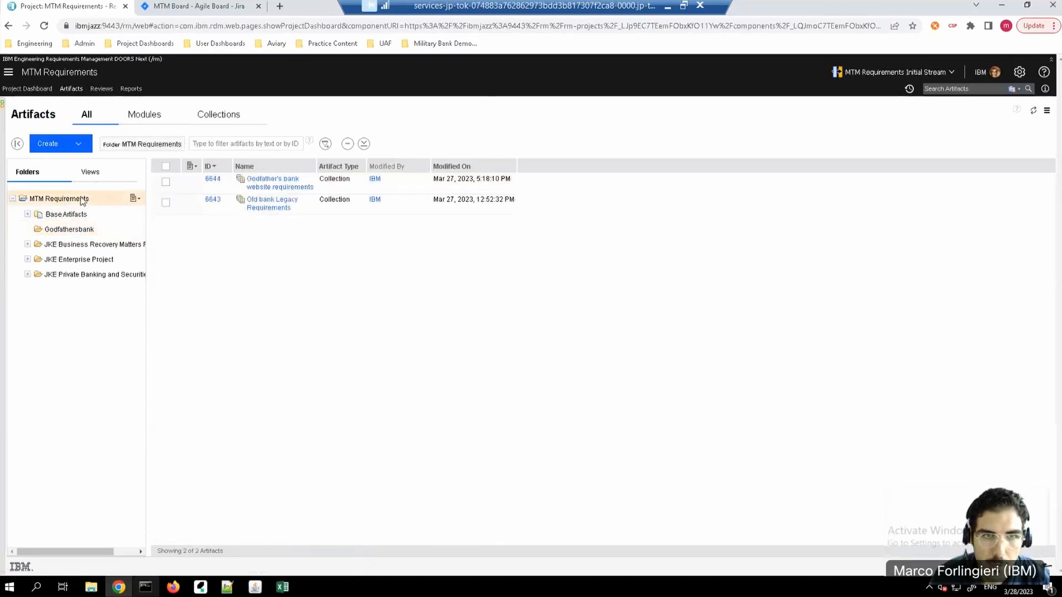
left_click(286, 184)
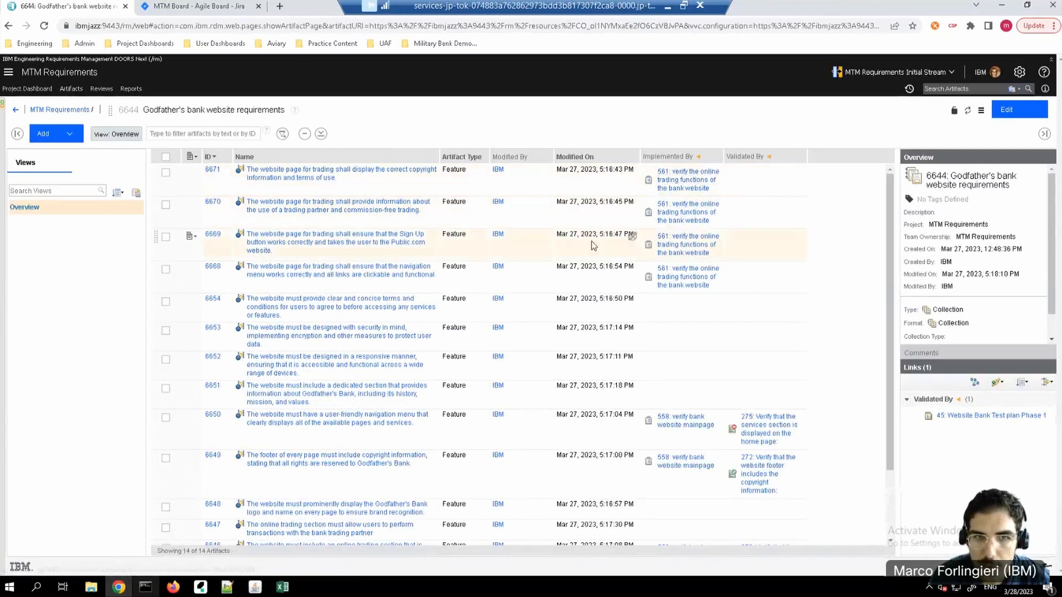
mouse_move(694, 240)
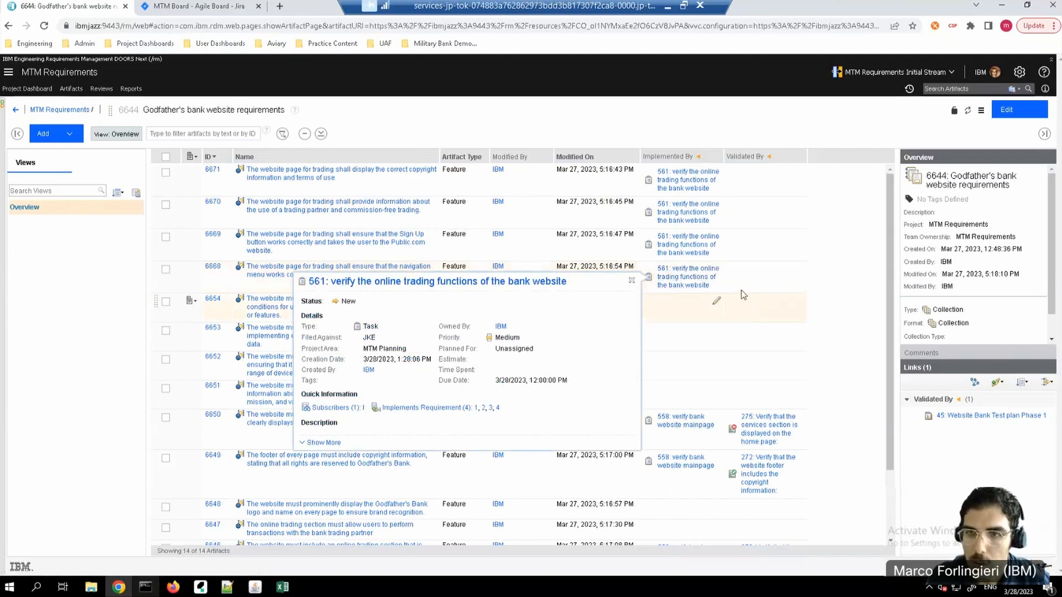
mouse_move(698, 285)
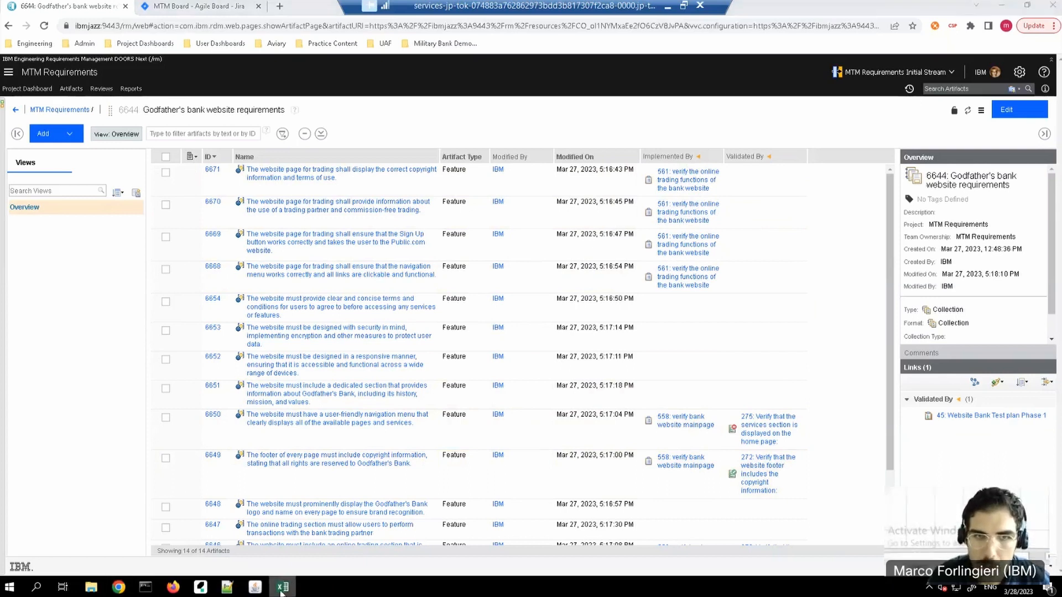
Step: Switch to the Online Trading workbook in Excel, start an export to ETM, and validate the credentials with user ID and password
left_click(283, 587)
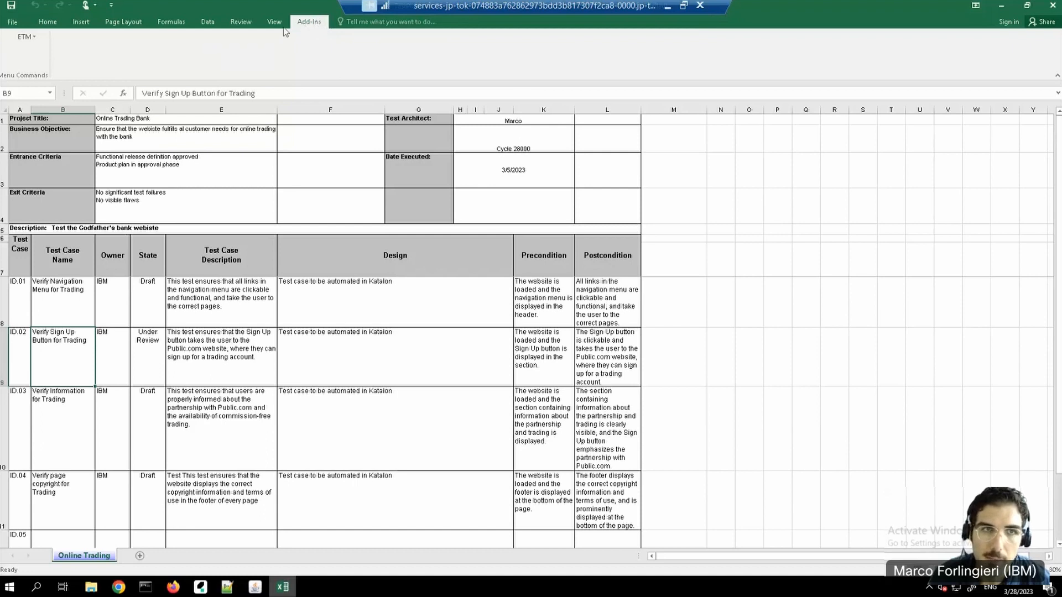
left_click(35, 38)
left_click(56, 65)
left_click(541, 211)
left_click(541, 211)
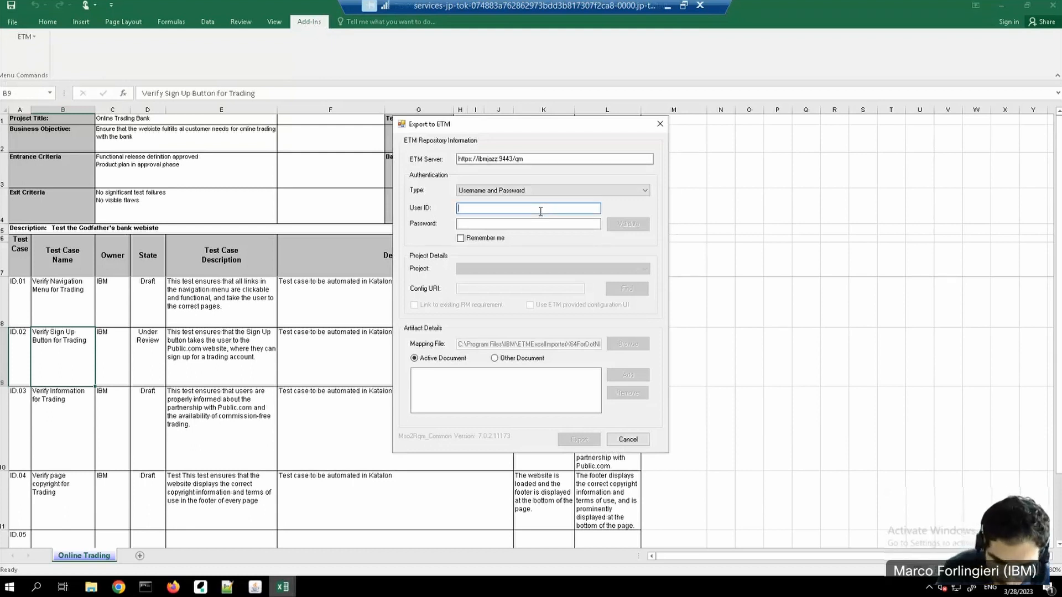
left_click(535, 223)
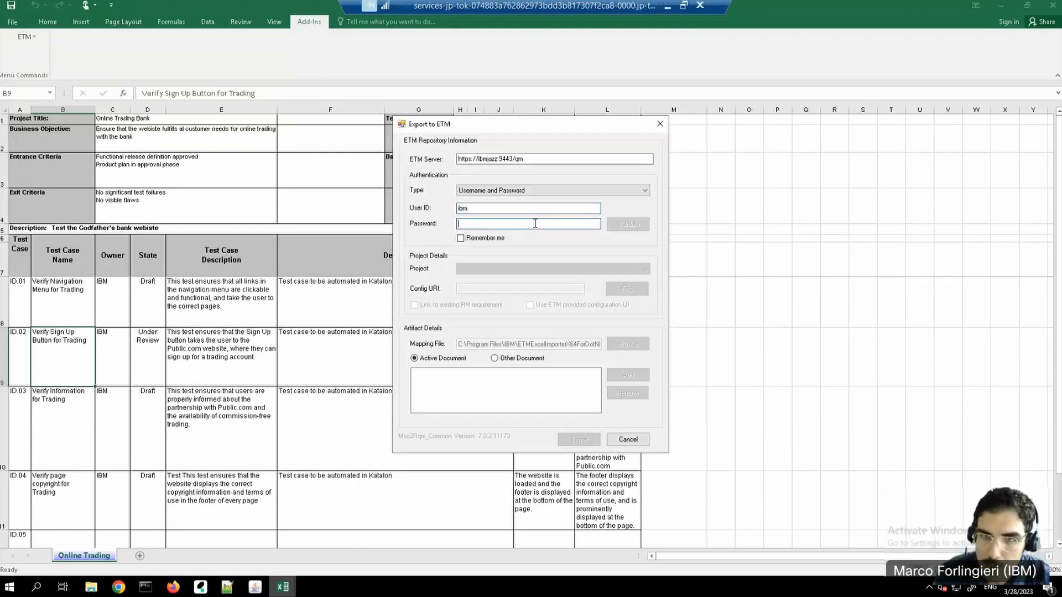
type("ibm")
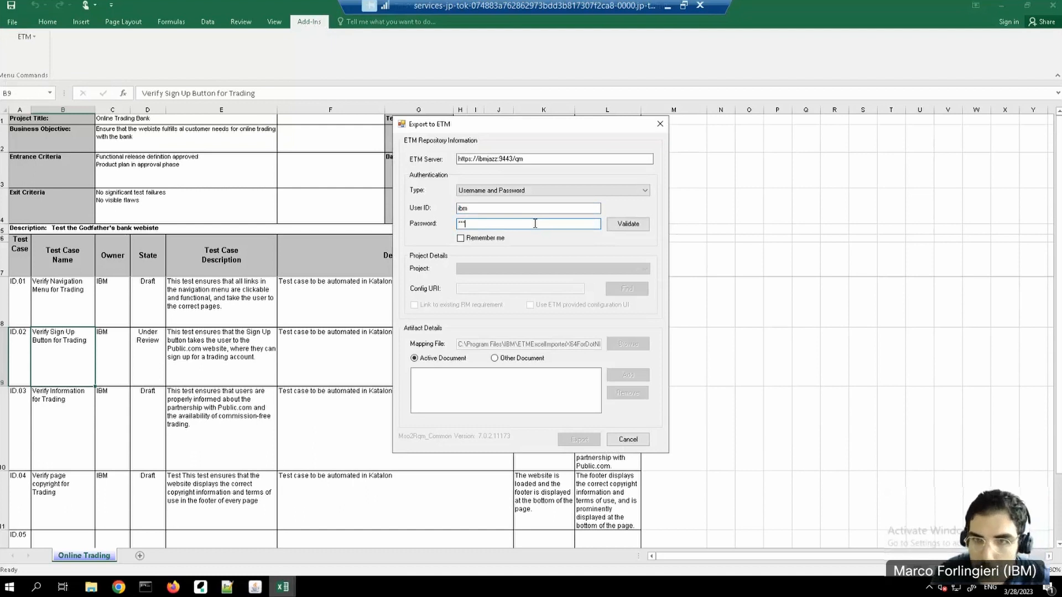
left_click(629, 224)
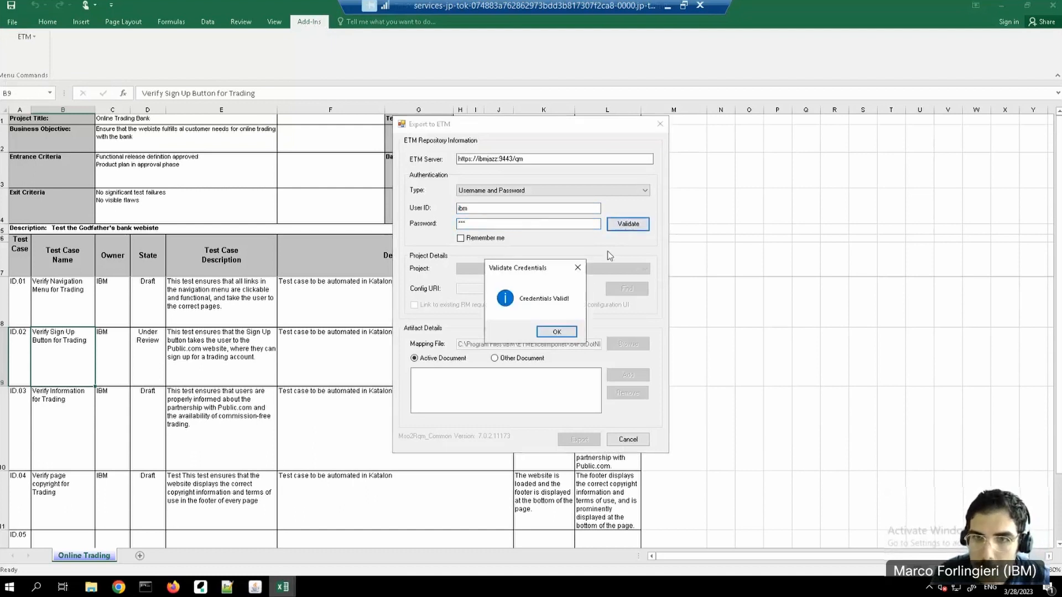
left_click(563, 332)
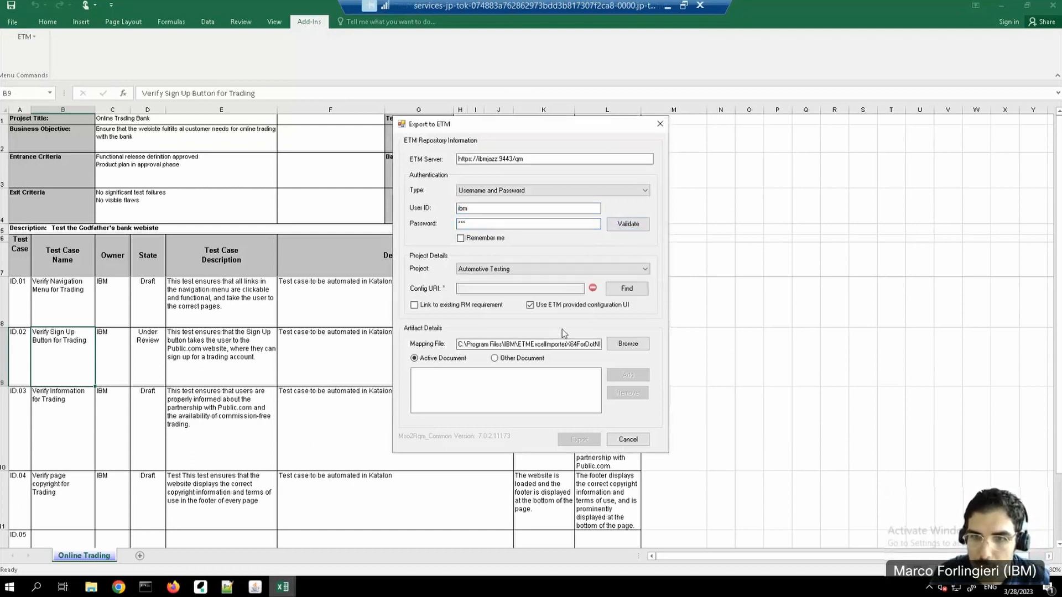
Step: Export the active document's test plan and test cases to the MTM Testing project
left_click(646, 270)
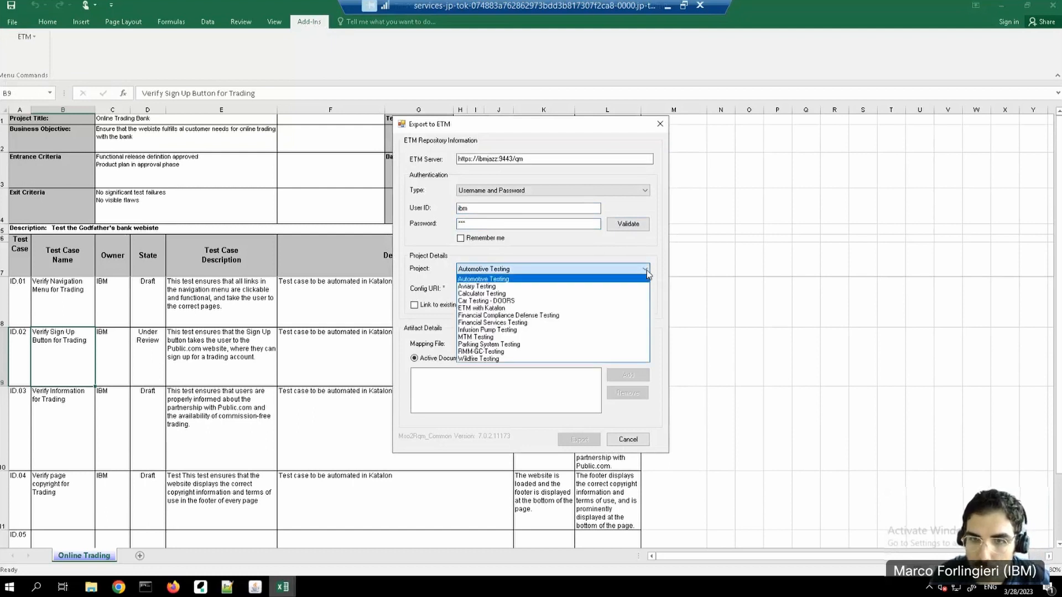
left_click(482, 337)
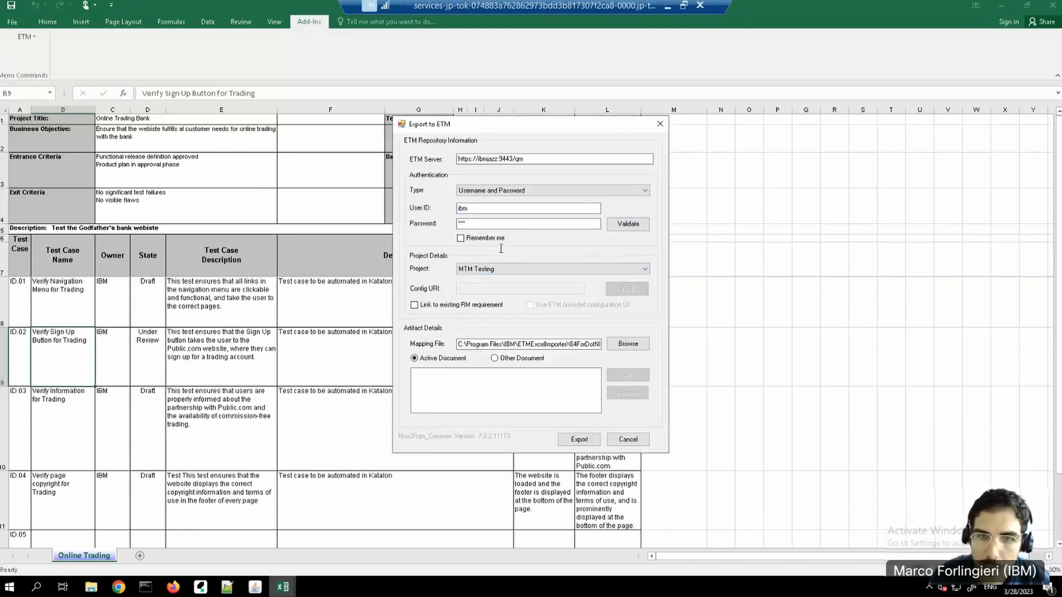
left_click(581, 440)
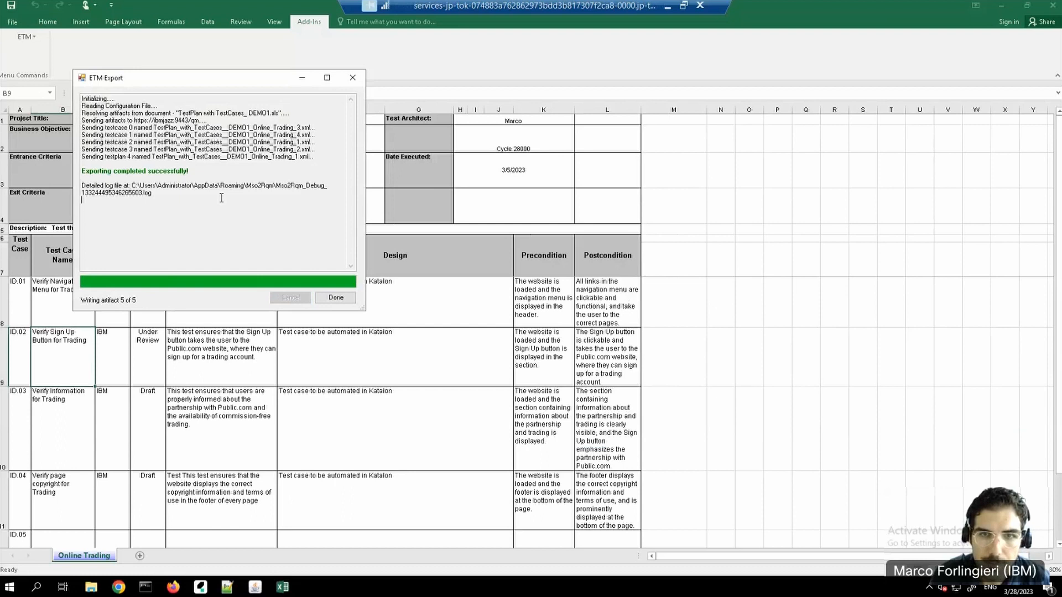
left_click(336, 297)
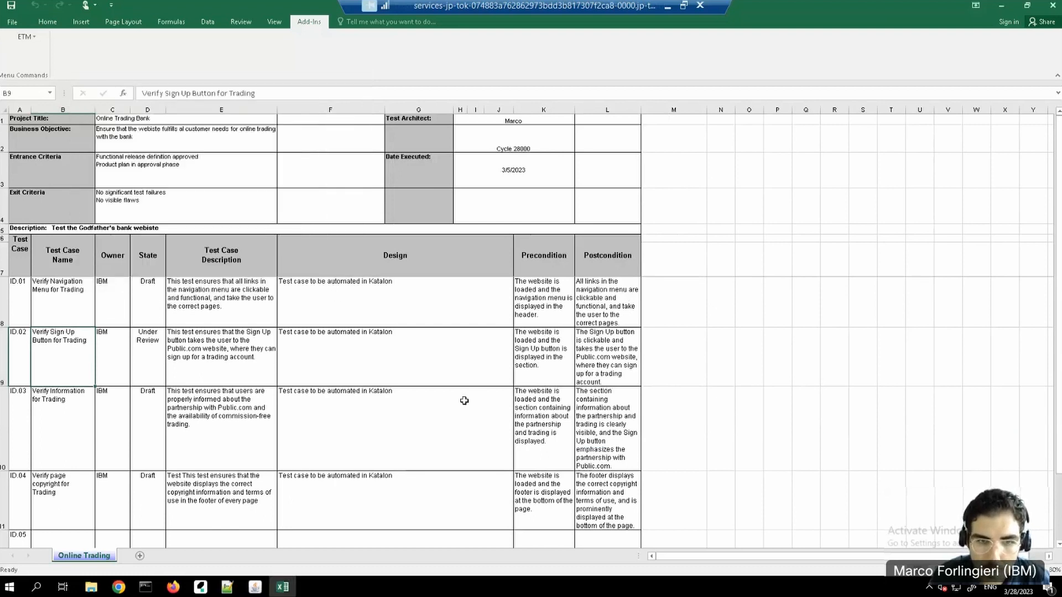
Step: Switch to Chrome, go to the MTM Testing project, and list its test plans
left_click(122, 590)
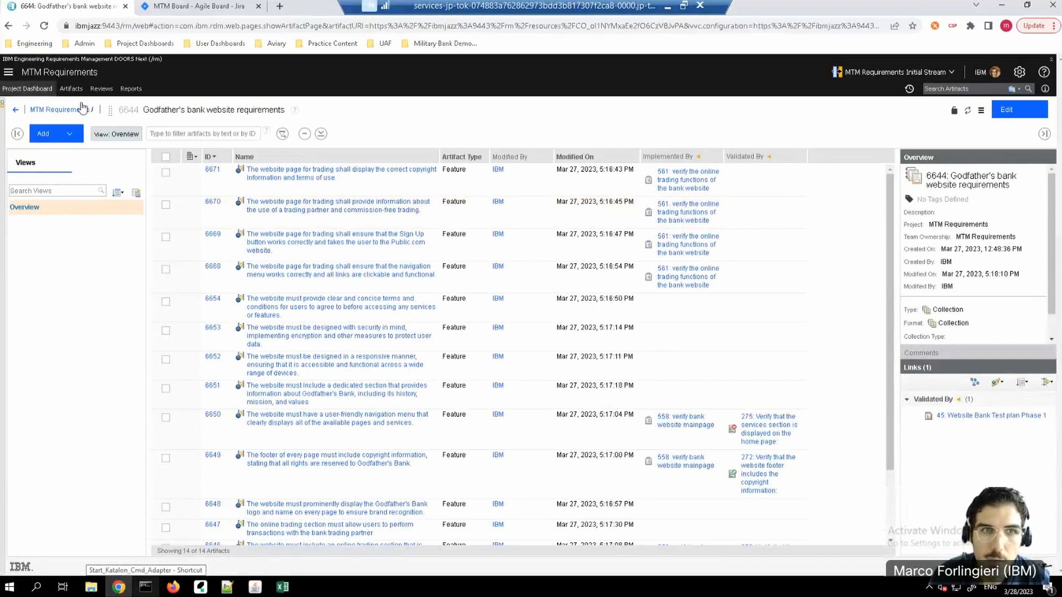
left_click(8, 72)
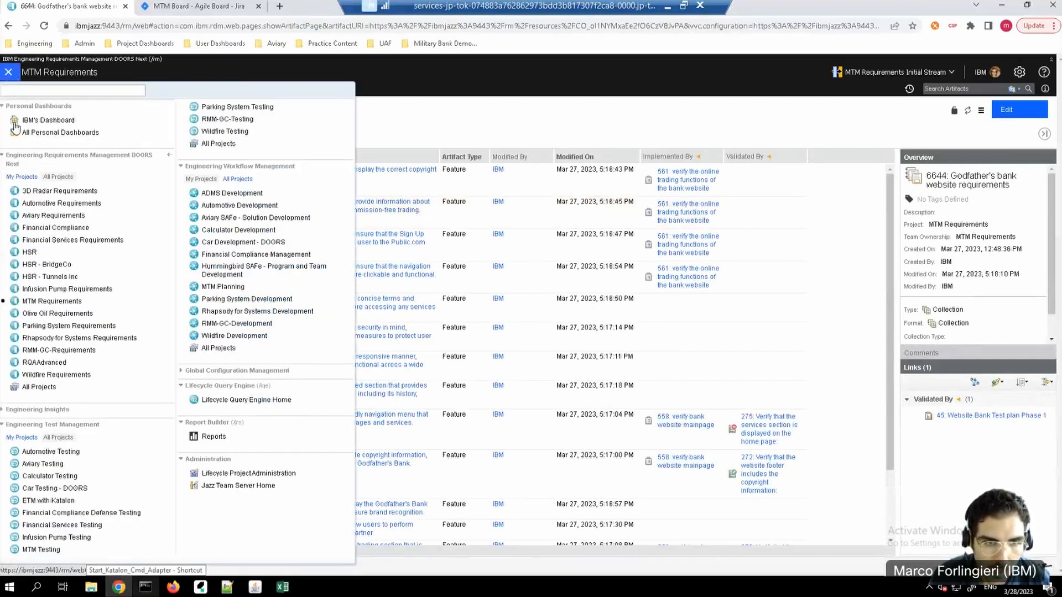
left_click(42, 550)
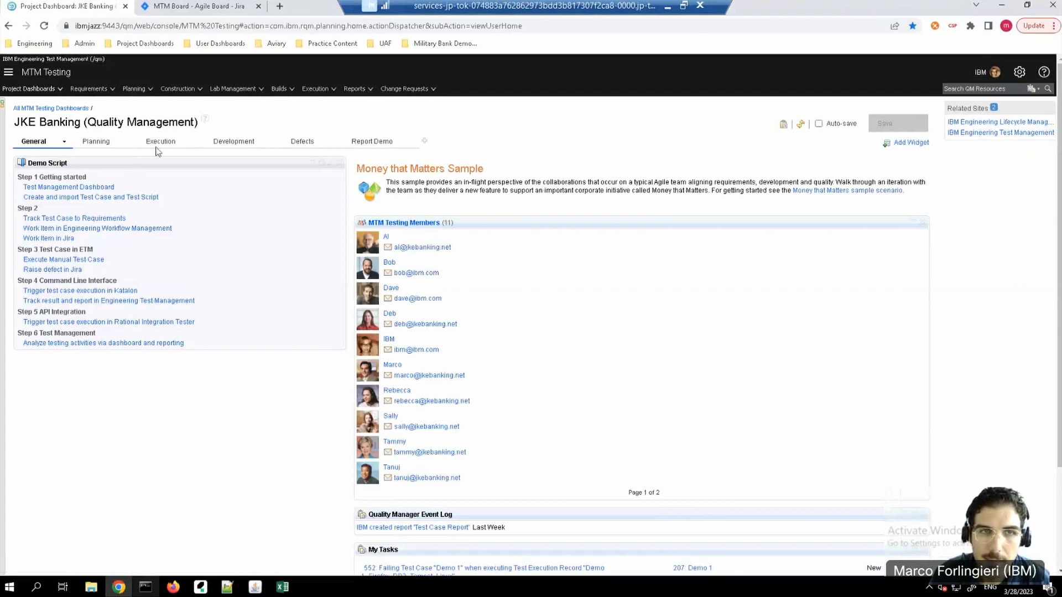
left_click(147, 90)
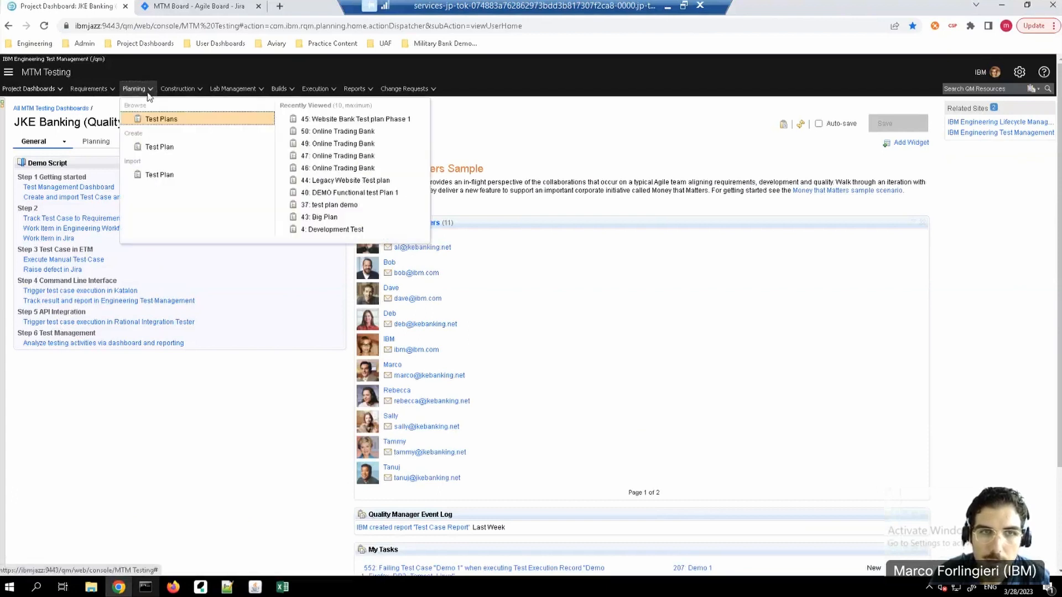
left_click(167, 122)
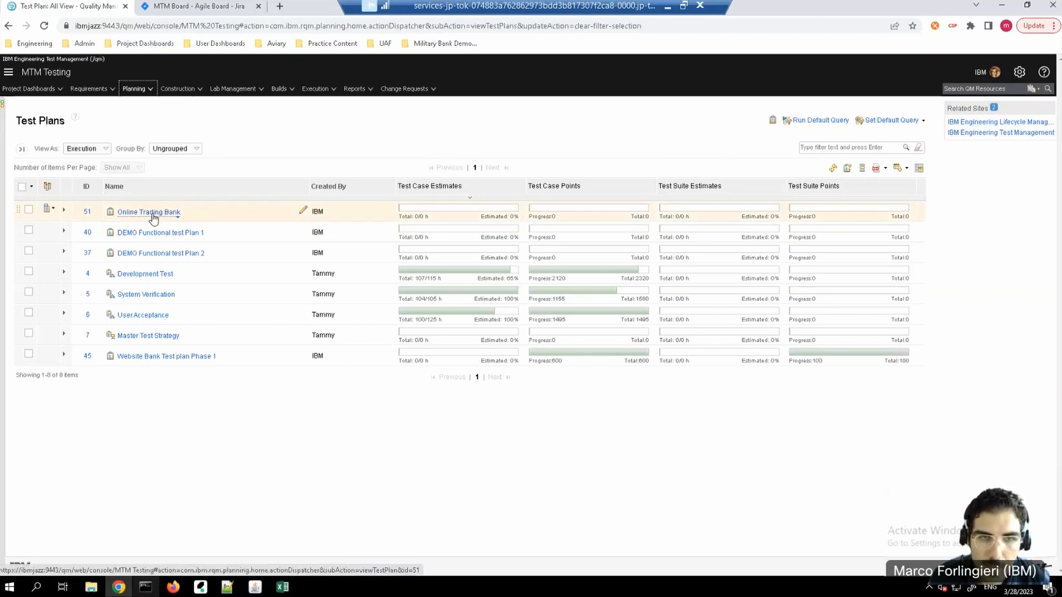
Step: View the test cases of the Online Trading Bank test plan and compare them with the source Excel sheet
mouse_move(154, 218)
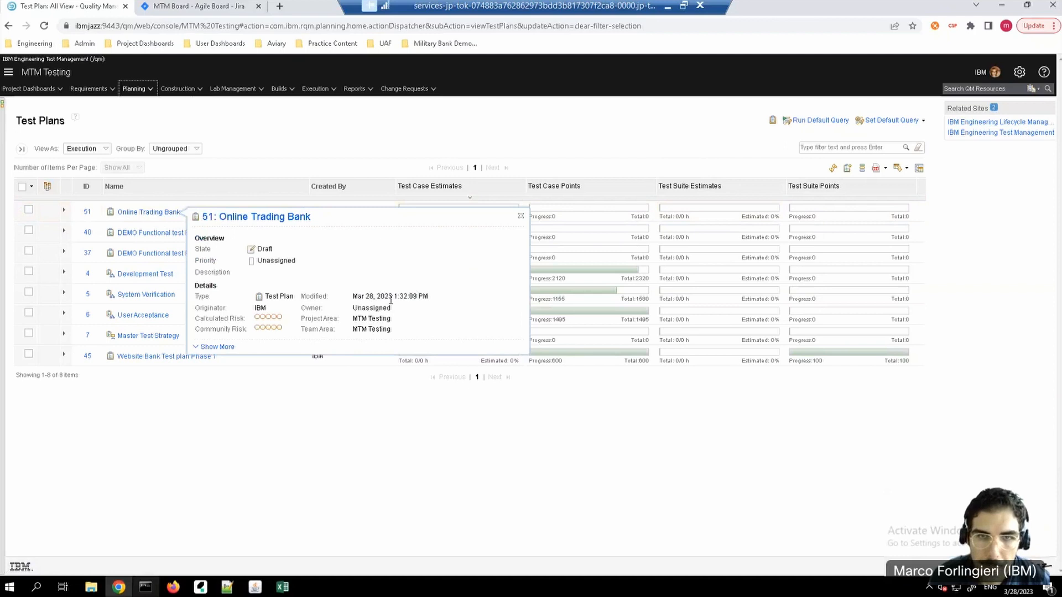
left_click(148, 213)
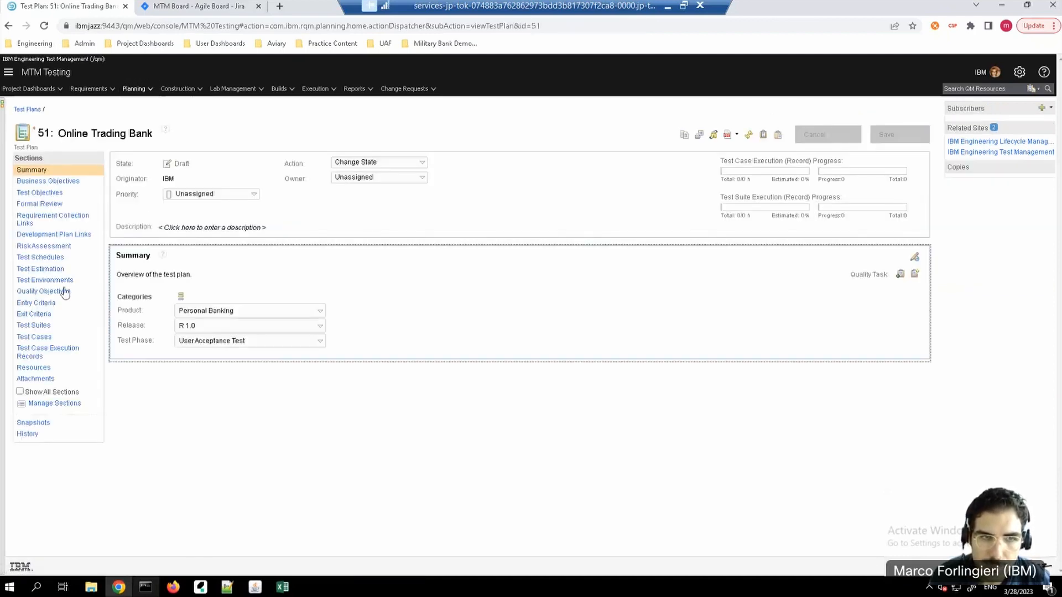
left_click(35, 338)
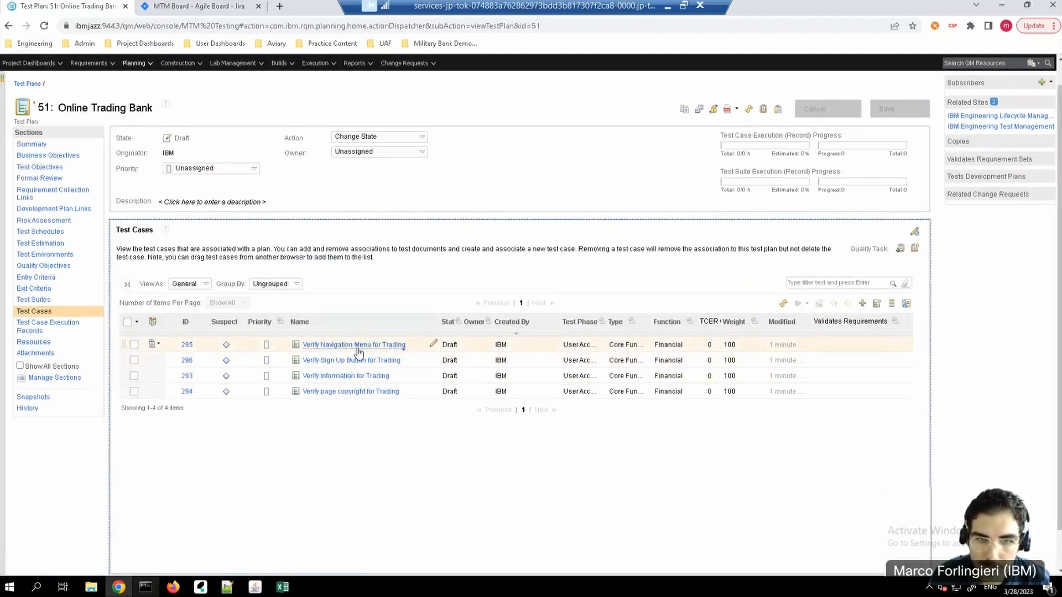
left_click(283, 586)
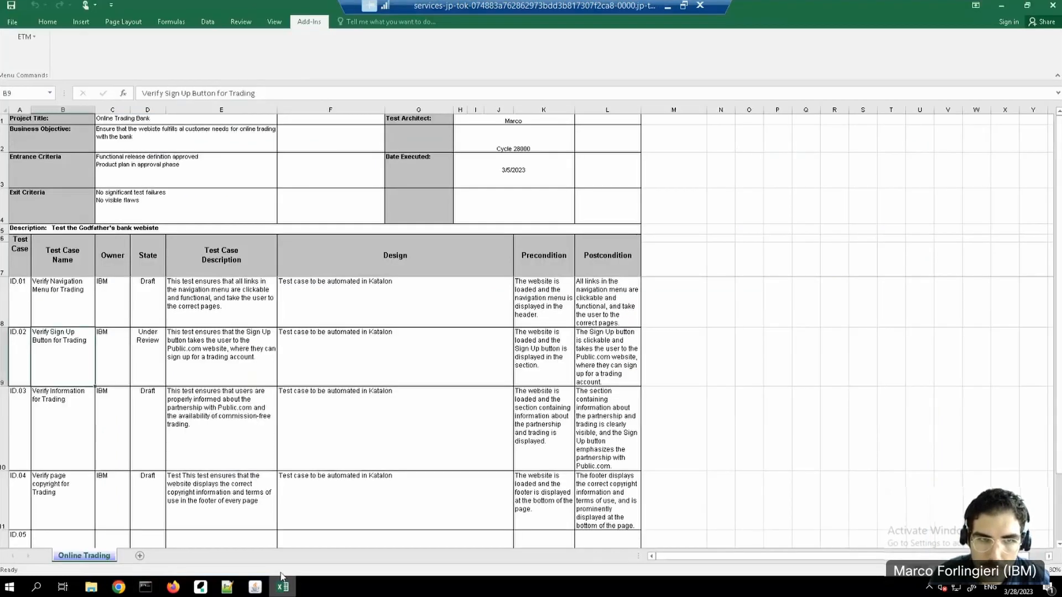
left_click(1003, 8)
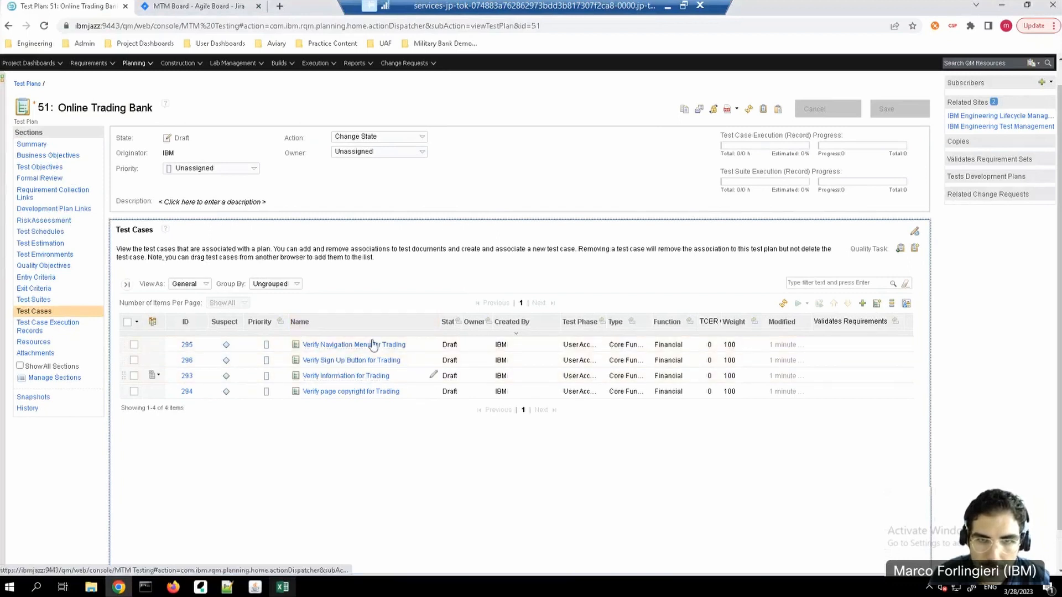
Step: Open the "Verify Sign Up Button for Trading" test case and compare its design and pre-condition with the Excel sheet
mouse_move(358, 347)
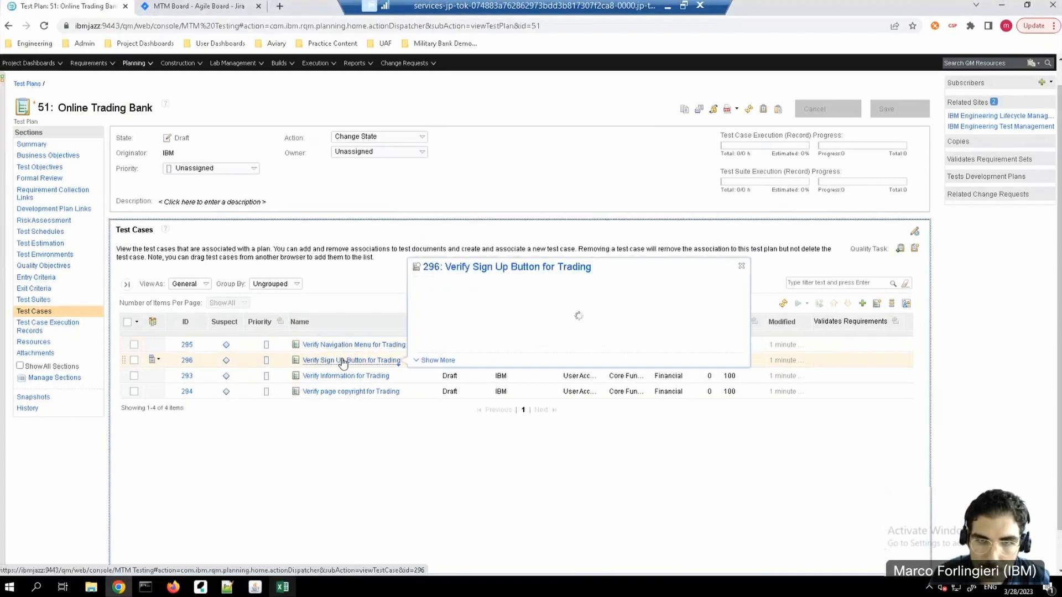
left_click(343, 363)
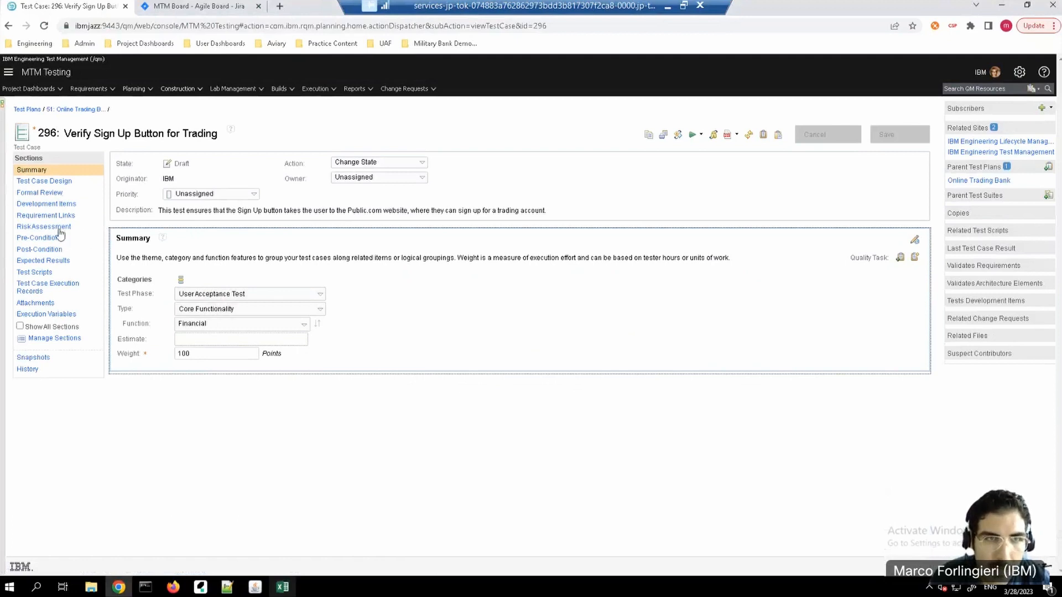
left_click(54, 182)
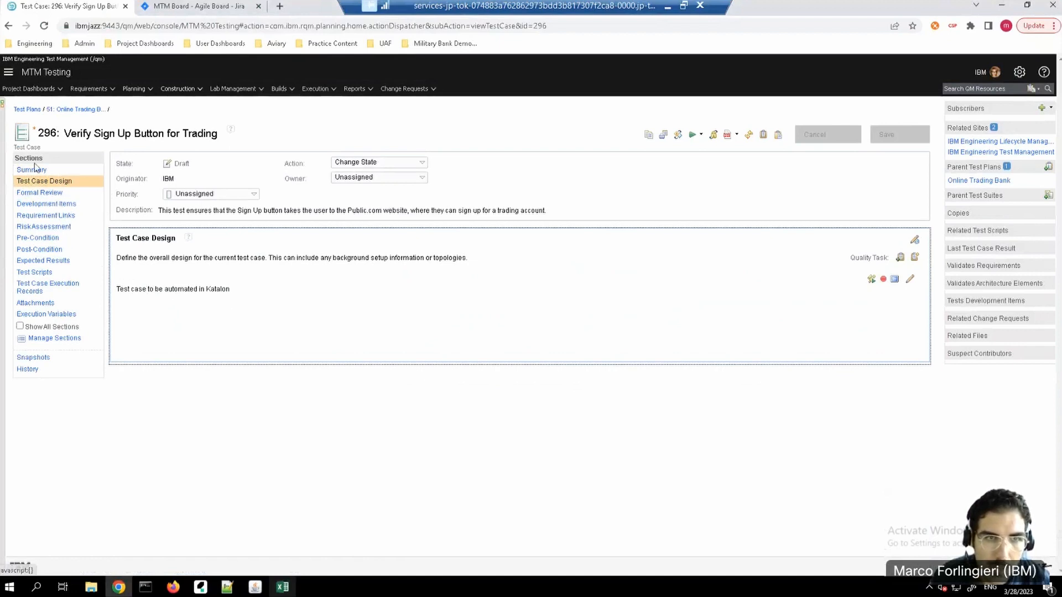
left_click(44, 239)
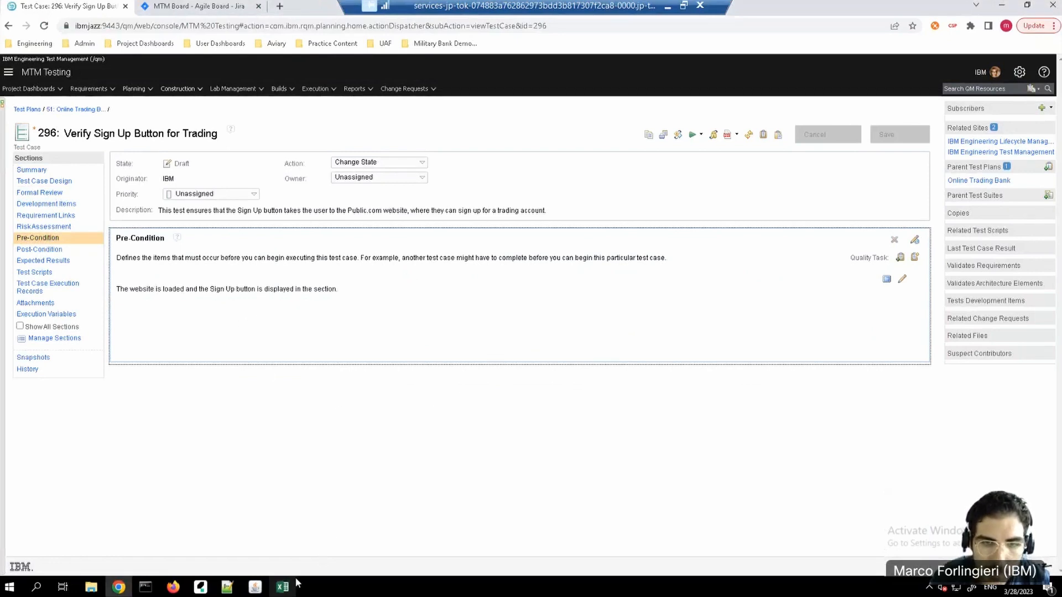
left_click(283, 586)
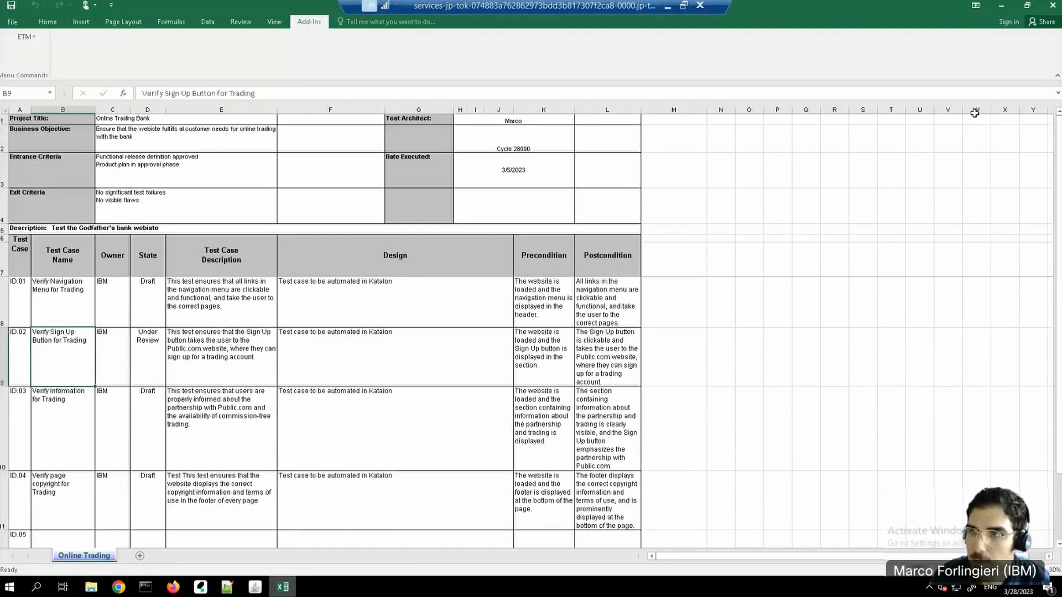
left_click(1006, 7)
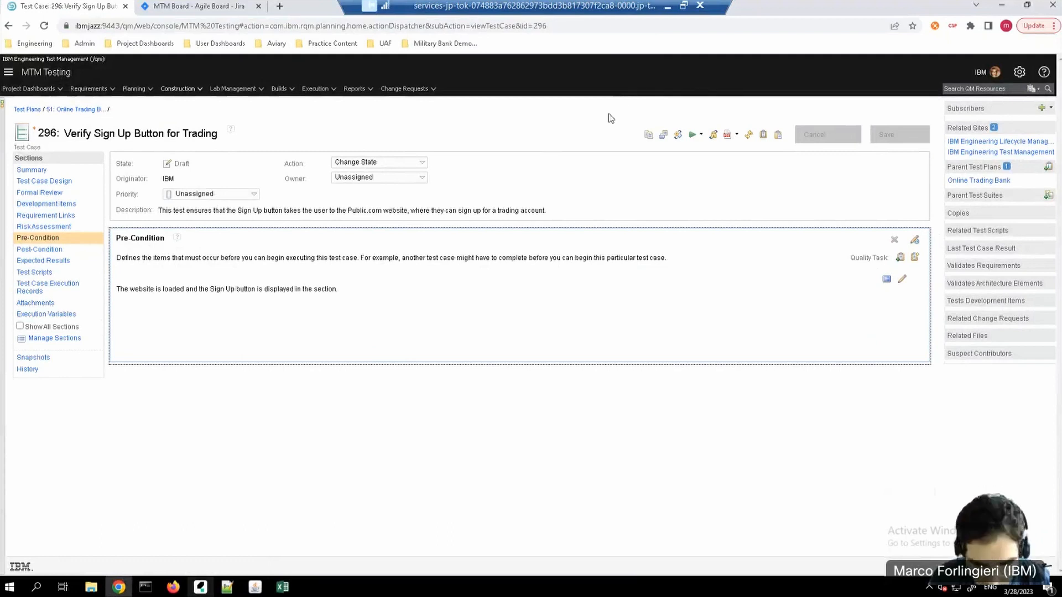
left_click(672, 14)
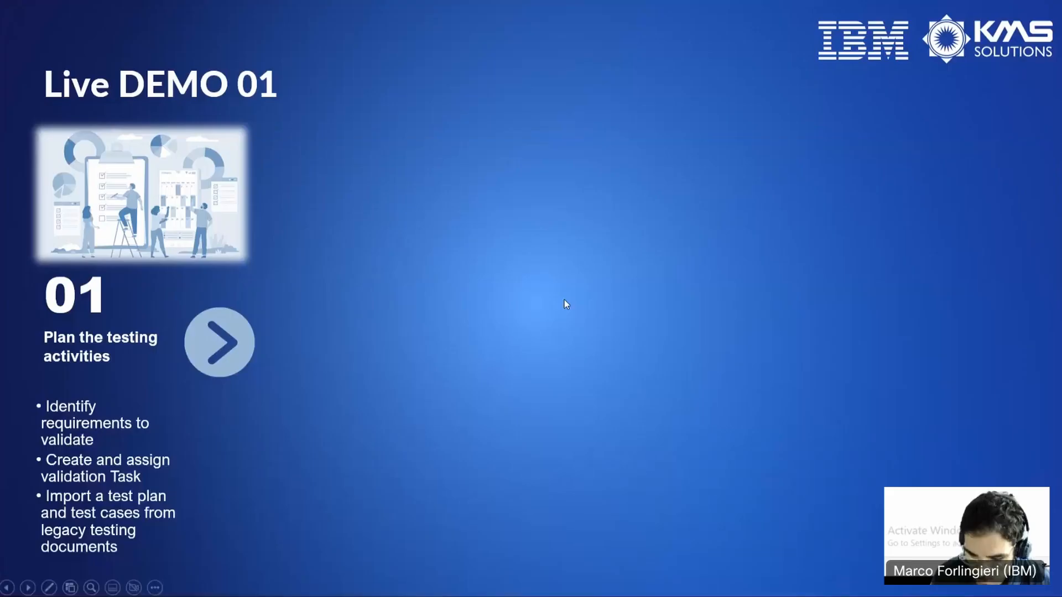
left_click(566, 303)
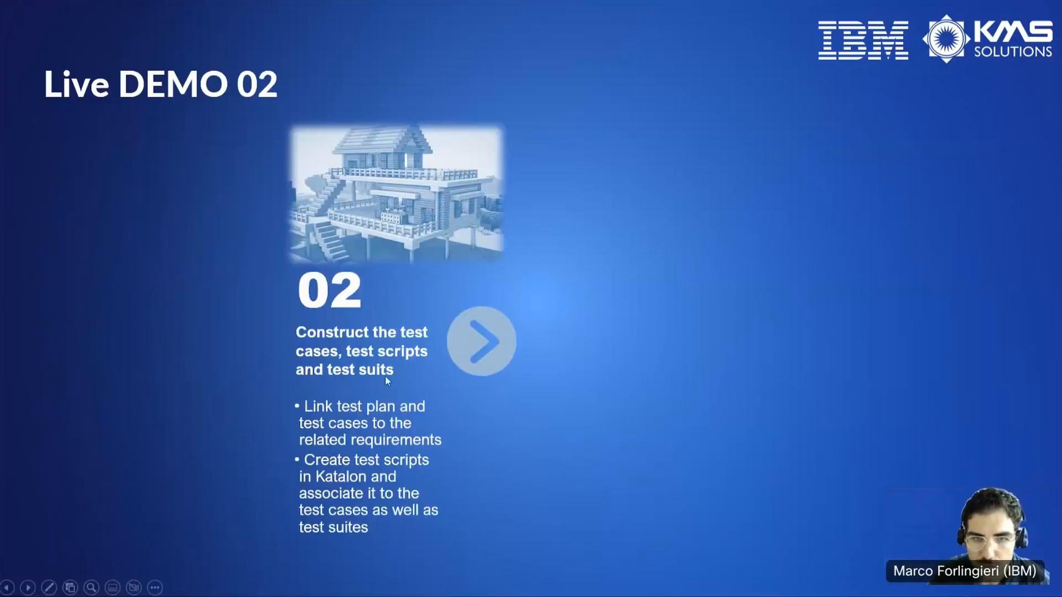
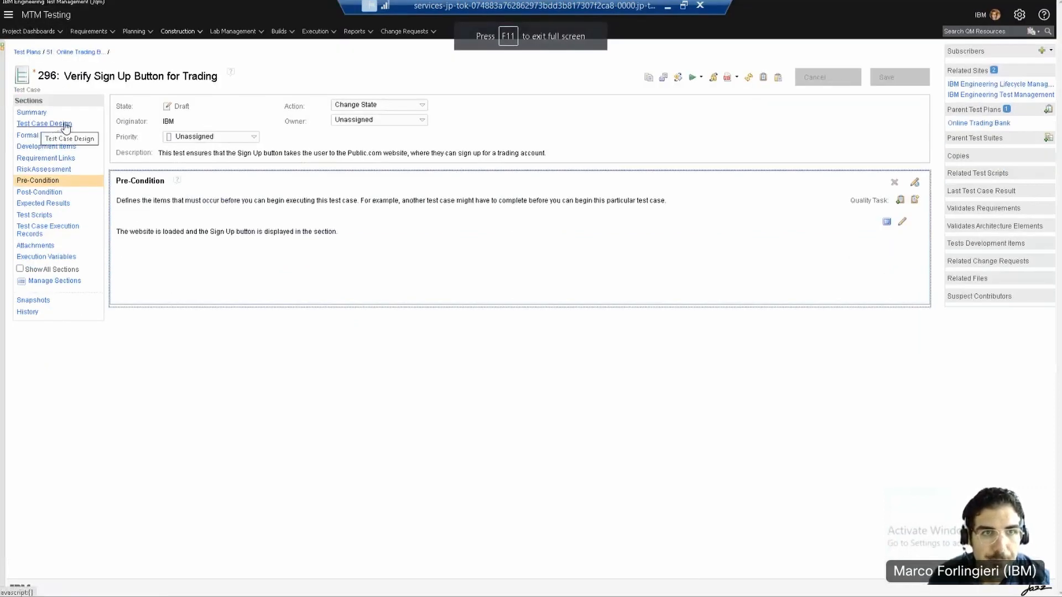
Step: Return to the Online Trading Bank test plan and review its summary categories, release options and requirement collection links
left_click(27, 51)
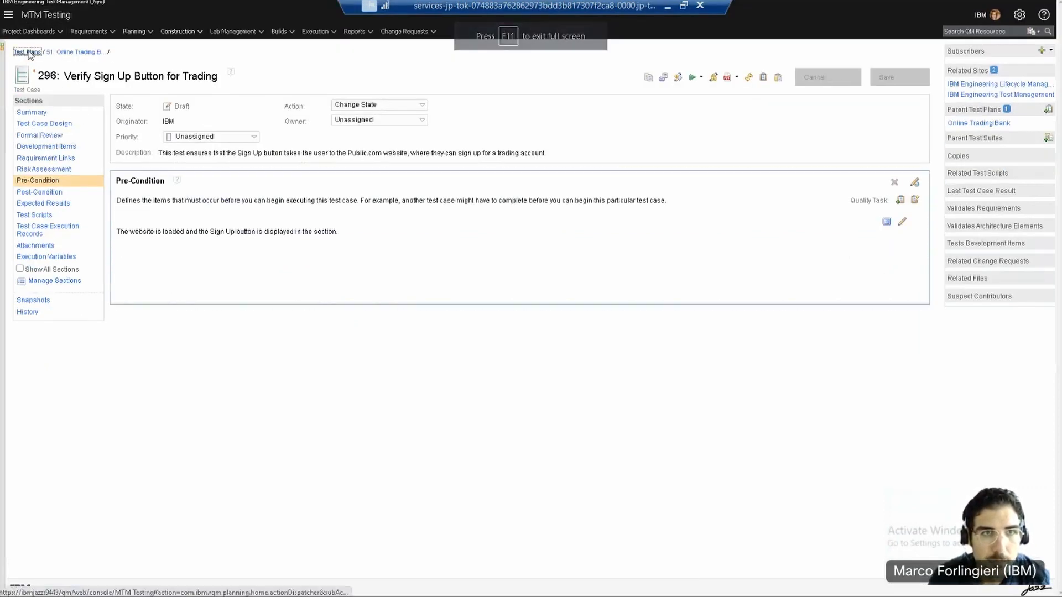
left_click(158, 158)
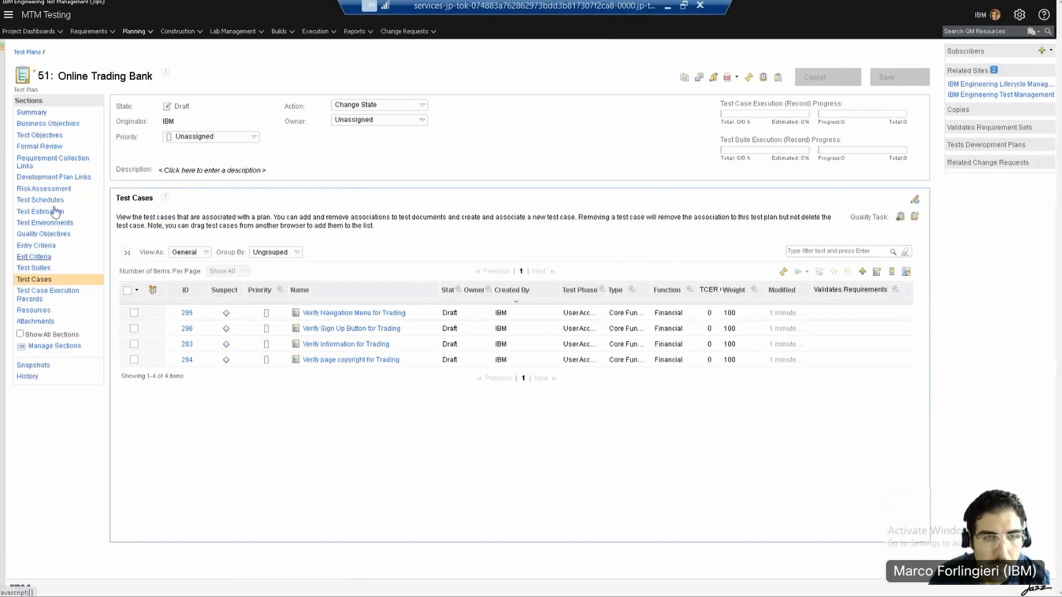
left_click(33, 113)
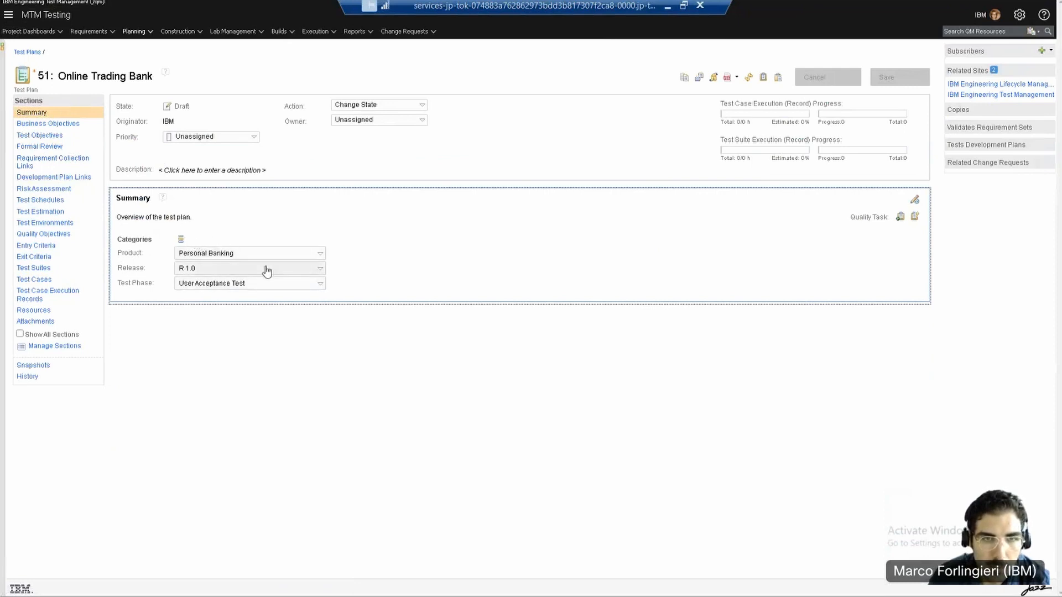
left_click(322, 275)
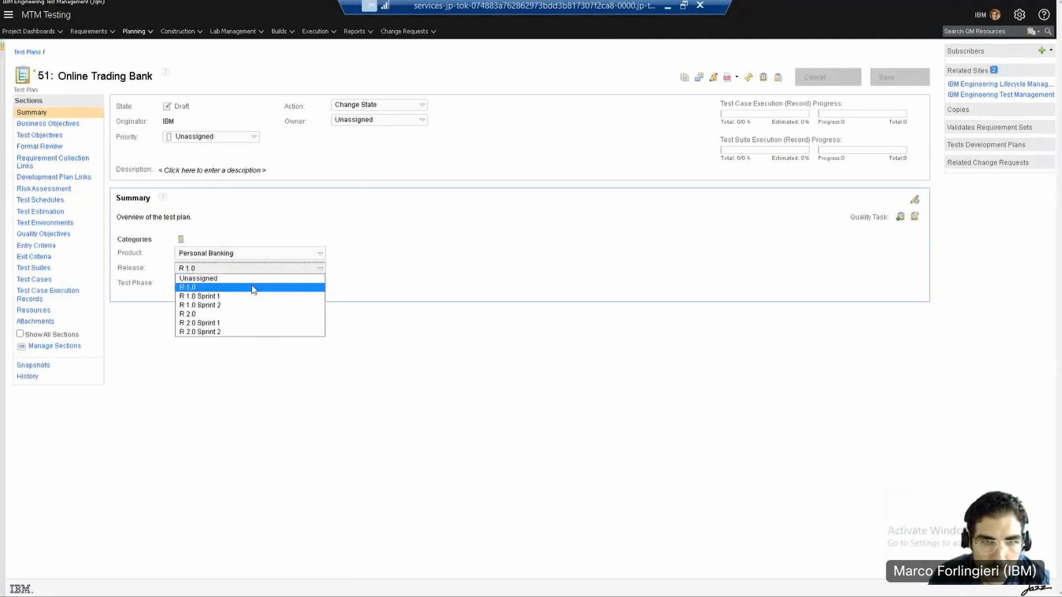
left_click(427, 263)
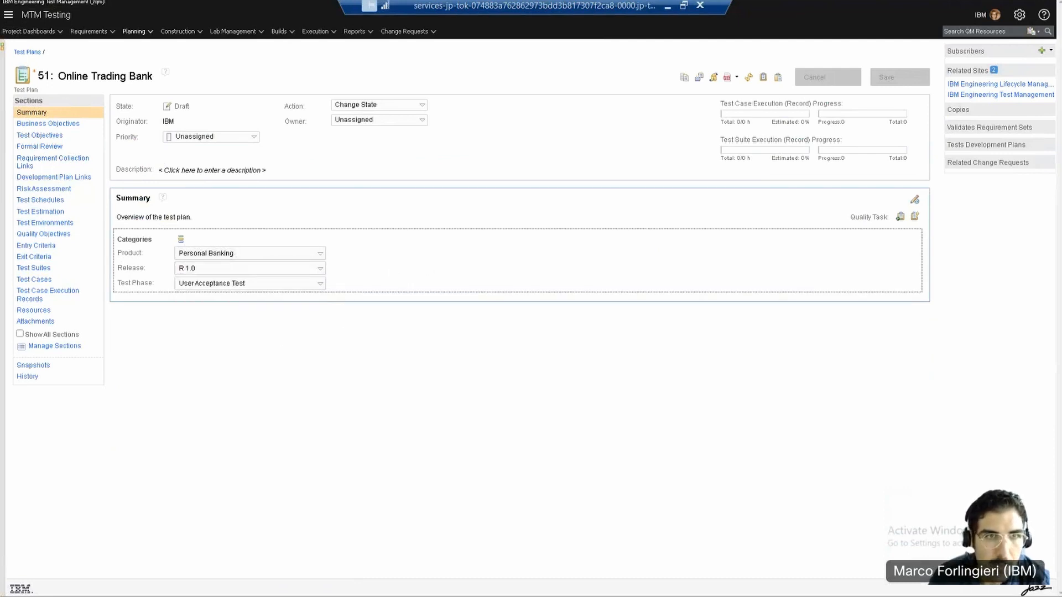
left_click(54, 165)
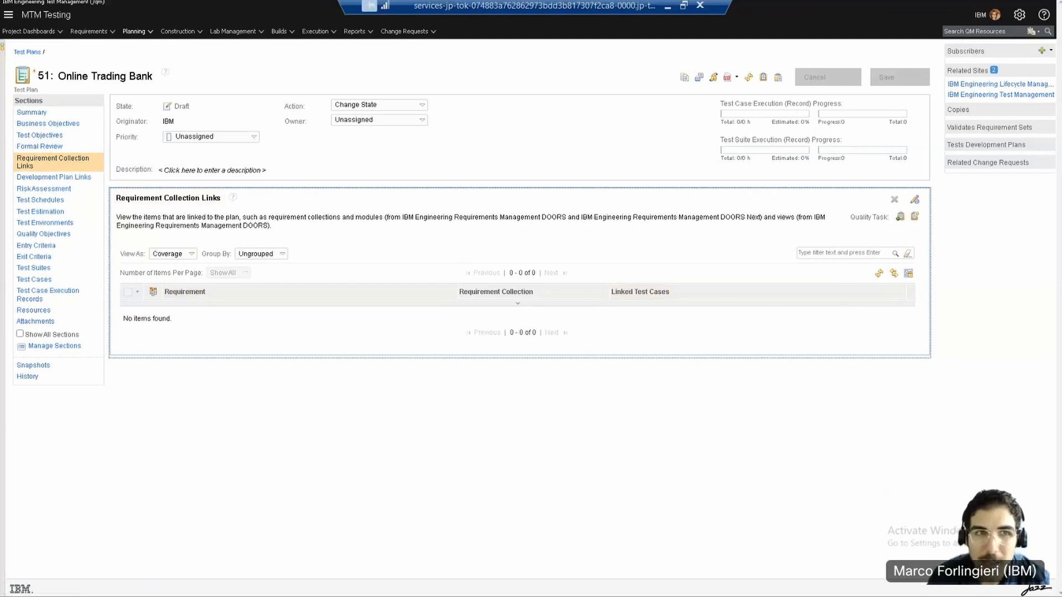
Step: Leave full-screen mode and open the artifact list of the linked MTM Requirements project
key("F11")
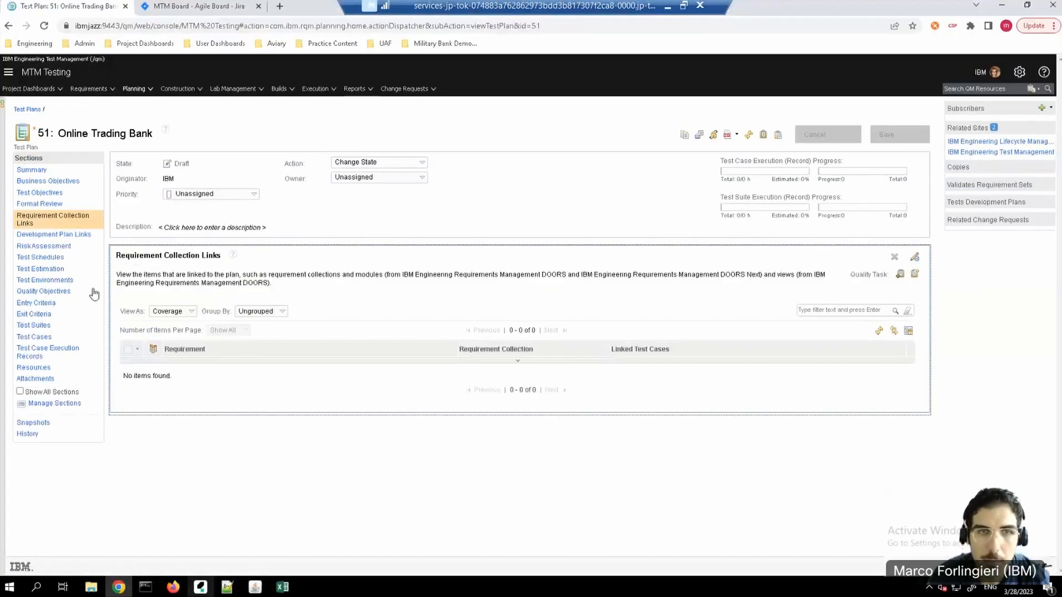
left_click(111, 91)
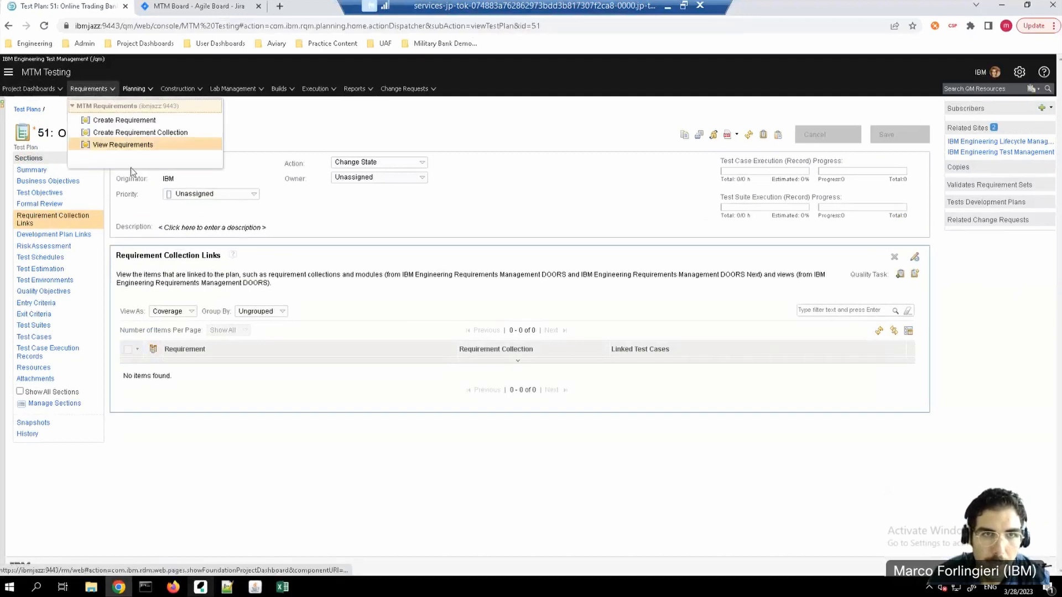
left_click(117, 151)
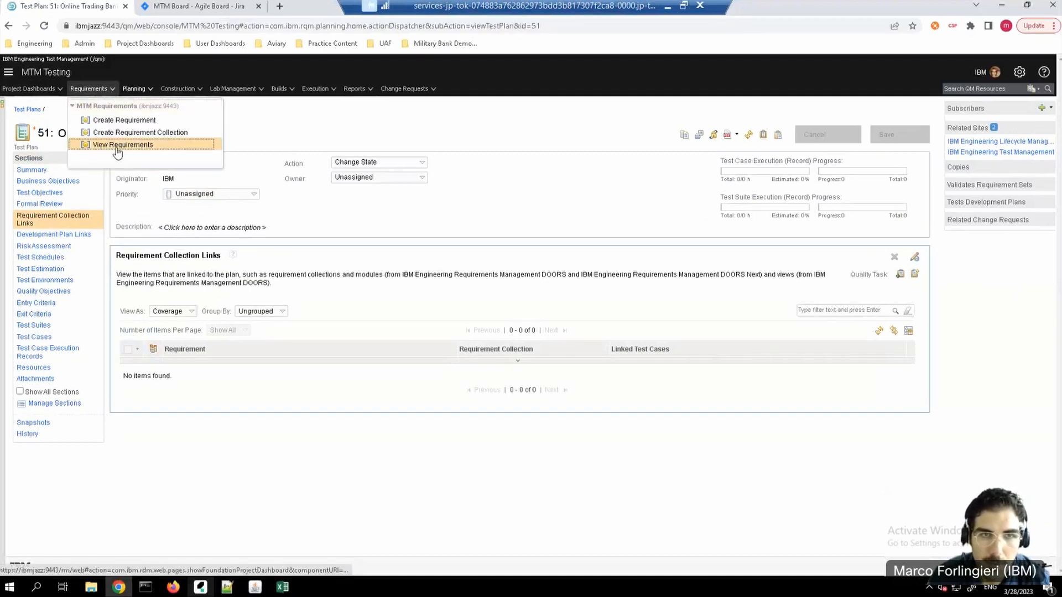
left_click(68, 90)
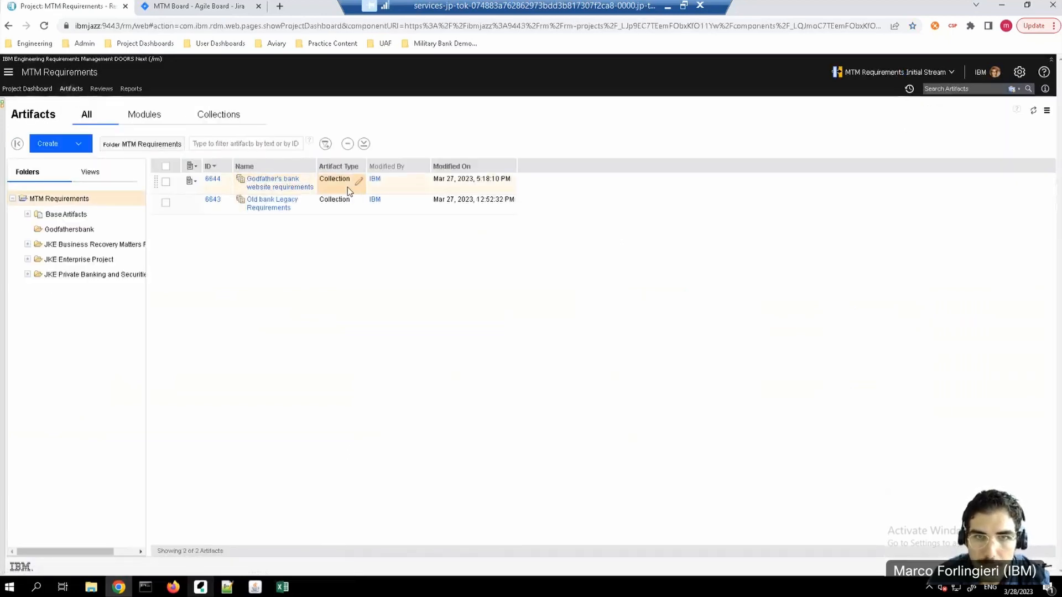
Step: Sort the requirement collections by ascending ID and show their Validated By column
mouse_move(273, 184)
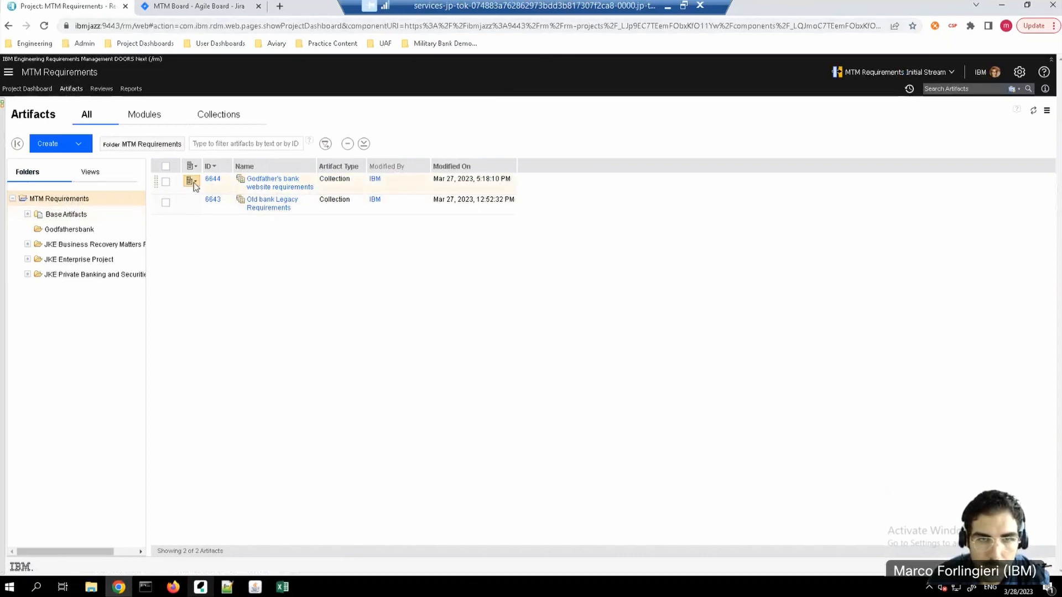
left_click(191, 182)
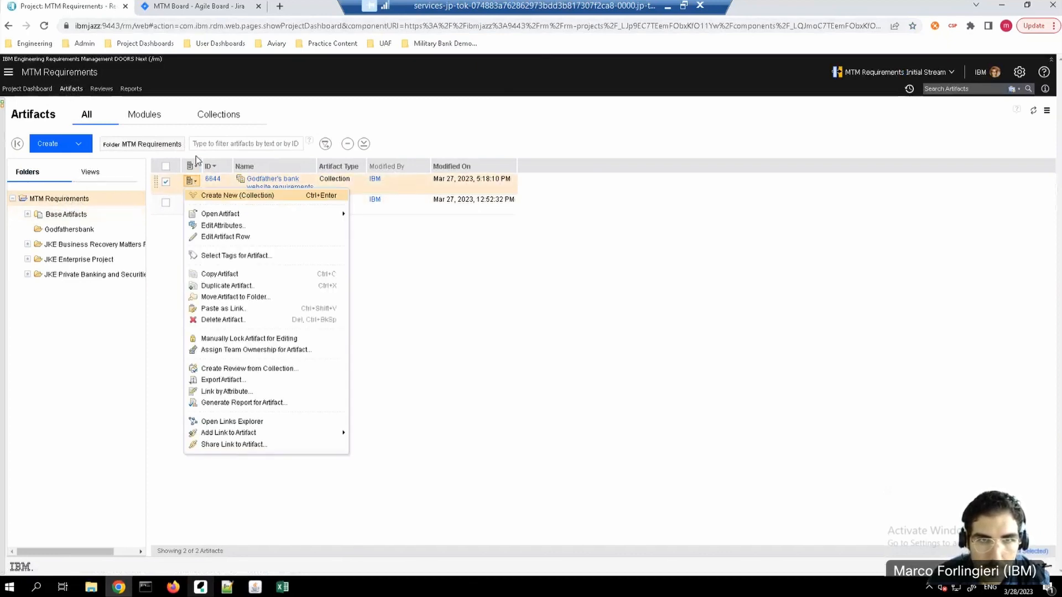
left_click(209, 166)
left_click(213, 167)
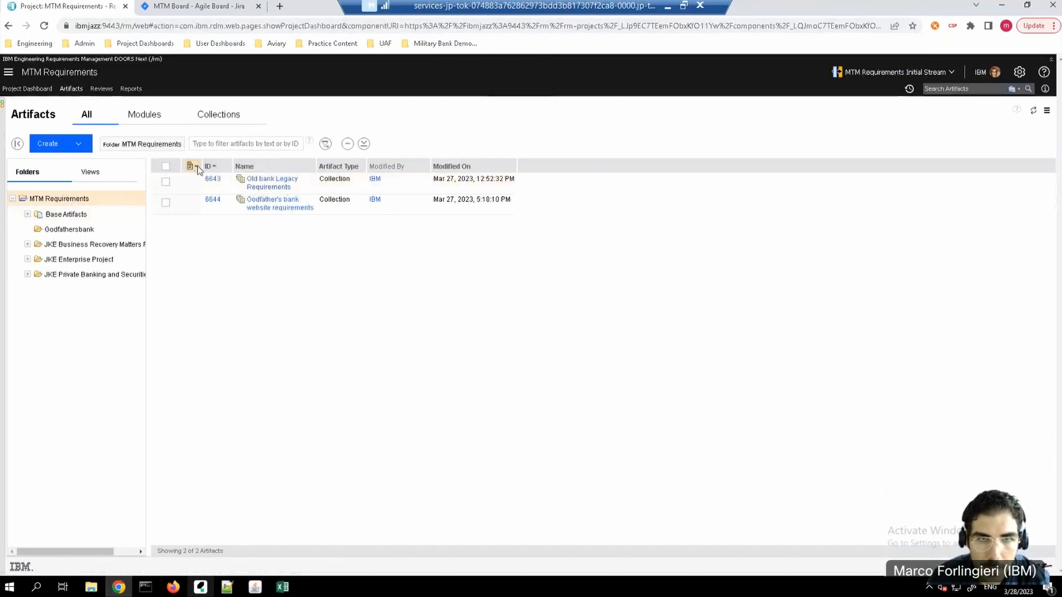
left_click(193, 165)
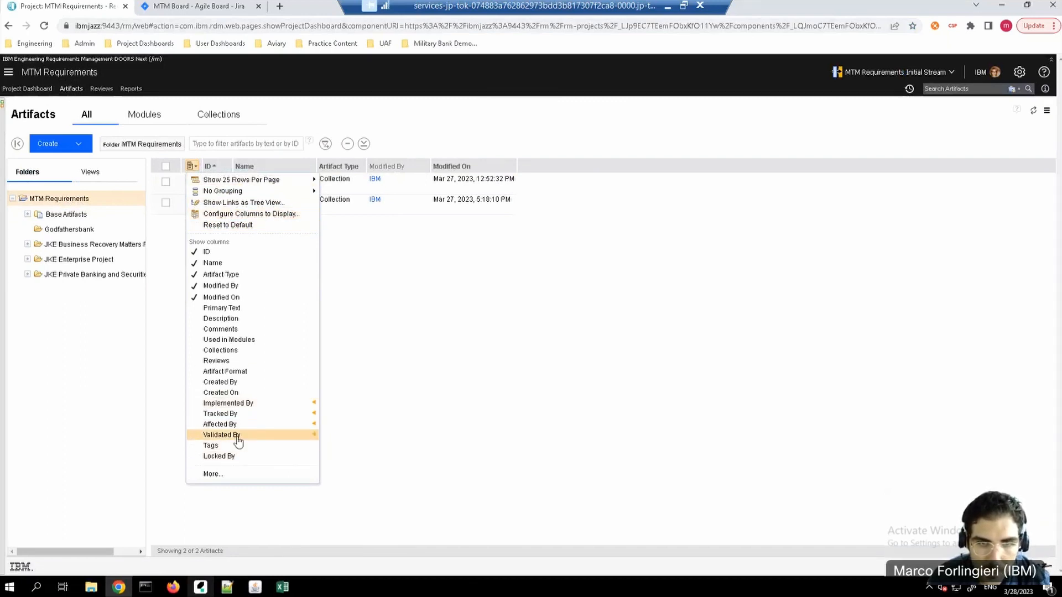
left_click(222, 434)
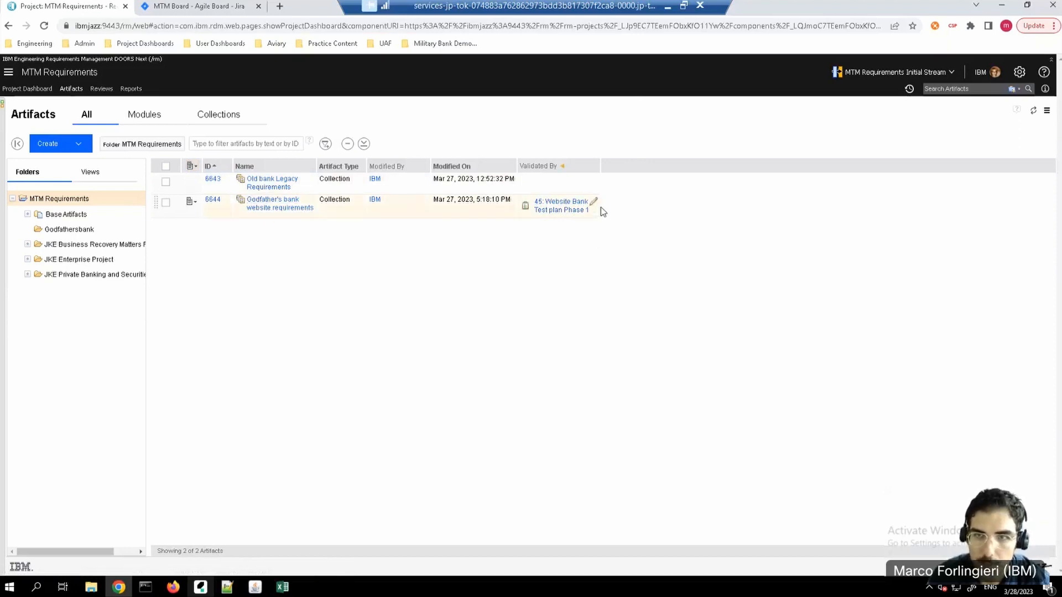
Step: Add a Validated By link from the "Godfather's bank website requirements" collection to the Online Trading Bank test plan in MTM Testing
left_click(595, 202)
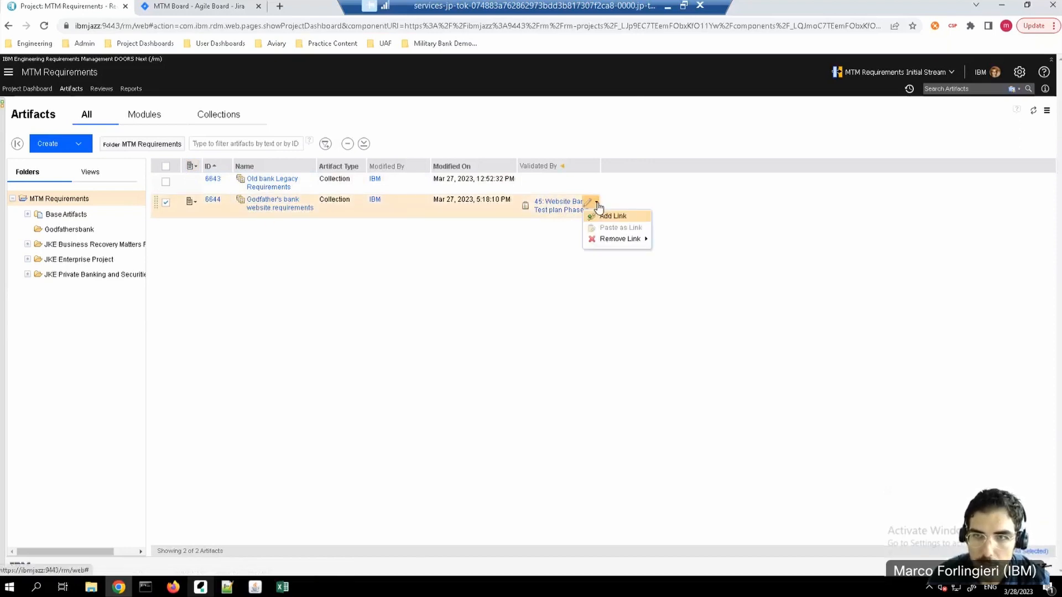
left_click(622, 220)
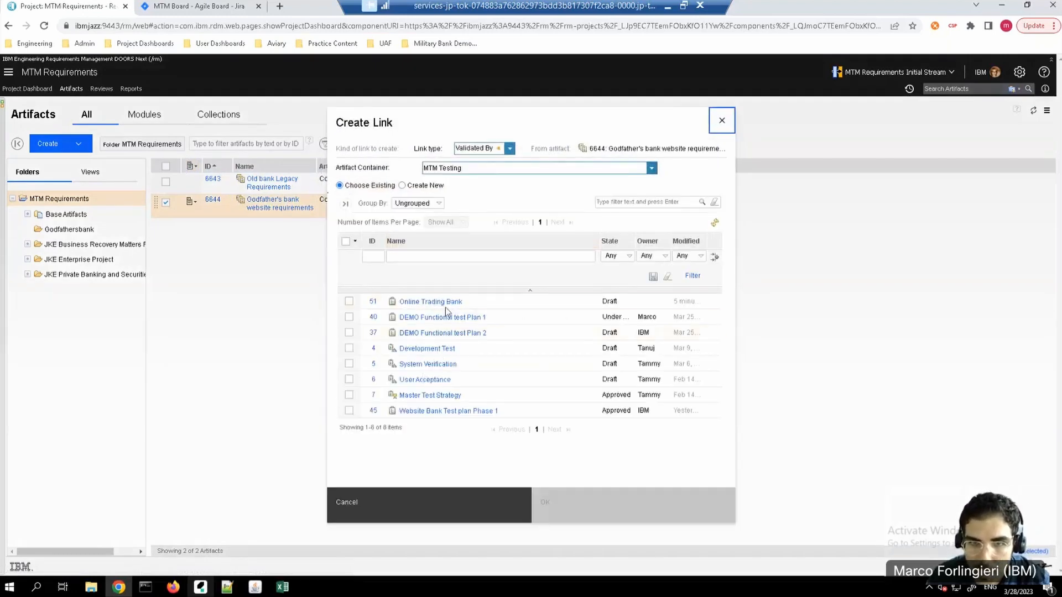
left_click(350, 300)
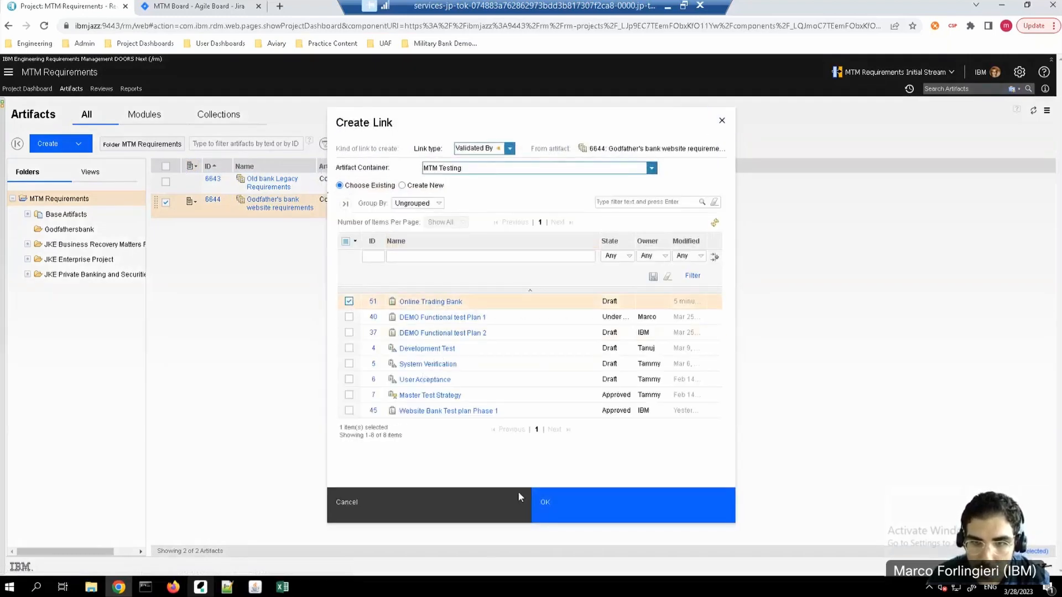
left_click(590, 512)
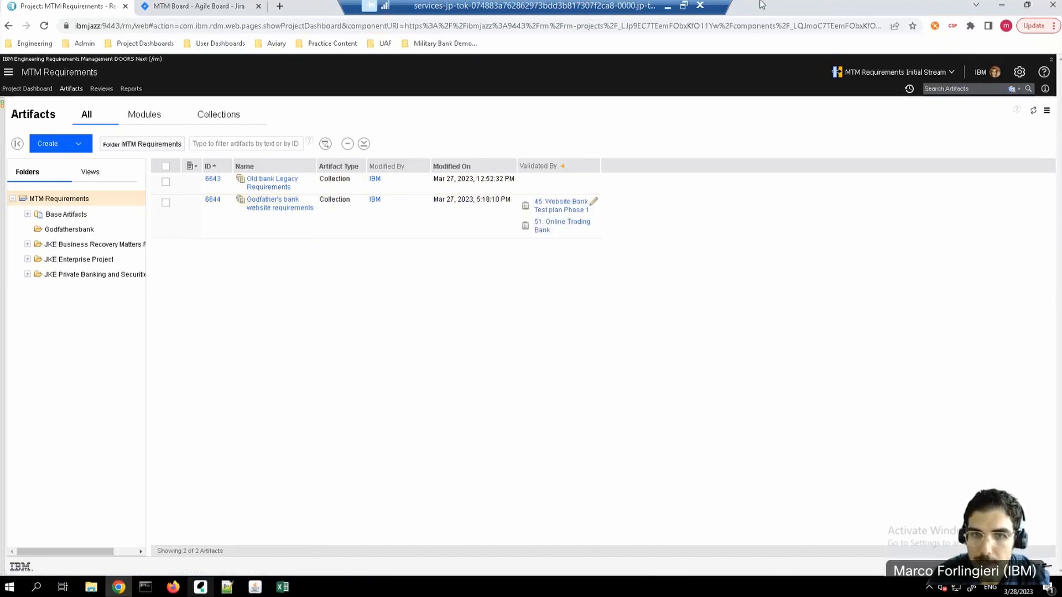
Step: In the "Godfather's bank website requirements" collection, link Sign Up button requirement 6669 as Validated By the "Verify Sign Up Button for Trading" test case
mouse_move(271, 212)
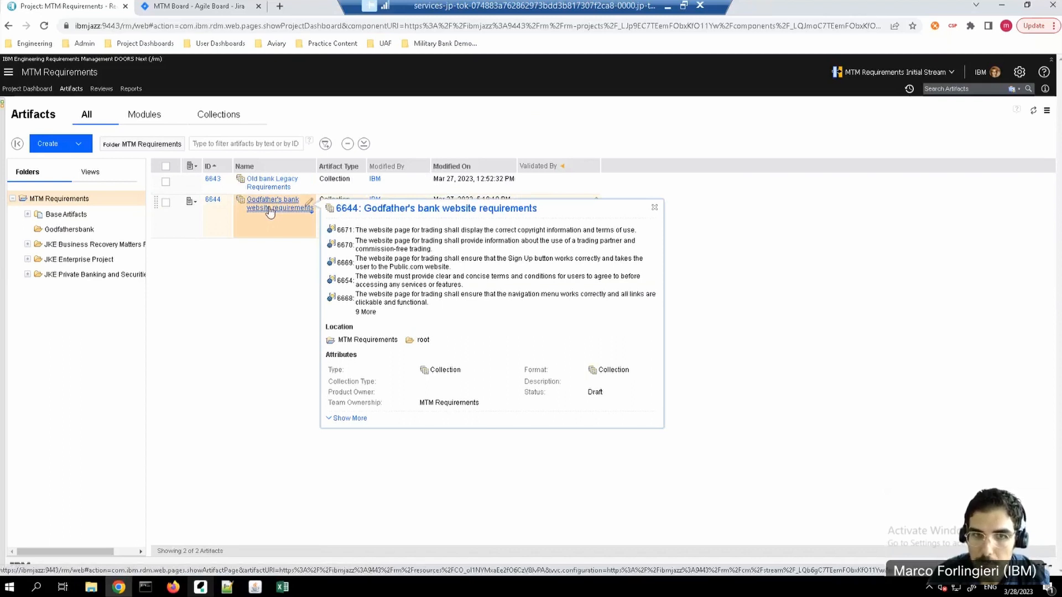
left_click(270, 208)
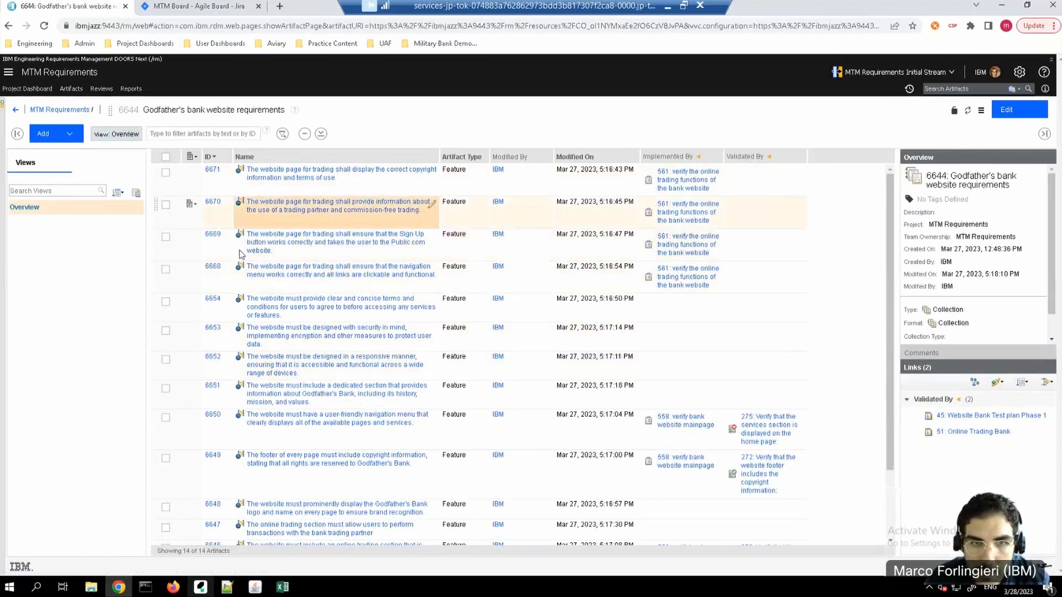
left_click(797, 237)
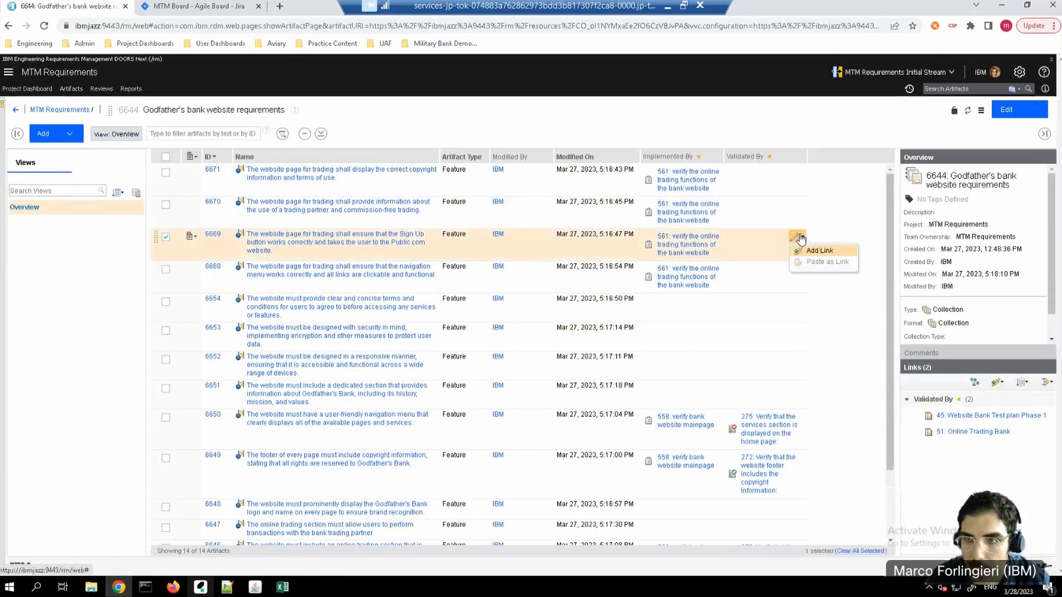
left_click(814, 253)
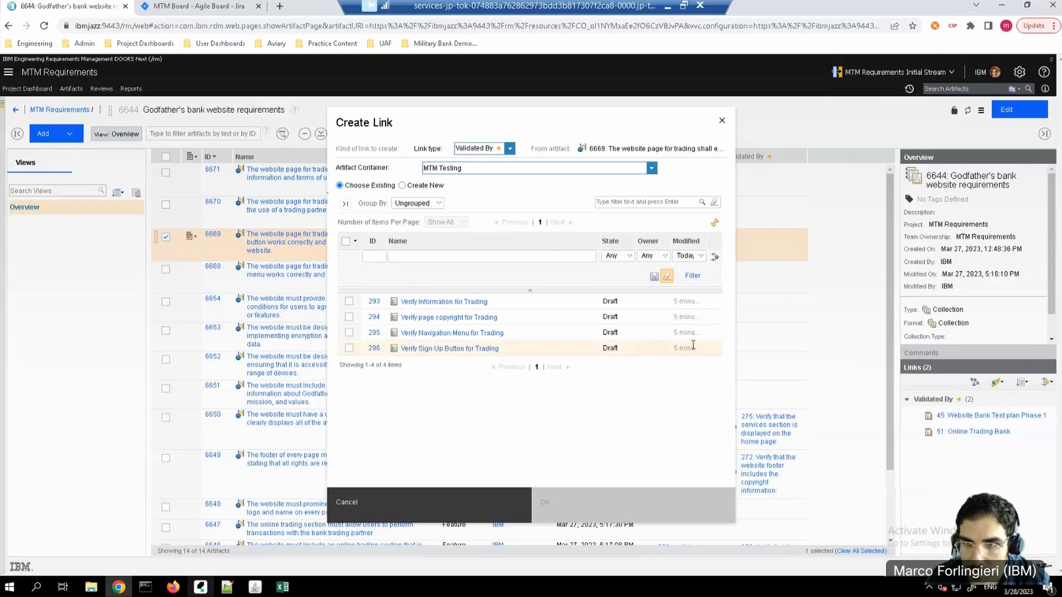
left_click(350, 348)
left_click(631, 514)
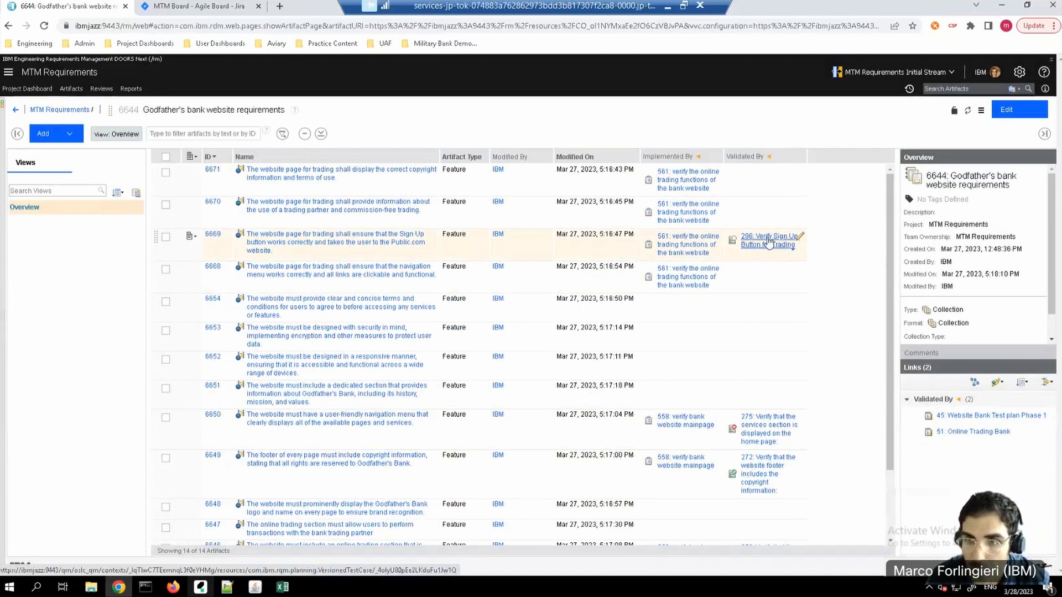
Step: Open the linked "Verify Sign Up Button for Trading" test case and check its requirement links
mouse_move(769, 242)
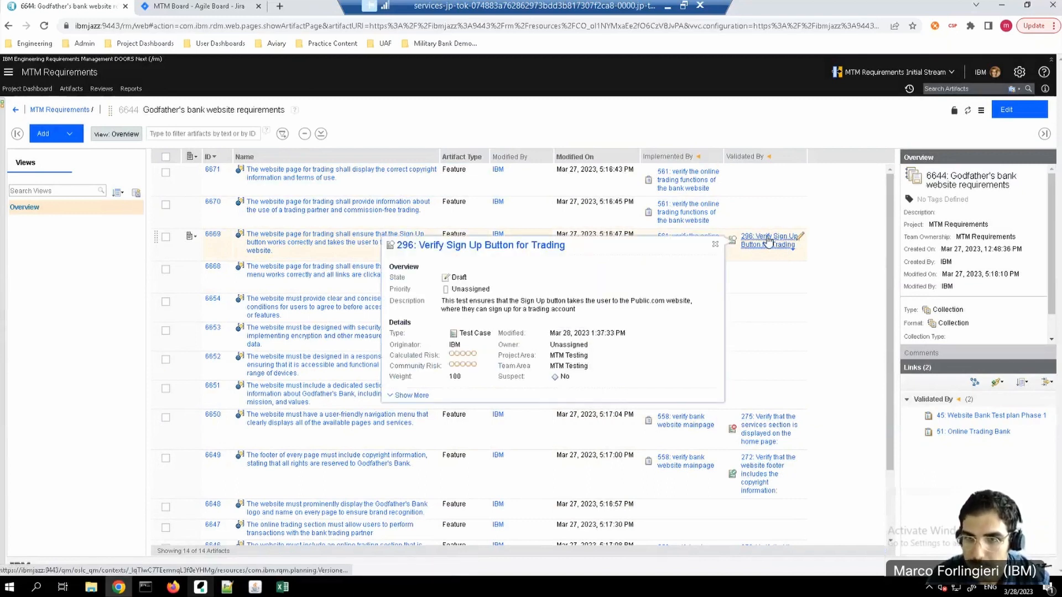
left_click(768, 241)
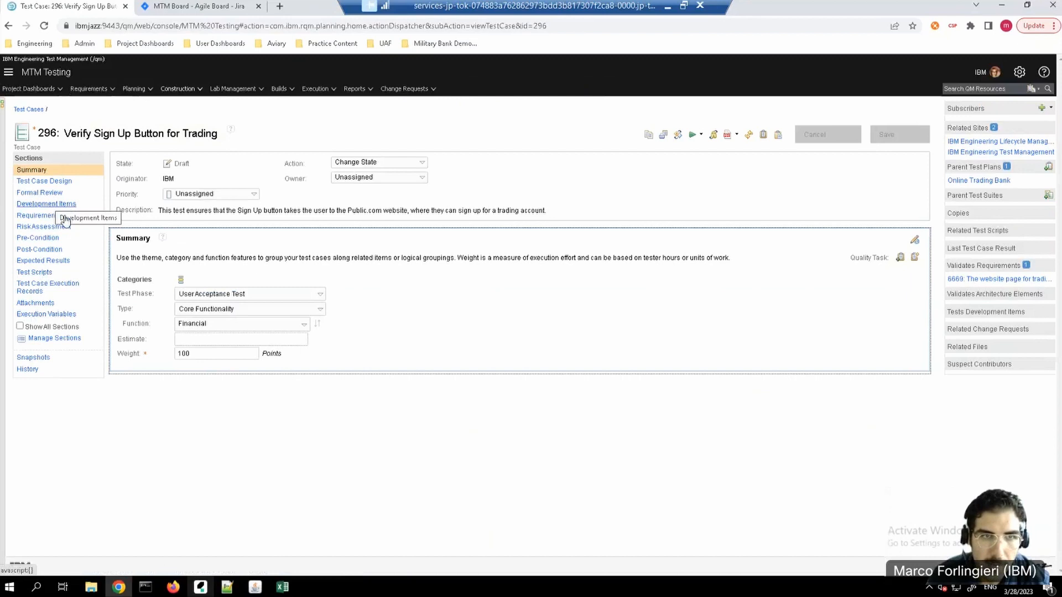
left_click(53, 217)
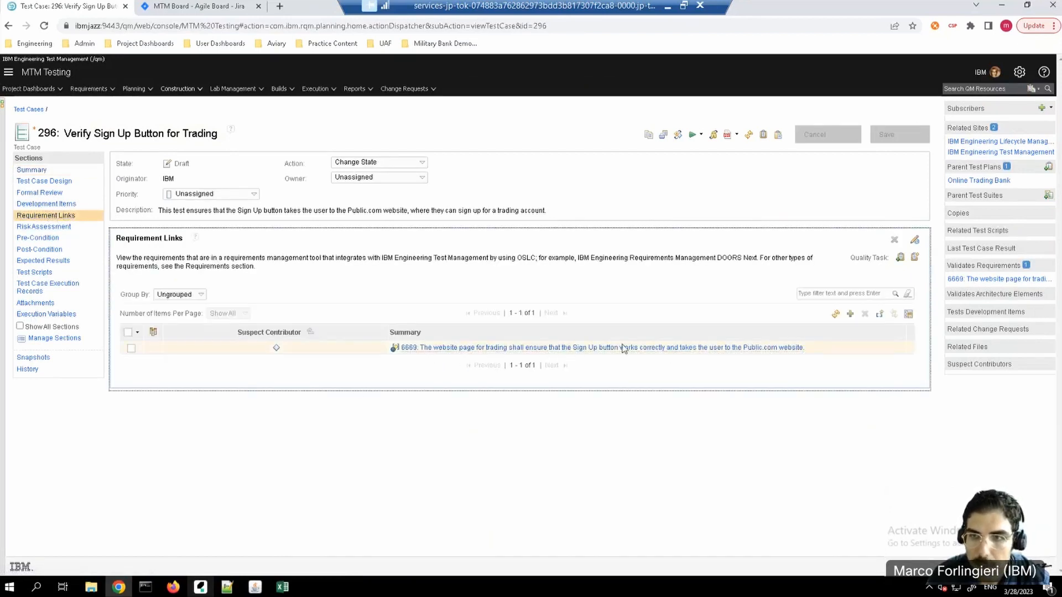
mouse_move(739, 350)
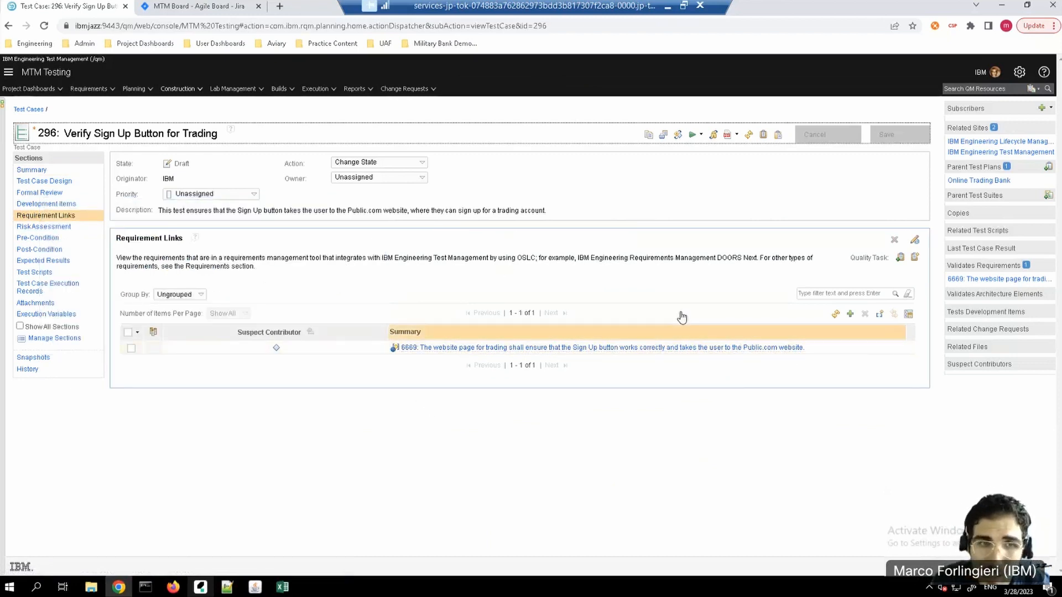
mouse_move(612, 349)
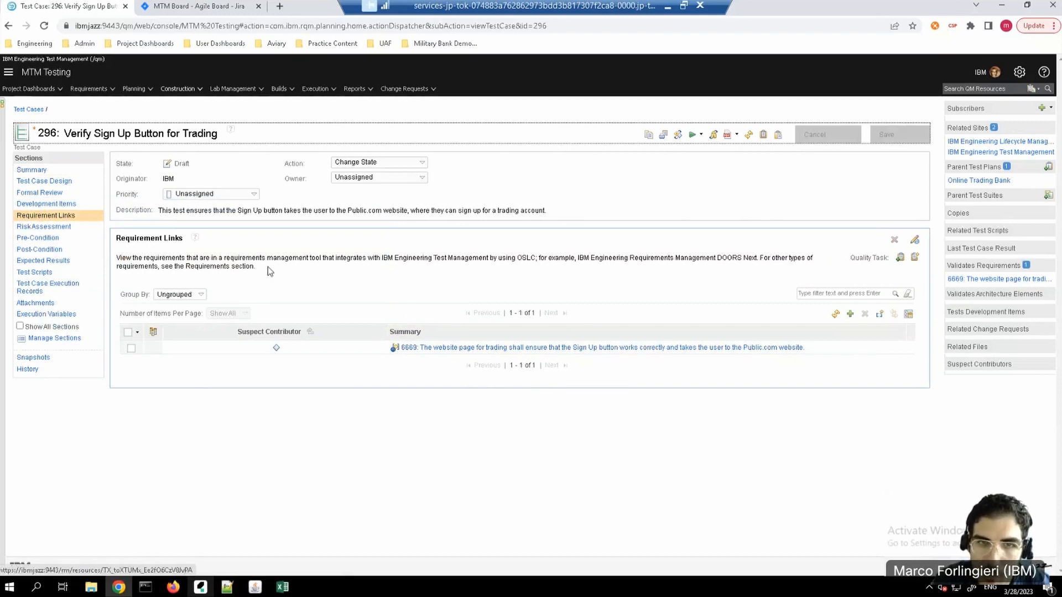
Step: Return to the requirements collection, open implementing task 561 from the Sign Up button requirement, and show its links
left_click(9, 26)
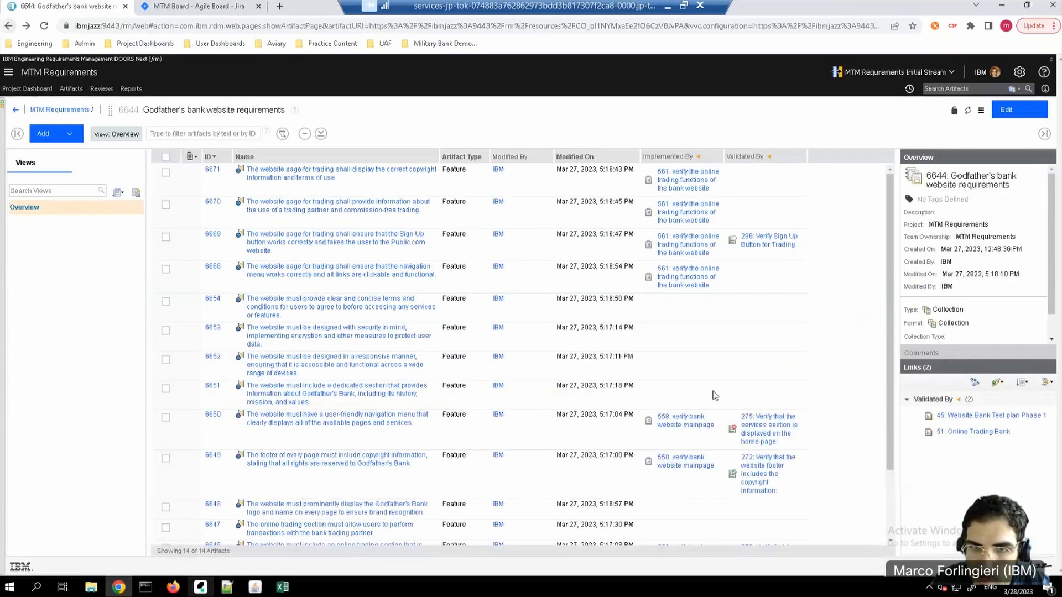
left_click(686, 252)
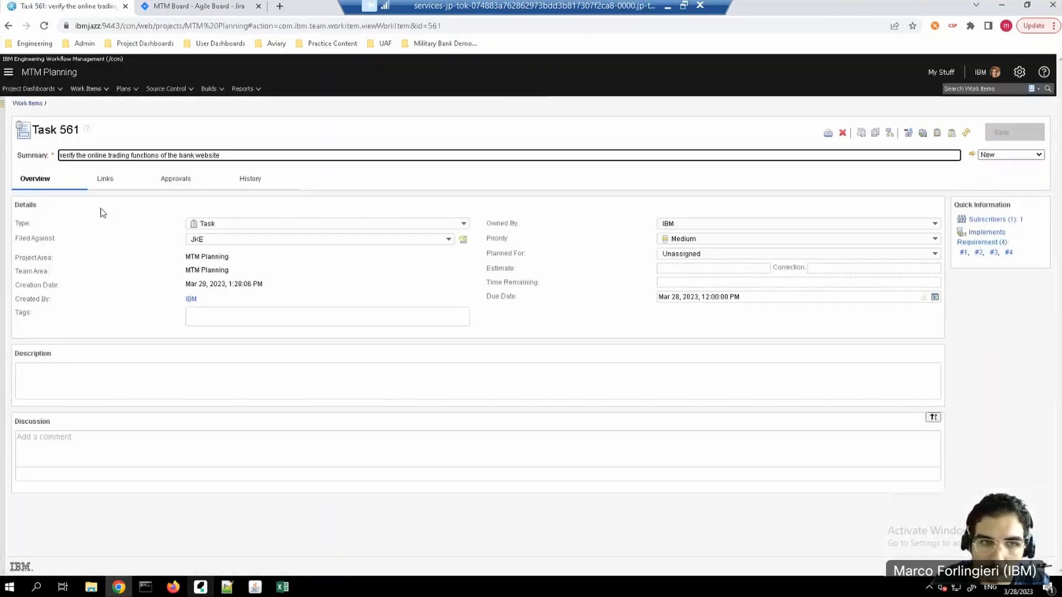
left_click(104, 177)
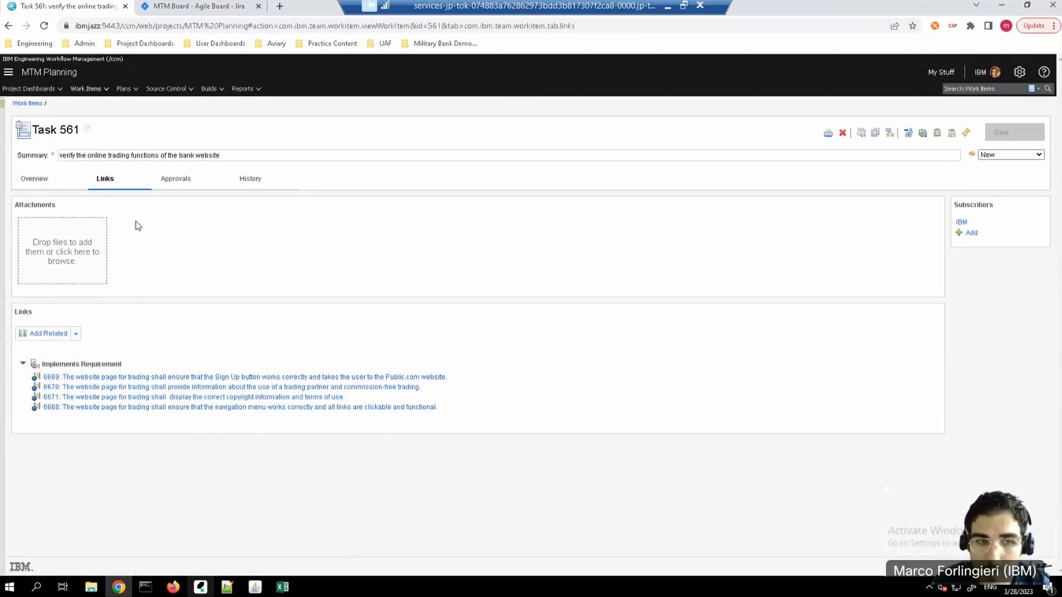
Step: Add Tested By Test Case links from task 561 to existing MTM Testing test cases 293, 294, 295 and 296, and save the task
left_click(75, 334)
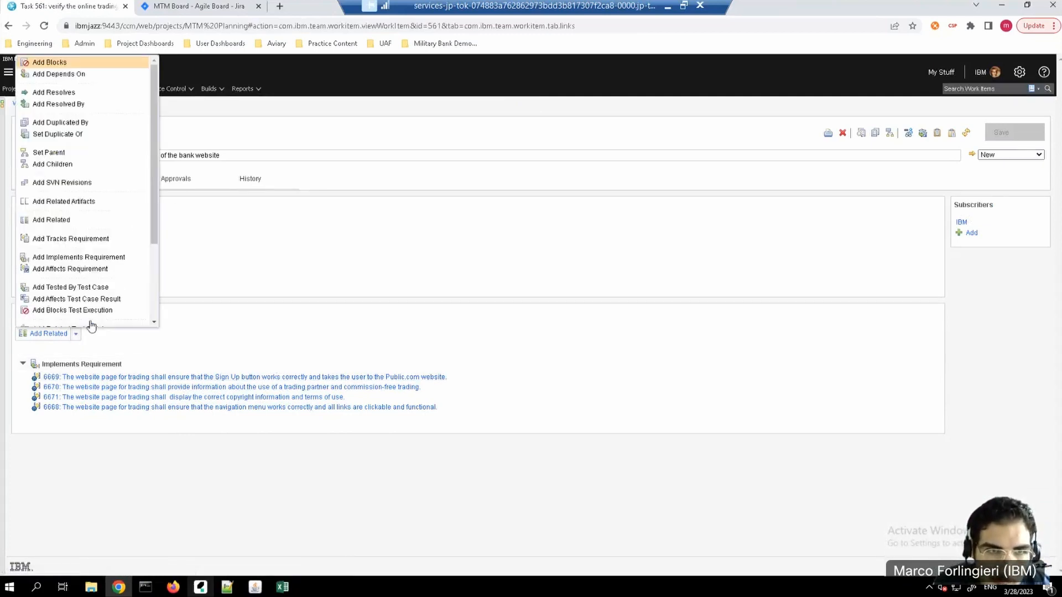
left_click(106, 287)
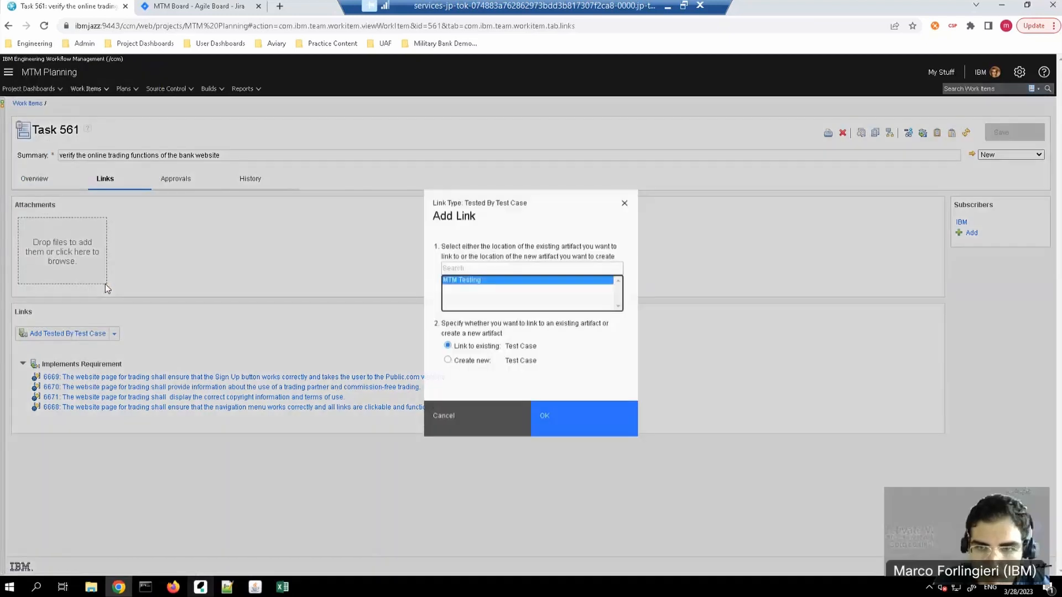
left_click(566, 431)
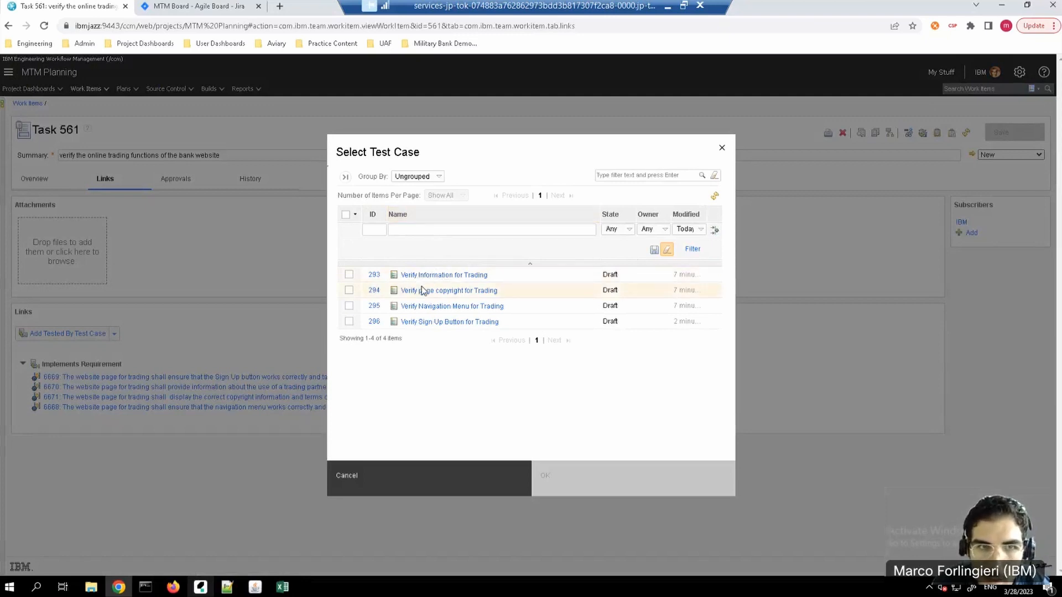
left_click(349, 274)
left_click(349, 289)
left_click(349, 305)
left_click(349, 322)
left_click(592, 482)
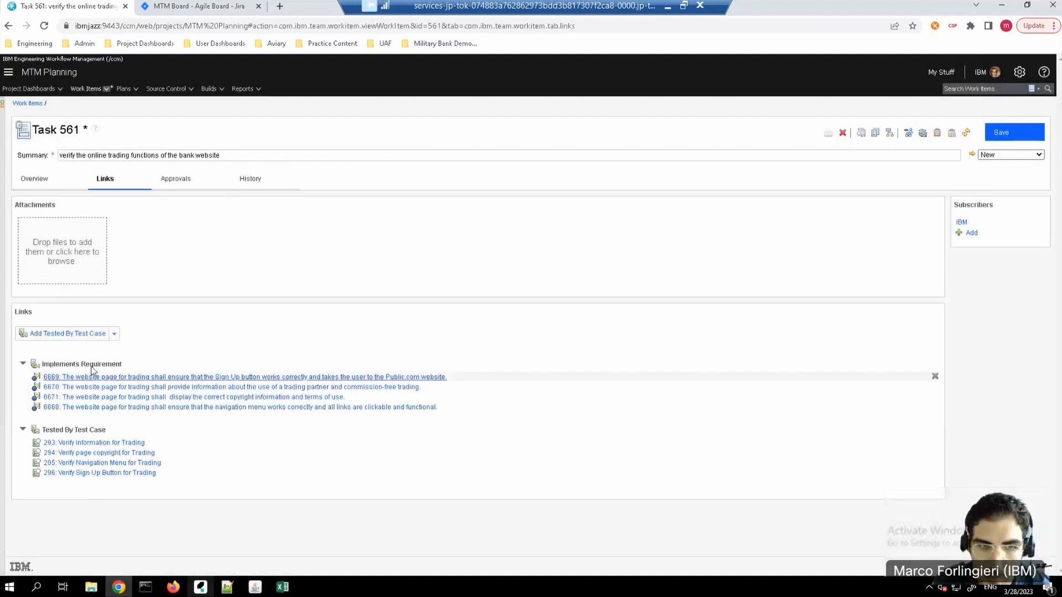
left_click(1018, 137)
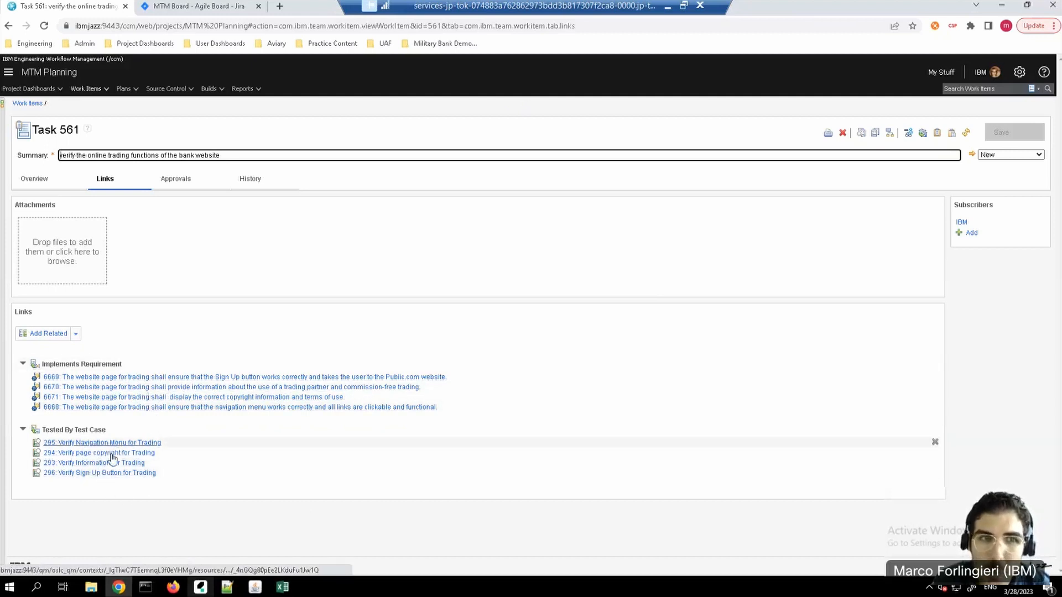
Step: Check the overview of task 561, then examine the assigned open items and defect status in the personal dashboard's Tasks view
left_click(35, 182)
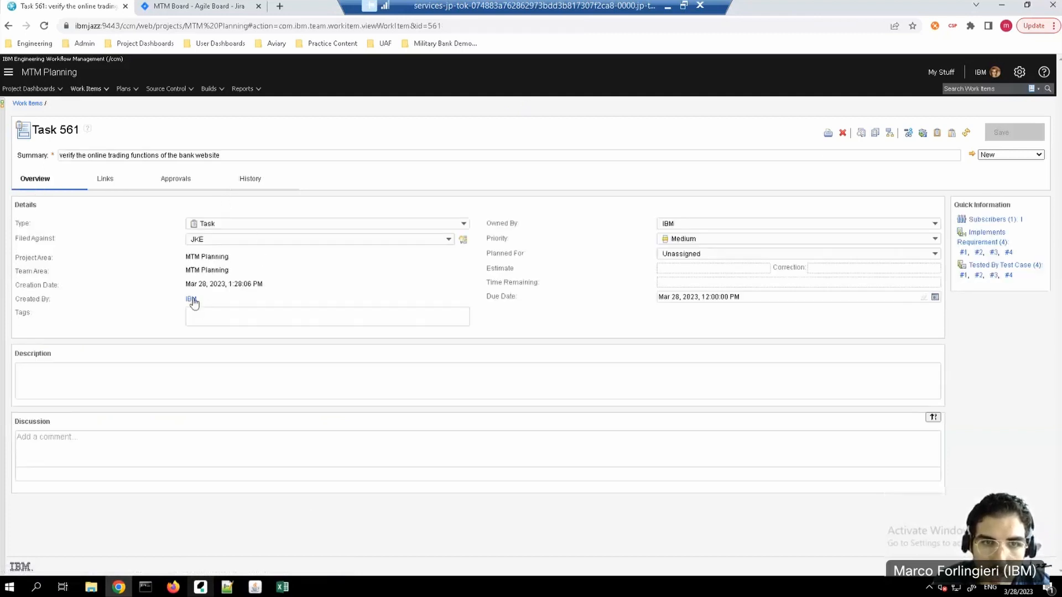
mouse_move(191, 307)
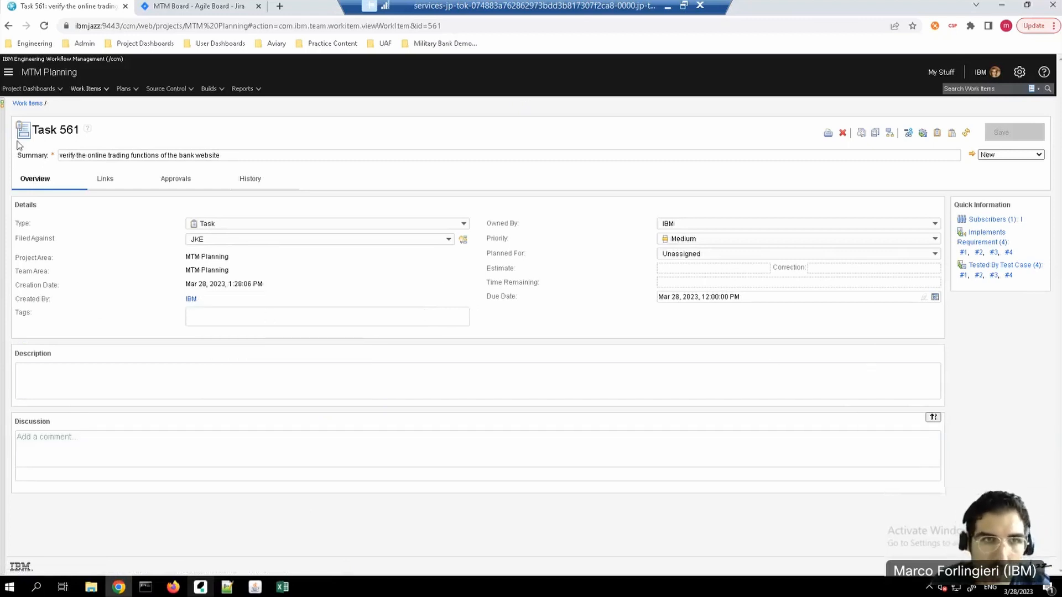
left_click(7, 73)
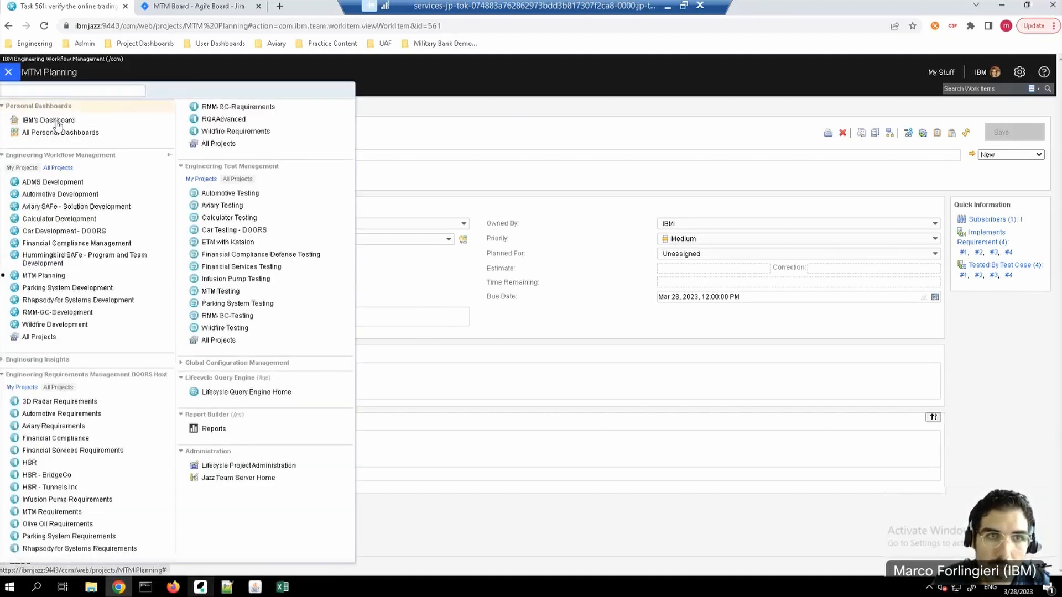
left_click(55, 119)
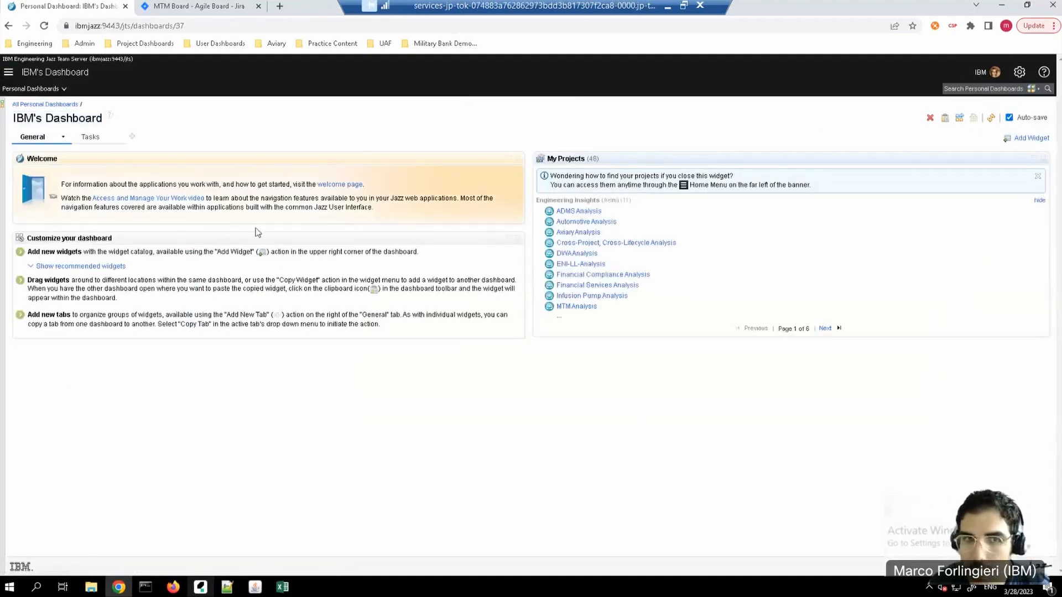
left_click(90, 136)
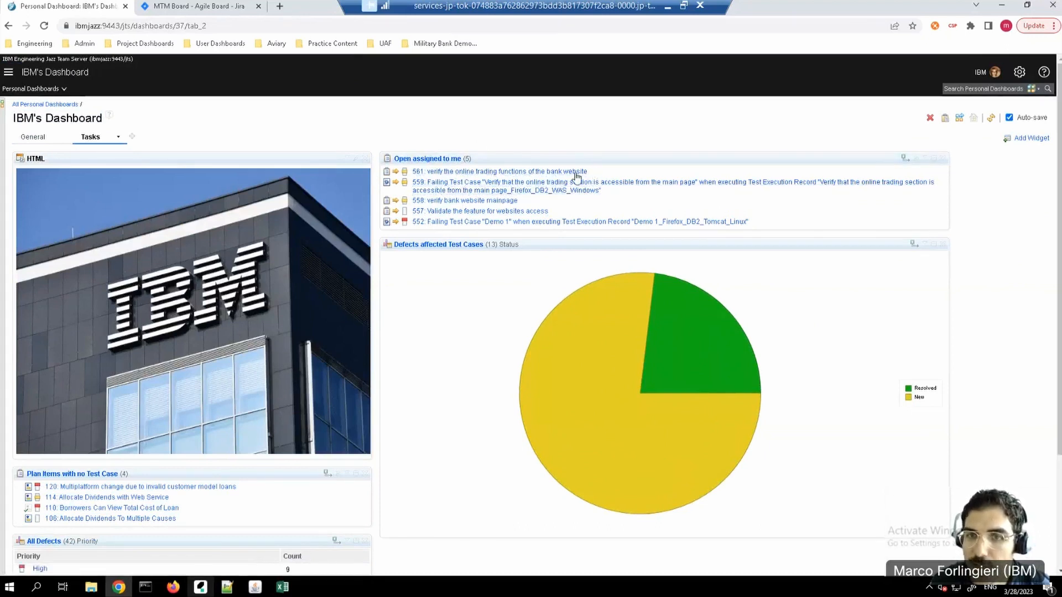
mouse_move(577, 176)
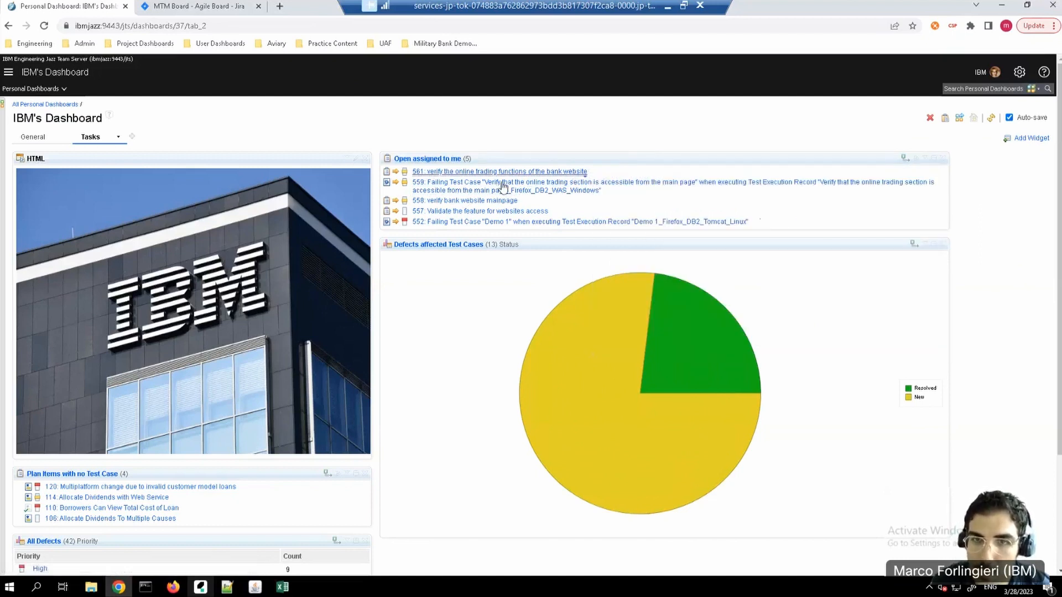
mouse_move(620, 396)
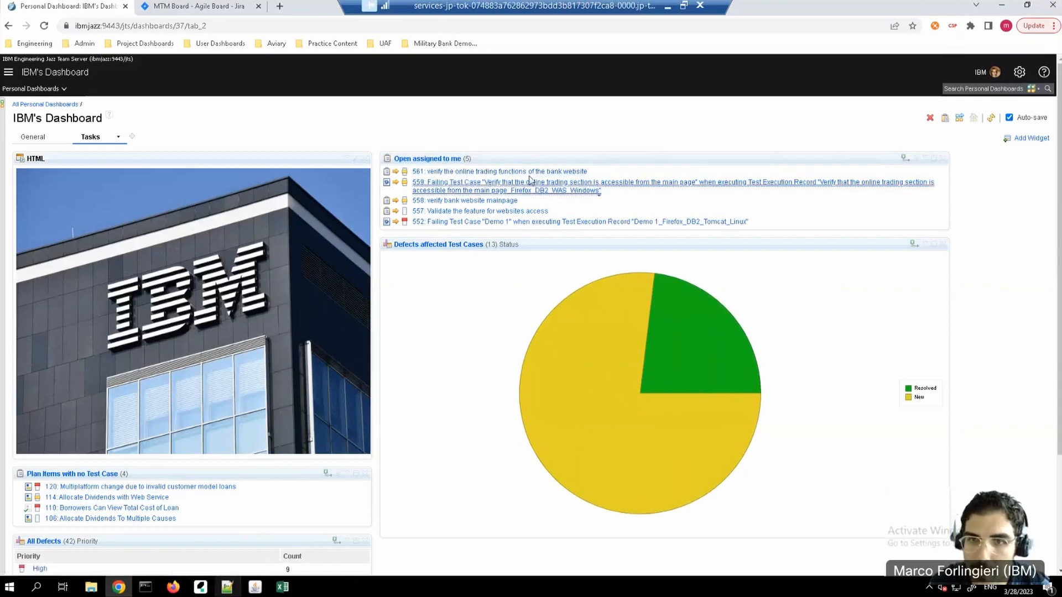
Step: Reopen task 561 from the assigned items, review its links, and open test case 296, "Verify Sign Up Button for Trading"
left_click(497, 173)
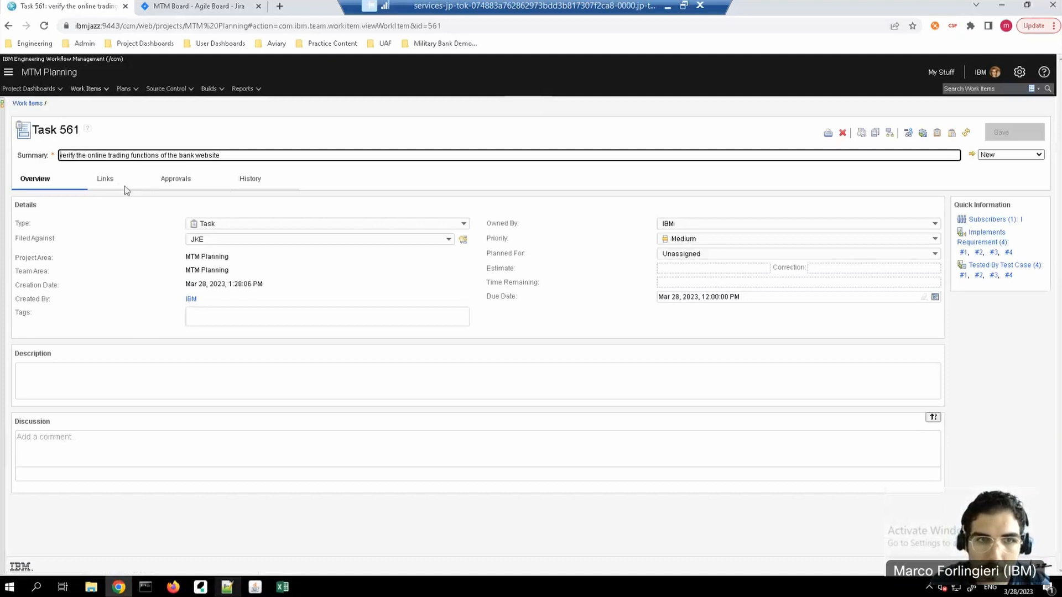
left_click(108, 180)
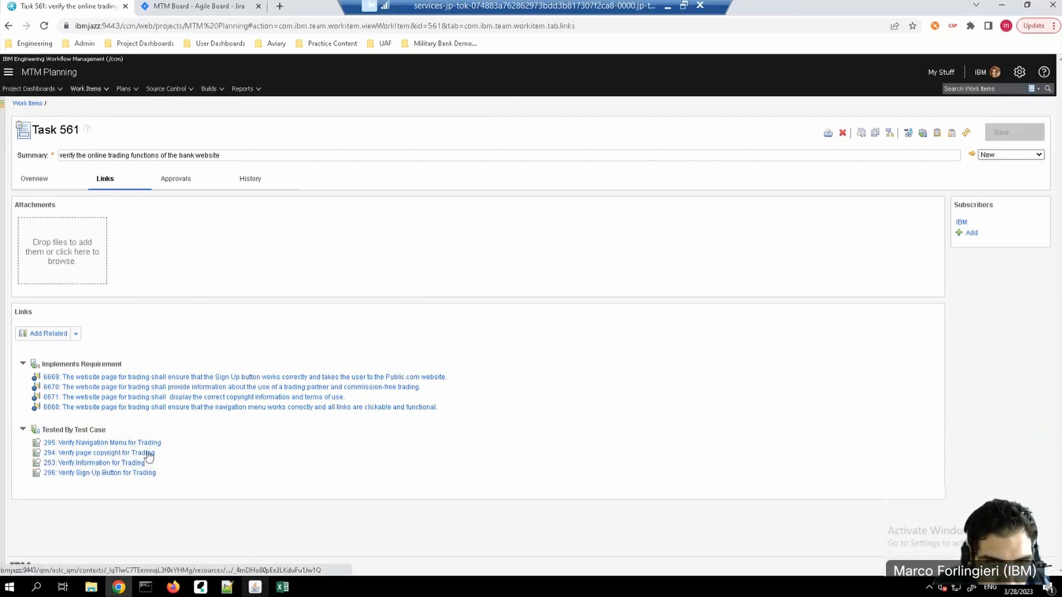
left_click(85, 474)
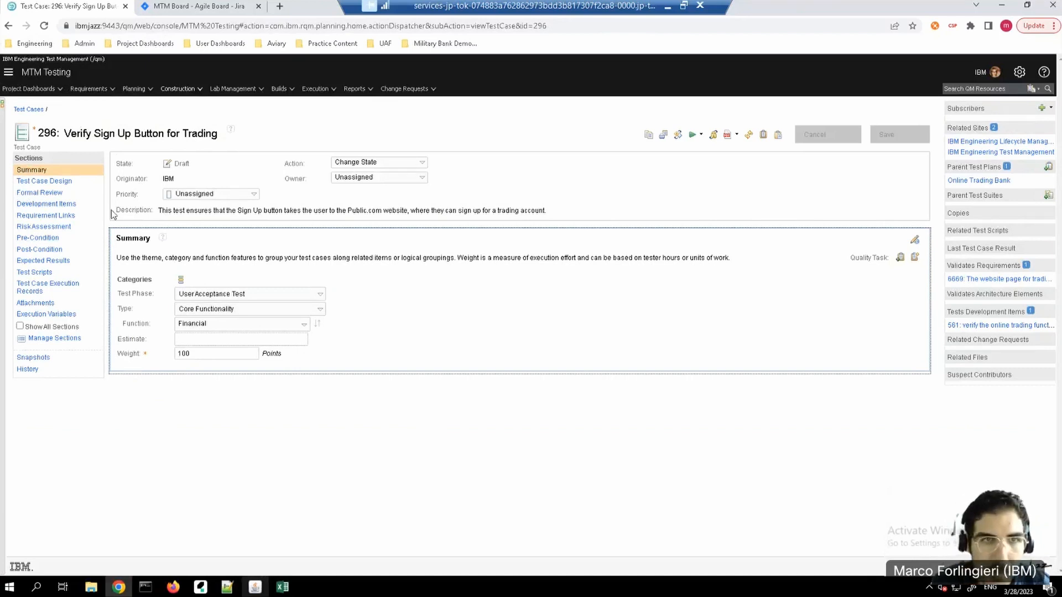
Step: Switch to Katalon Studio and create a test case named "Verify link buttom to the online trading page" in Test Cases
left_click(202, 588)
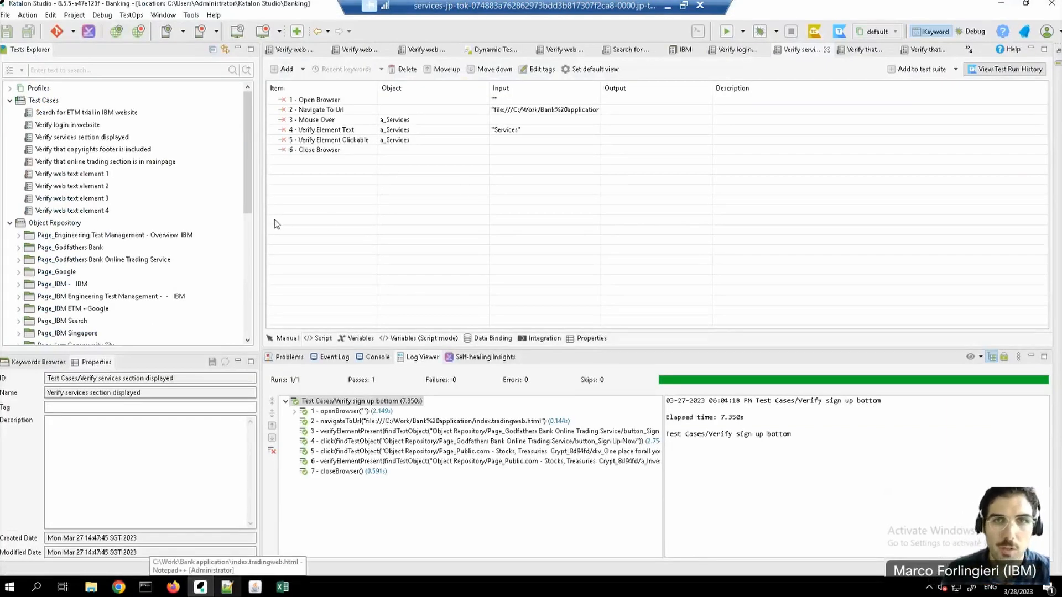
right_click(38, 103)
mouse_move(160, 112)
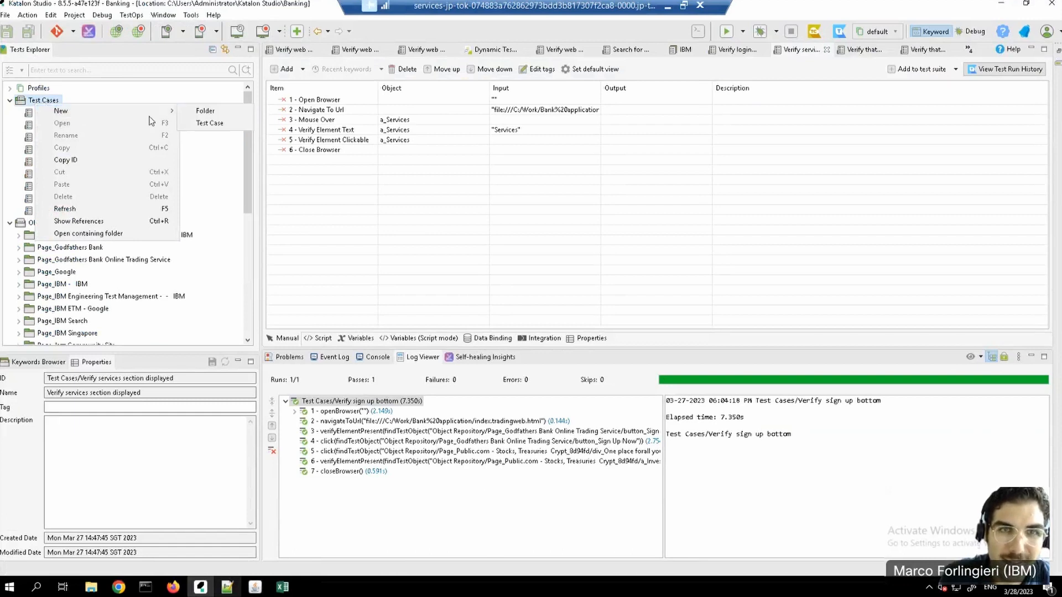
left_click(216, 124)
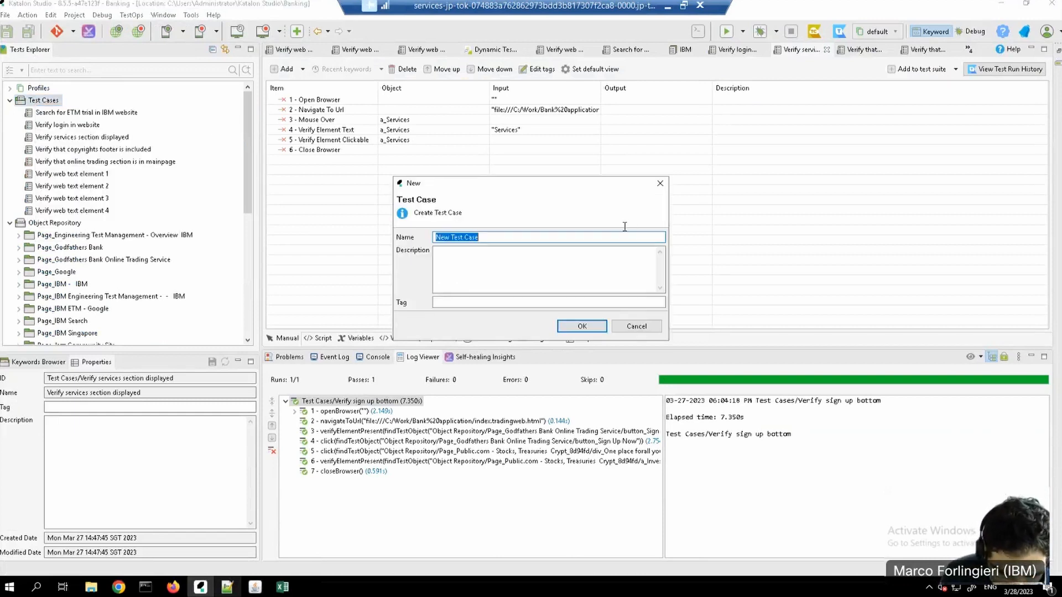
type("Verify link buttom t")
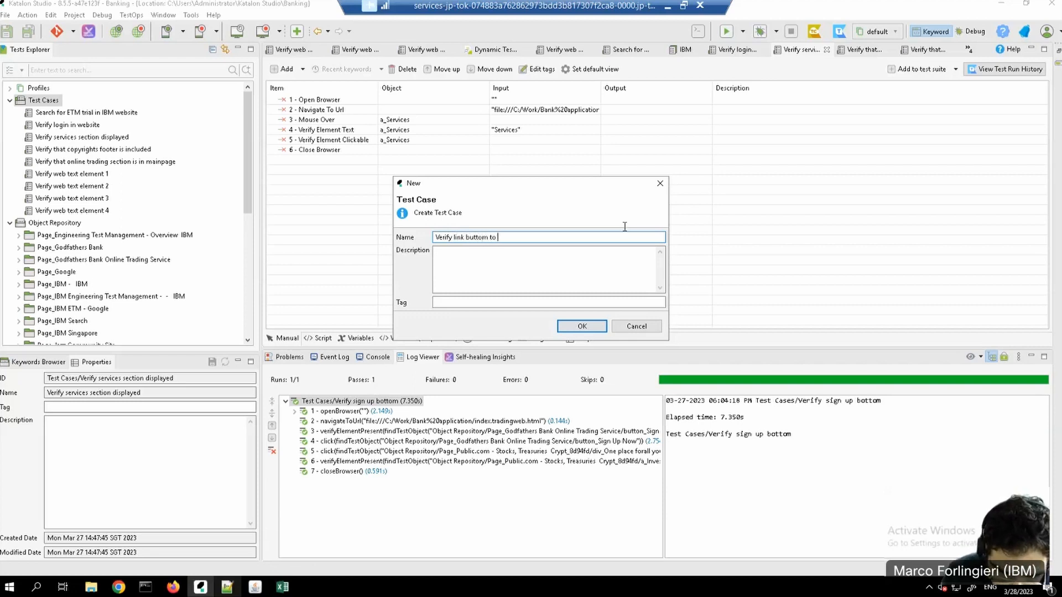
type("online t")
type("rading page")
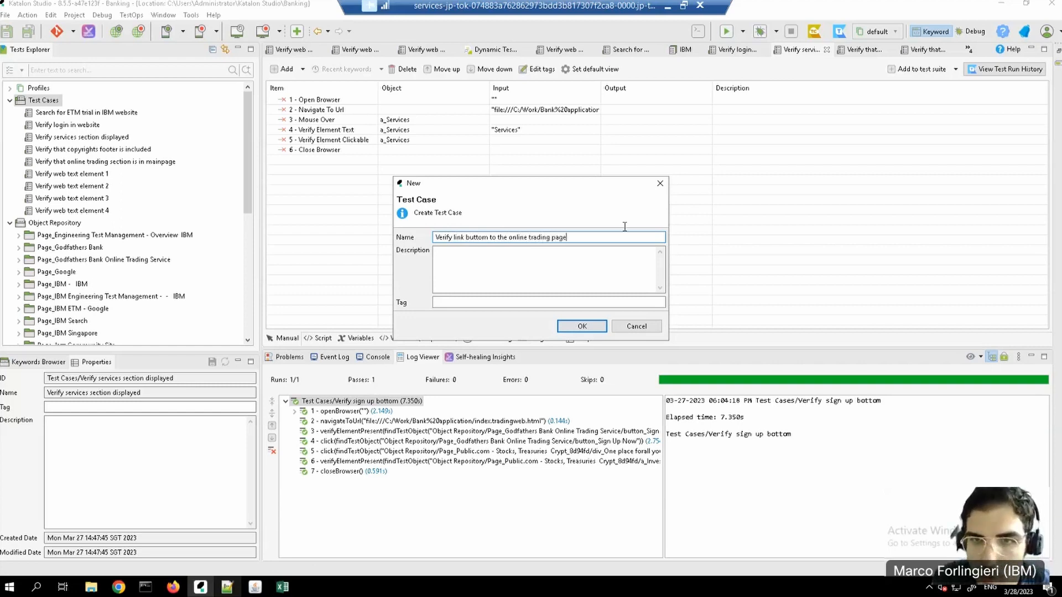
left_click(476, 237)
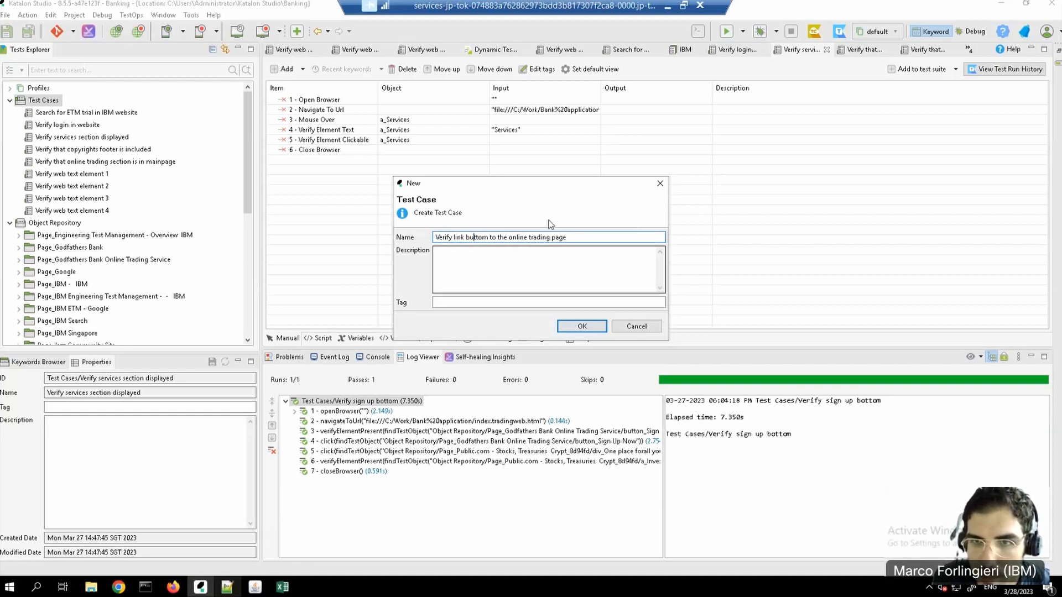
left_click(583, 327)
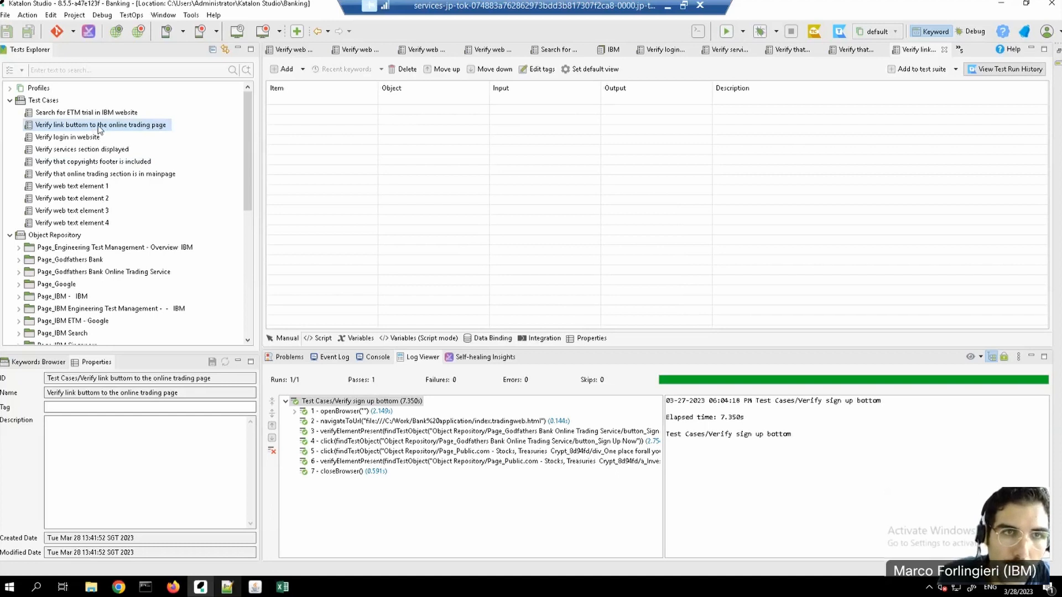
Step: Record a web script on index.tradingweb.html that verifies Sign Up Now is present and activates it, then save it, merging changes into existing objects
left_click(138, 31)
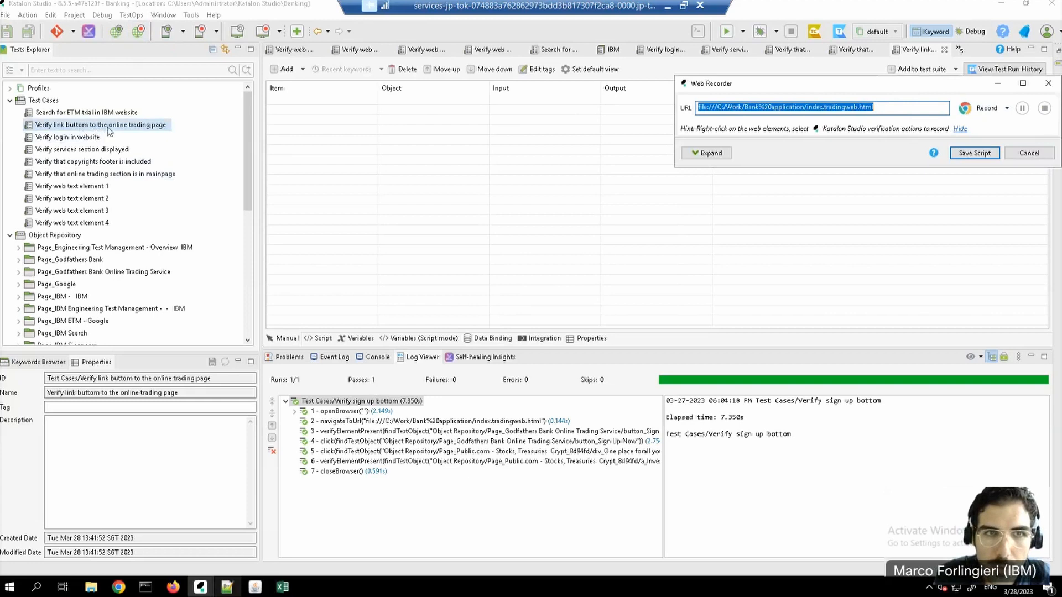
left_click(986, 110)
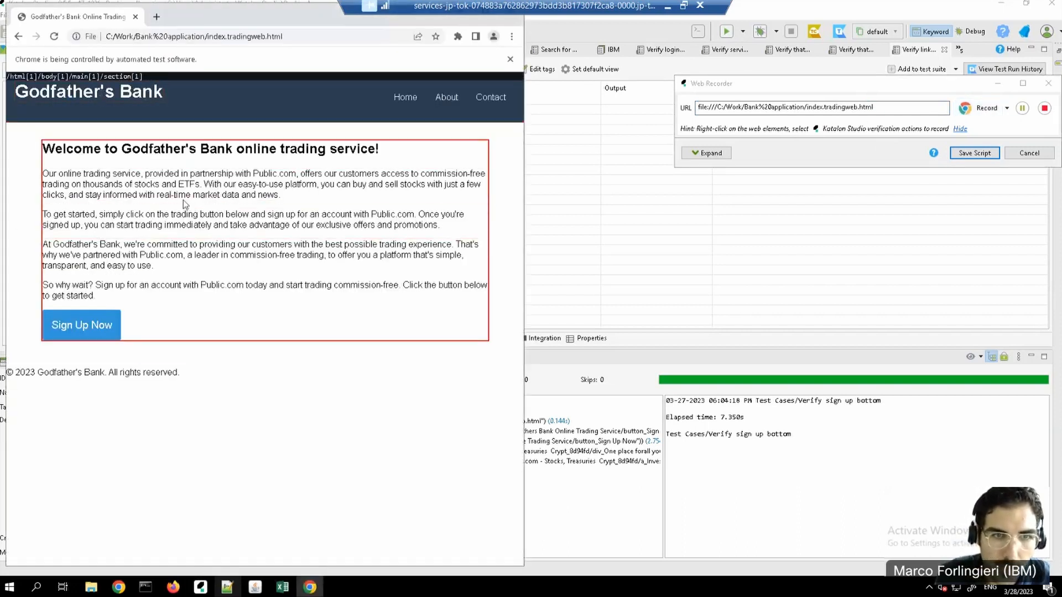
right_click(55, 327)
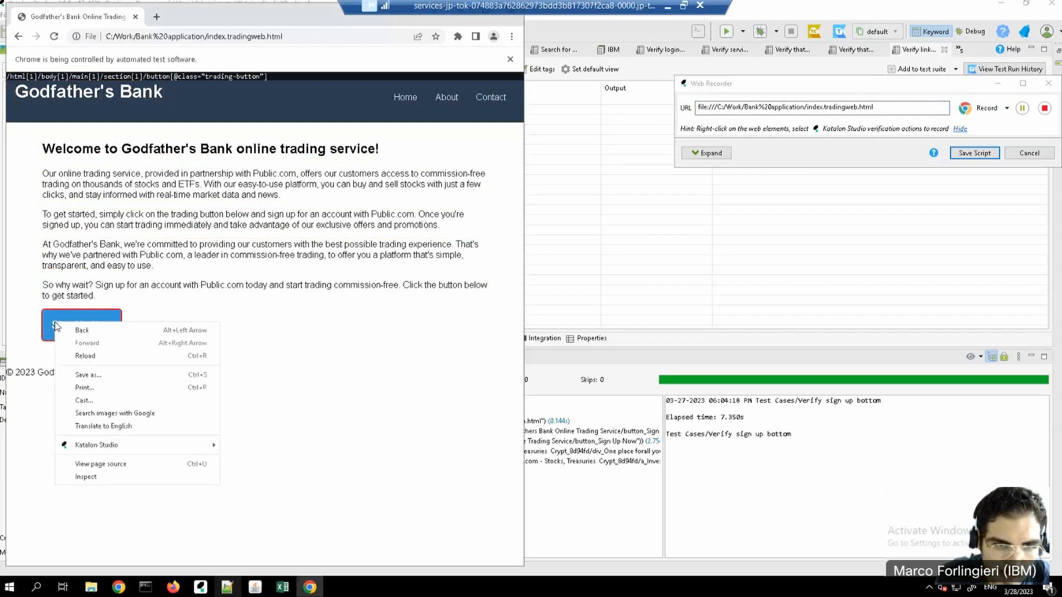
mouse_move(185, 446)
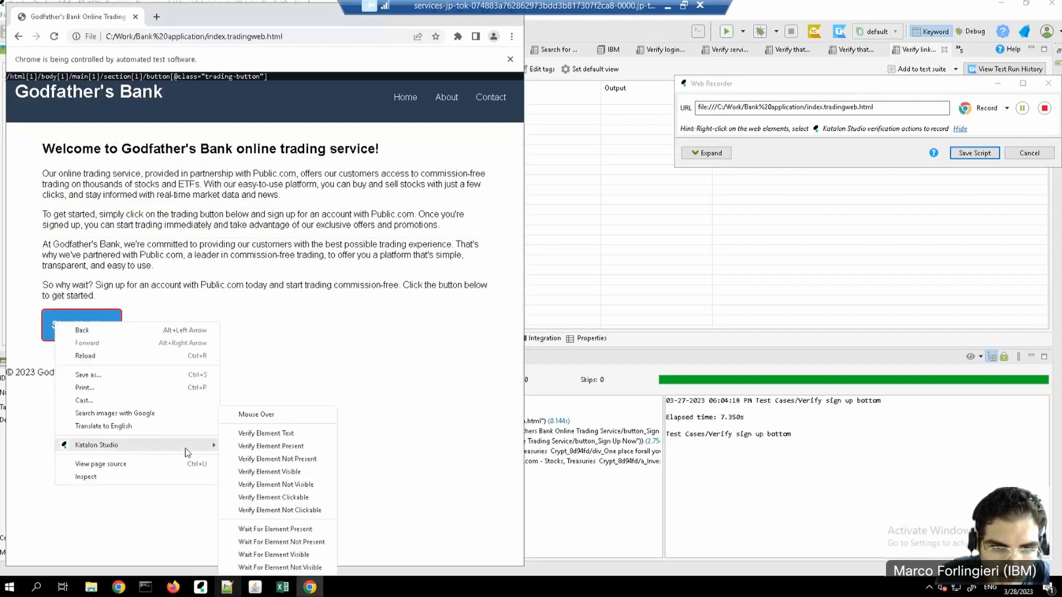
left_click(287, 448)
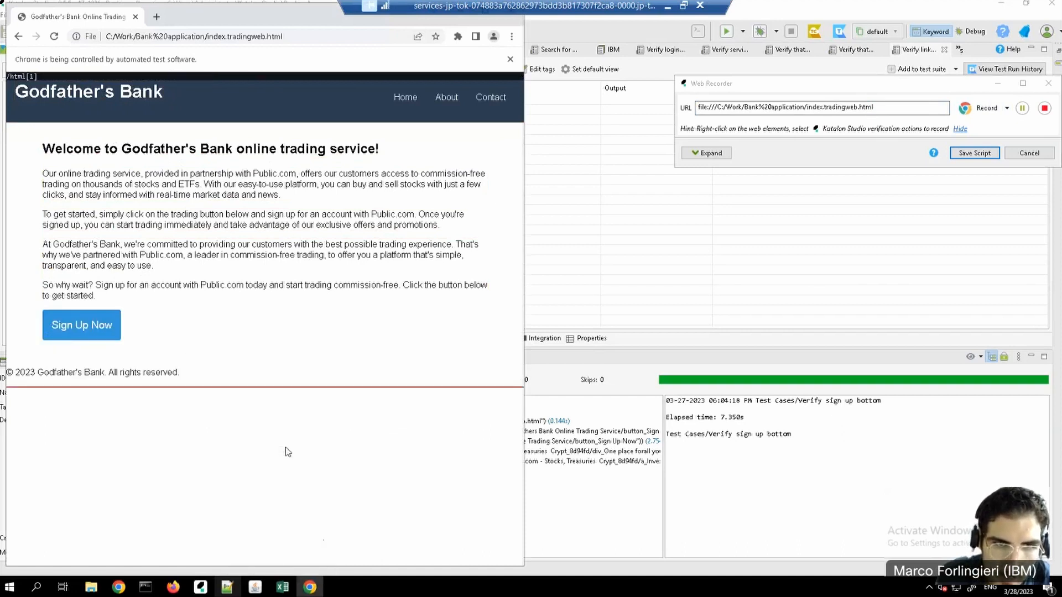
left_click(86, 331)
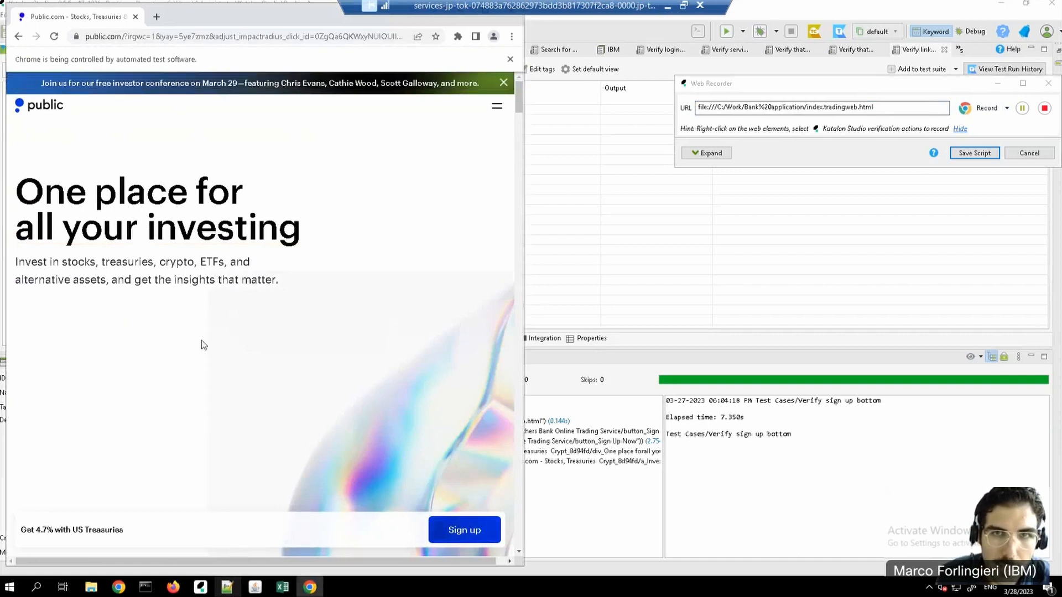
left_click(1044, 111)
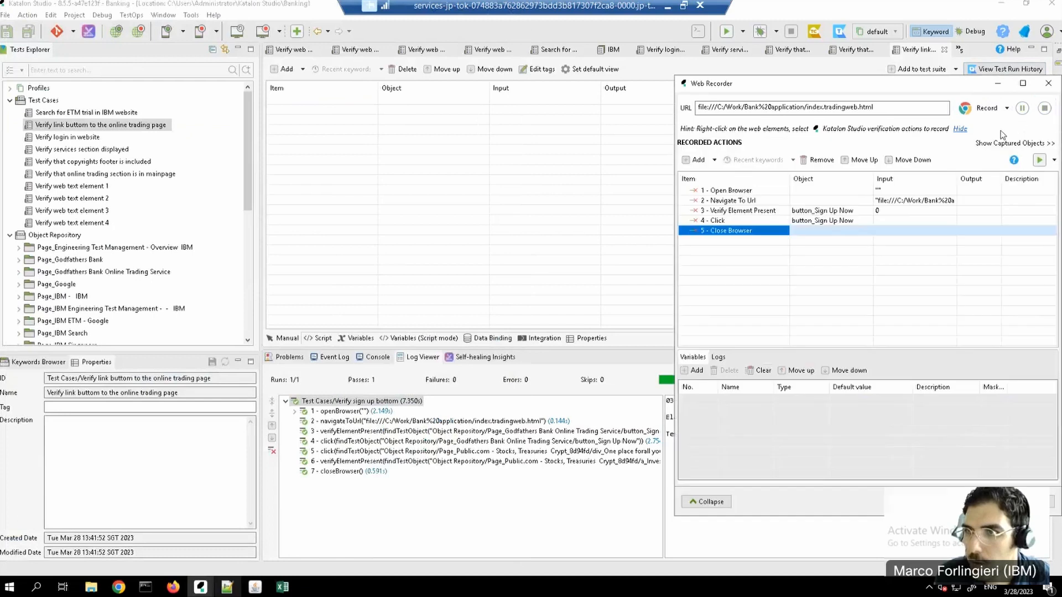
left_click(976, 502)
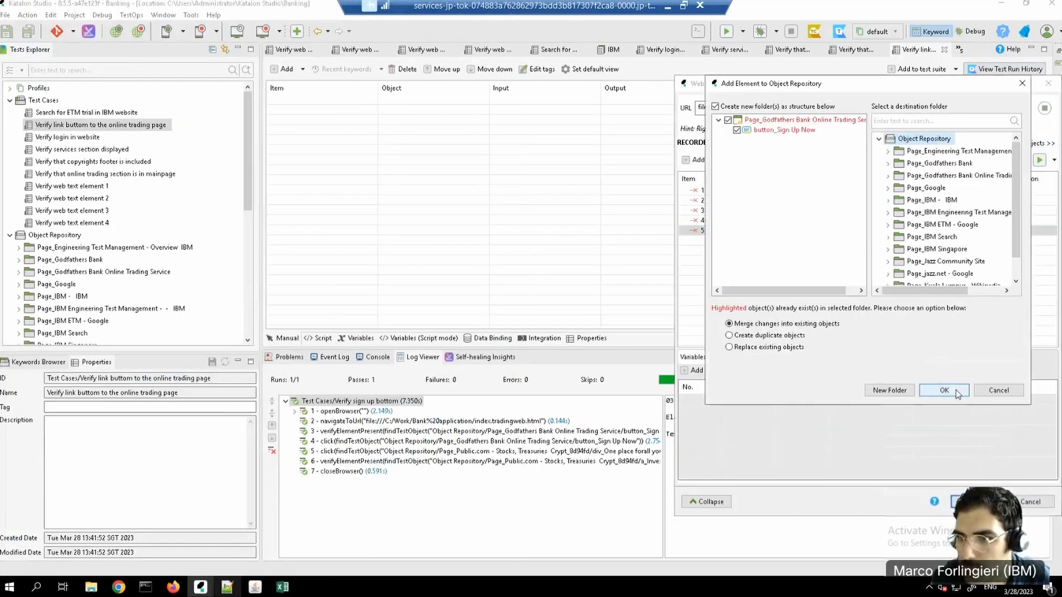
left_click(944, 390)
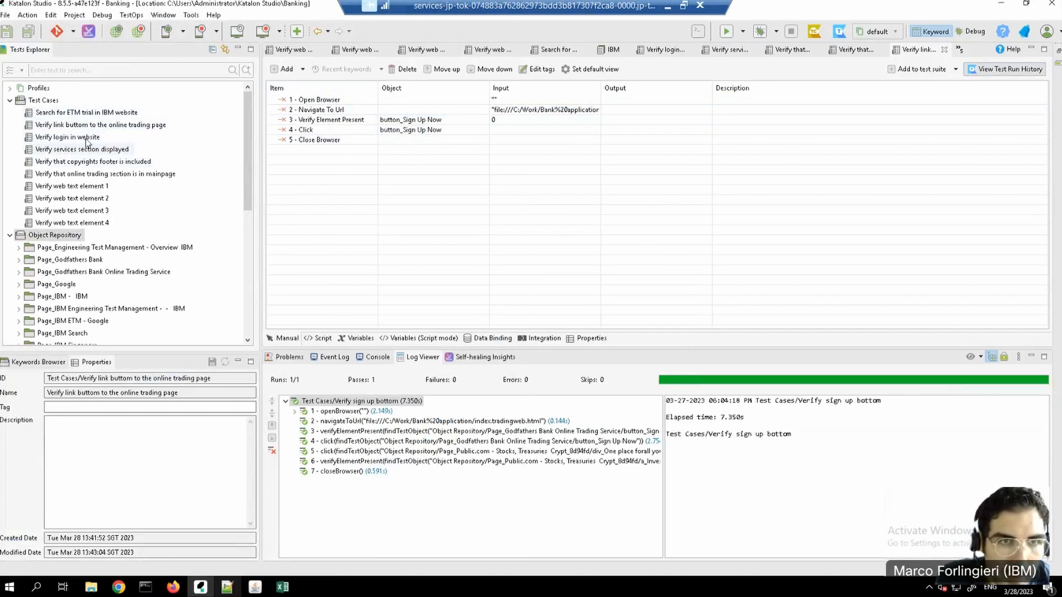
Step: Copy the name of the test case "Verify link buttom to the online trading page" without renaming it
right_click(77, 130)
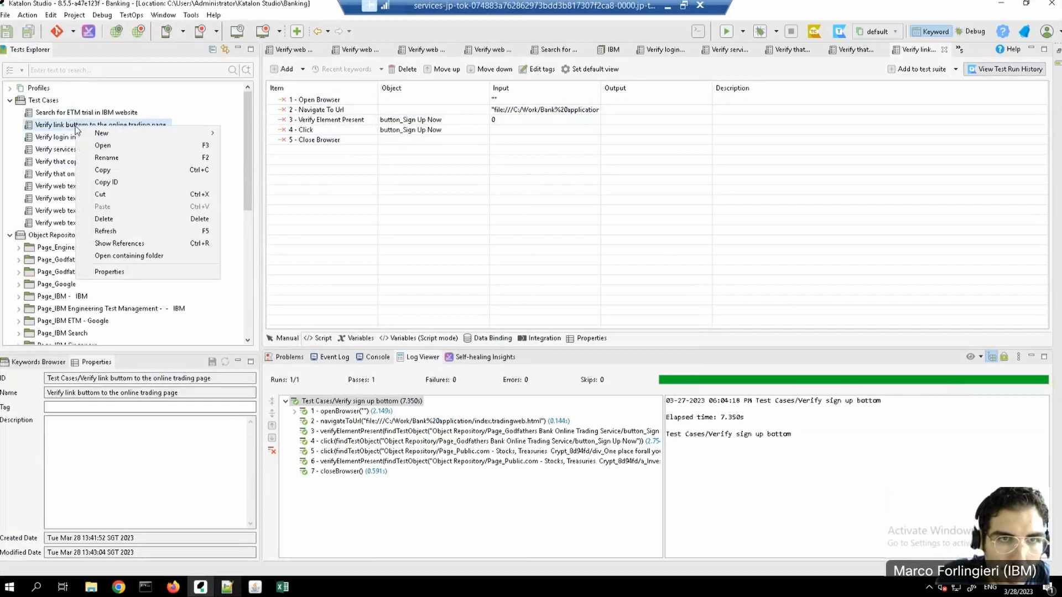
left_click(124, 157)
left_click_drag(583, 231, 422, 228)
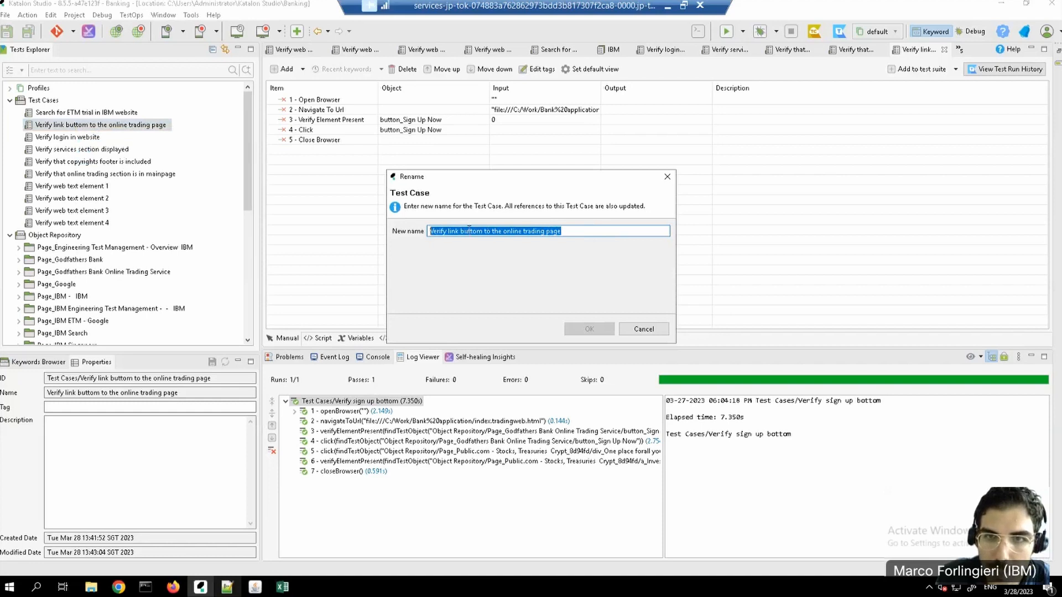
right_click(469, 231)
left_click(508, 268)
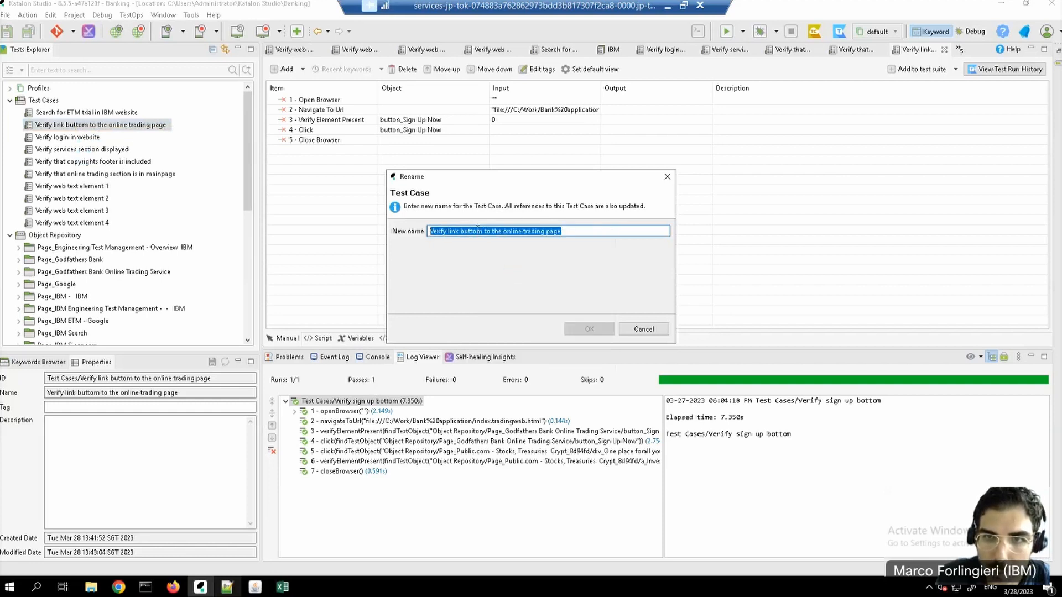
left_click(645, 329)
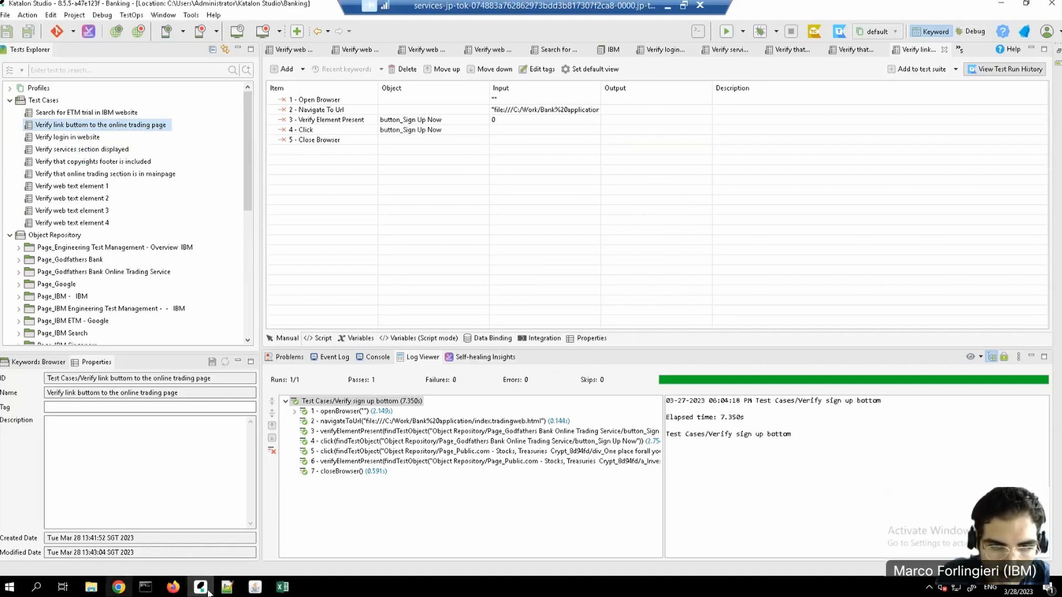
Step: Switch to Engineering Test Management in Chrome and create a Command Line test script named "Verify link buttom to the online trading page"
left_click(118, 587)
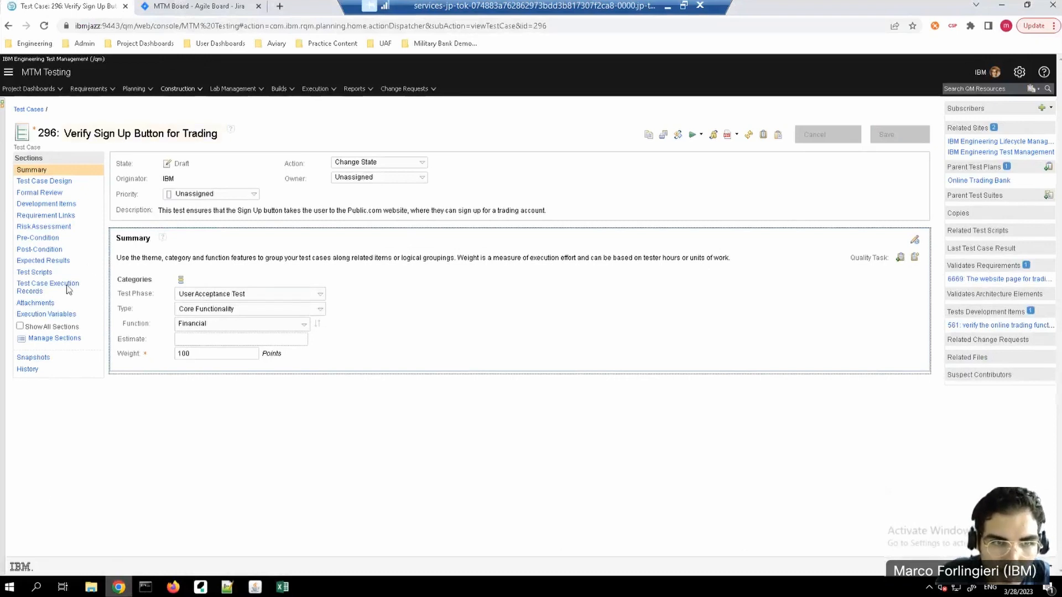
left_click(34, 274)
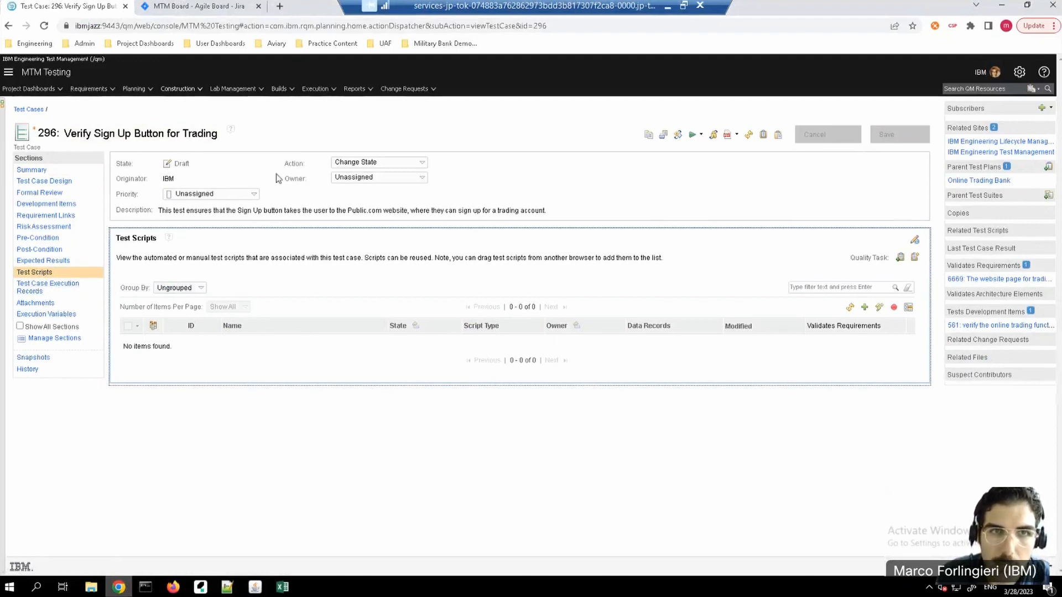
left_click(200, 89)
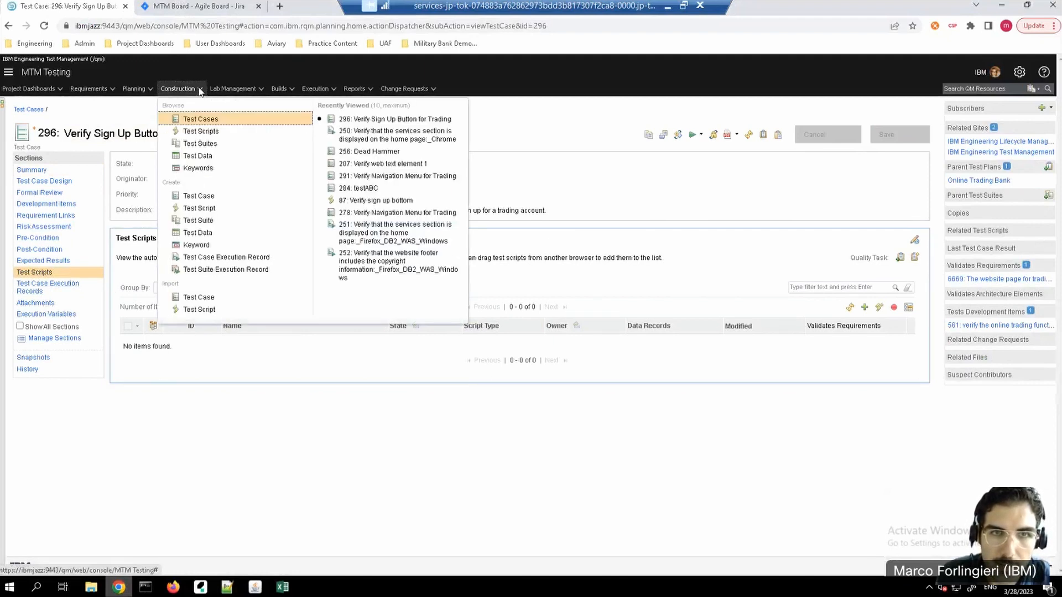
left_click(207, 208)
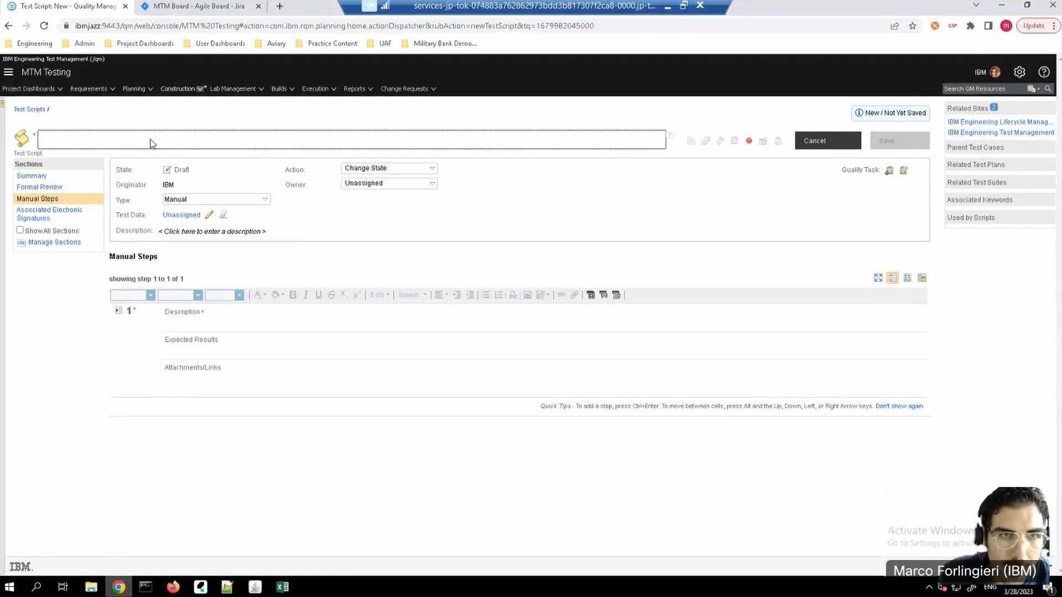
key("ctrl+v")
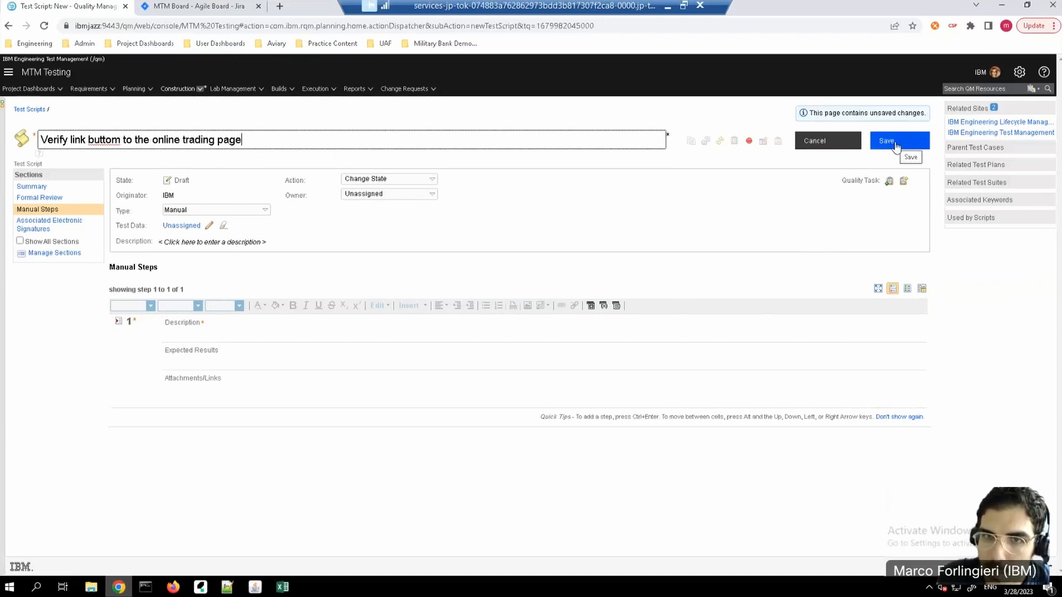
left_click(266, 212)
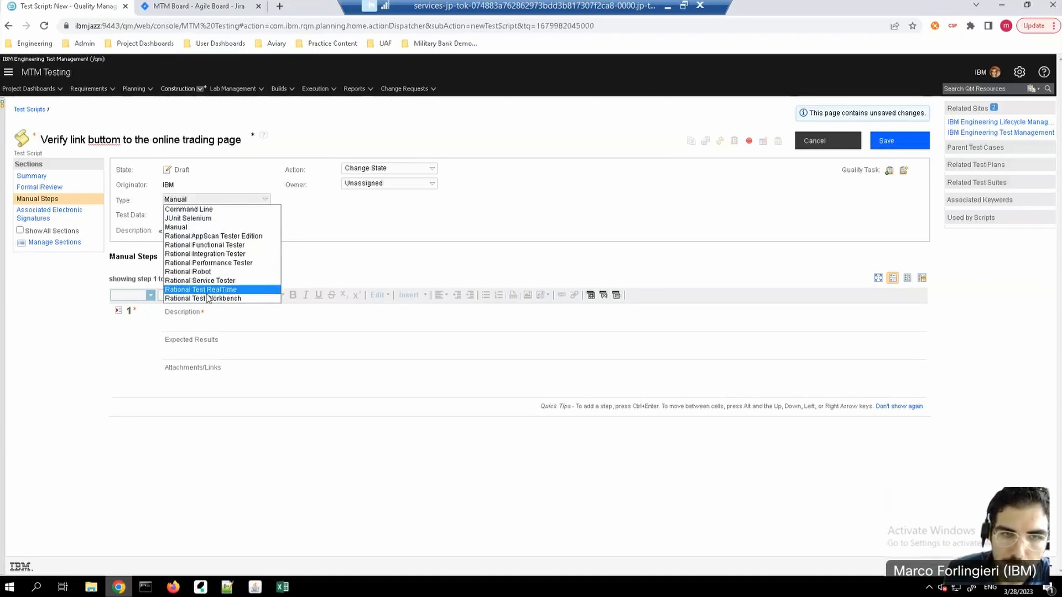
left_click(202, 209)
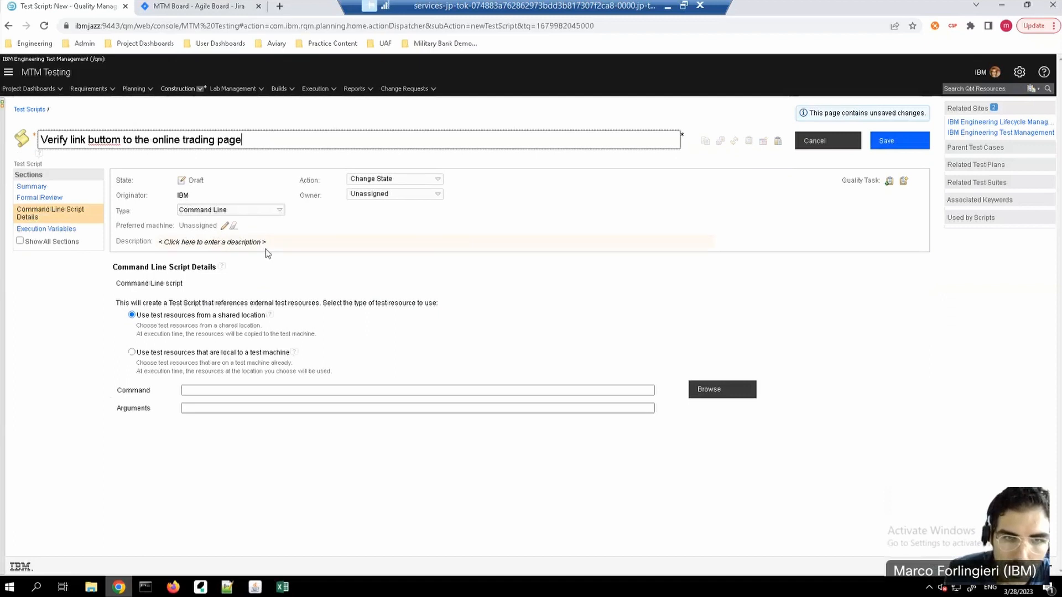
left_click(265, 249)
Step: Set the script to use test resources local to a test machine, with KatalonAdapter on IBMWIN12 as the adapter
left_click(132, 342)
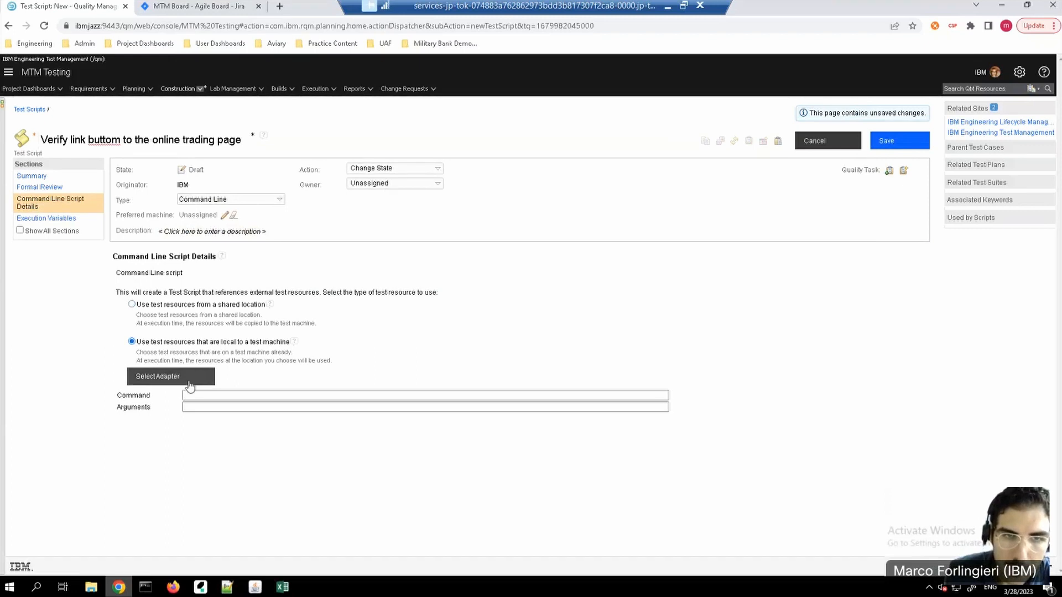
left_click(187, 376)
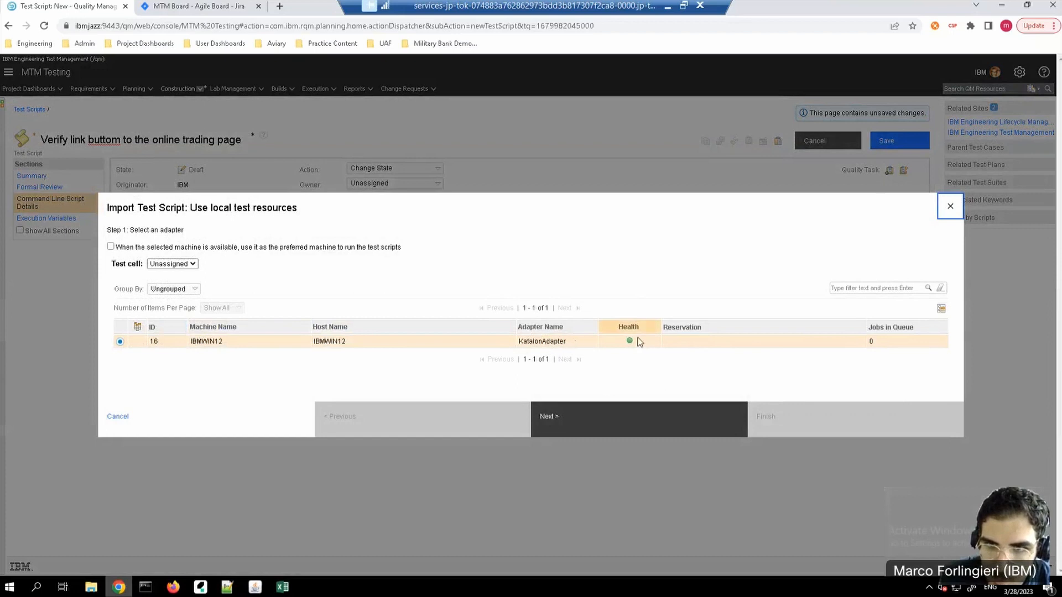
left_click(589, 431)
Step: Import Smart_batch_file.bat from the project path C:\testscript as the script's command and save the test script
left_click(327, 254)
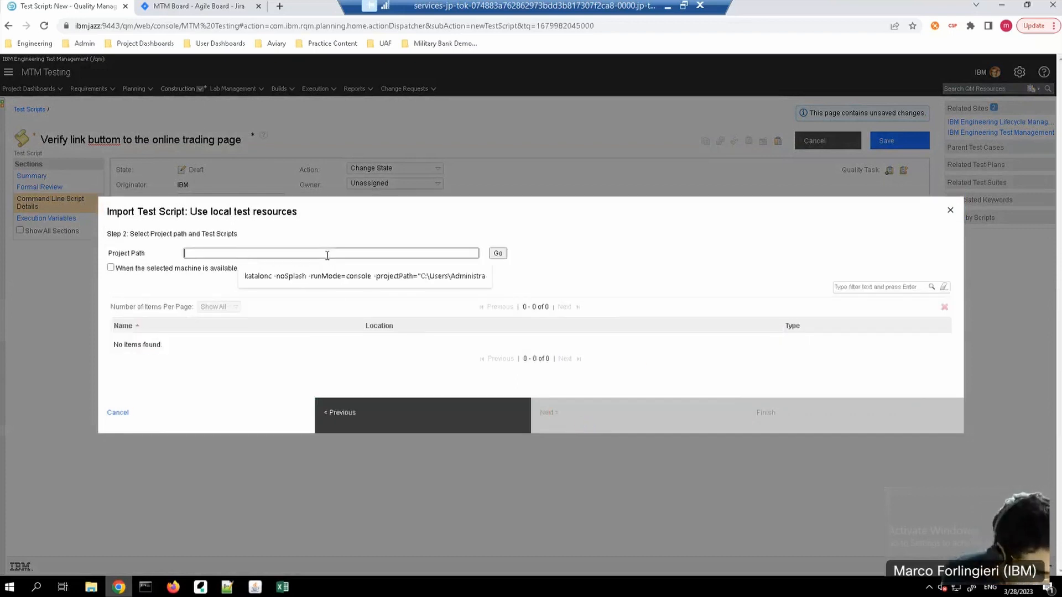
type("C:\\tes")
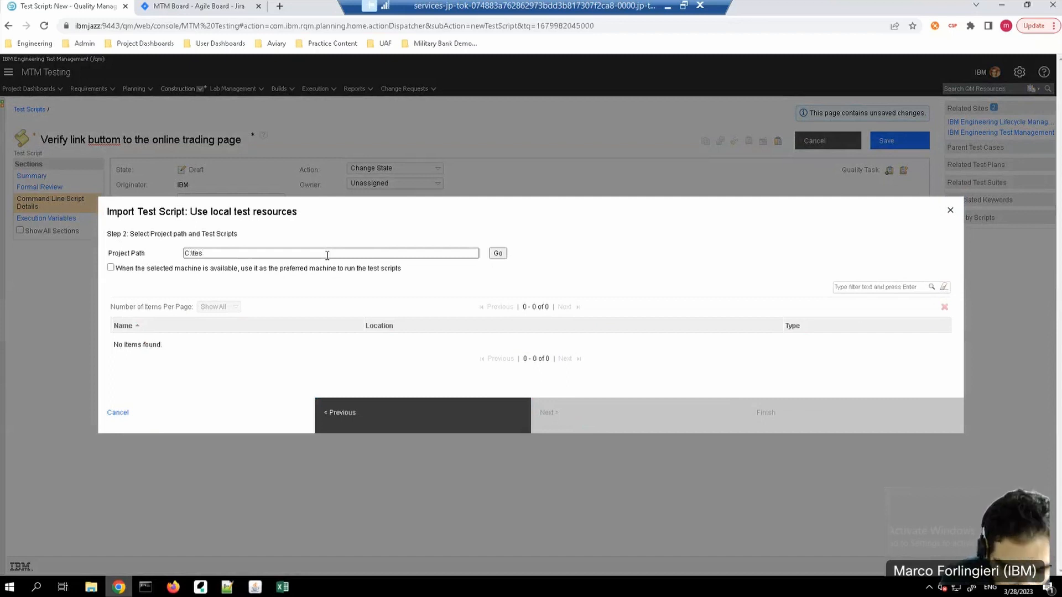
type("cript")
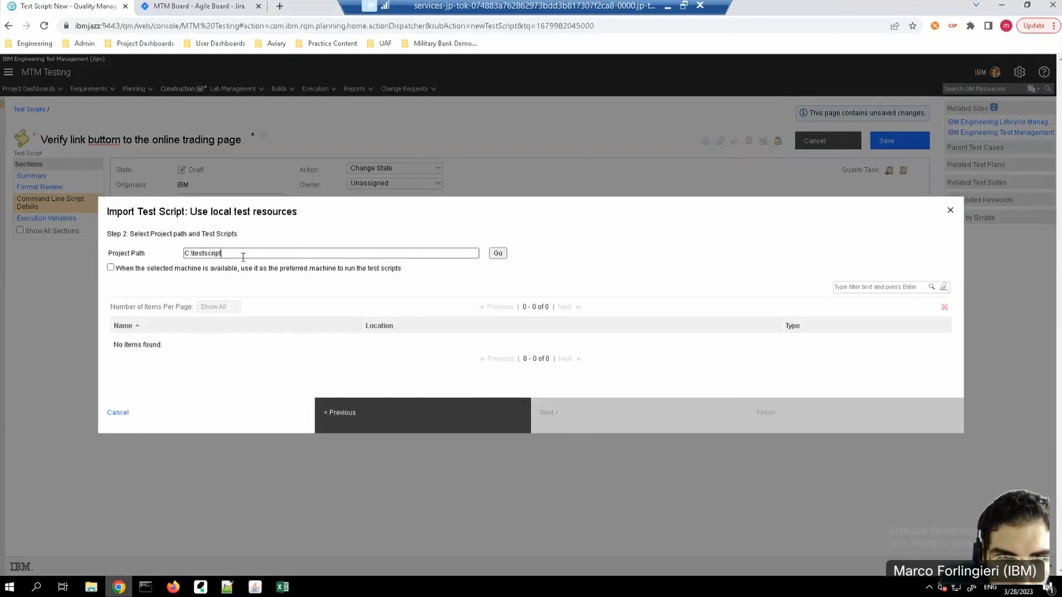
left_click(496, 255)
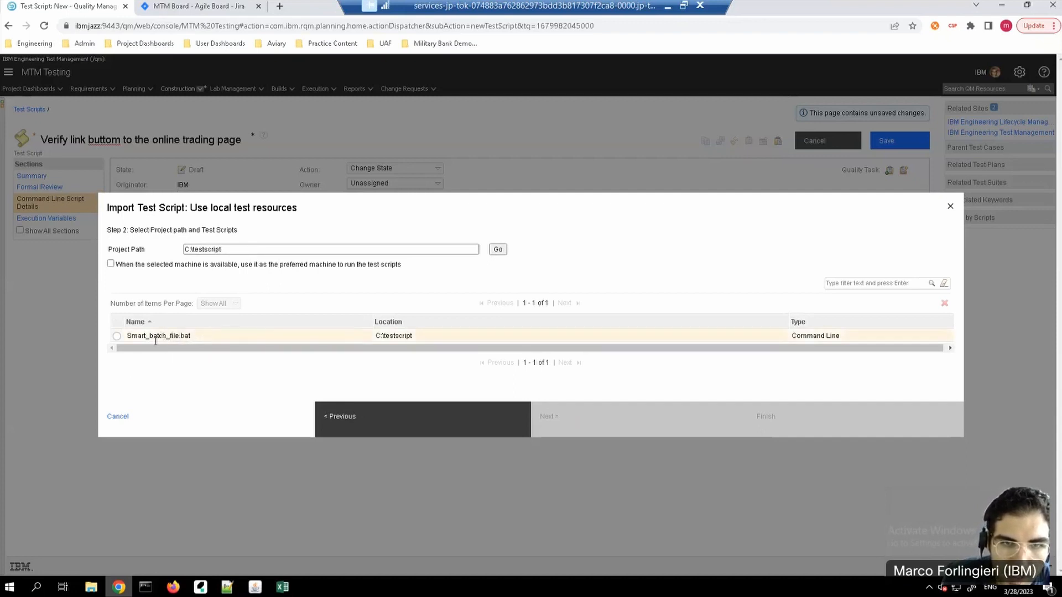
left_click(117, 336)
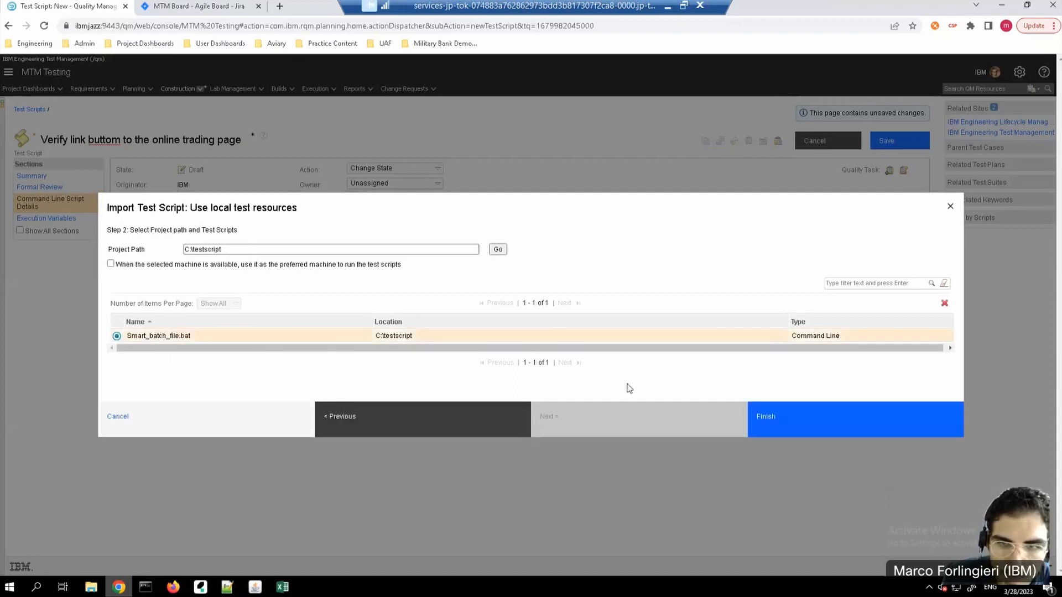
left_click(779, 429)
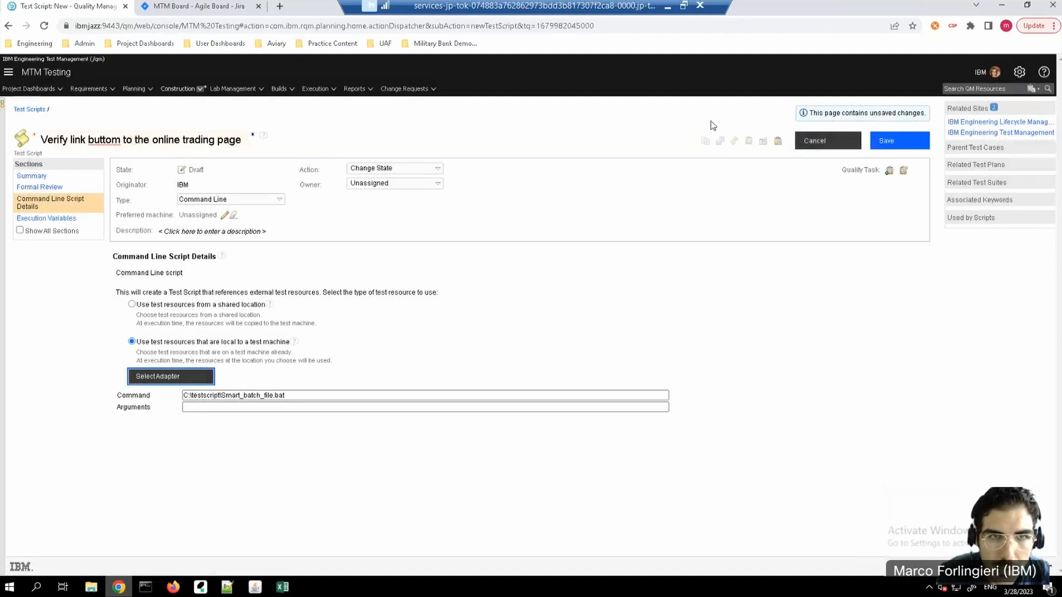
left_click(897, 142)
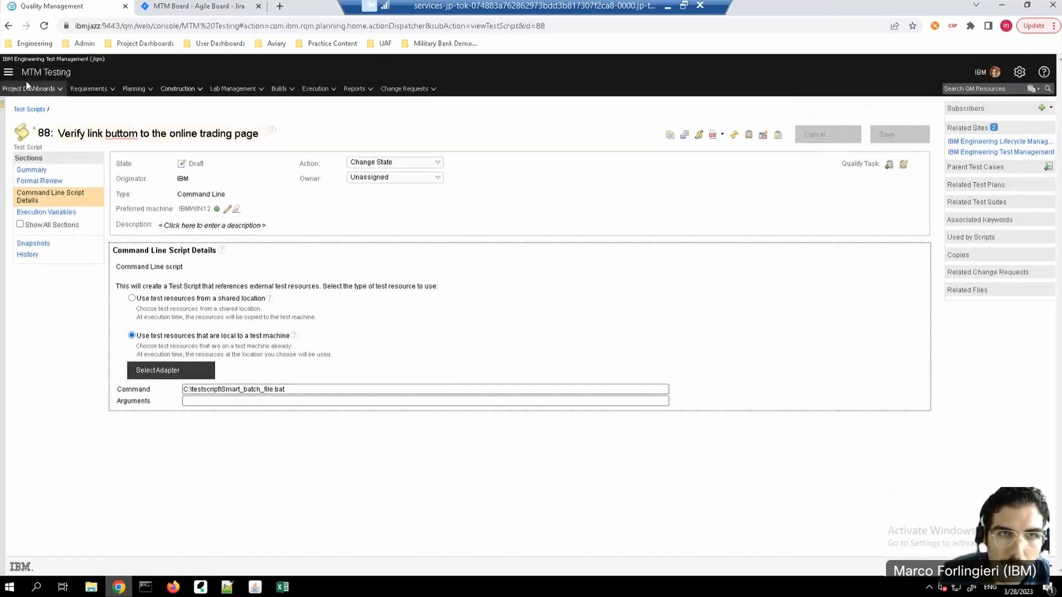
Step: Sort the test case list by modification date in descending order, renewing the login, and open test case 296, "Verify Sign Up Button for Trading"
left_click(201, 90)
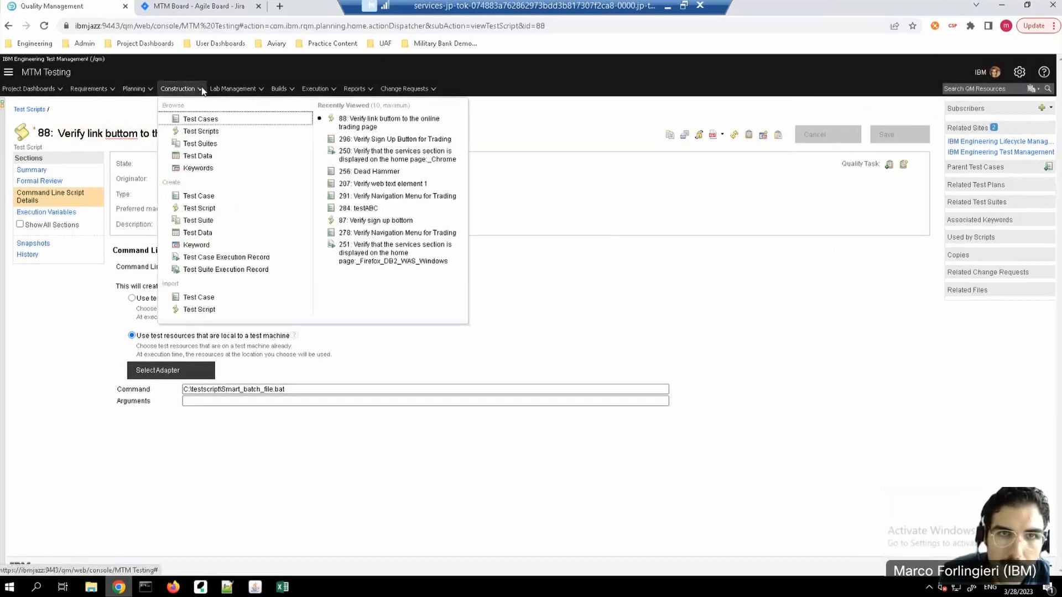
left_click(219, 121)
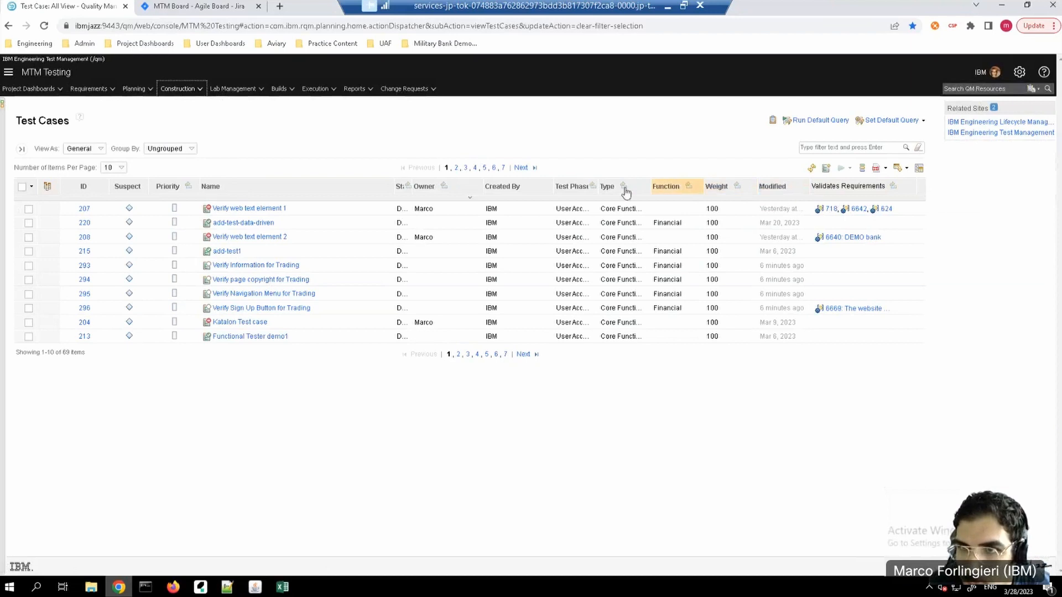
left_click(778, 189)
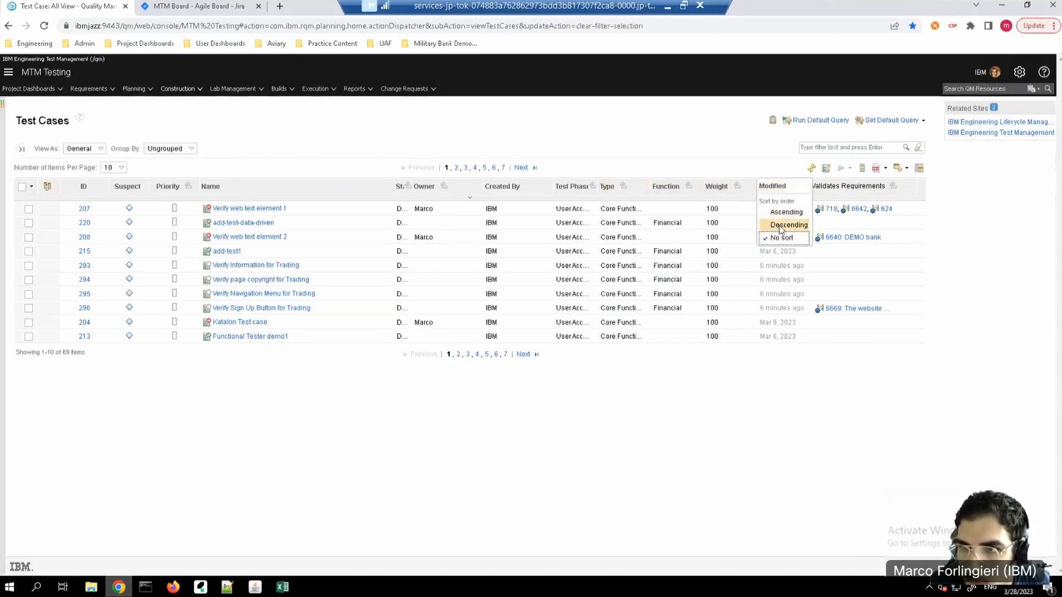
left_click(787, 225)
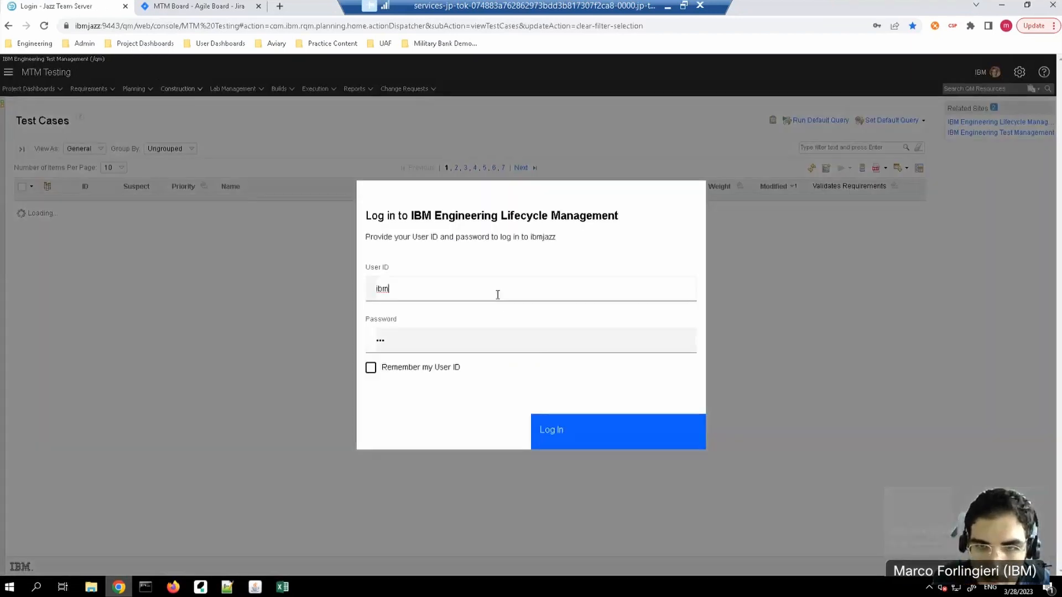
left_click(570, 443)
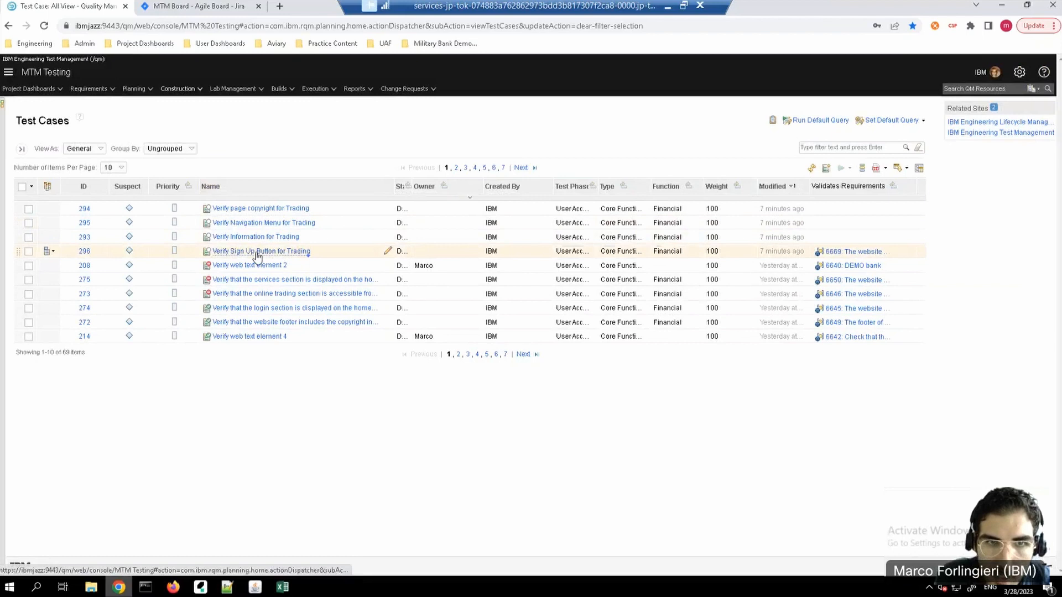
left_click(257, 253)
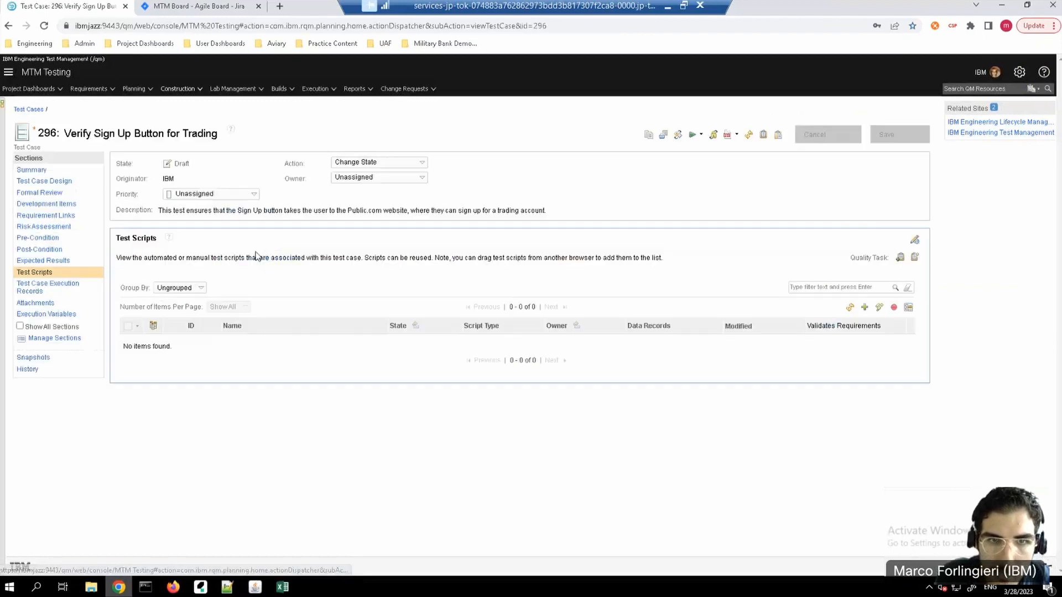
Step: Add the test script "Verify link buttom to the online trading page" to test case 296 and save the test case
left_click(864, 309)
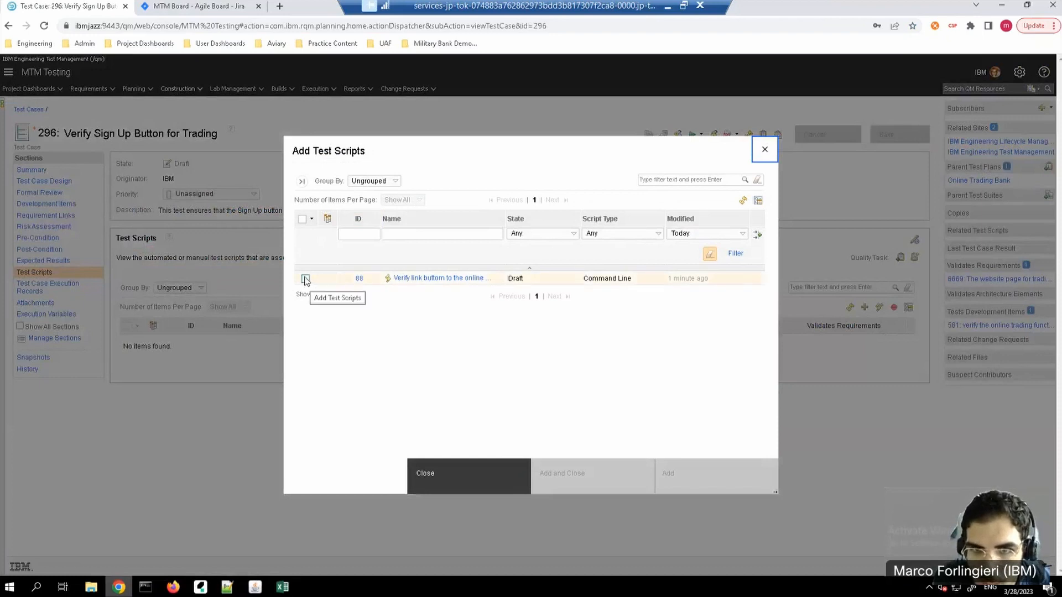
left_click(305, 279)
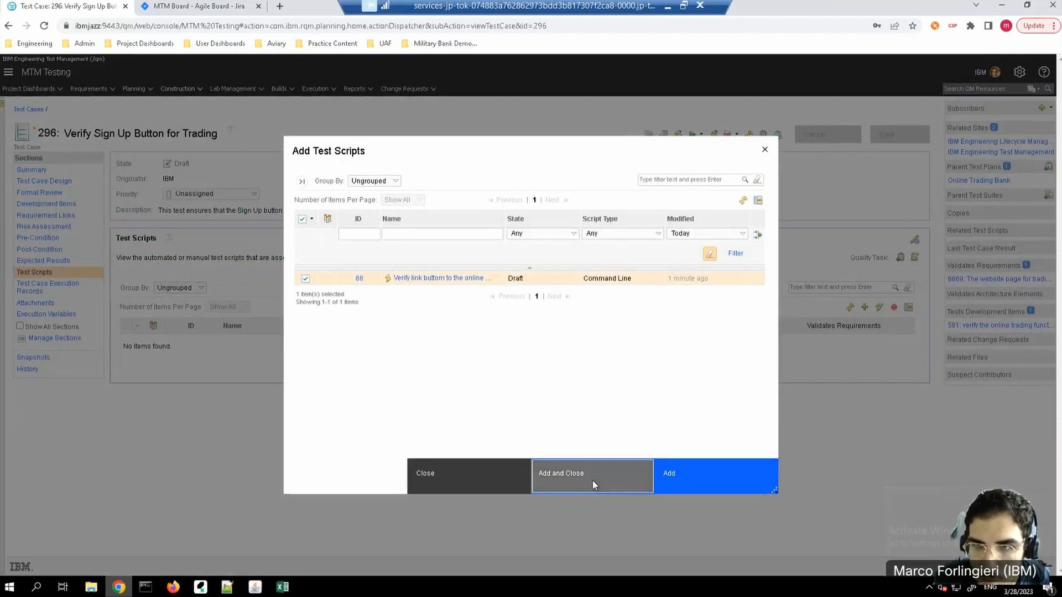
left_click(592, 480)
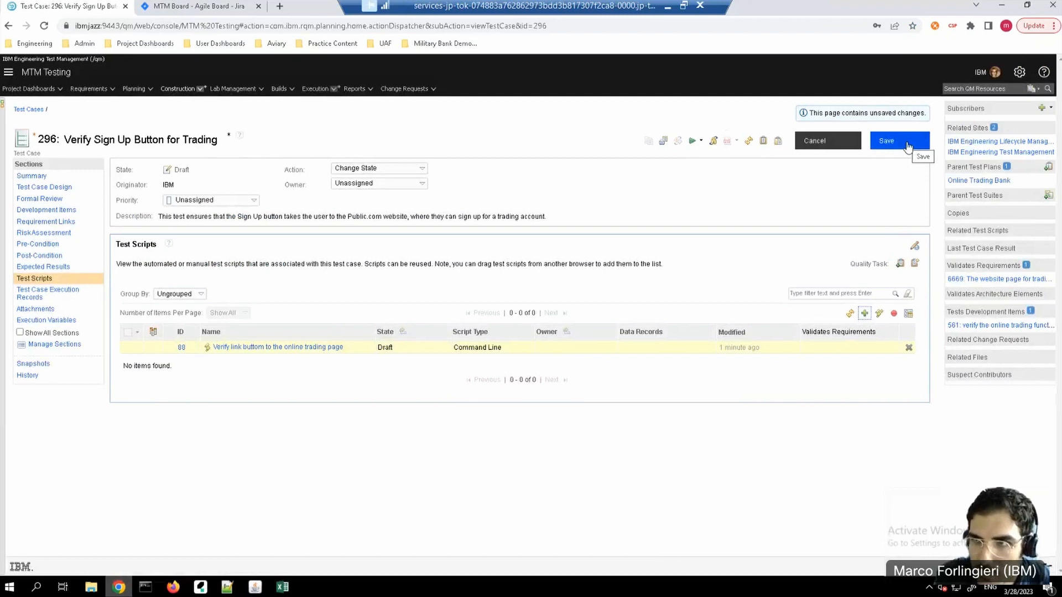
left_click(907, 146)
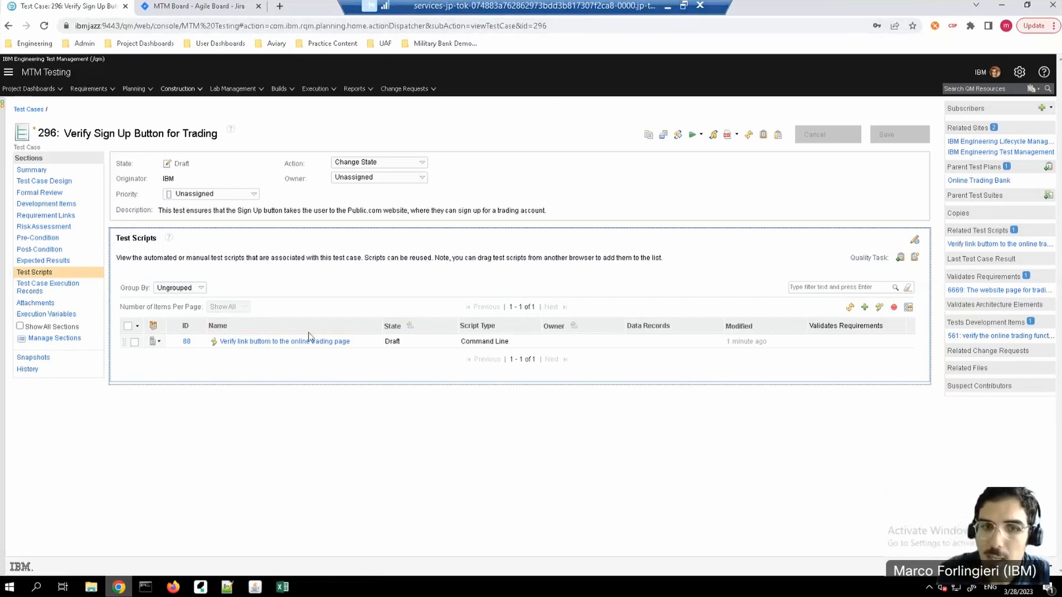
left_click(669, 15)
left_click(582, 388)
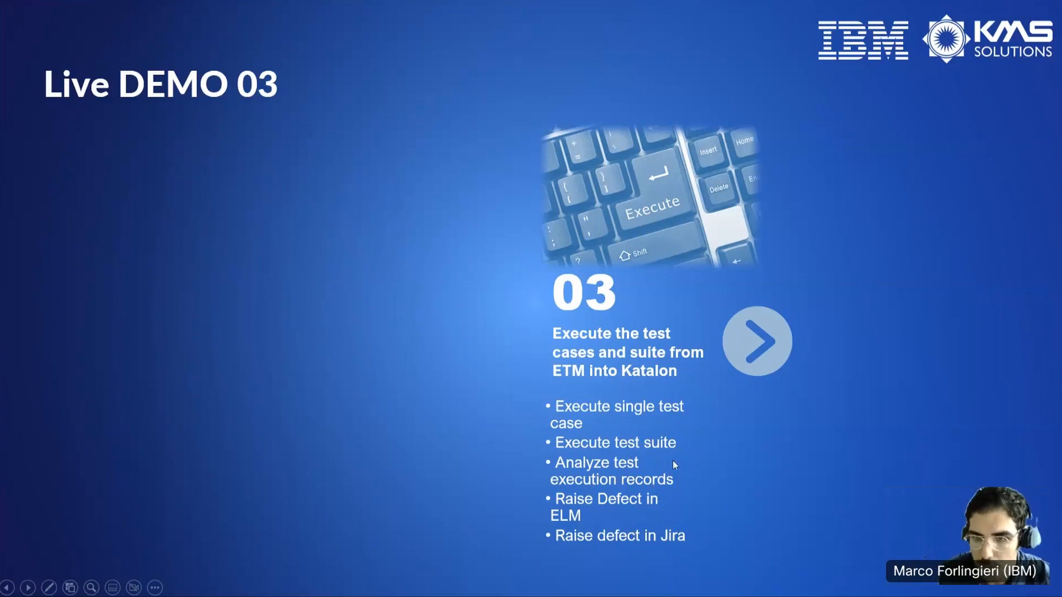
key("super")
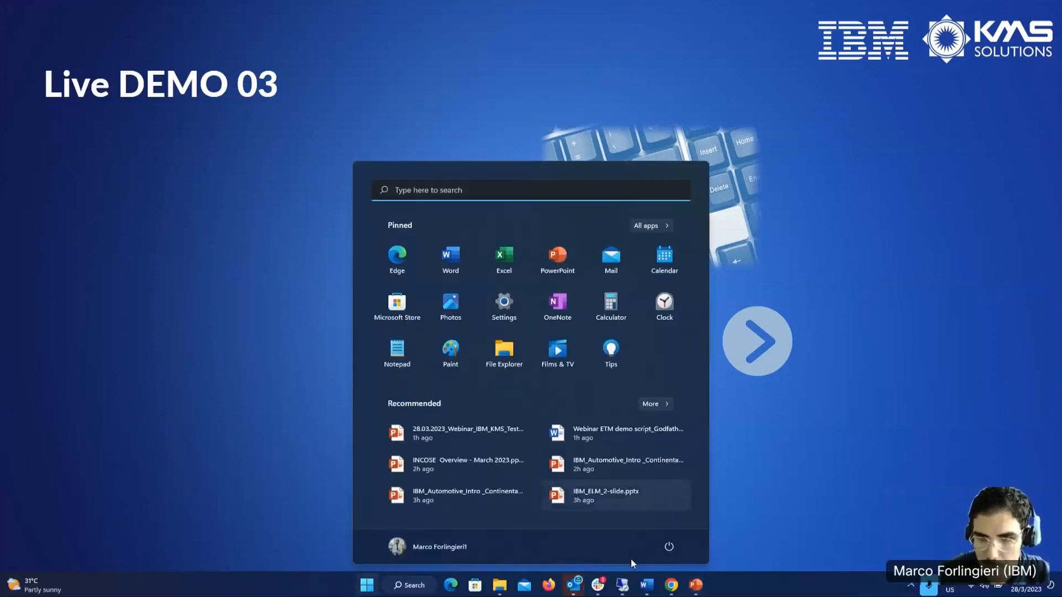
left_click(622, 587)
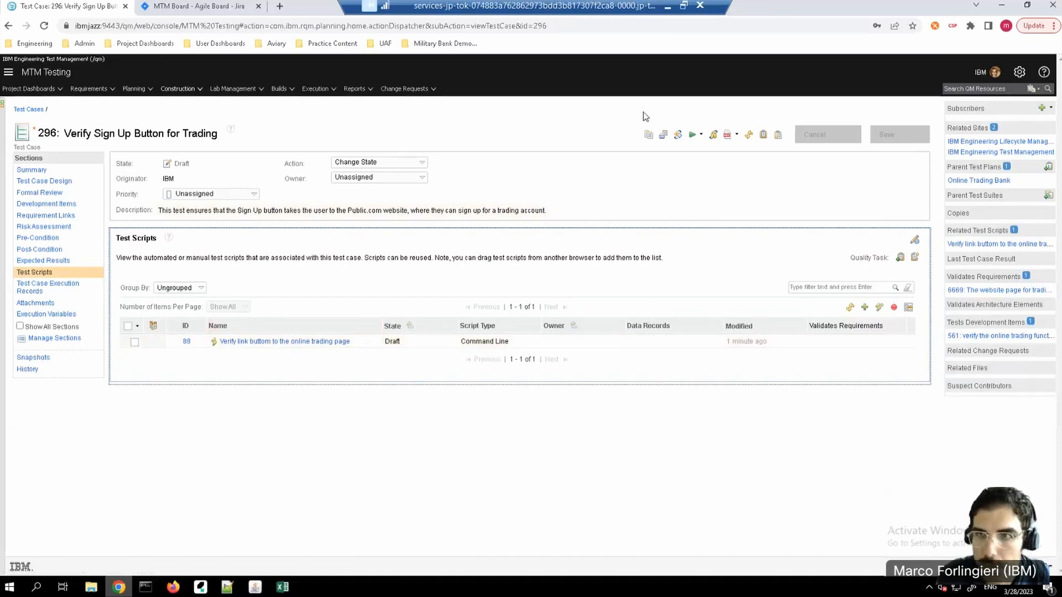
left_click(701, 135)
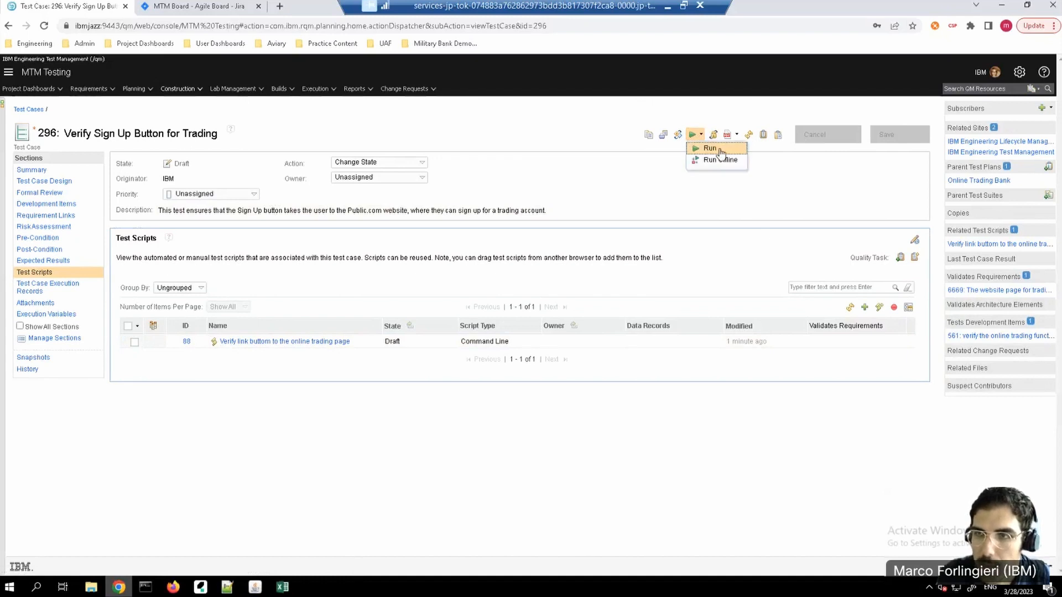
left_click(720, 151)
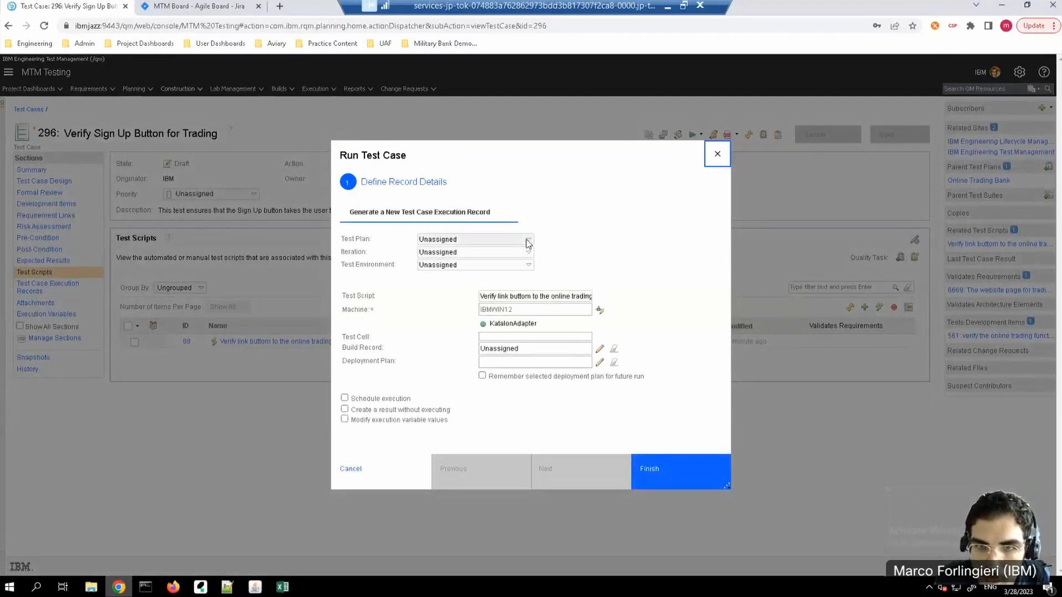
left_click(528, 239)
left_click(468, 258)
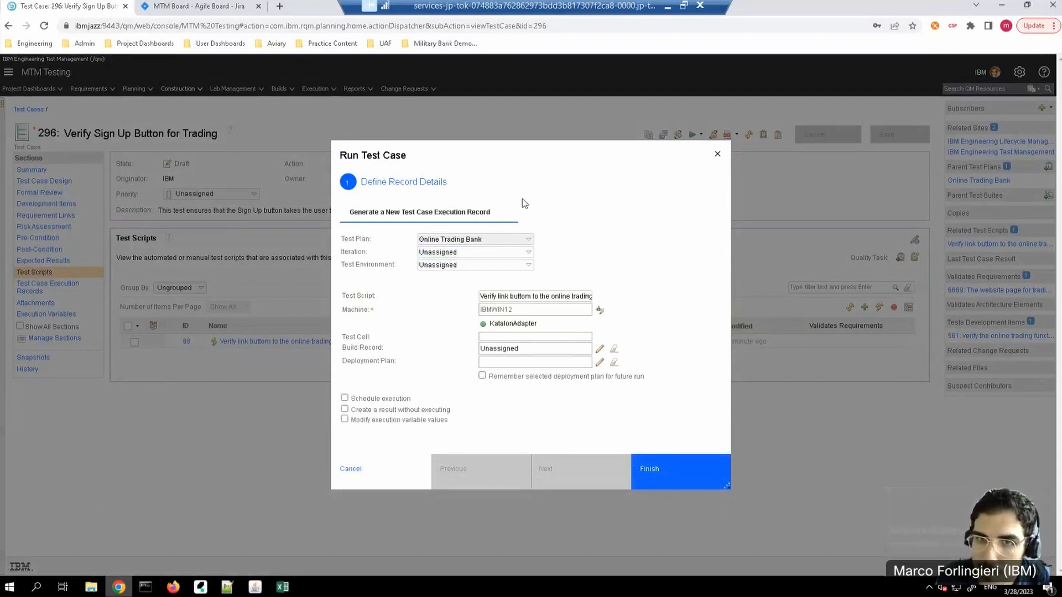
left_click(534, 254)
left_click(576, 239)
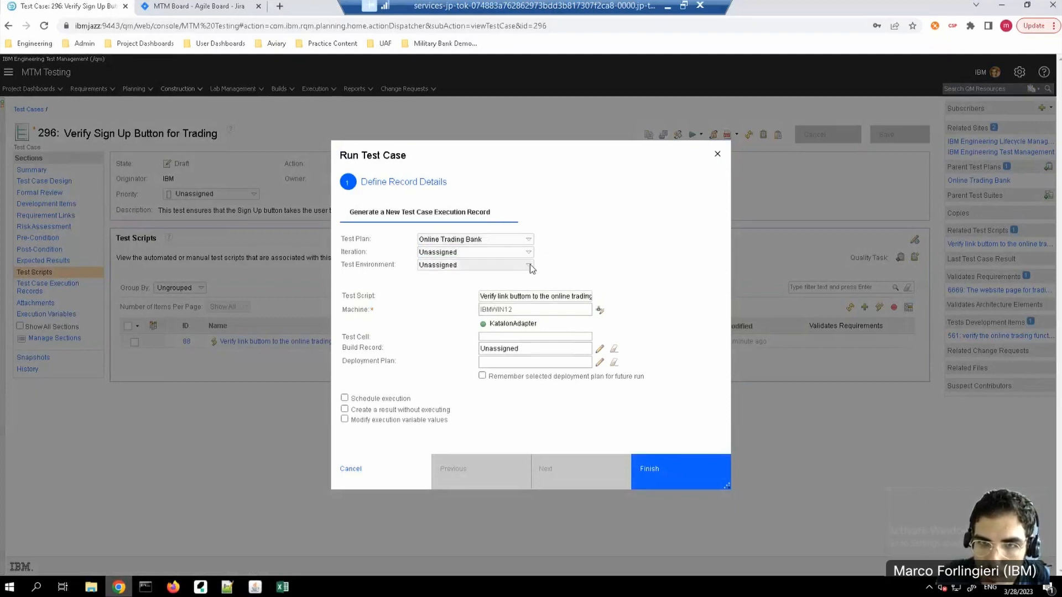
left_click(531, 266)
left_click(598, 264)
left_click(718, 155)
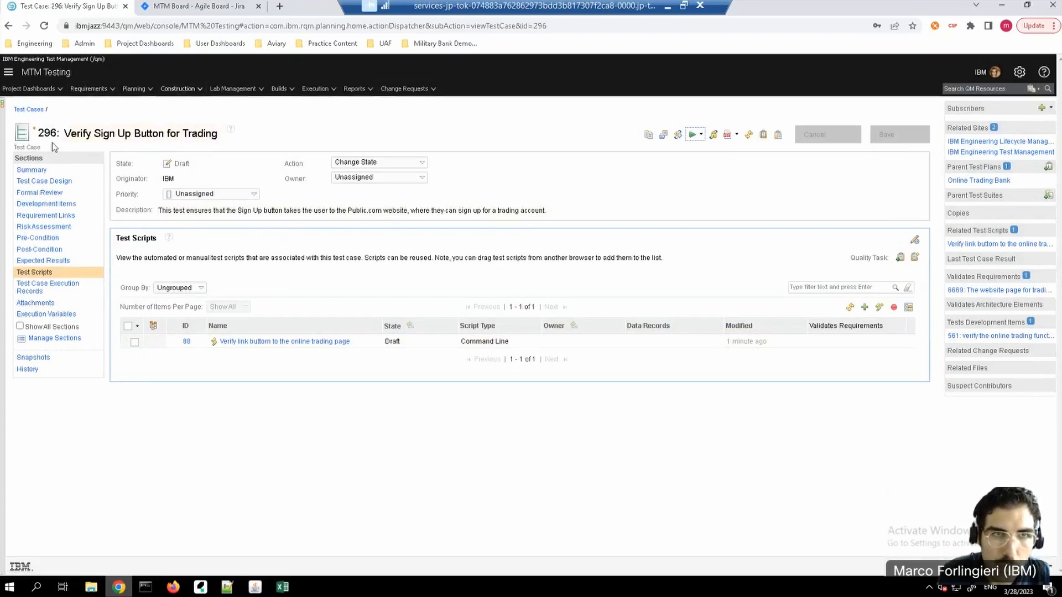
Step: Open the Online Trading Bank test plan and display the test environments assigned to it
left_click(150, 91)
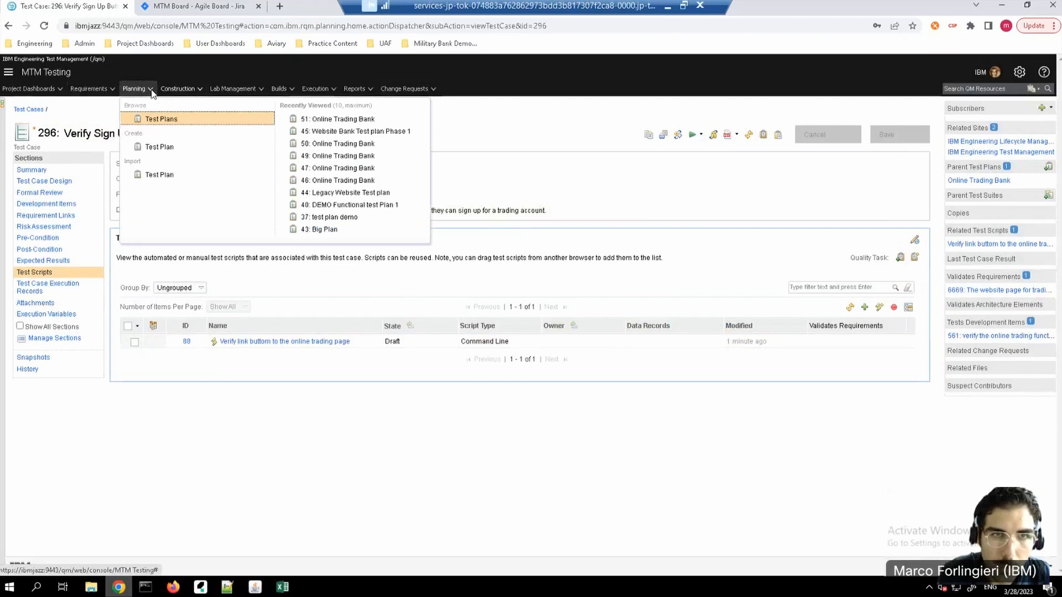
left_click(162, 119)
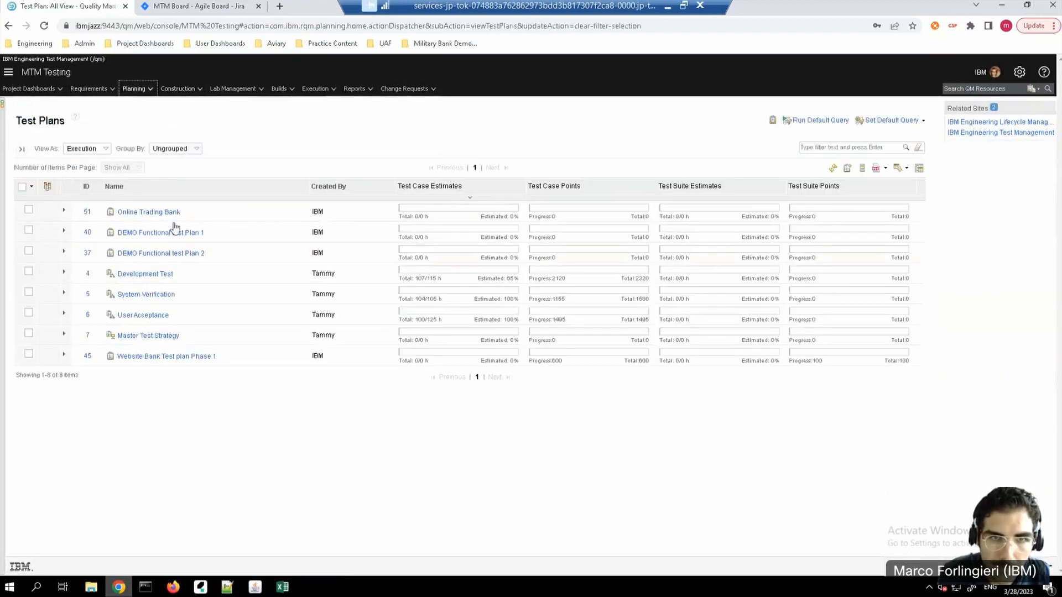
left_click(148, 214)
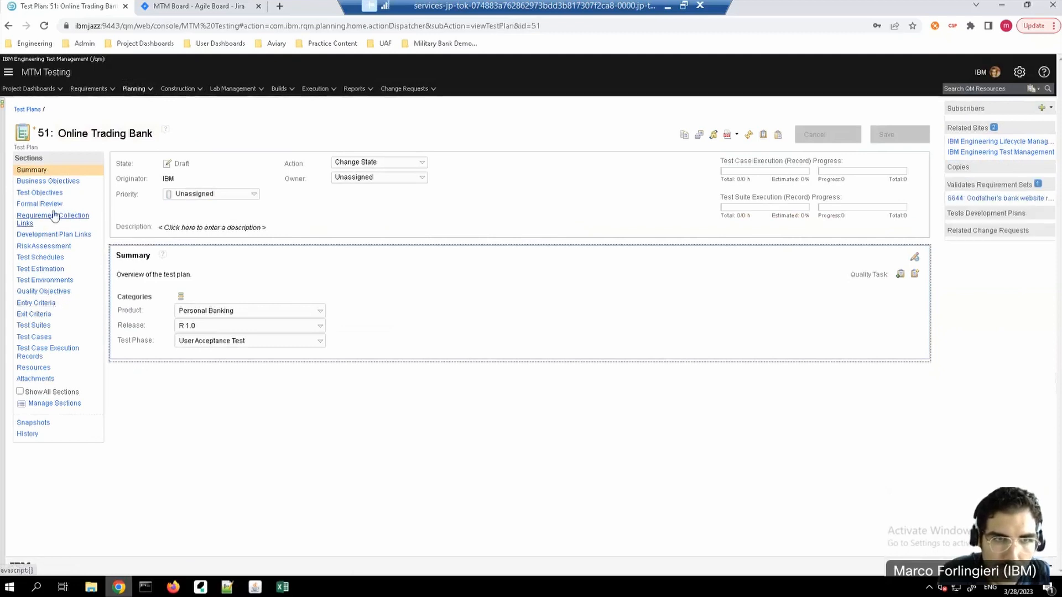
left_click(47, 280)
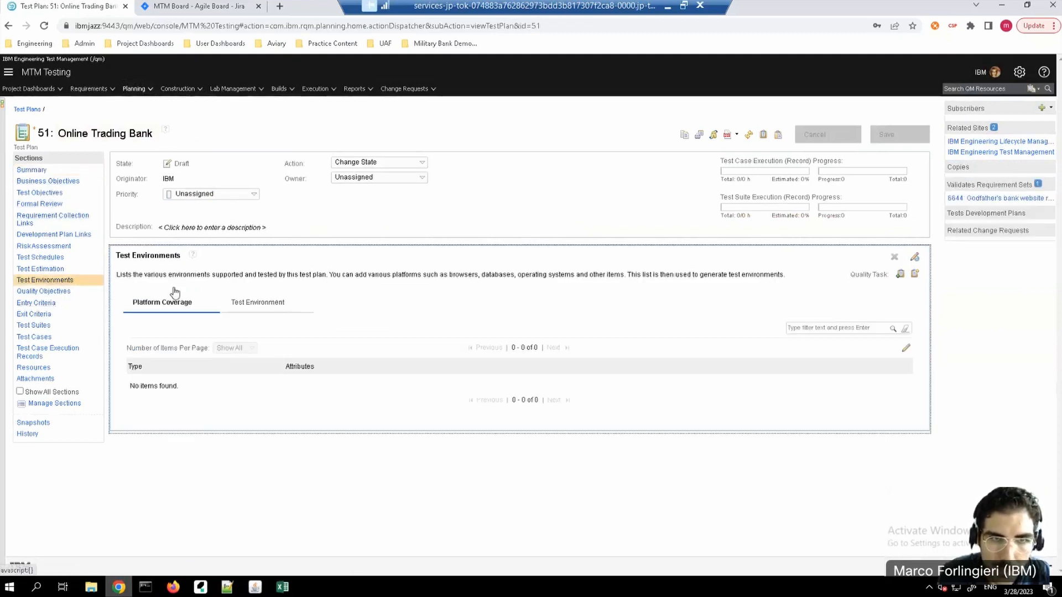
left_click(260, 304)
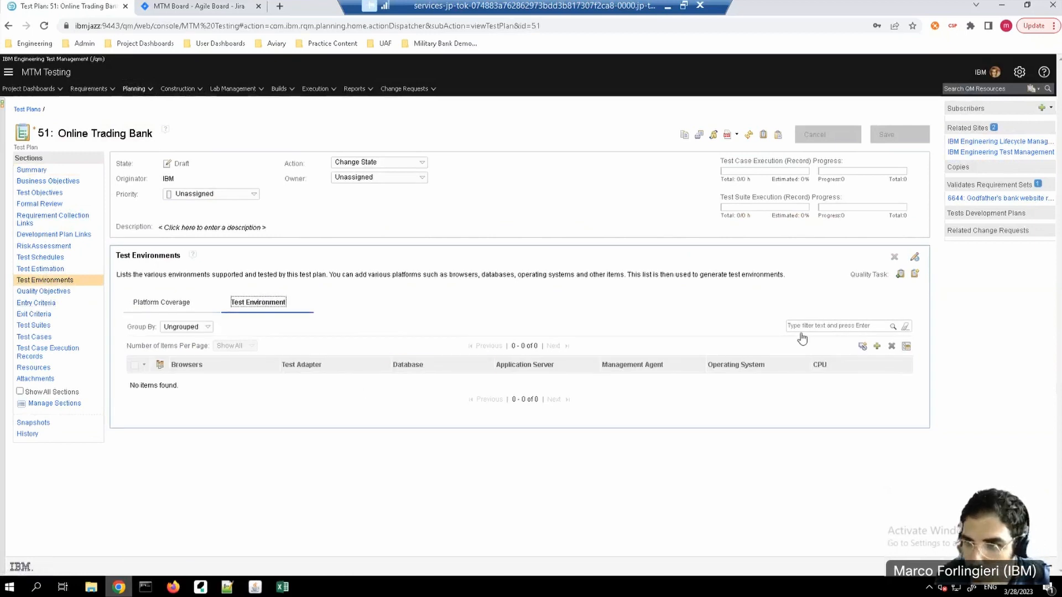
Step: Add the test environments Firefox_DB2_WAS_Windows and Chrome_DB2_Tomcat_Linux to the test plan and save it
left_click(878, 347)
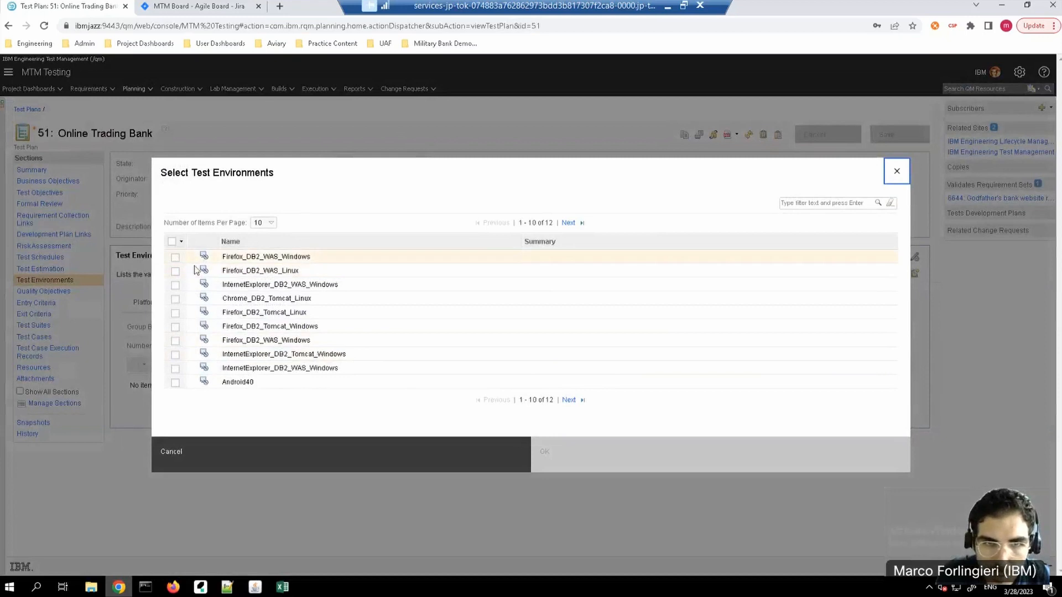
left_click(175, 257)
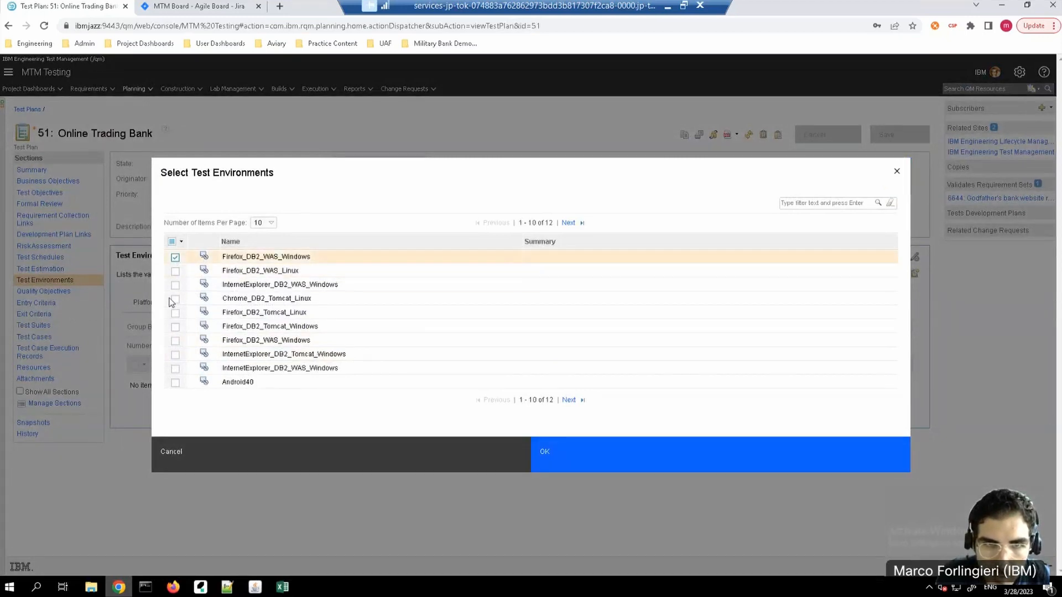
left_click(175, 299)
left_click(695, 459)
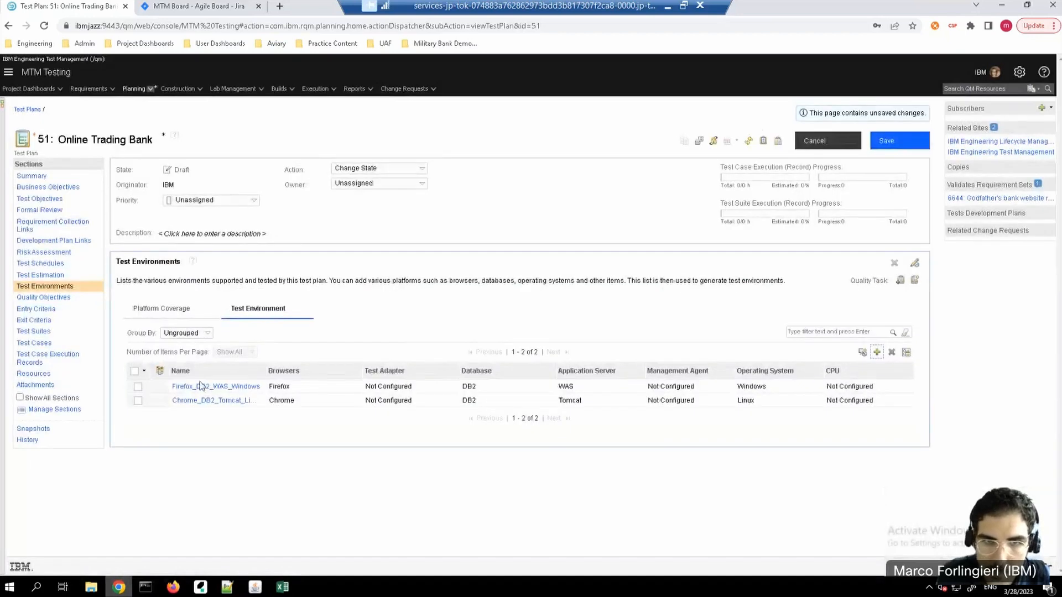
left_click(887, 140)
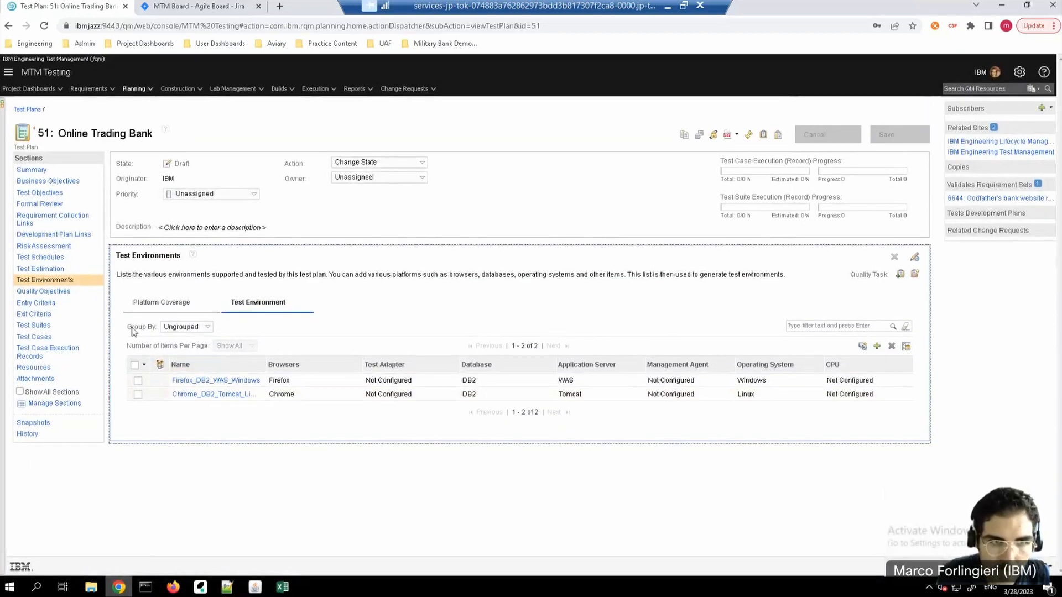
Step: Open test case 296 from the plan's test cases and run it with test plan Online Trading Bank and environment Firefox_DB2_WAS_Windows
left_click(44, 344)
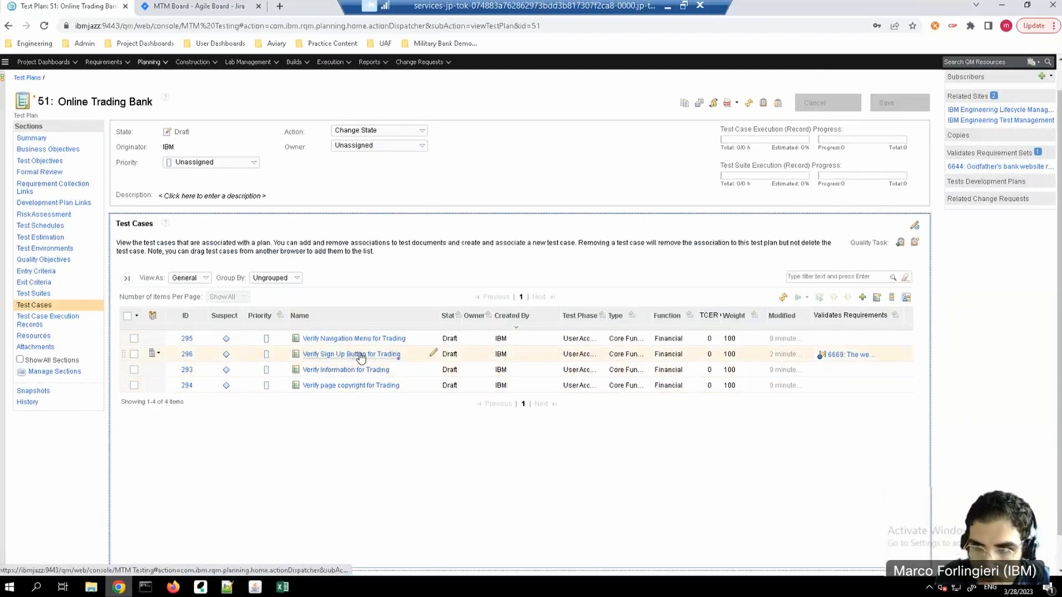
left_click(359, 355)
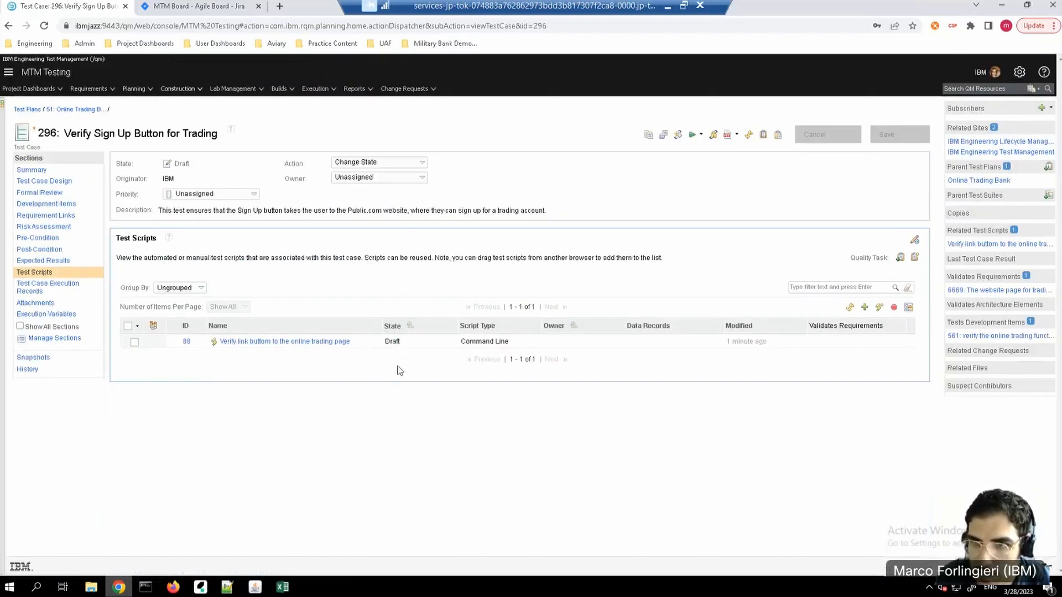
left_click(701, 134)
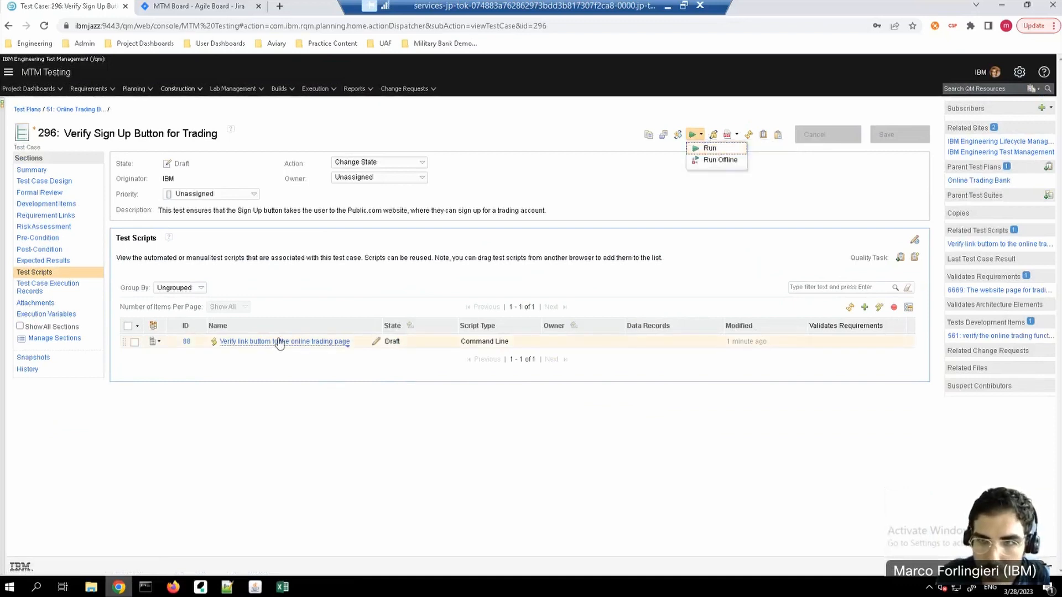
left_click(711, 149)
left_click(528, 267)
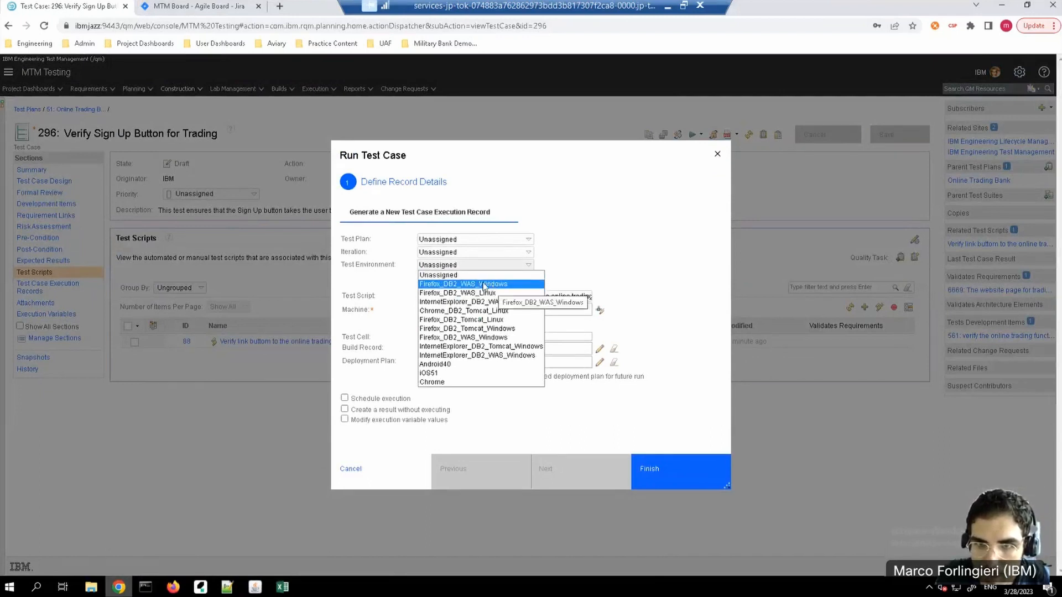
left_click(483, 286)
left_click(528, 241)
left_click(456, 259)
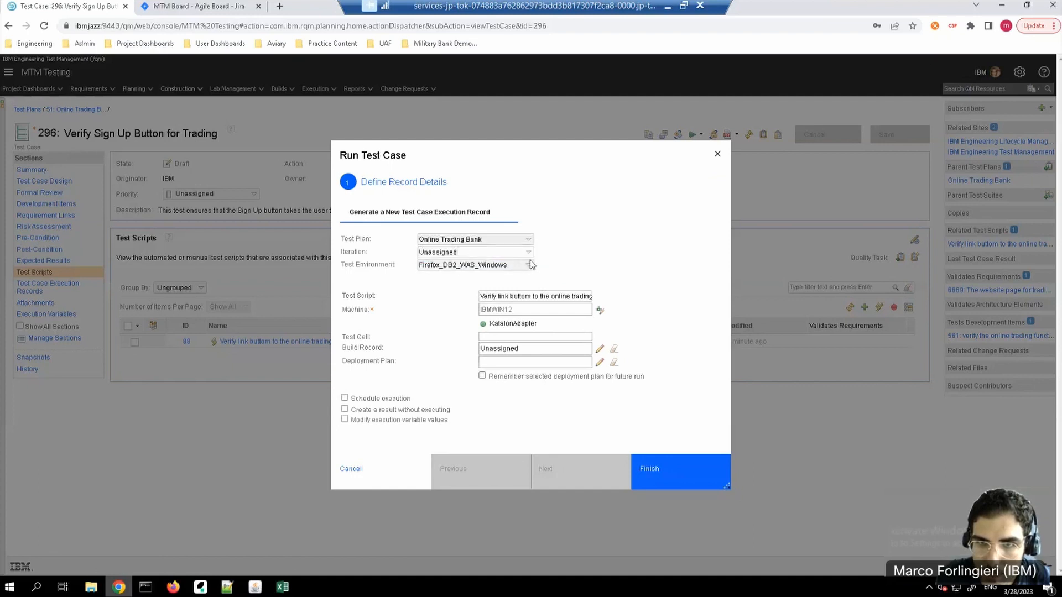
left_click(528, 265)
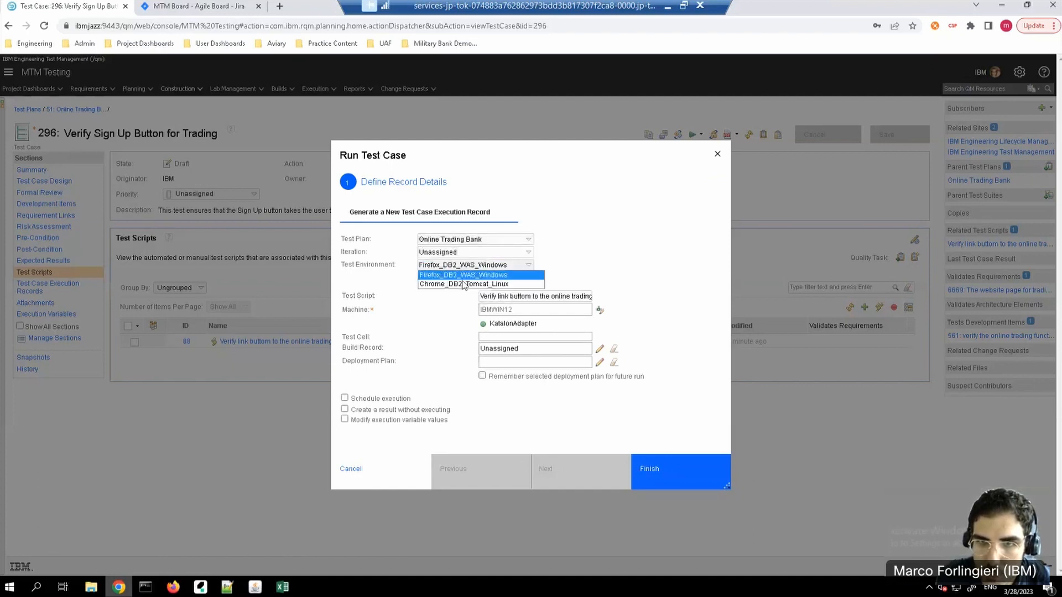
left_click(444, 275)
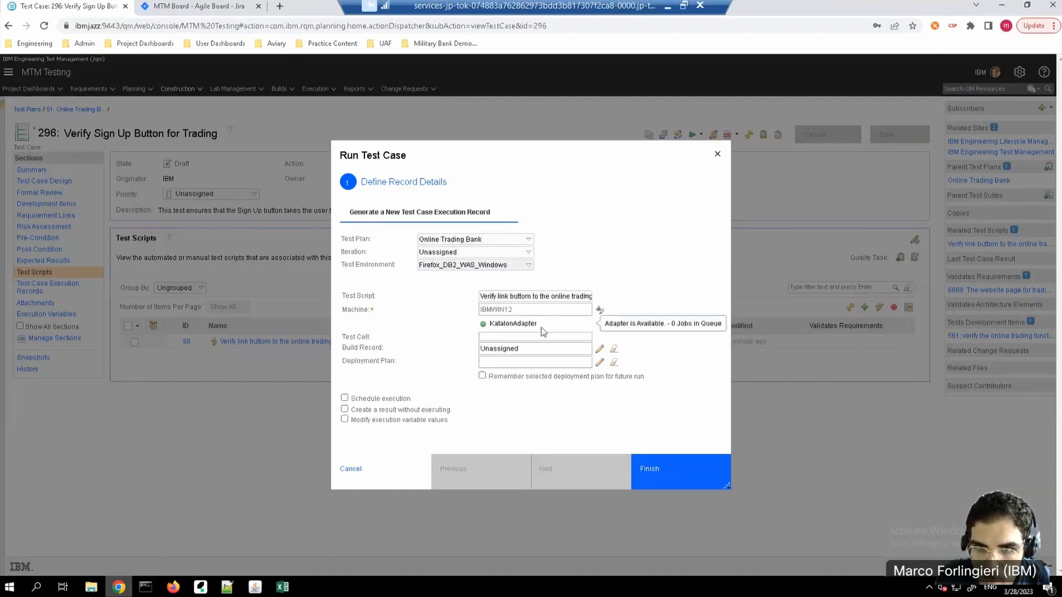
left_click(667, 479)
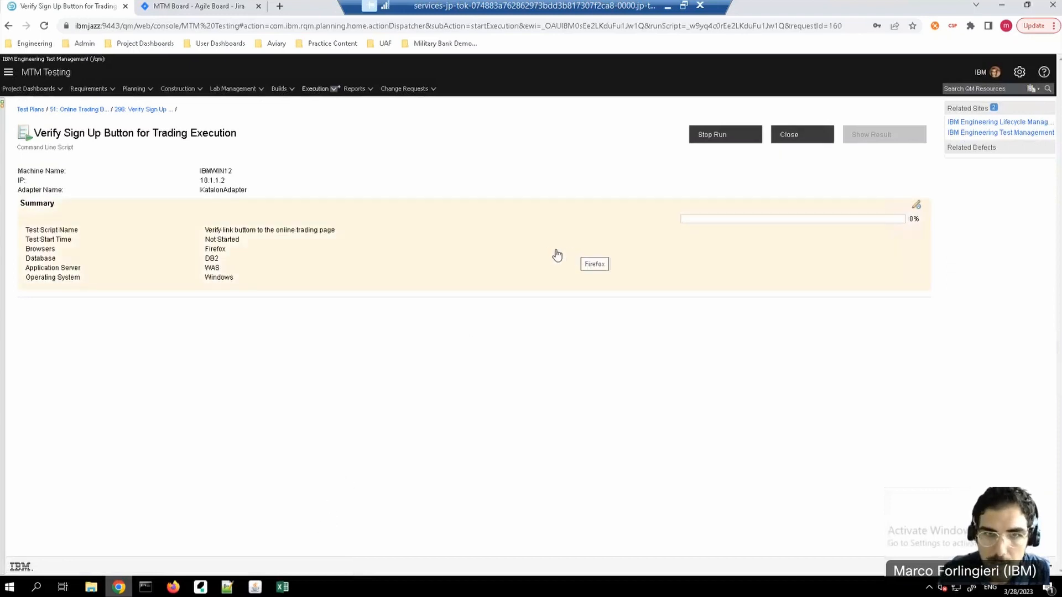
Step: Check the execution's progress in the Katalon adapter console, reloading the execution page in between
left_click(147, 589)
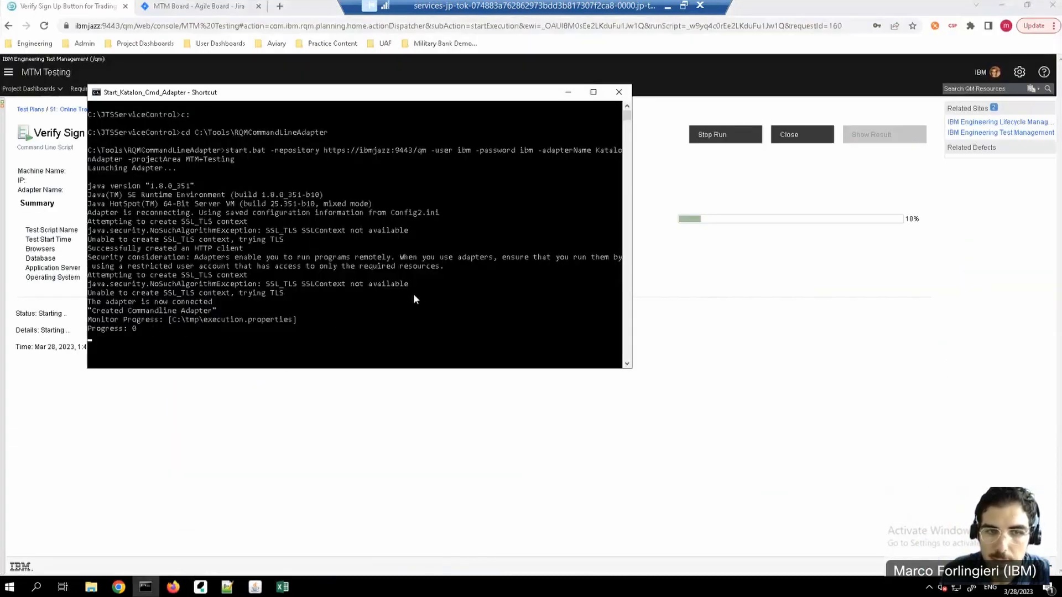
left_click(568, 93)
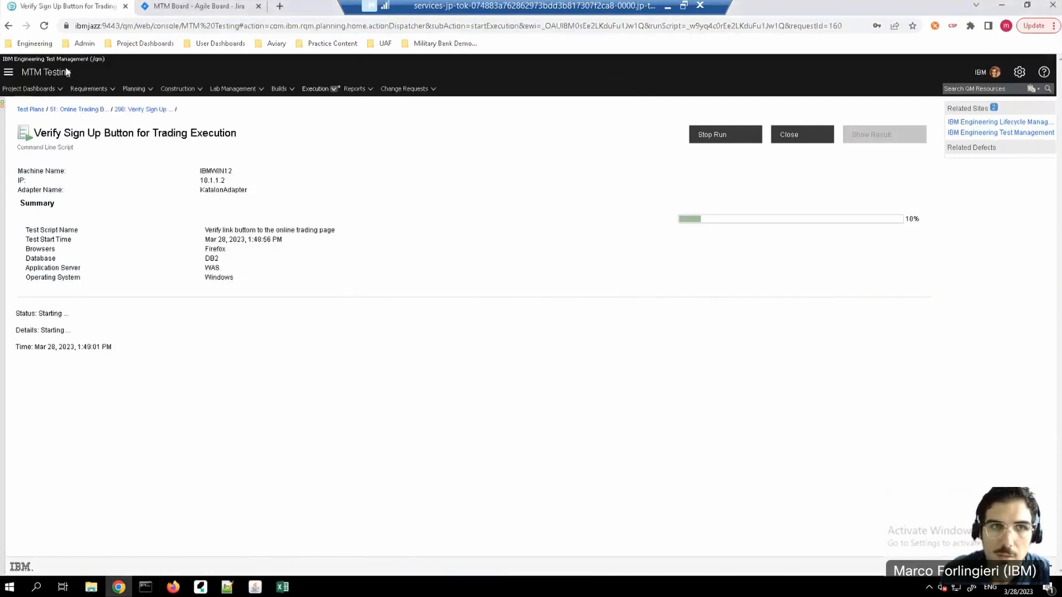
left_click(44, 26)
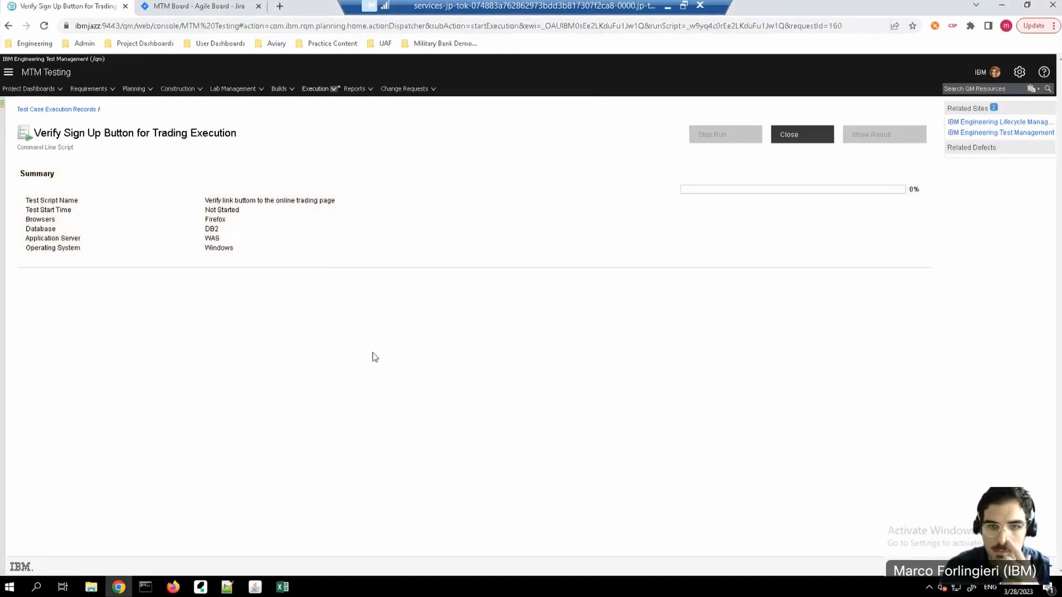
left_click(145, 587)
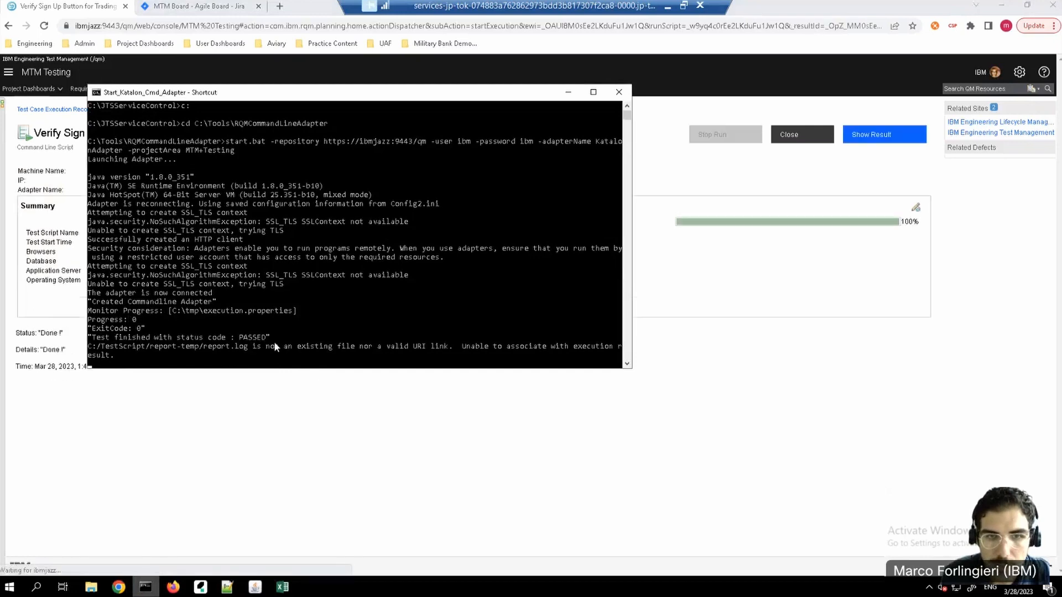
left_click(568, 92)
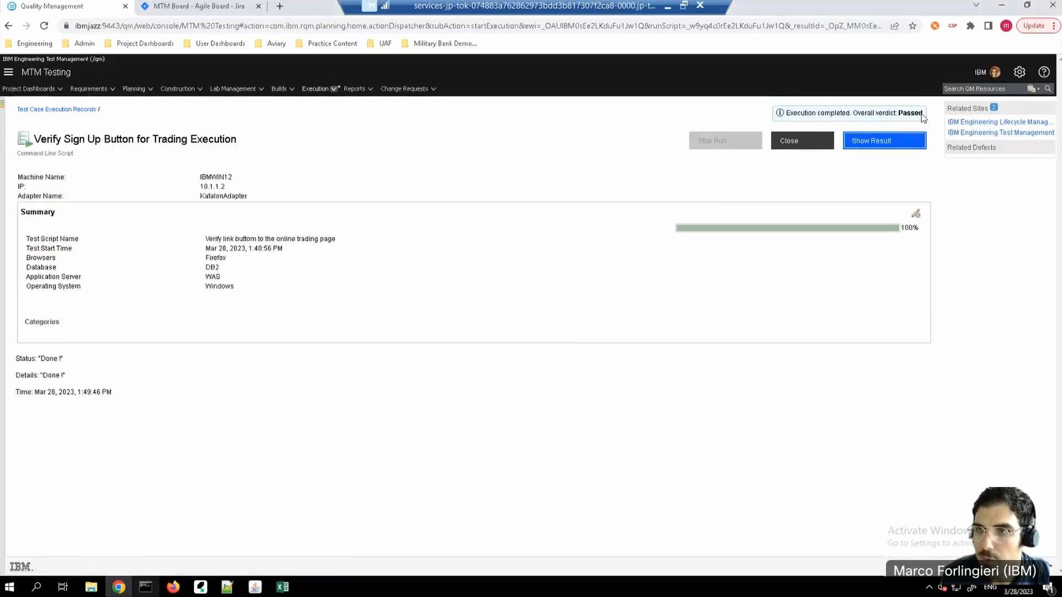
Step: Show the result of the test execution and open its attached HTML-Report
left_click(889, 143)
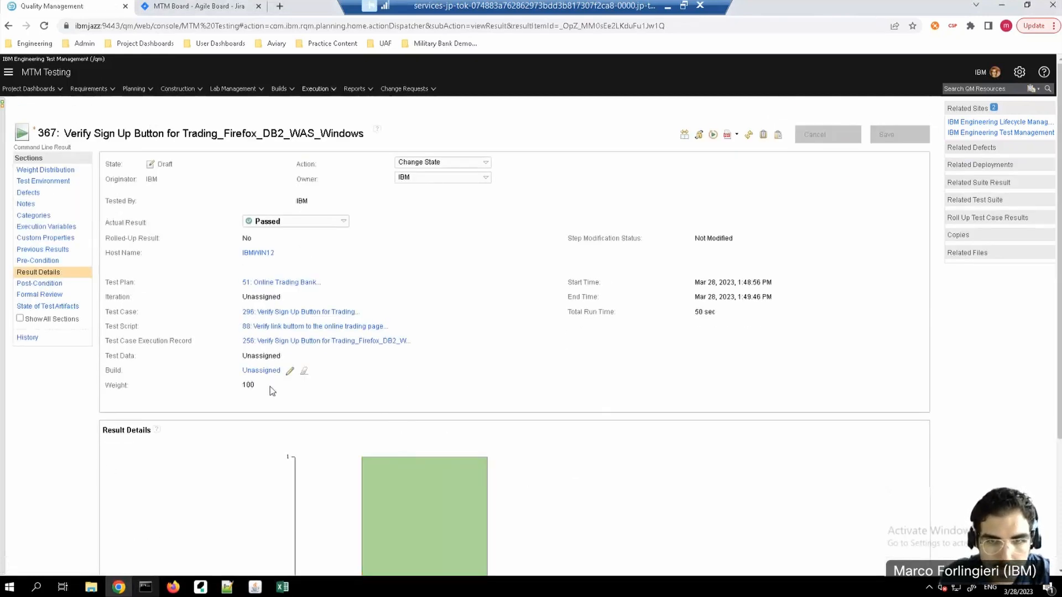
scroll(270, 386, "down", 3)
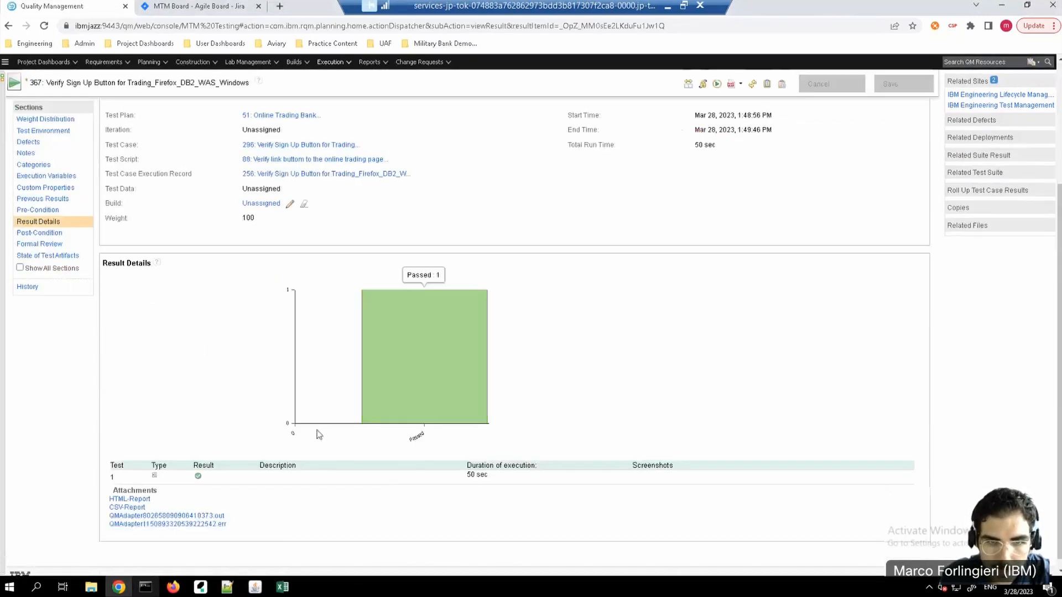
left_click(134, 501)
left_click(65, 560)
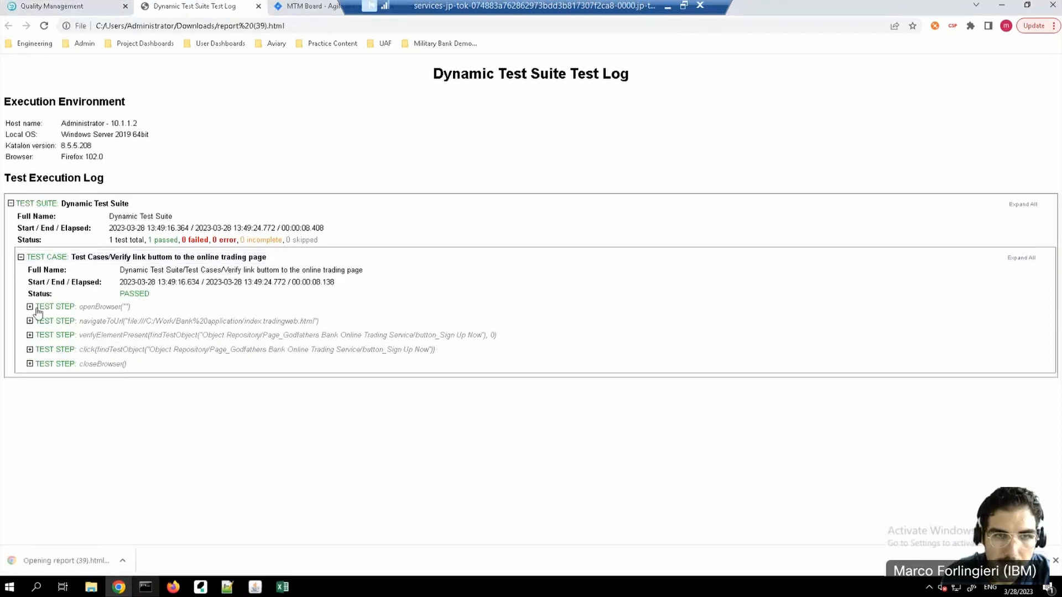
Step: Expand the details of all test steps in the execution log, from openBrowser to closeBrowser
left_click(30, 307)
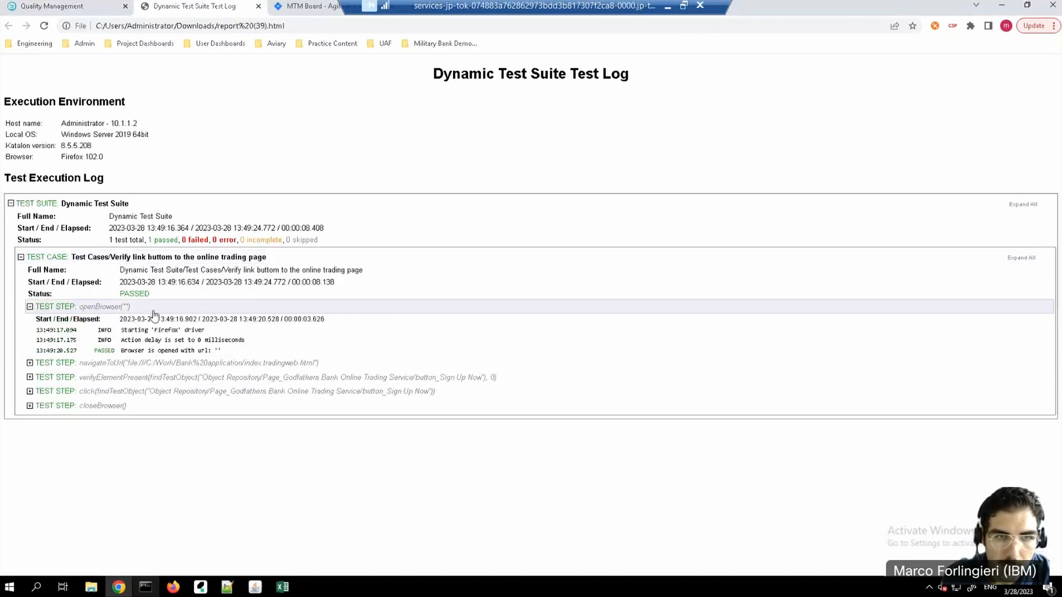
left_click(30, 363)
left_click(30, 400)
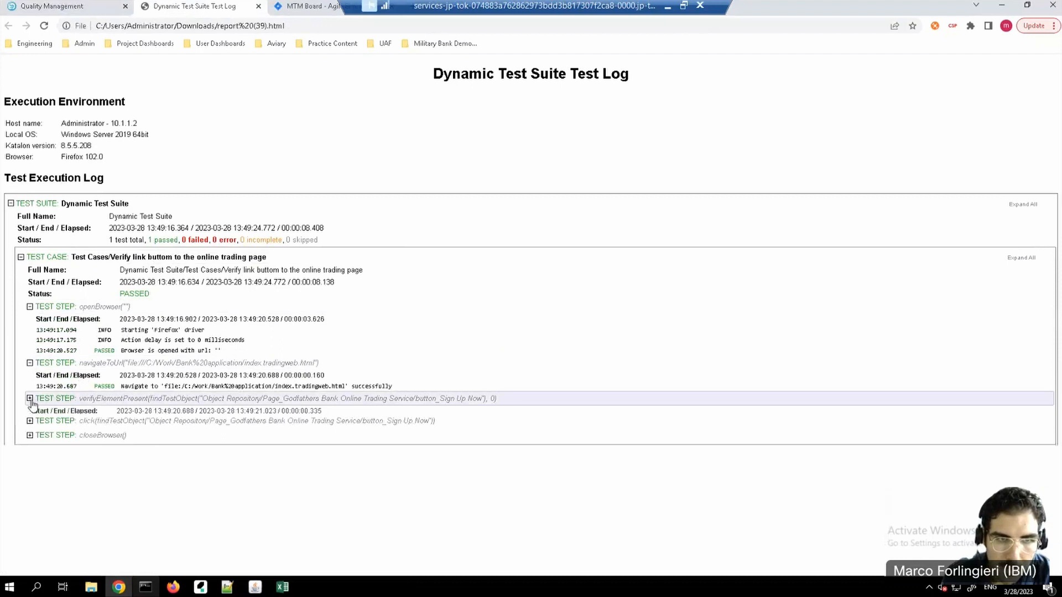
left_click(30, 444)
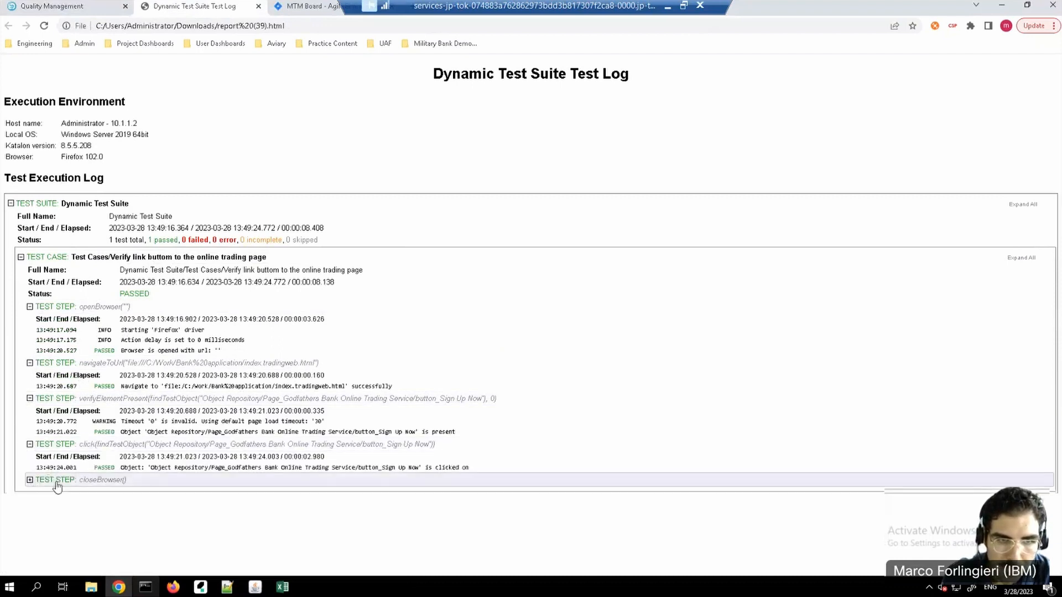
left_click(56, 483)
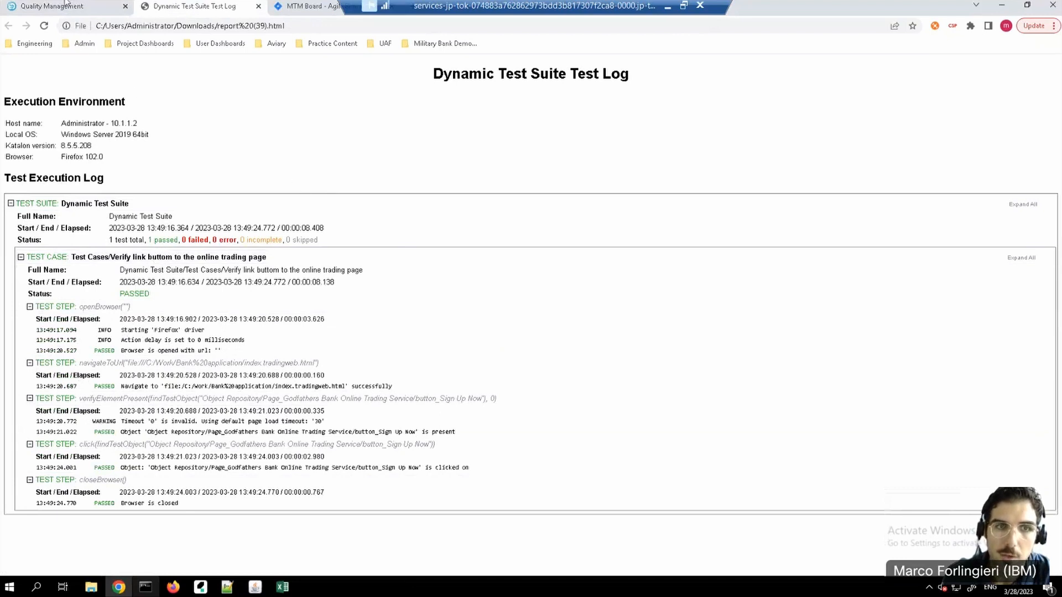
Step: Close the HTML report, leave the test result and browse the project's list of test cases
left_click(258, 7)
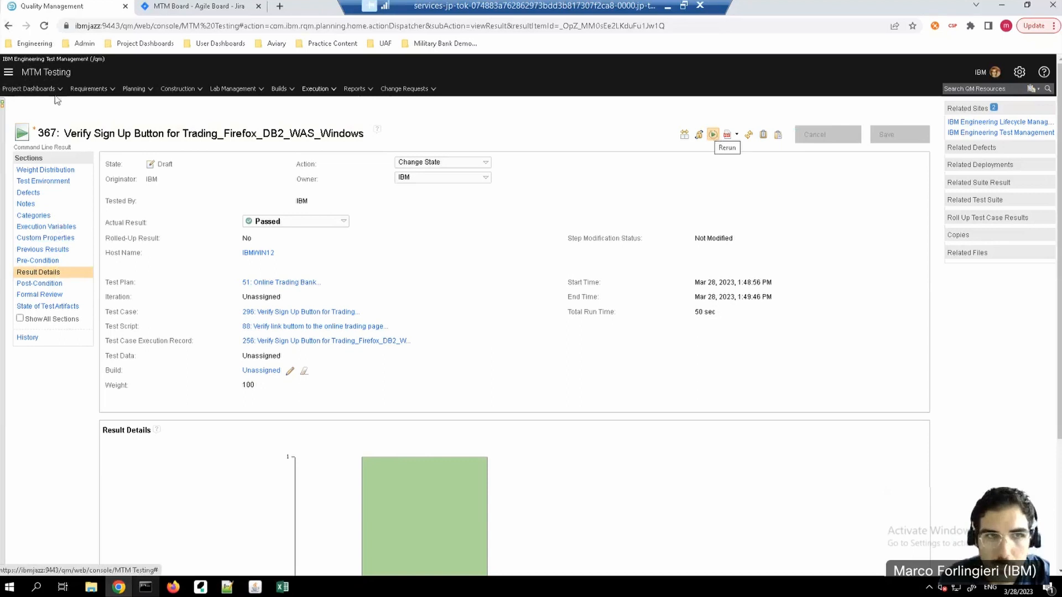
left_click(7, 26)
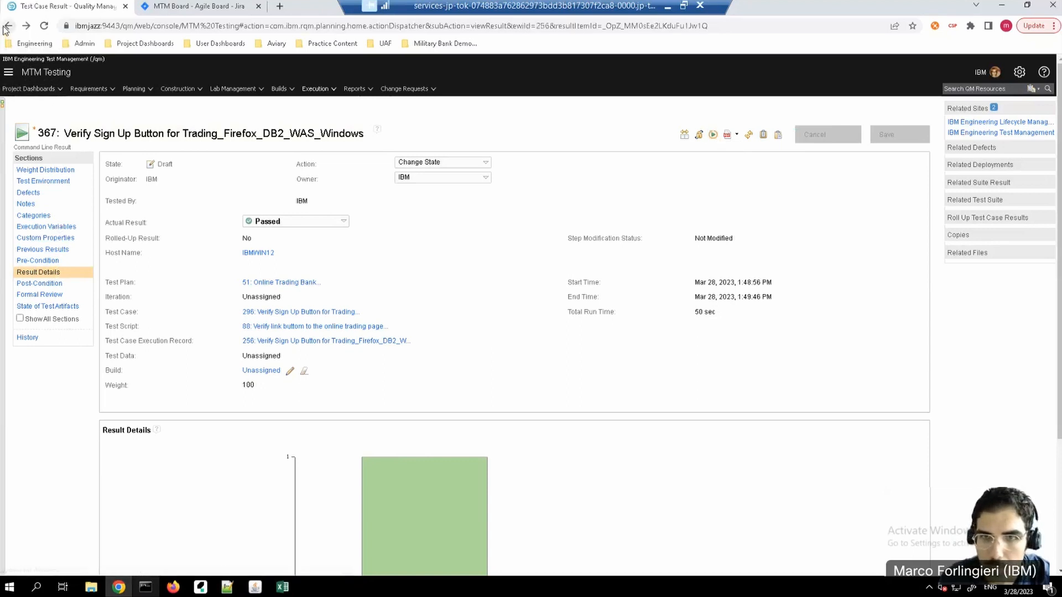
left_click(8, 26)
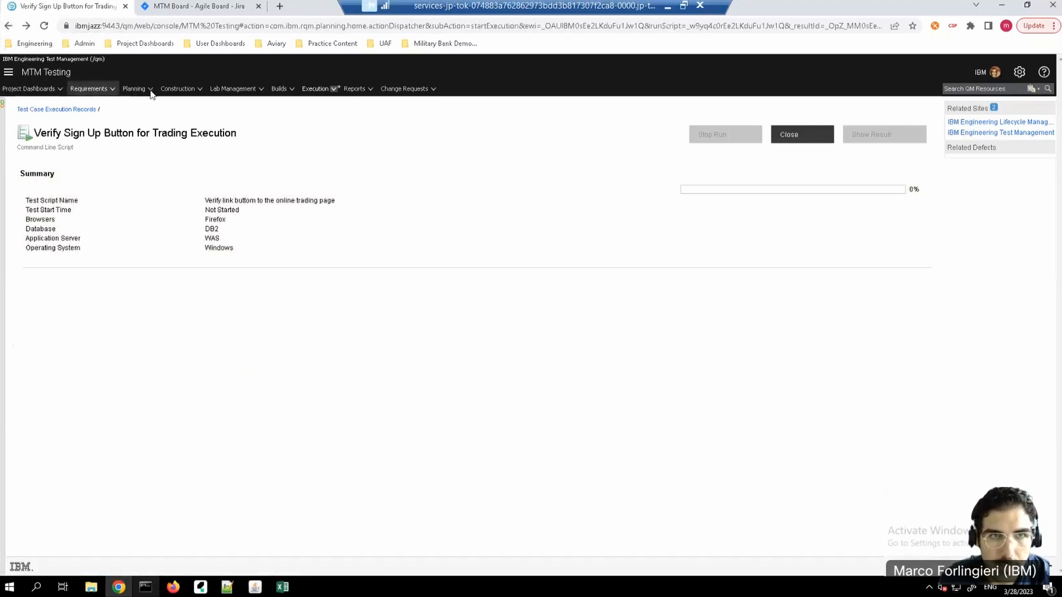
left_click(188, 91)
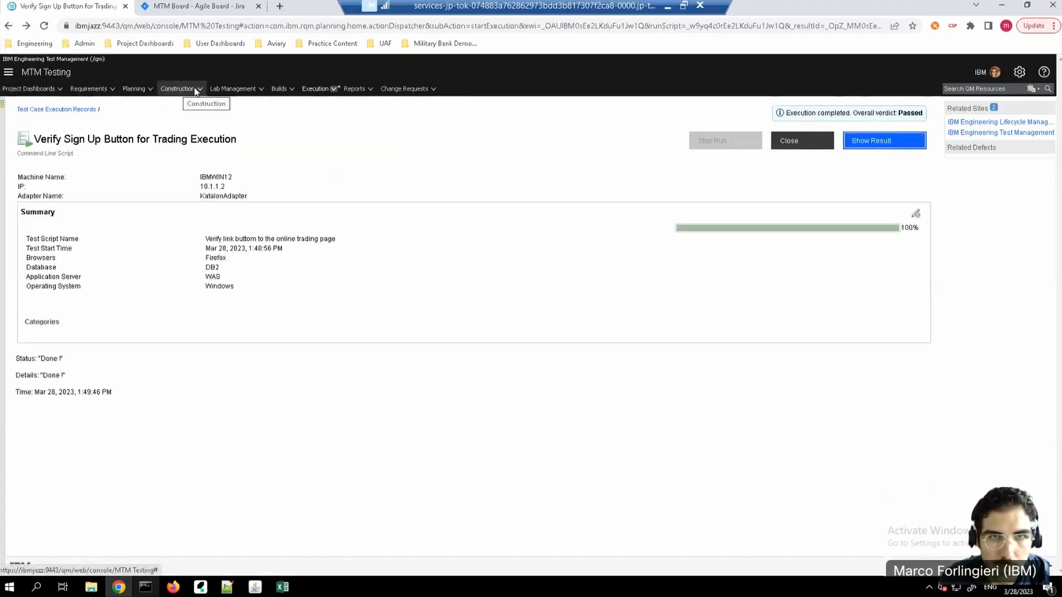
left_click(188, 90)
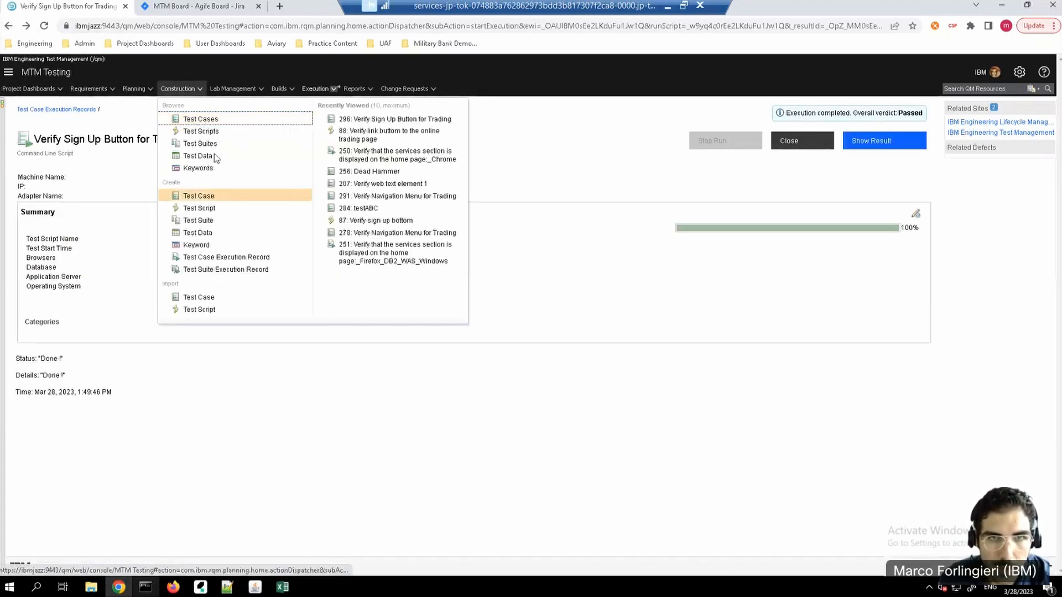
left_click(203, 121)
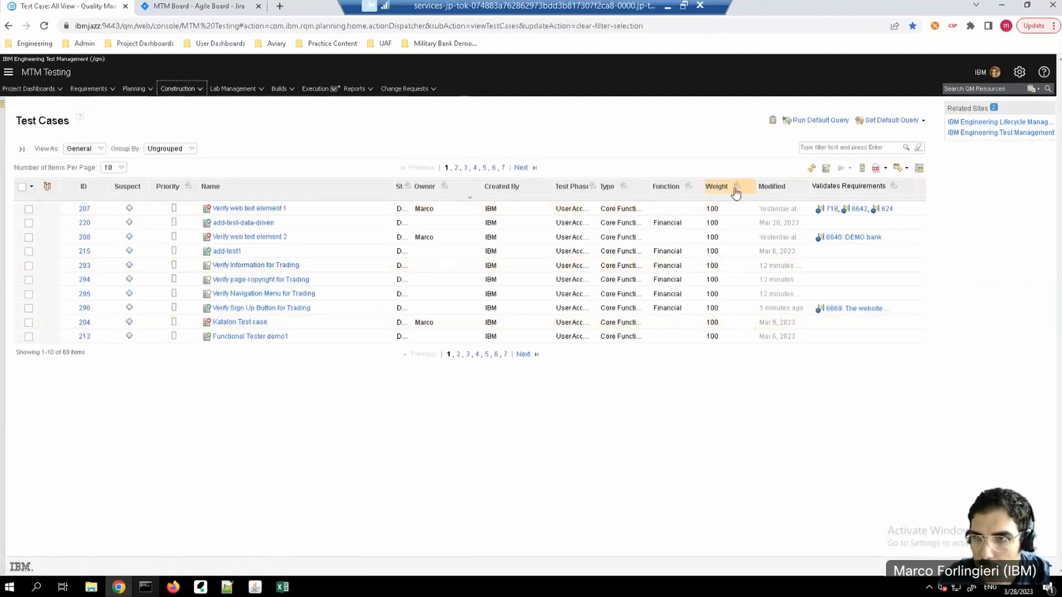
Step: Sort the test cases by modification date in descending order and open test case 296, Verify Sign Up Button for Trading
left_click(776, 188)
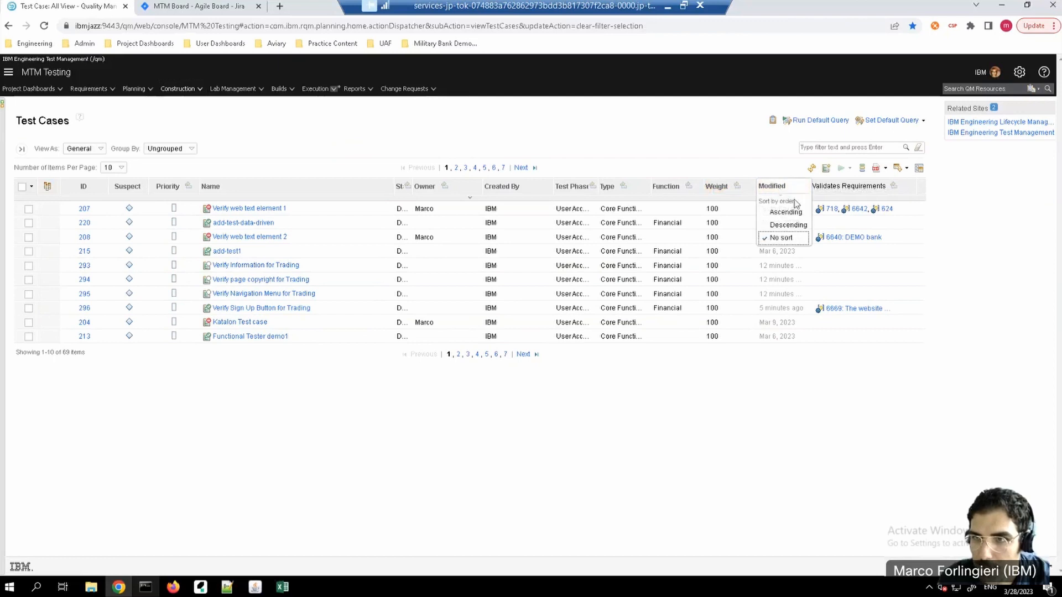
left_click(777, 227)
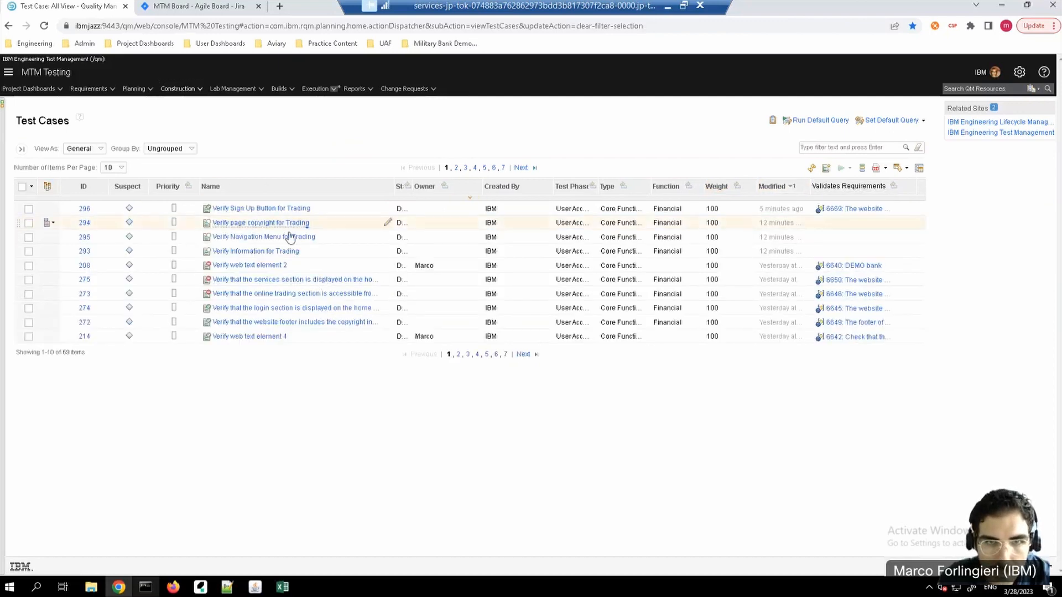
left_click(270, 210)
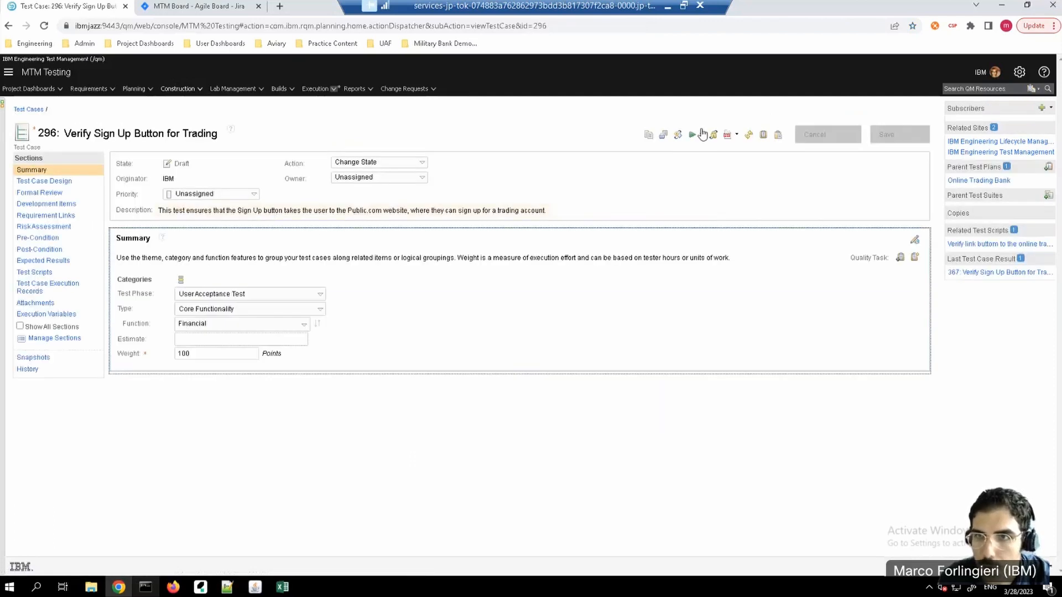
Step: Run the test case with a new execution record for test plan Online Trading Bank and environment Chrome_DB2_Tomcat_Linux
left_click(703, 138)
left_click(711, 150)
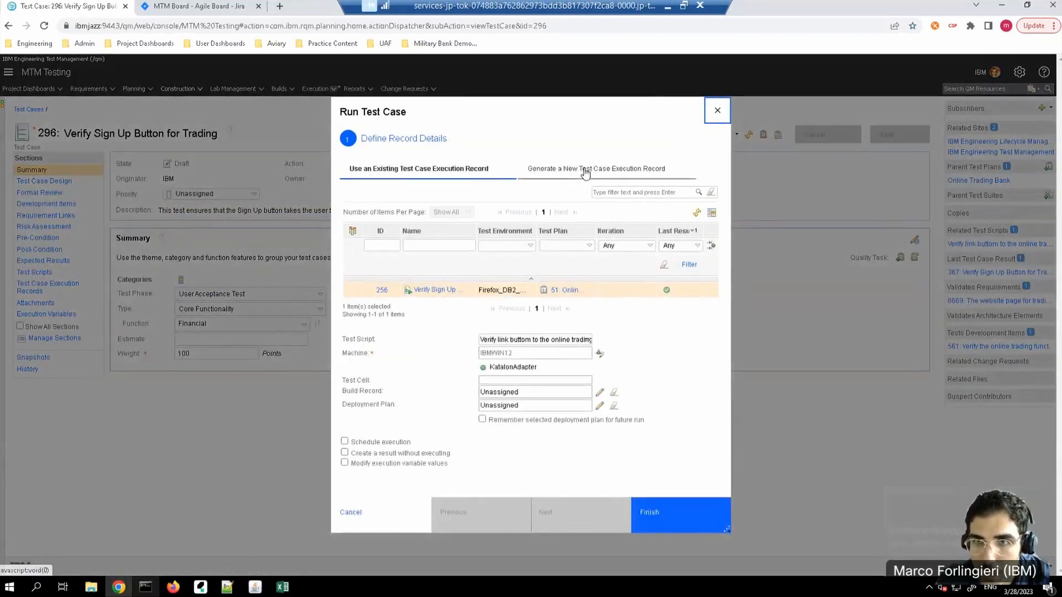
left_click(586, 171)
left_click(530, 265)
left_click(576, 250)
left_click(475, 239)
left_click(465, 266)
left_click(530, 267)
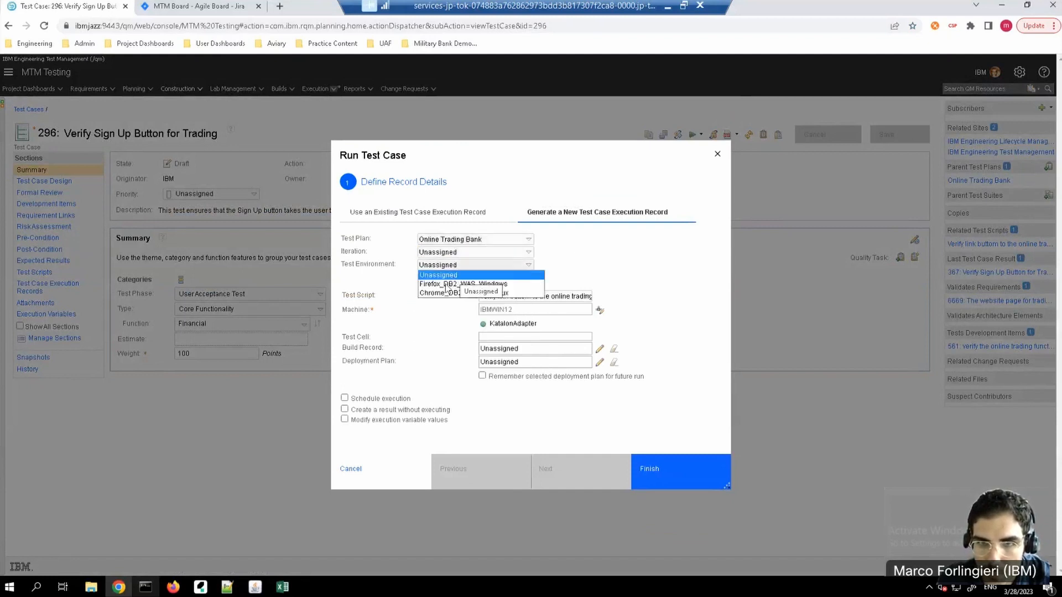
left_click(453, 282)
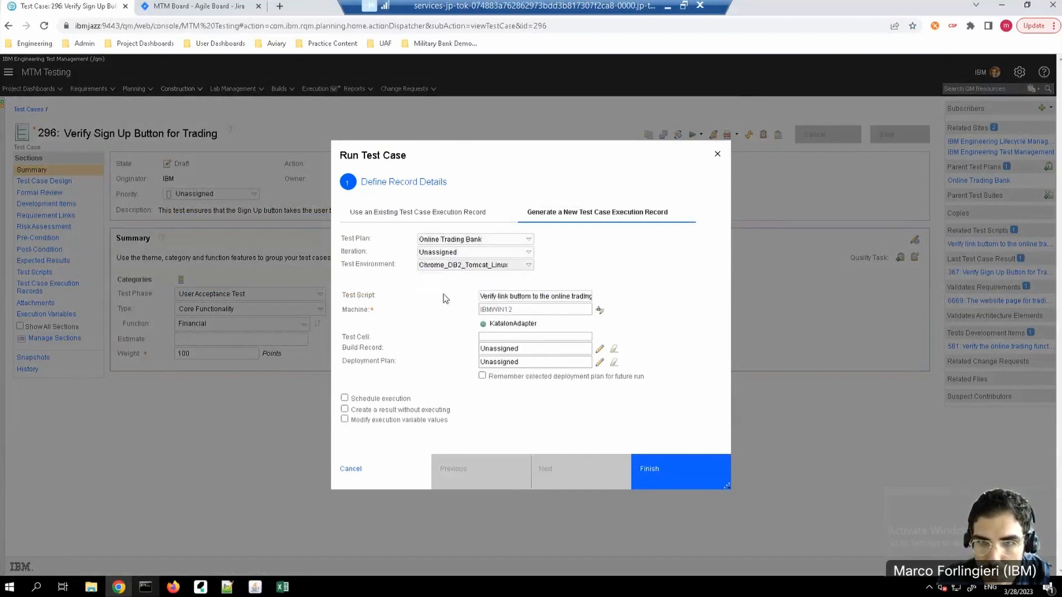
left_click(669, 474)
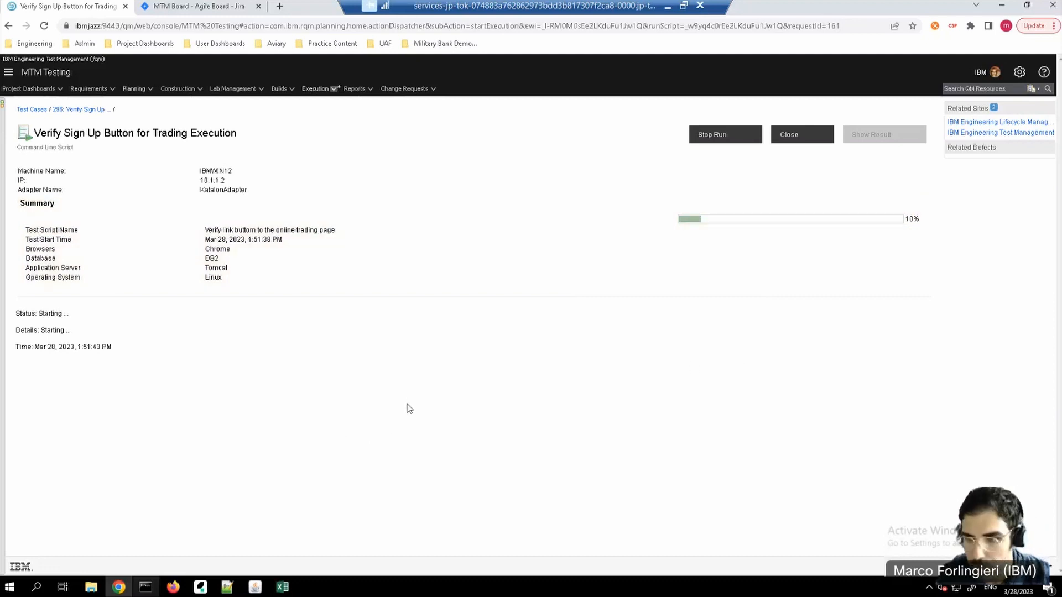
Step: Monitor the Chrome run in the Katalon adapter console until it ends, then return to the execution page
key("super")
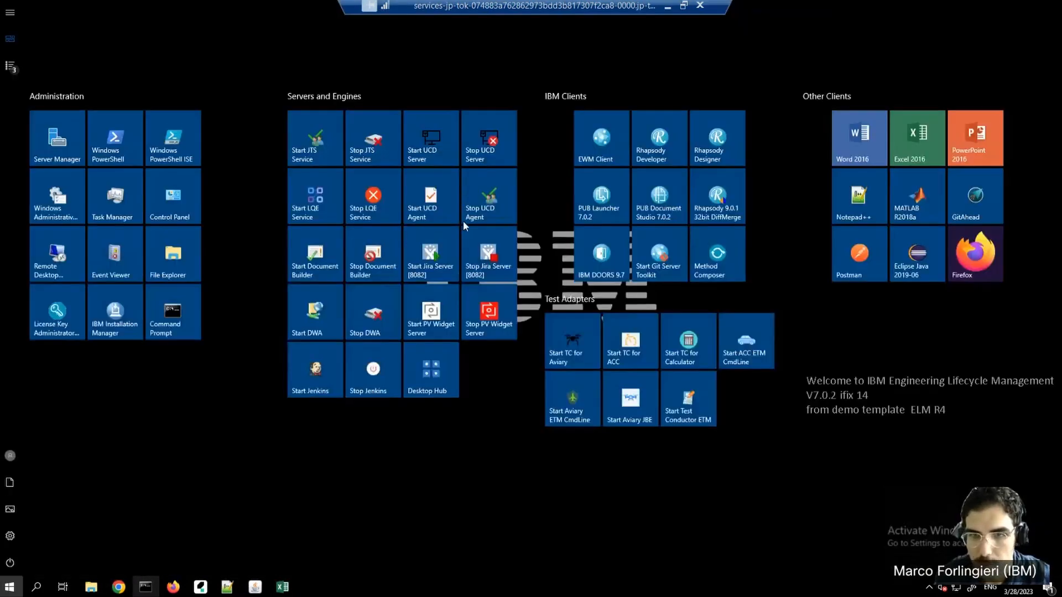
key("super")
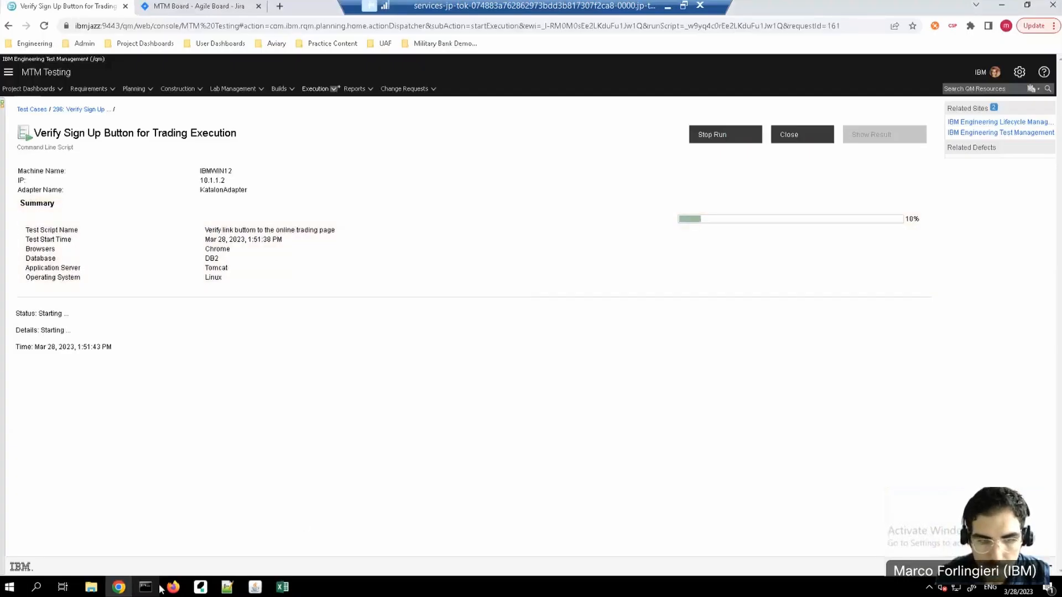
left_click(146, 587)
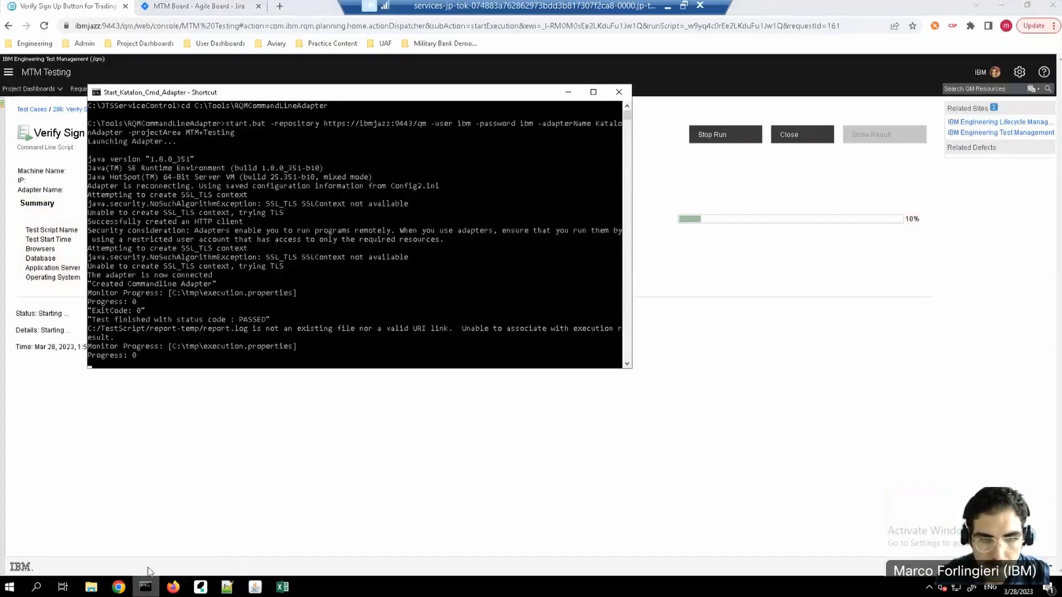
left_click(146, 588)
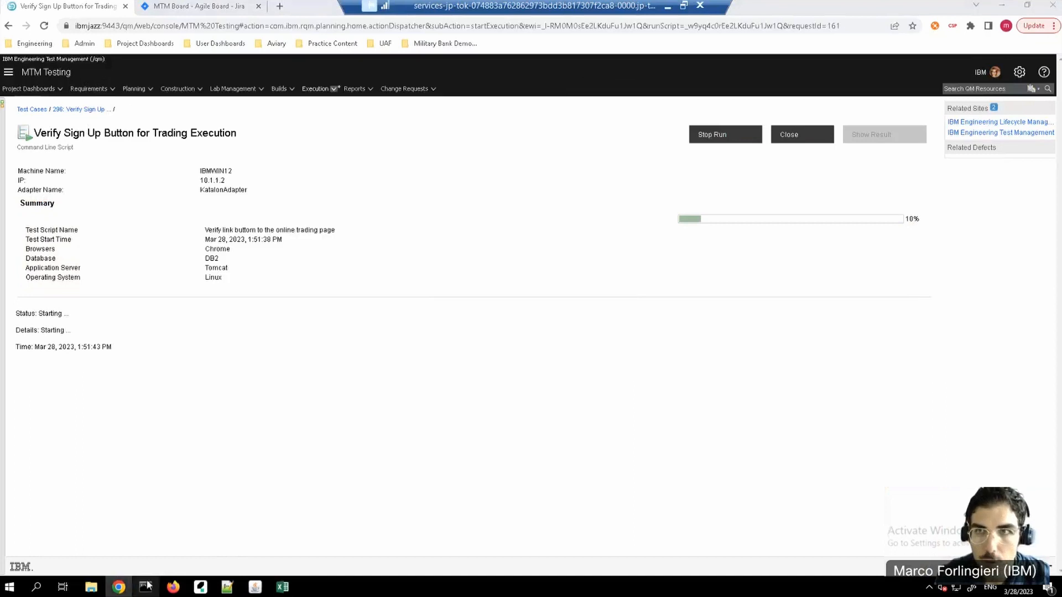
left_click(669, 12)
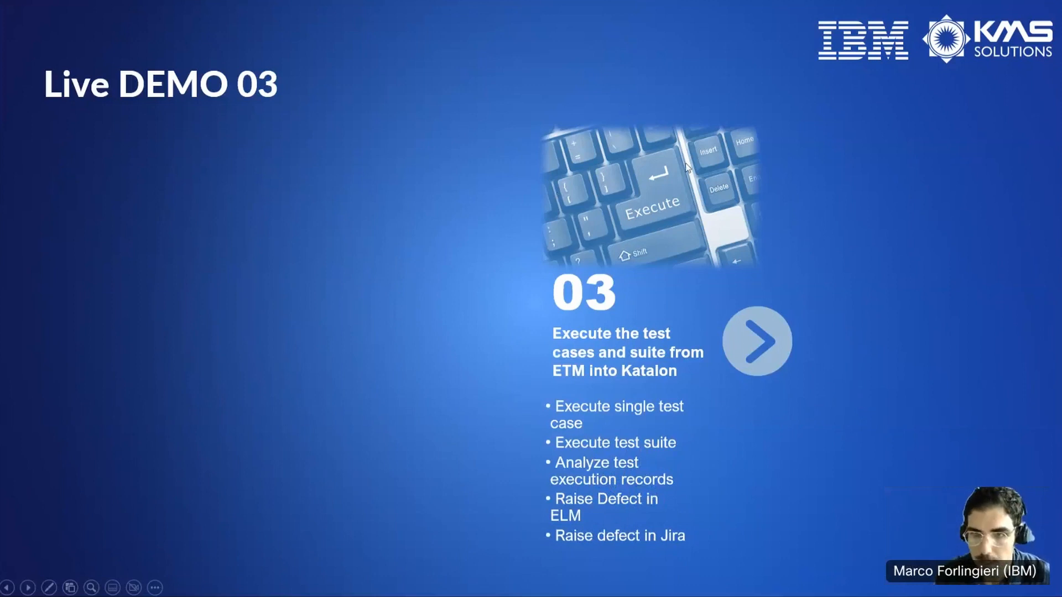
key("super")
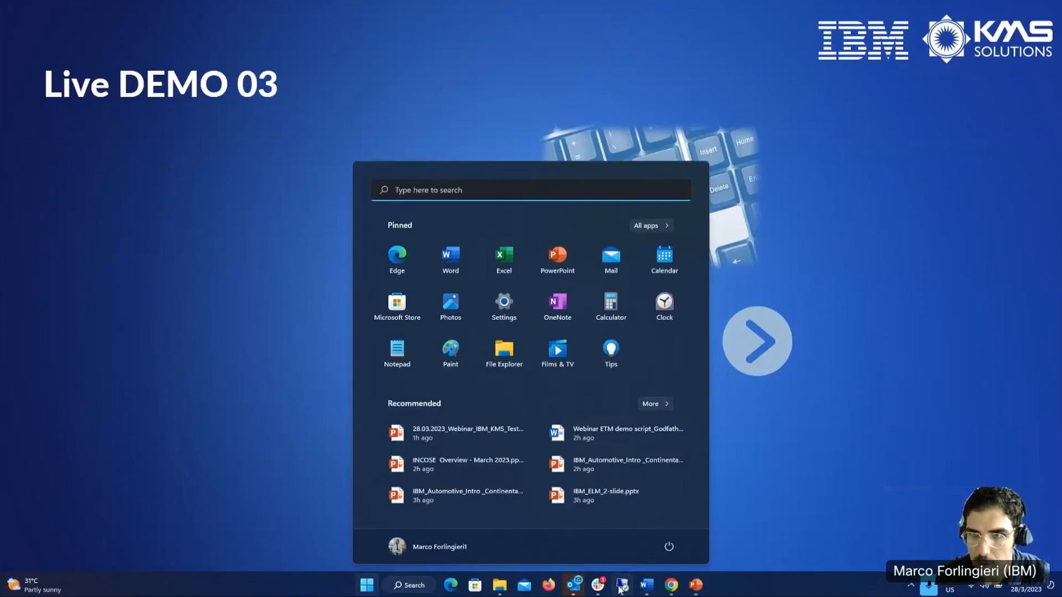
left_click(621, 587)
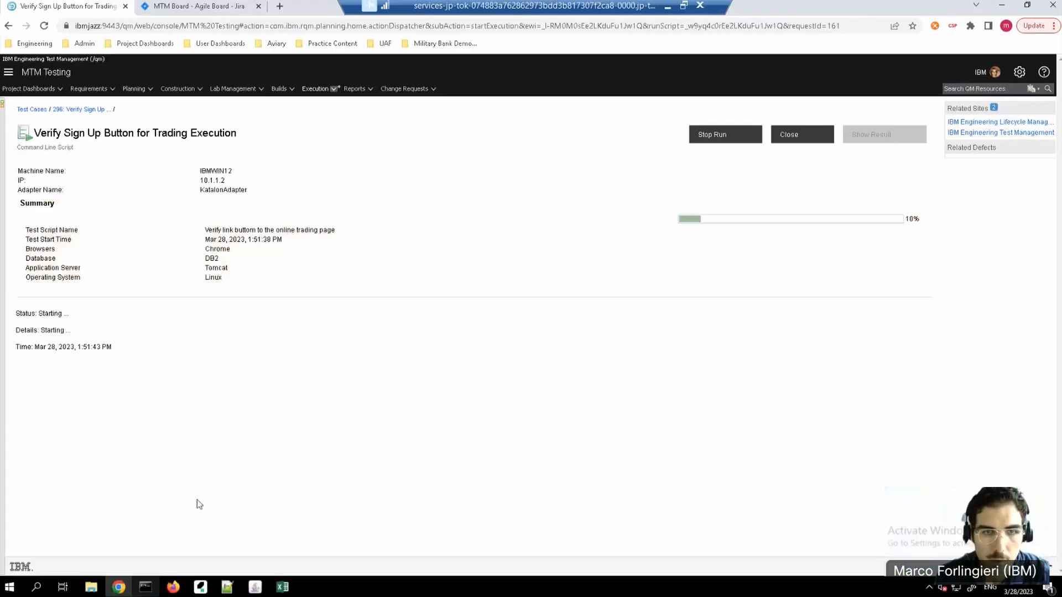
left_click(148, 589)
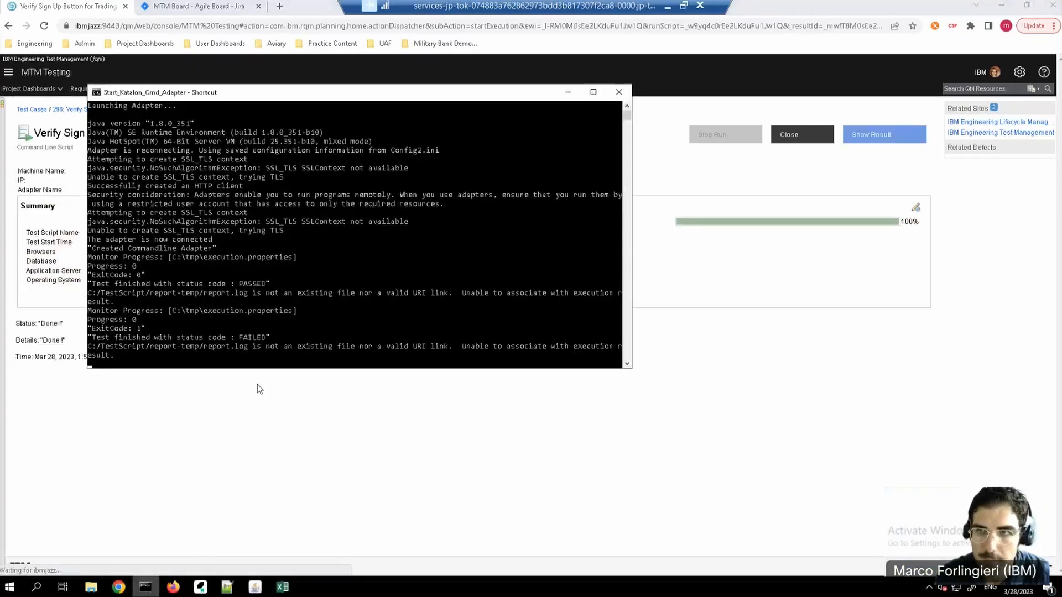
left_click(920, 116)
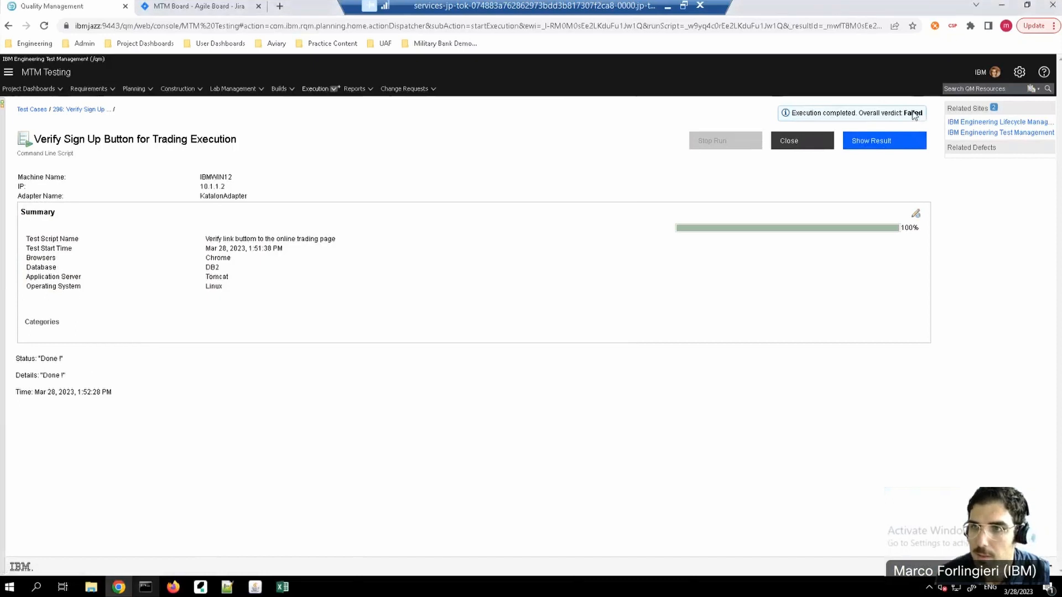
Step: Show the result of the Chrome execution and open its attached HTML-Report
left_click(896, 143)
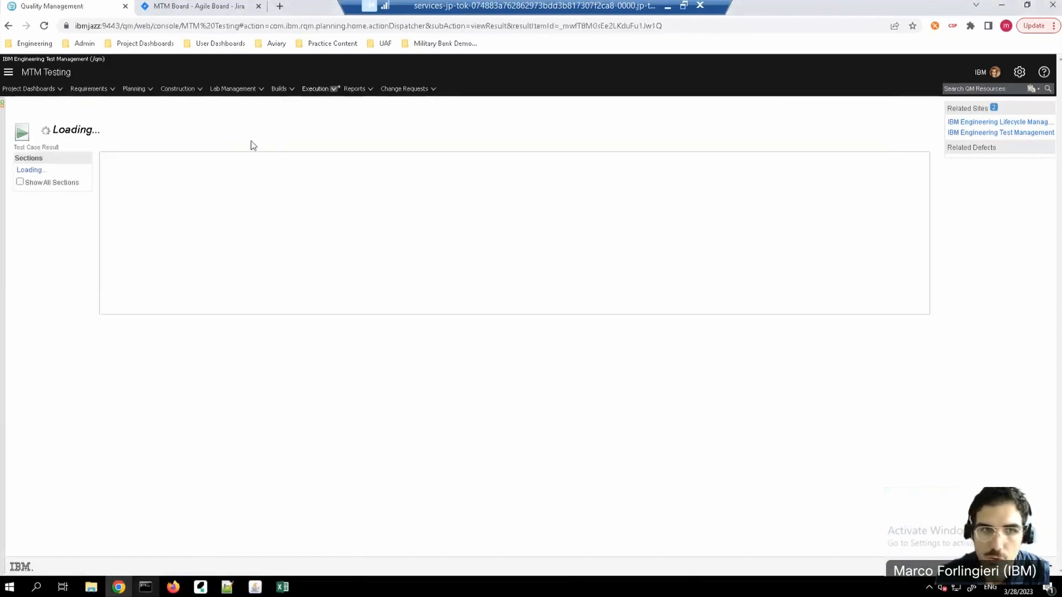
scroll(425, 444, "down", 1)
scroll(424, 444, "down", 2)
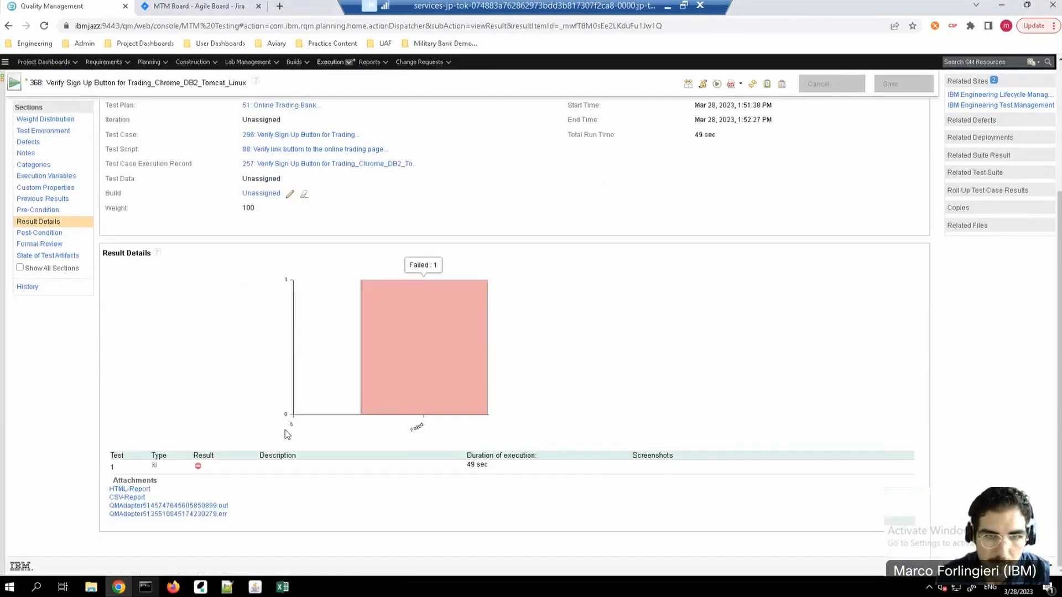
left_click(129, 491)
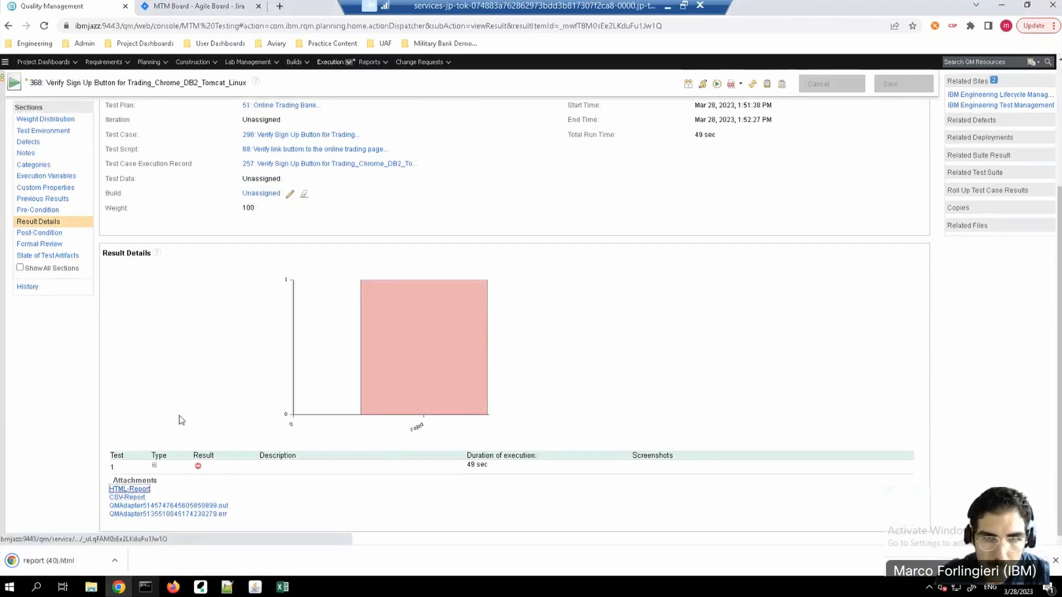
left_click(52, 562)
Step: Expand the test suite, the test case and the openBrowser step in the report and examine their messages and stack traces
left_click(11, 192)
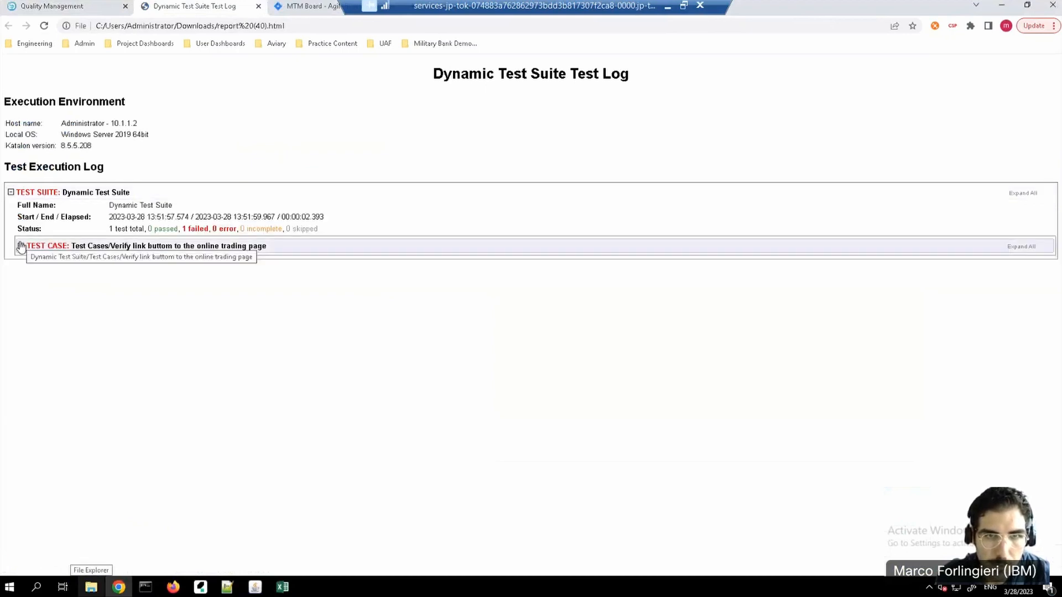
left_click(20, 246)
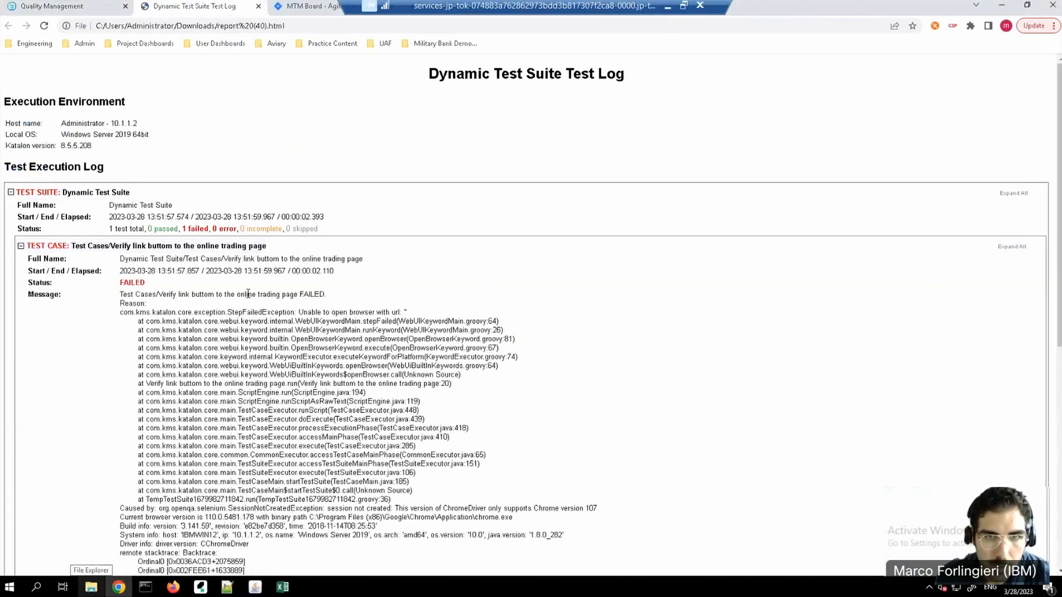
scroll(206, 365, "down", 3)
scroll(205, 365, "down", 4)
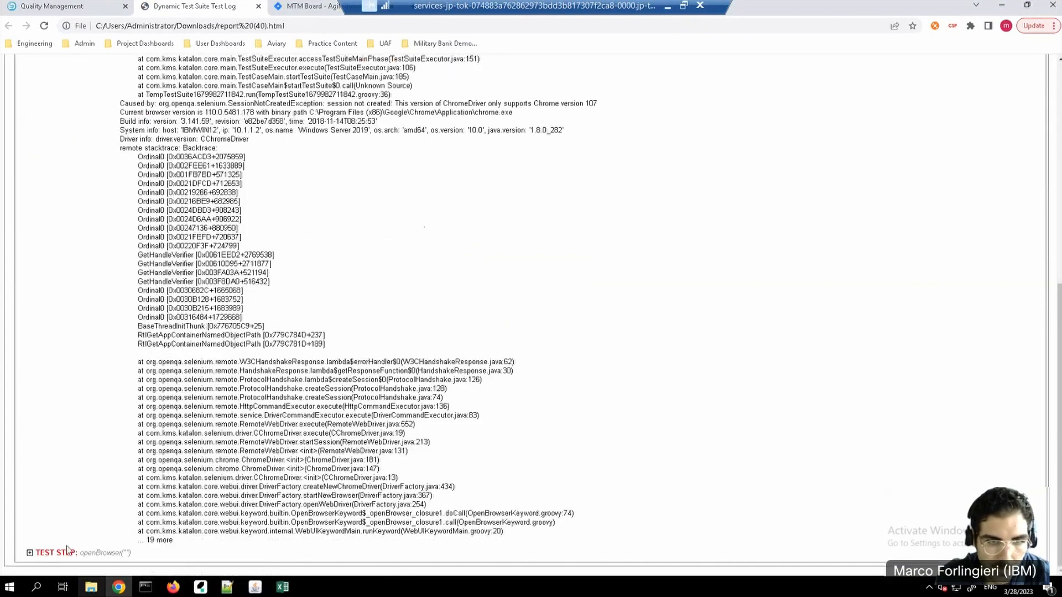
left_click(30, 554)
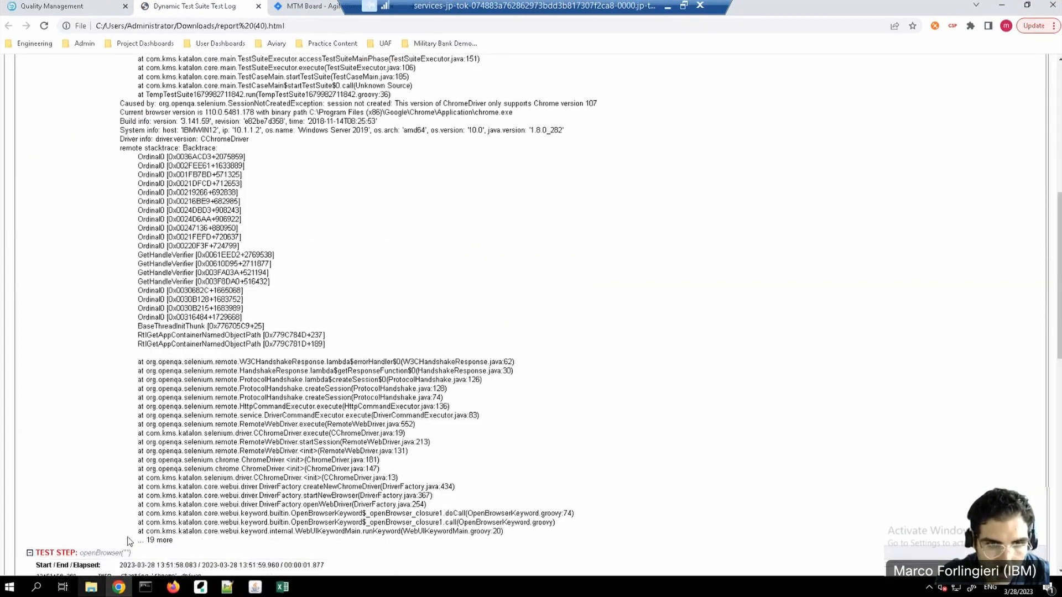
scroll(136, 545, "down", 2)
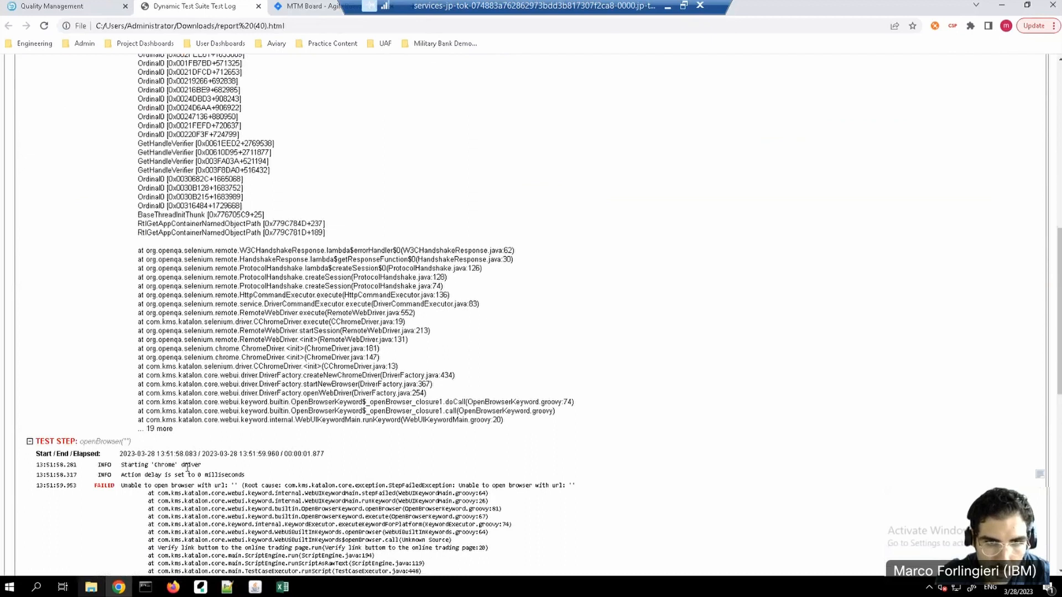
scroll(214, 452, "down", 4)
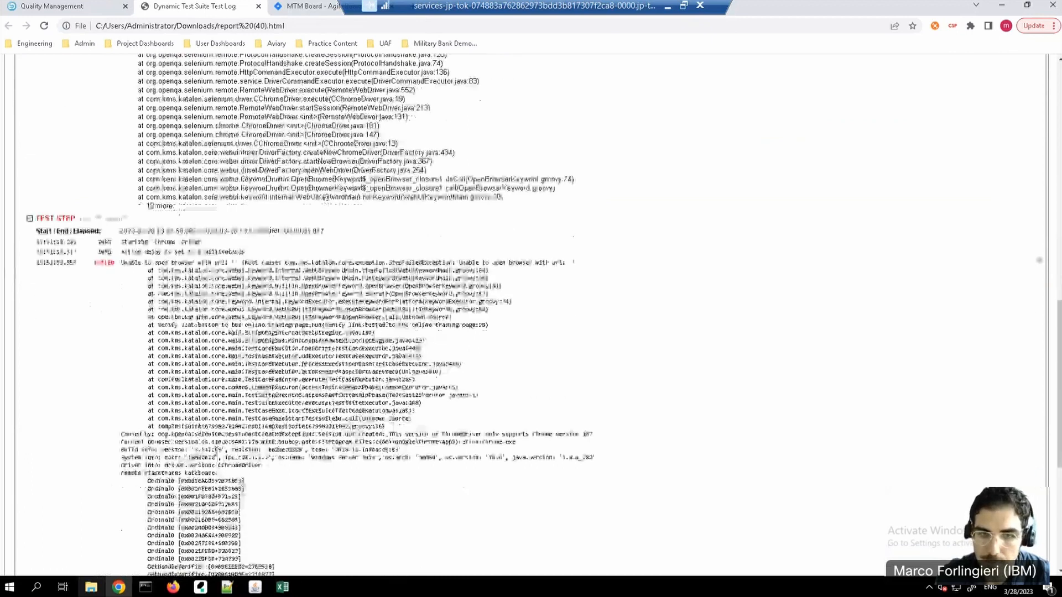
scroll(221, 455, "down", 6)
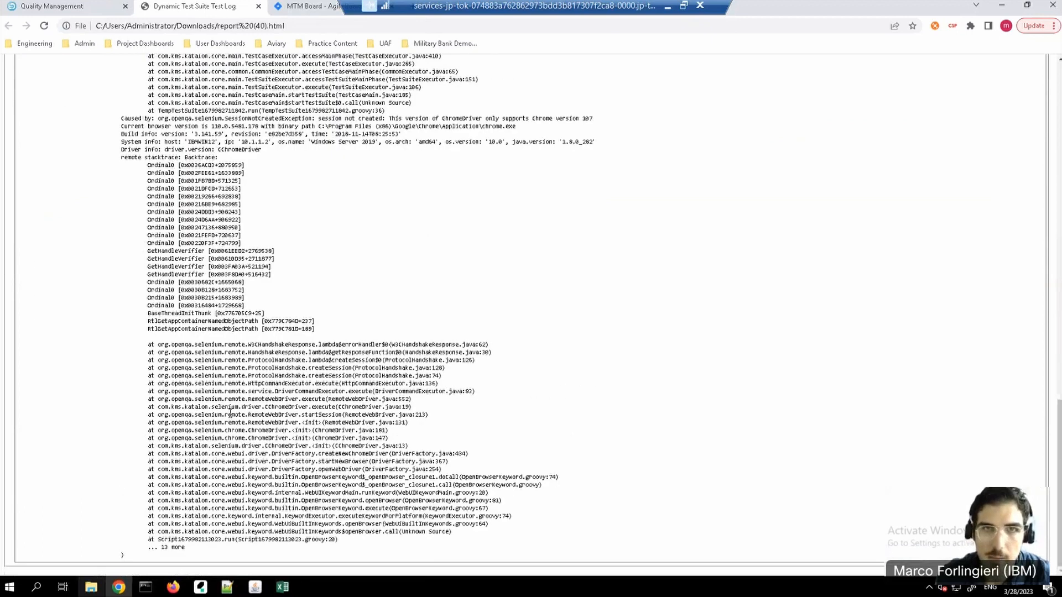
scroll(230, 414, "up", 7)
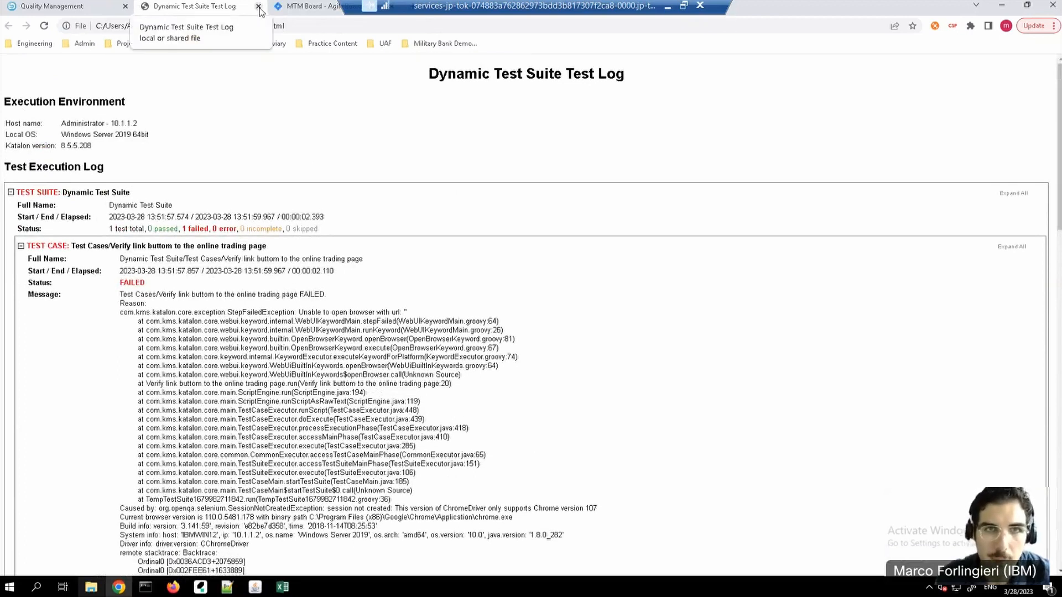
Step: Close the HTML report and start a new defect from the Chrome result's Defects section, using the artifact container MTM [jira:9448]
left_click(258, 7)
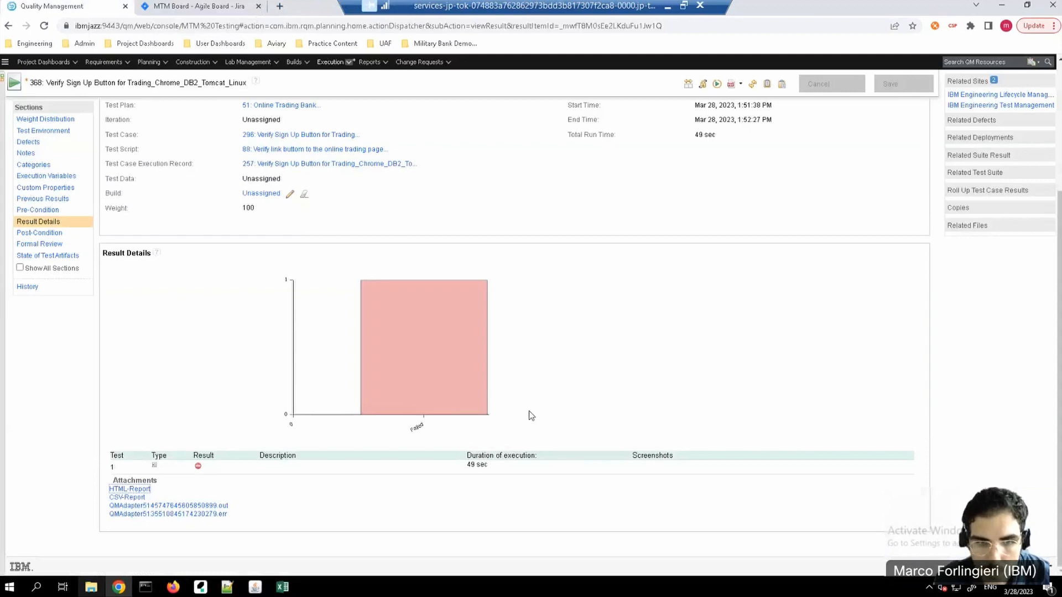
left_click(28, 143)
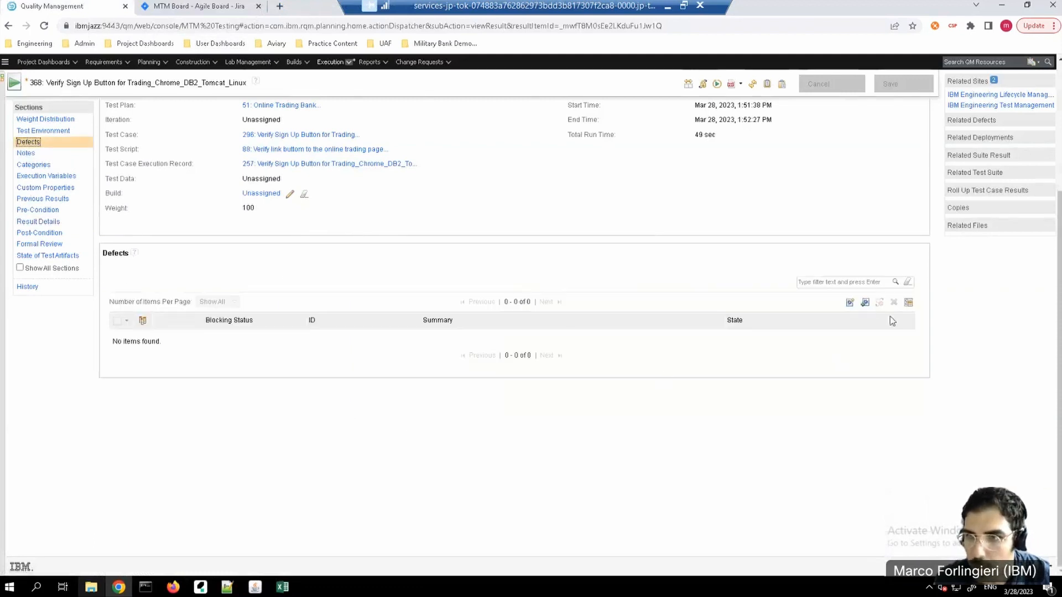
scroll(870, 324, "up", 2)
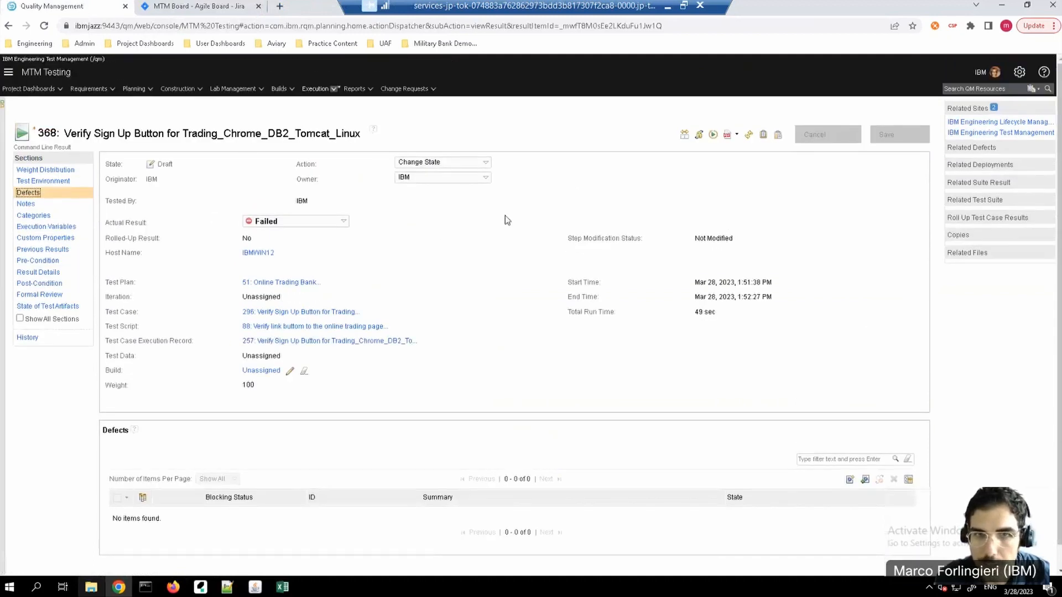
scroll(381, 260, "down", 1)
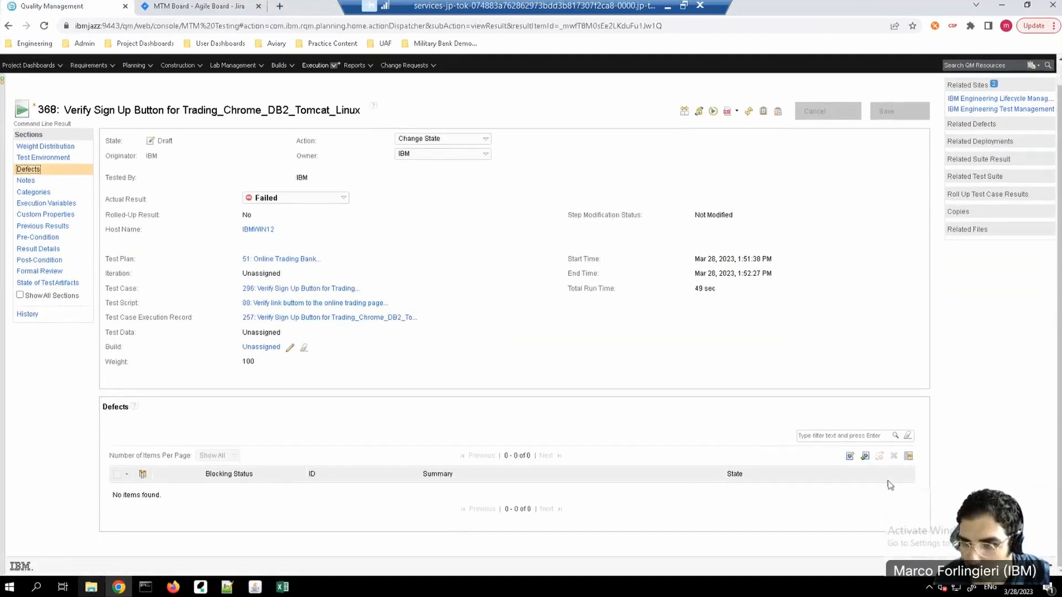
left_click(865, 459)
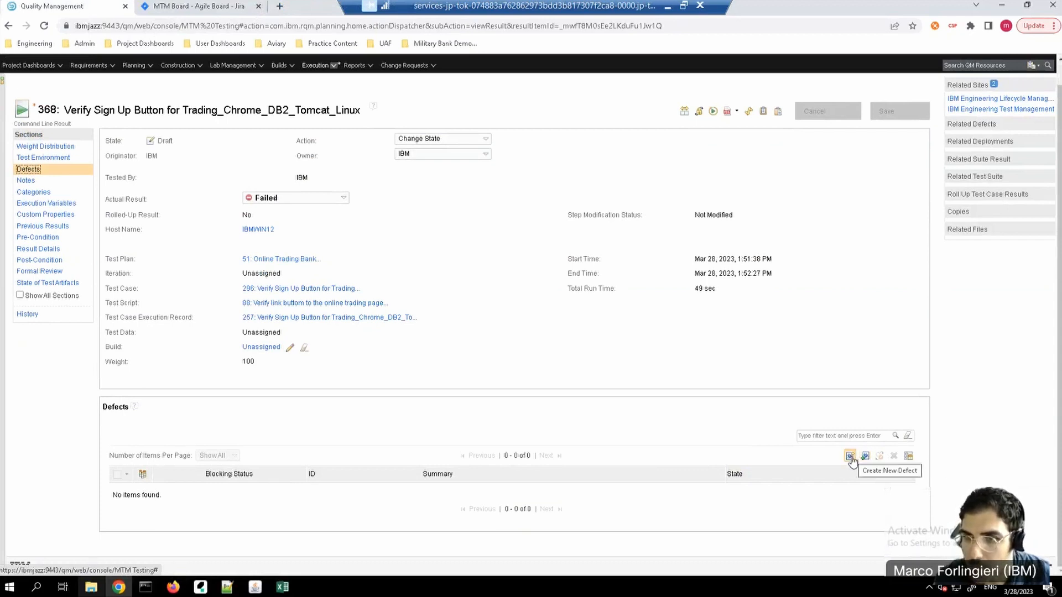
left_click(850, 457)
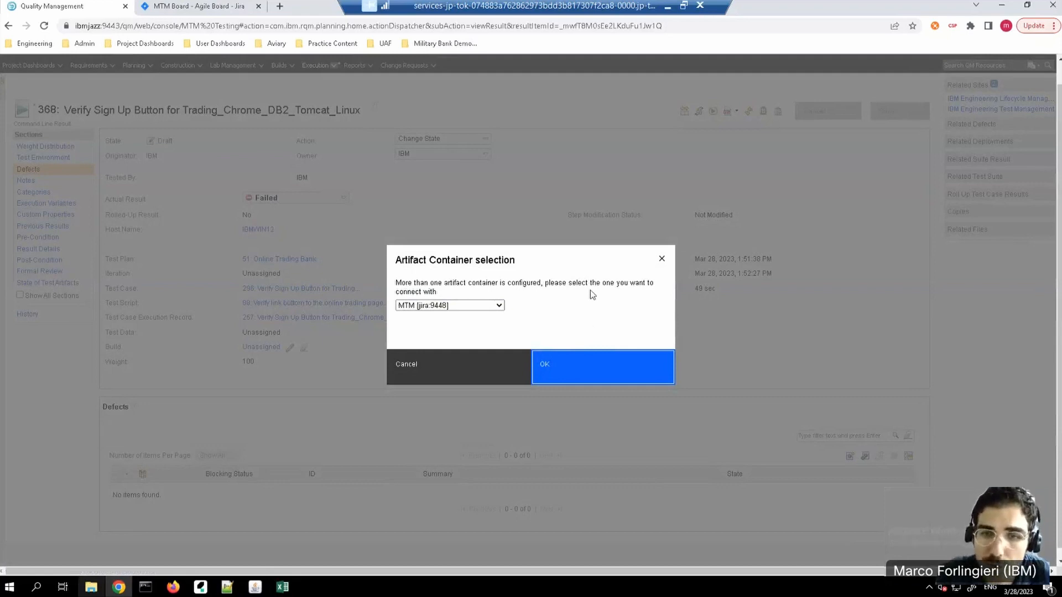
left_click(606, 373)
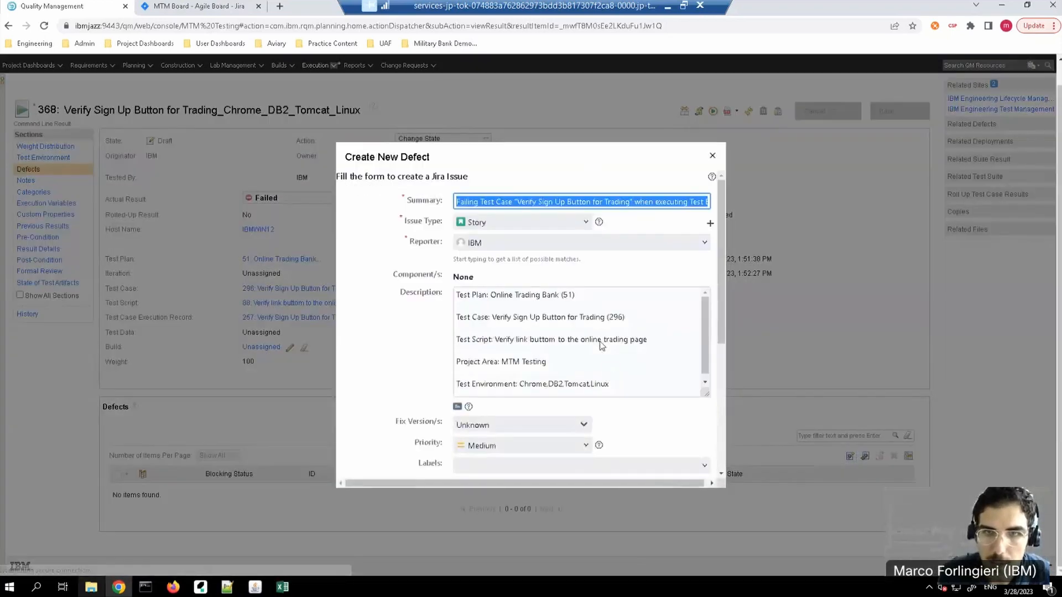
Step: Set the issue type to Bug, review the prefilled description, create the Jira issue and save the test result
left_click(586, 222)
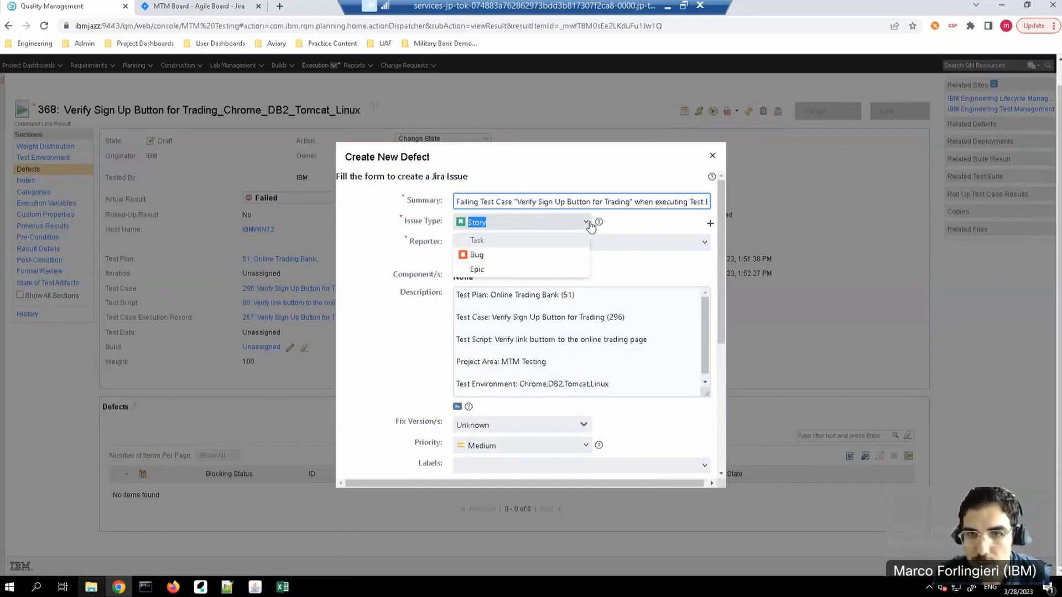
left_click(479, 256)
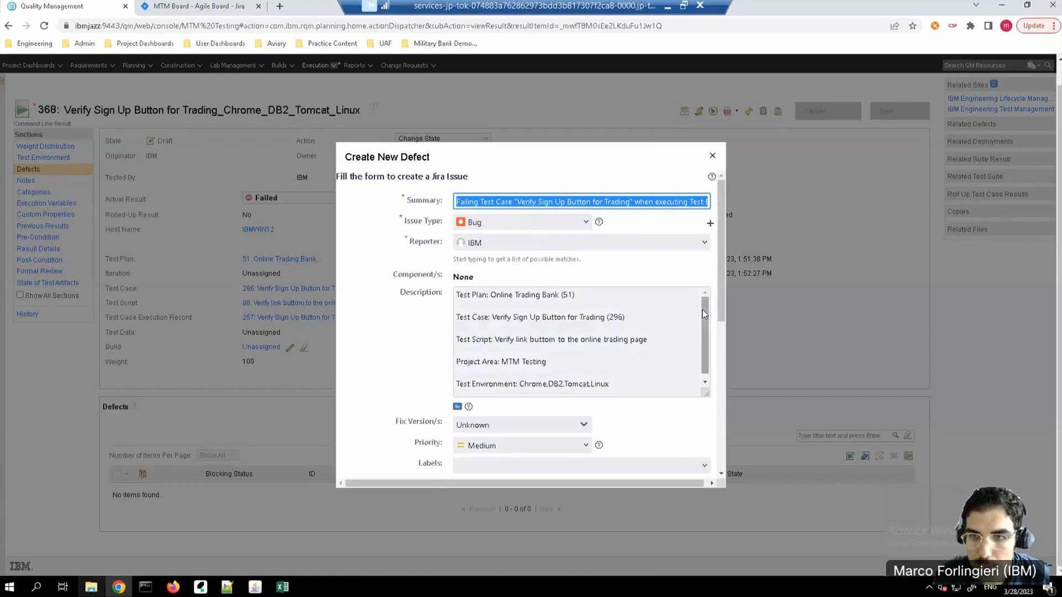
left_click(596, 392)
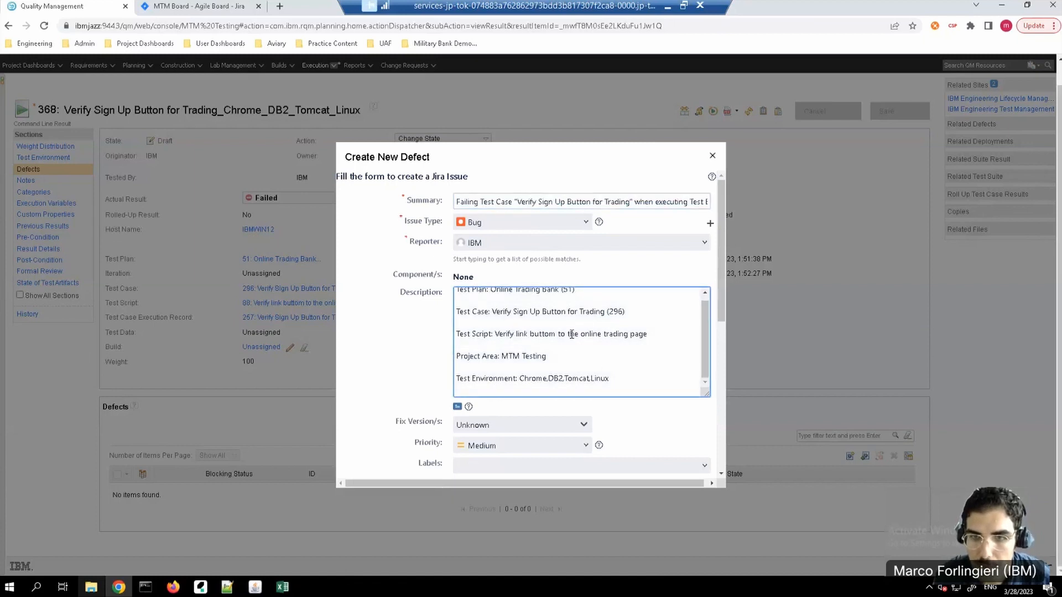
scroll(554, 302, "up", 1)
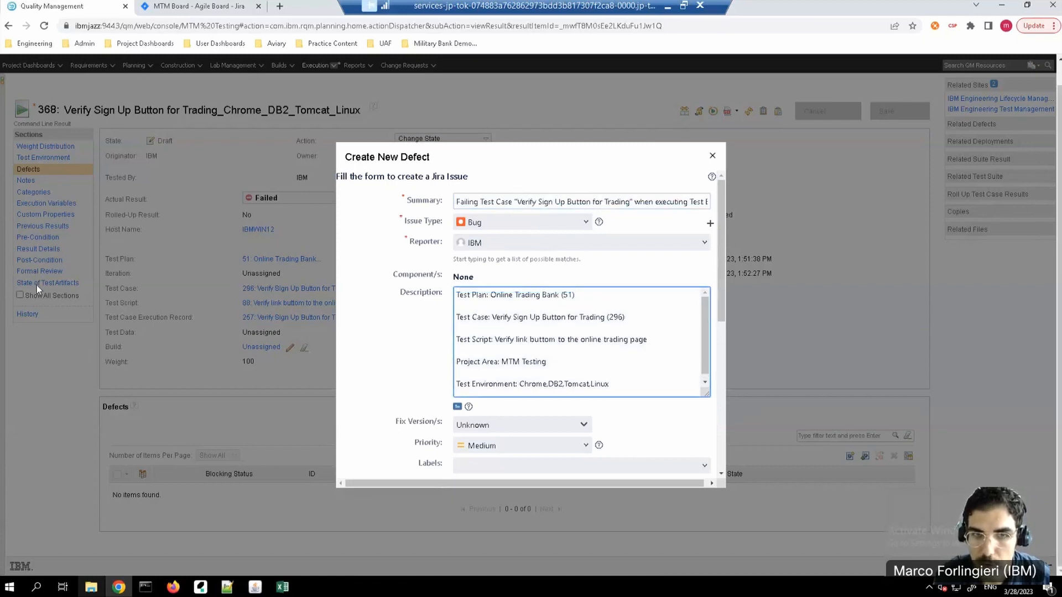
left_click_drag(724, 298, 719, 433)
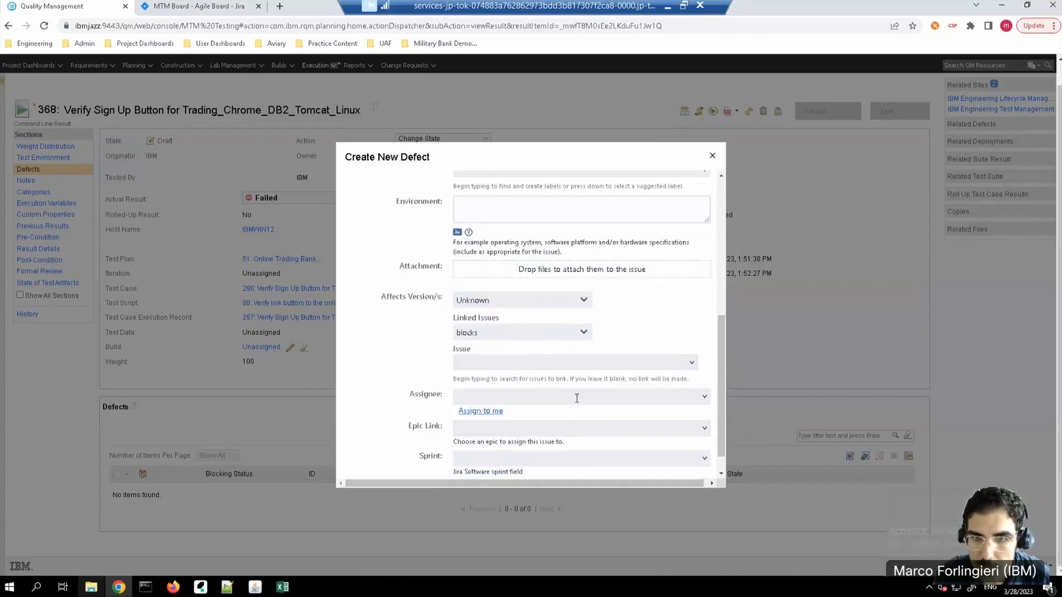
left_click_drag(721, 361, 722, 400)
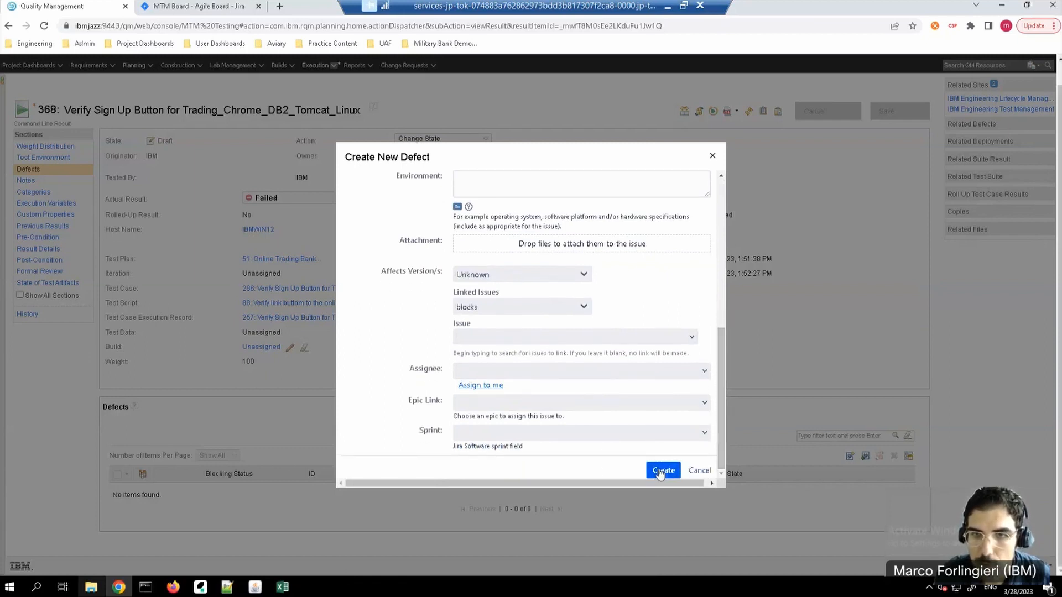
left_click(661, 471)
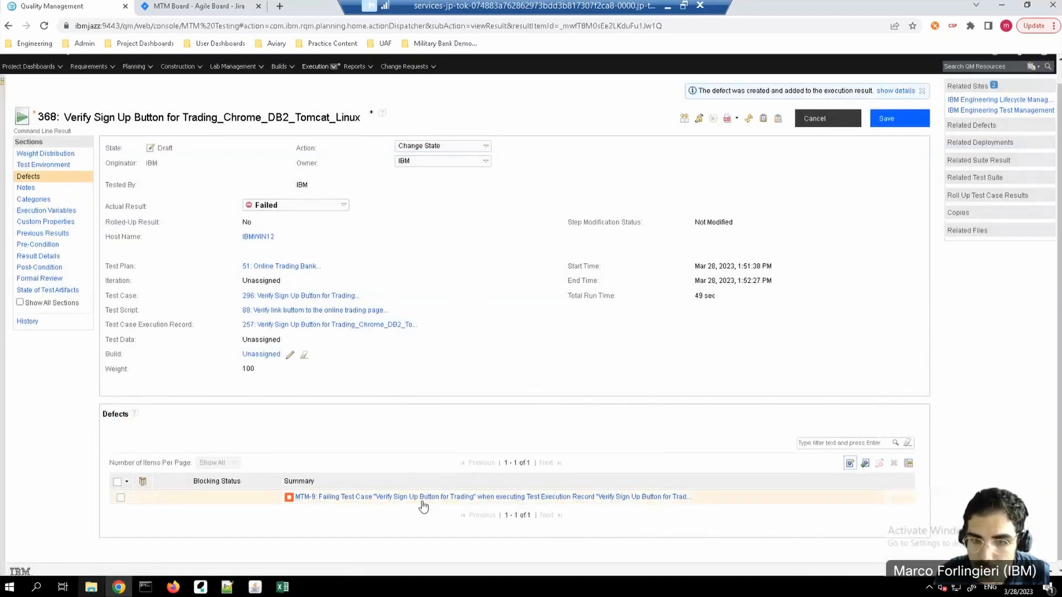
left_click(892, 123)
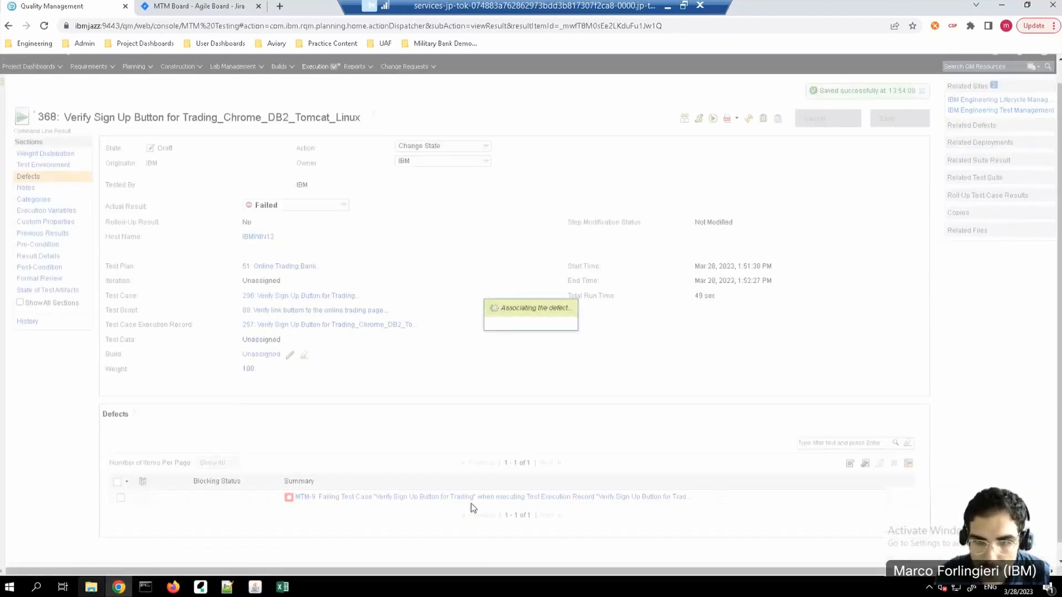
Step: Open the new defect in Jira, follow its affected test result link back to result 368 and review the result details
left_click(479, 498)
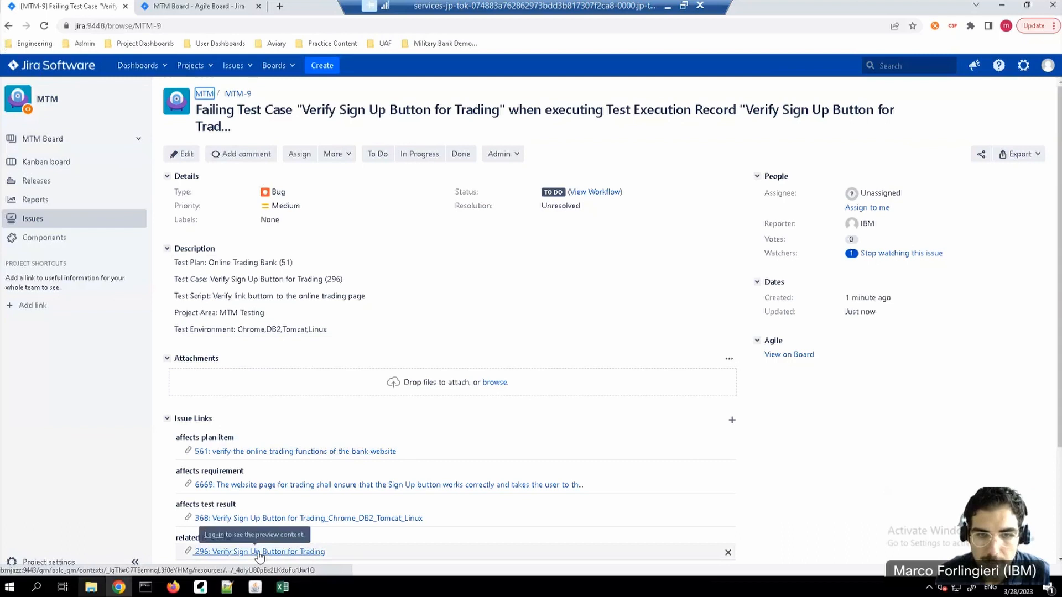
left_click(269, 518)
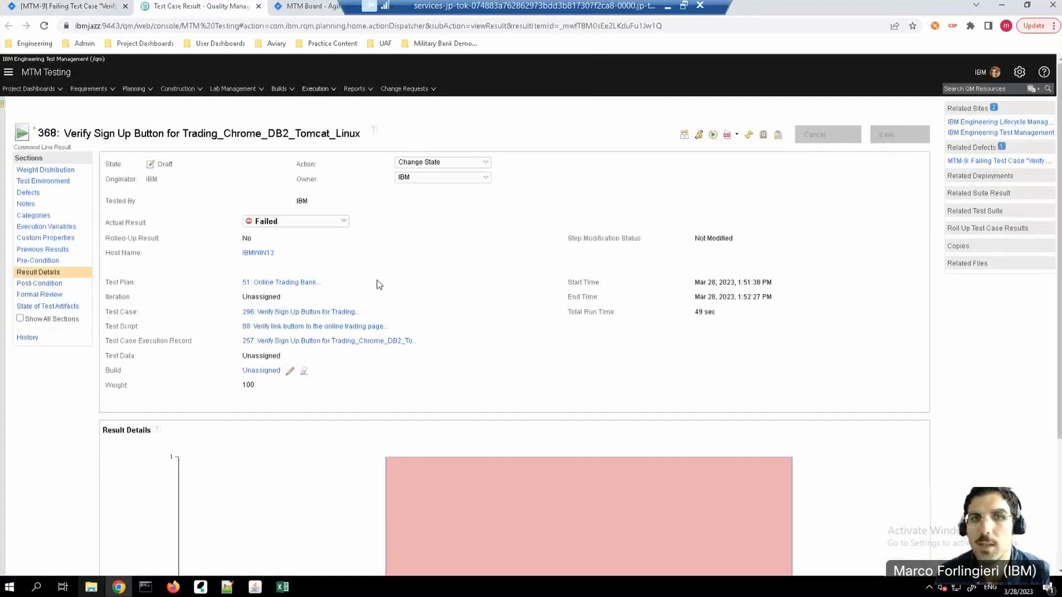
scroll(475, 451, "down", 2)
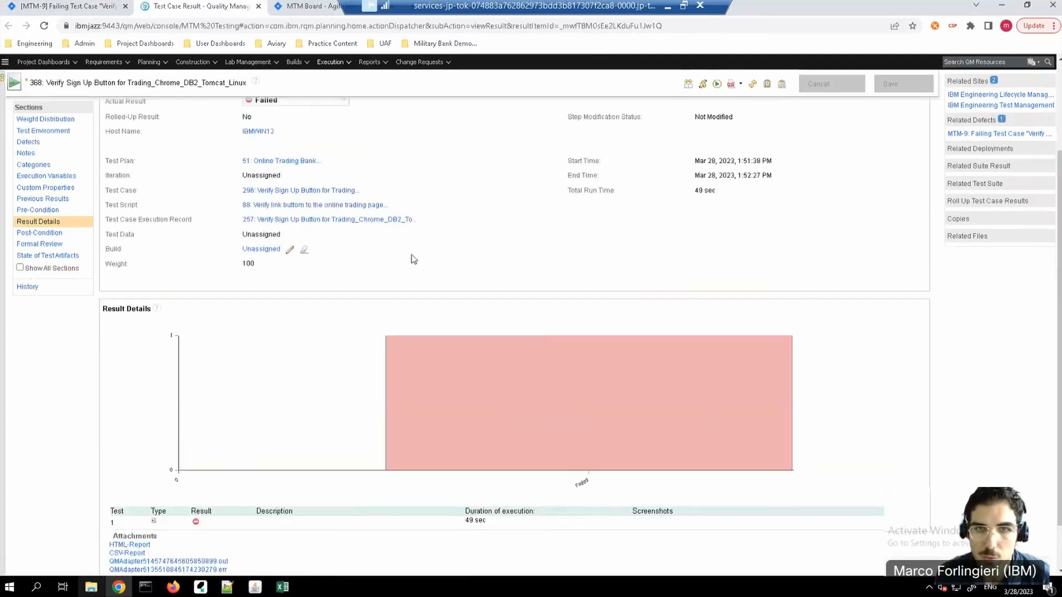
scroll(412, 259, "up", 2)
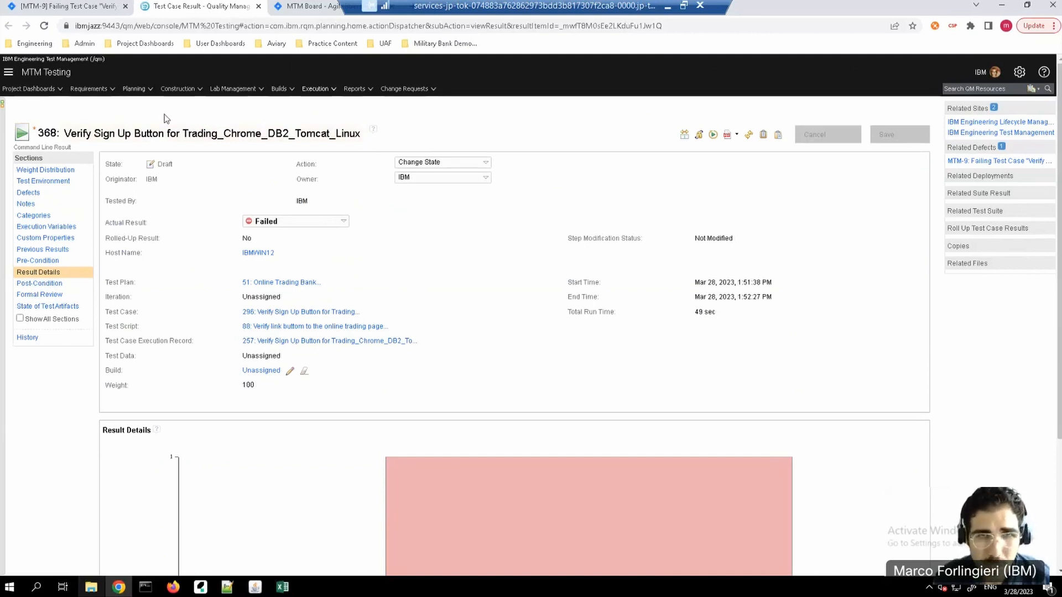
Step: Open the test suite Website Mainpage and show its list of test cases
left_click(196, 93)
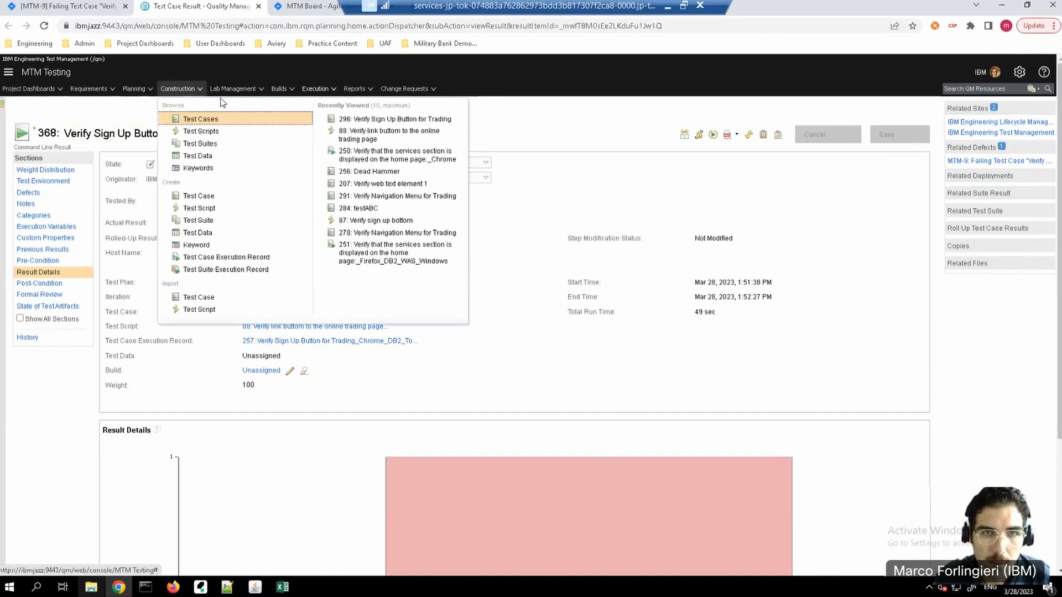
left_click(201, 144)
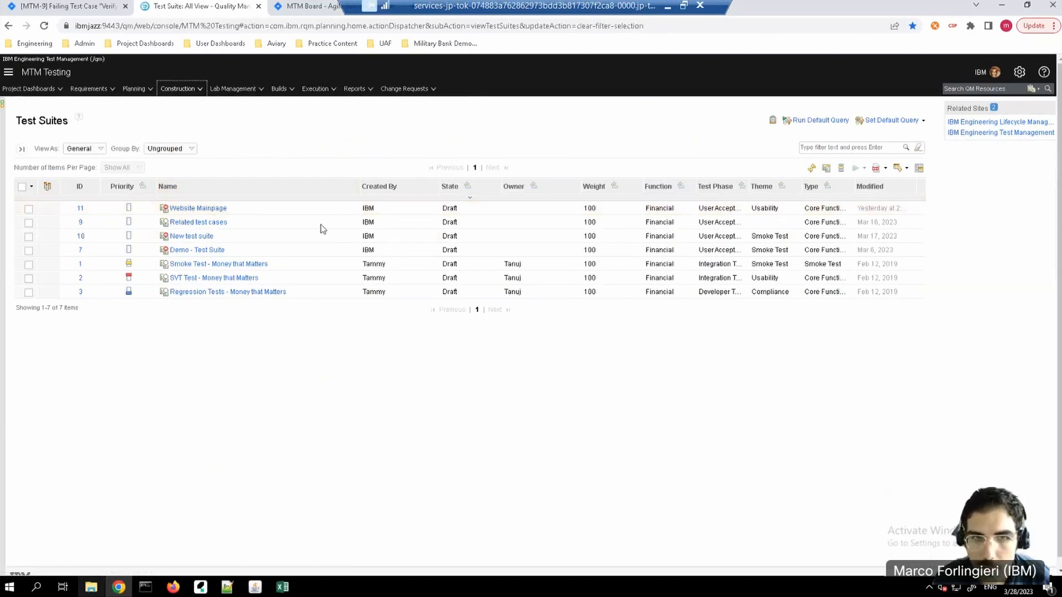
left_click(202, 209)
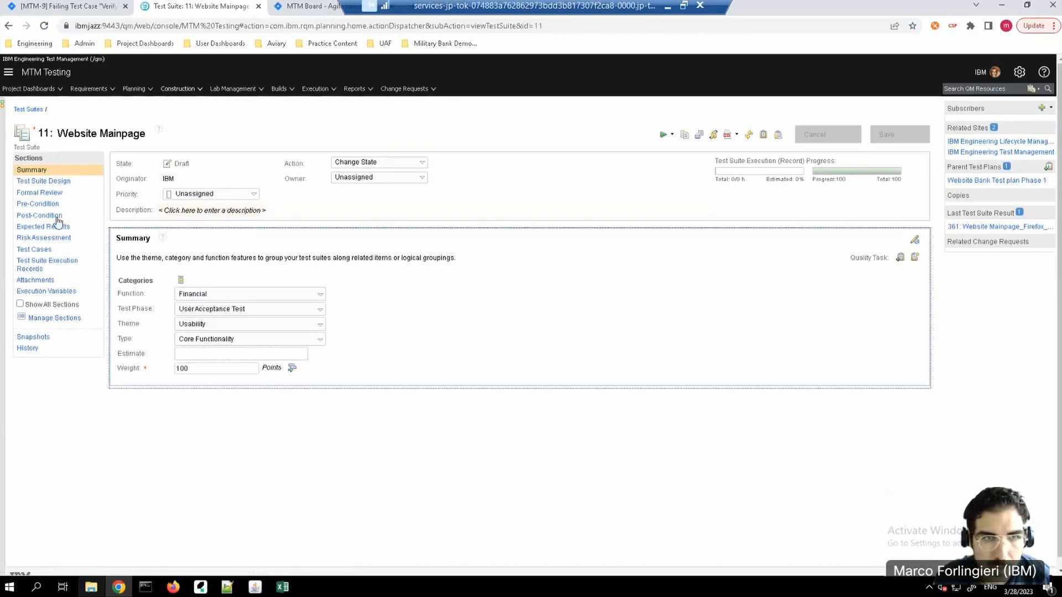
left_click(33, 249)
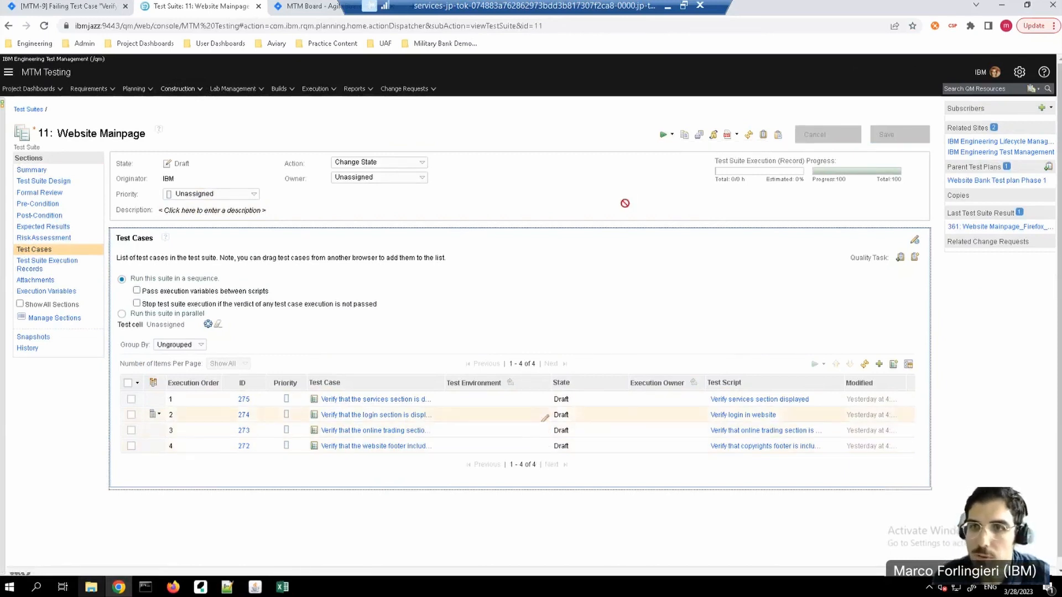
Step: Run the Website Mainpage suite with the Firefox_DB2_WAS_Windows execution record and all four test cases selected
left_click(669, 136)
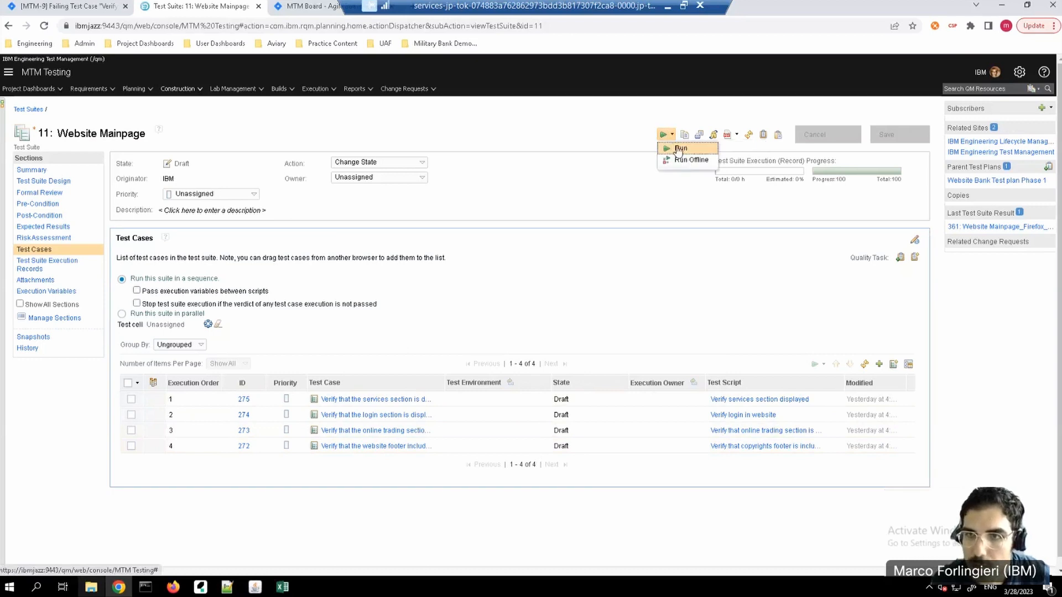
left_click(673, 146)
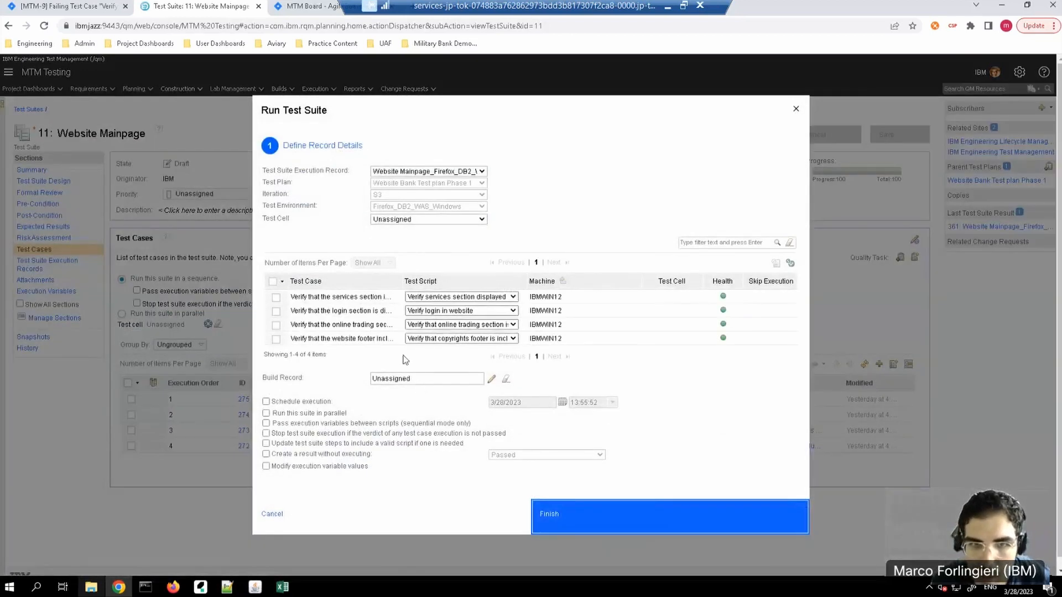
left_click(282, 282)
left_click(297, 298)
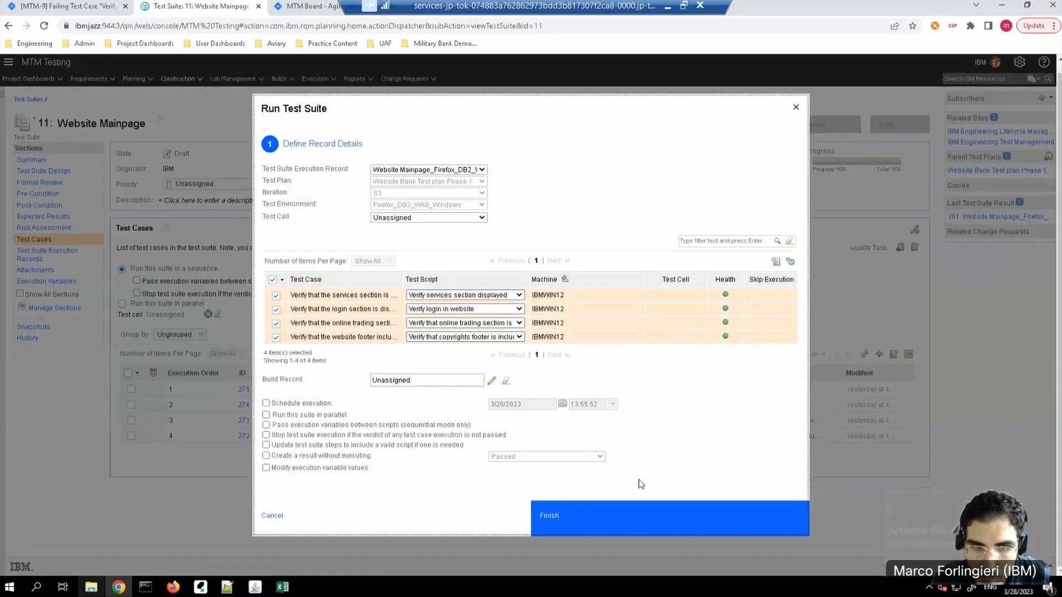
left_click(600, 519)
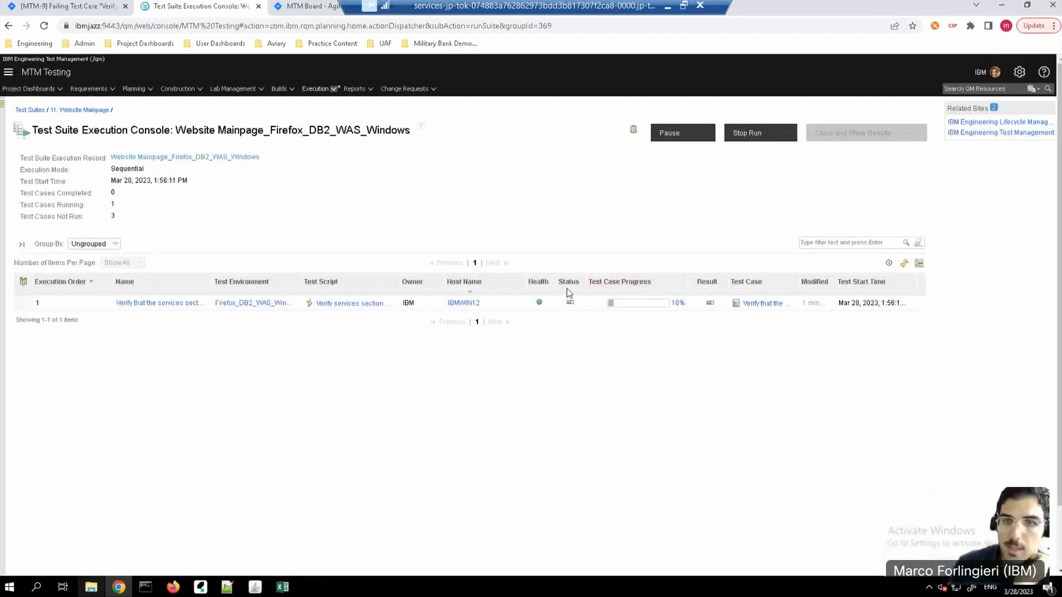
Step: Check the adapter console while the suite runs, then minimize the remote desktop session to return to the presentation
left_click(145, 587)
left_click(322, 486)
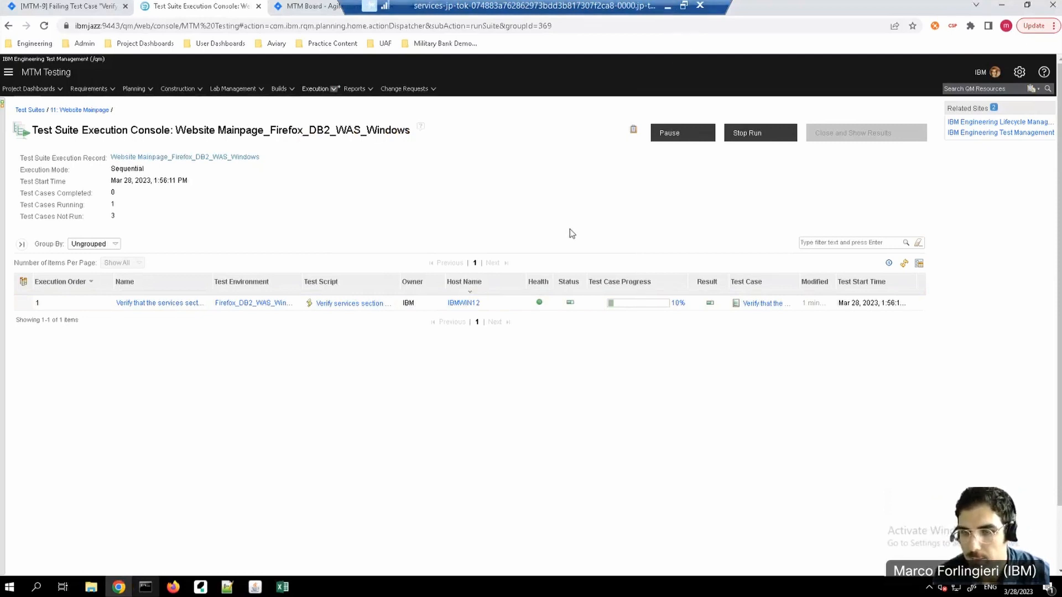
left_click(666, 8)
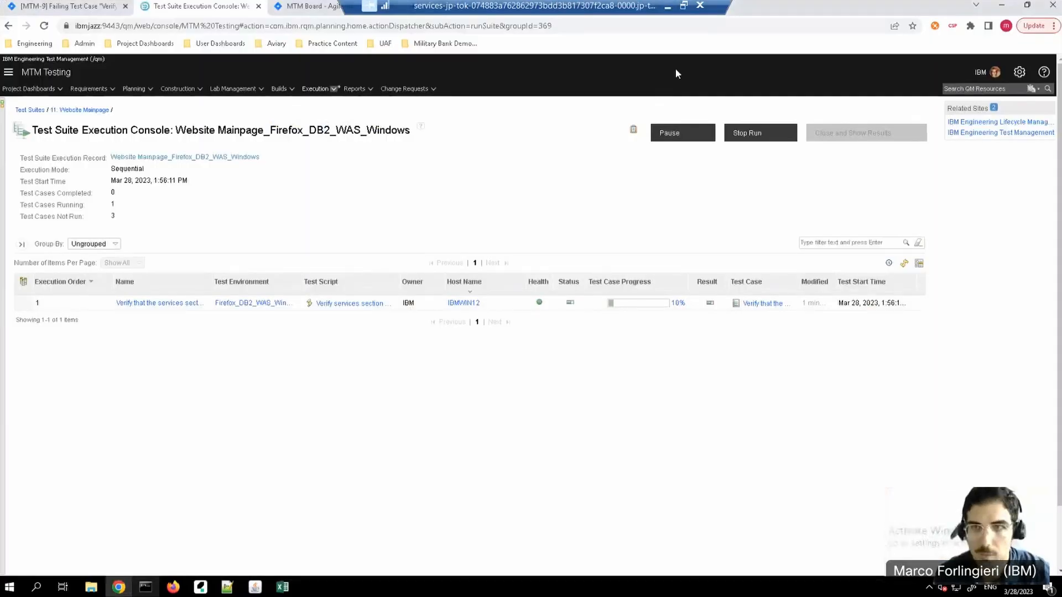
left_click(668, 9)
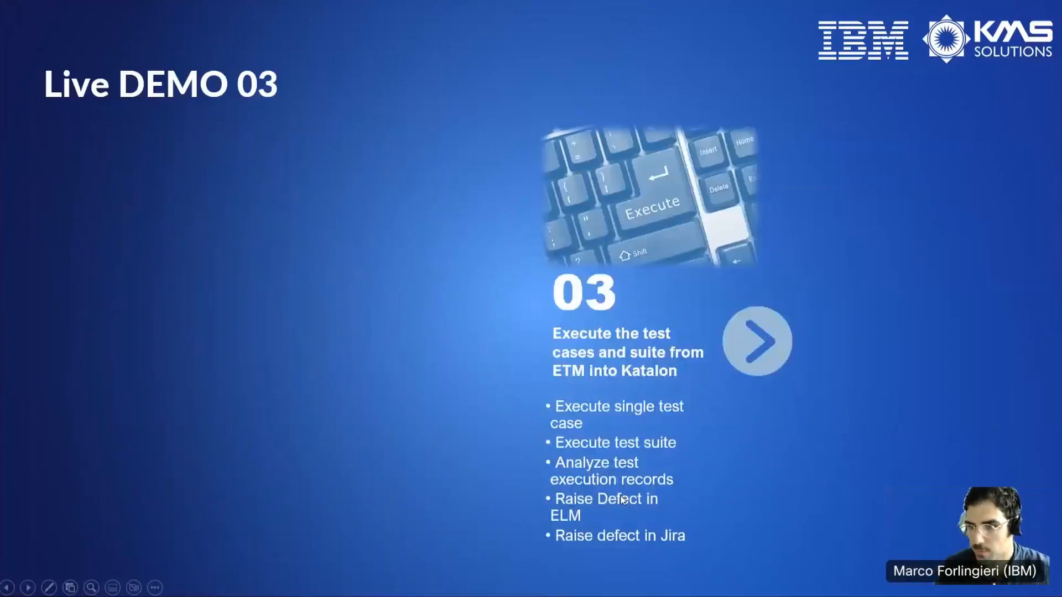
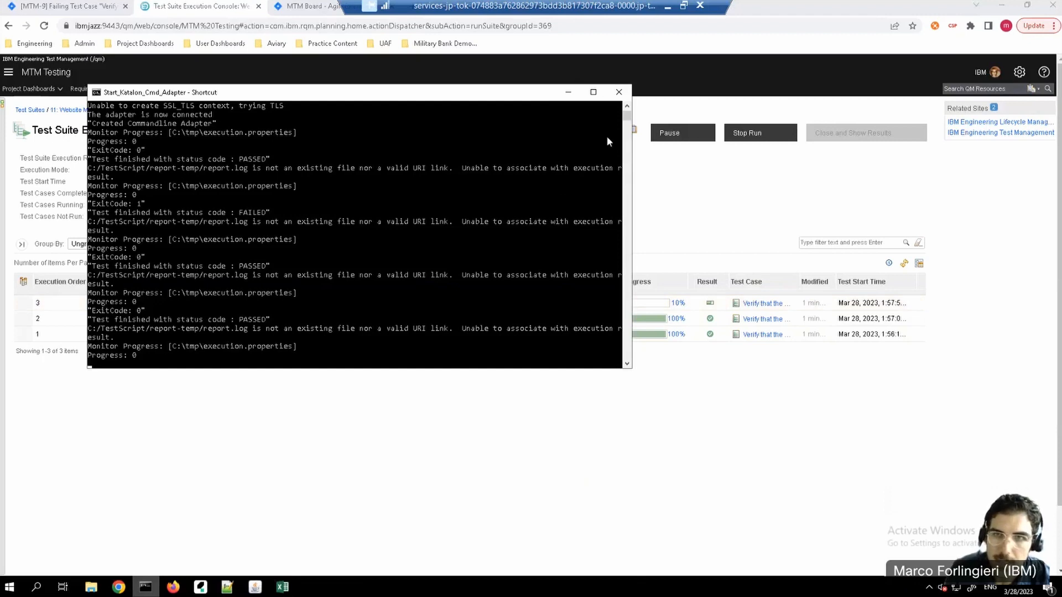
Step: Close the completed Website Mainpage suite run, then open the failed online trading test case result from its result details
left_click(568, 93)
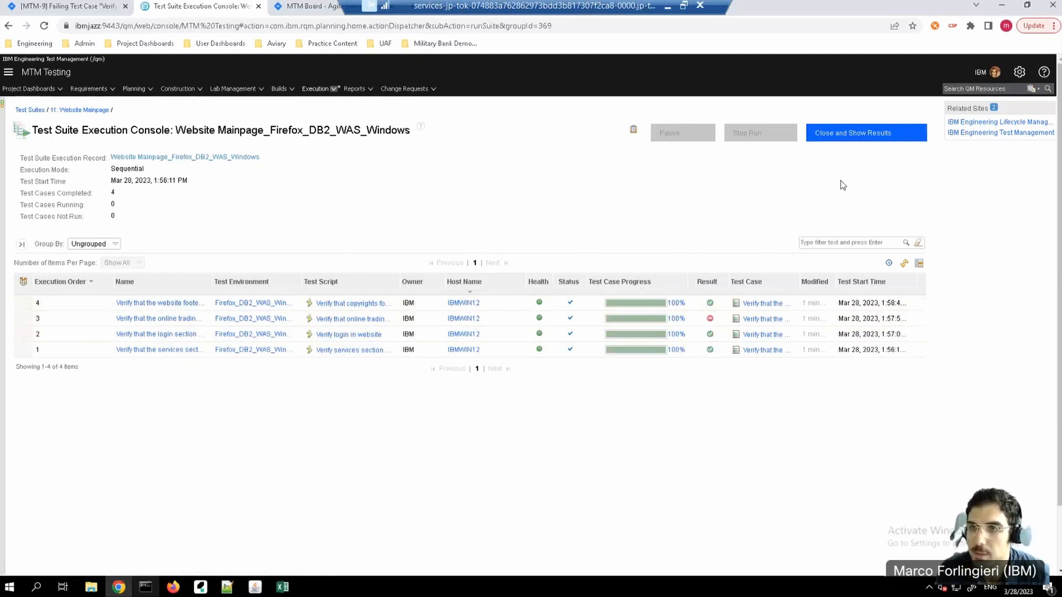
left_click(872, 138)
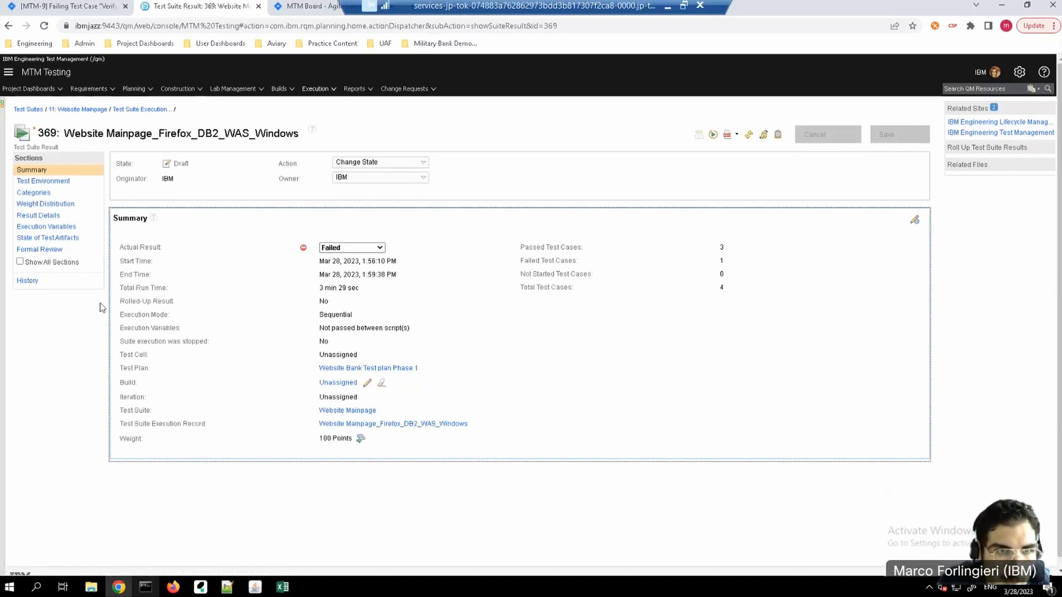
left_click(38, 217)
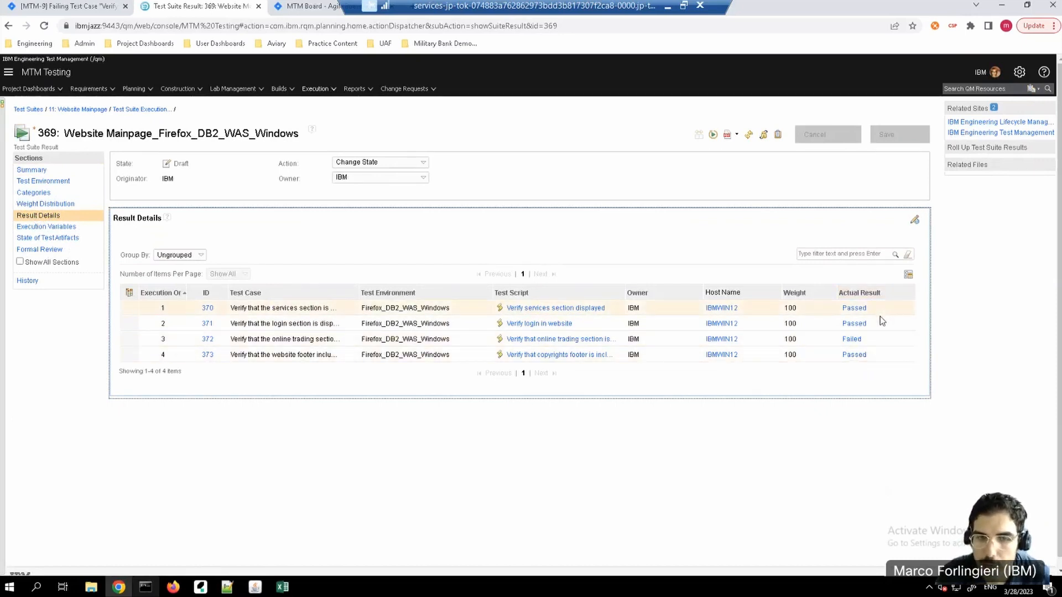
left_click(852, 339)
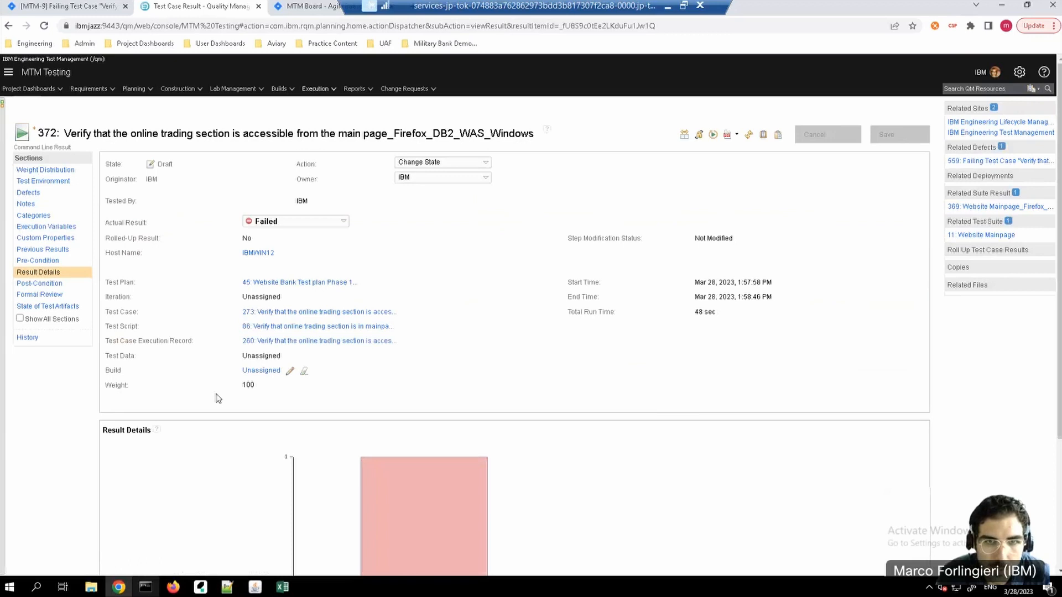
Step: Download and open the HTML-Report attached to test case result 372
scroll(222, 399, "down", 1)
scroll(241, 344, "down", 2)
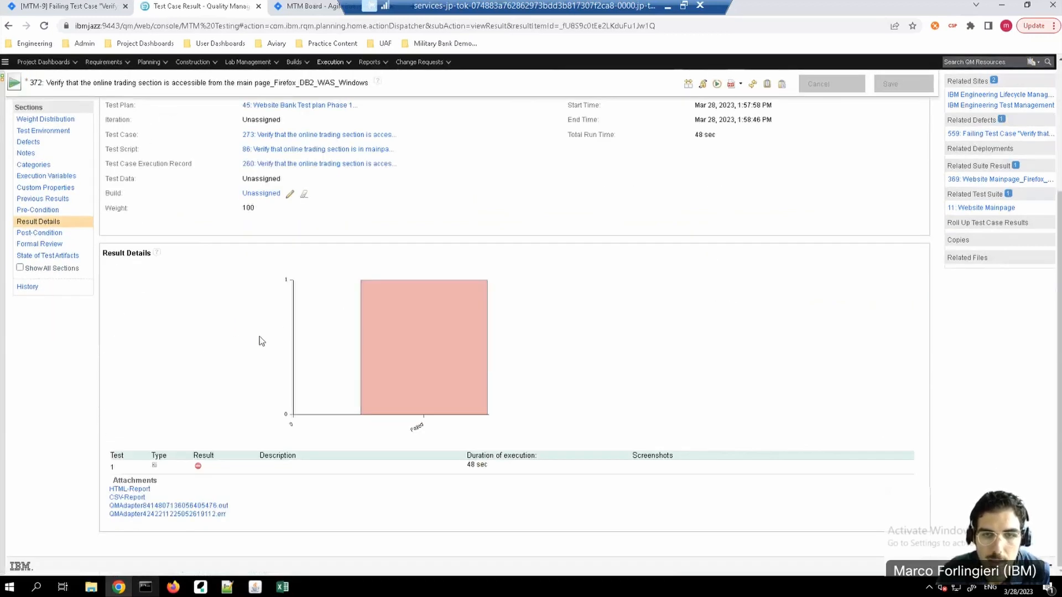
left_click(133, 490)
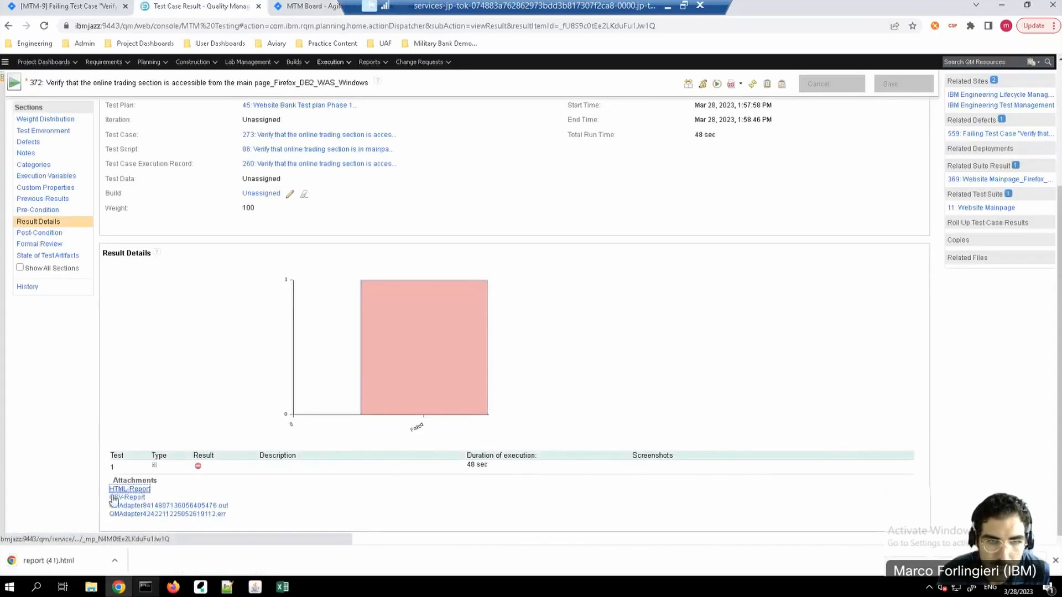
left_click(38, 560)
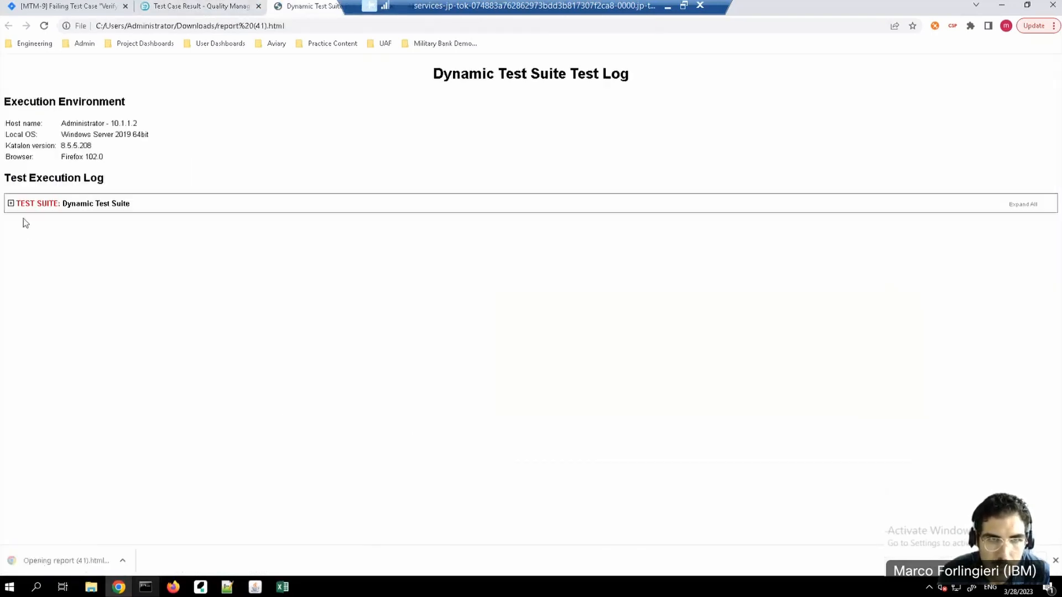
Step: Expand the test suite log down to the online trading test case, its data binding and each of its test steps
left_click(10, 204)
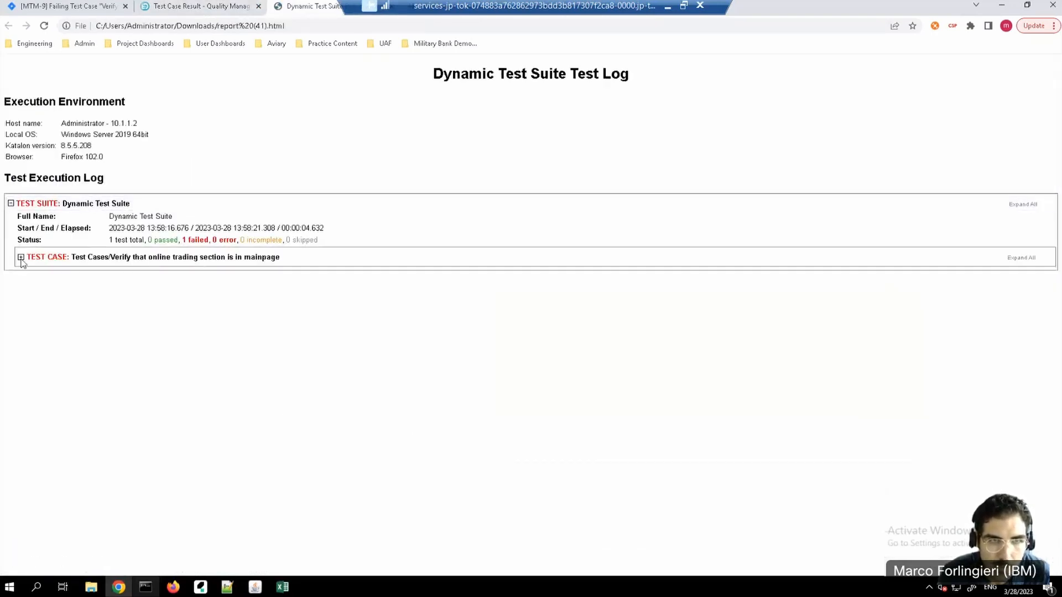
left_click(21, 257)
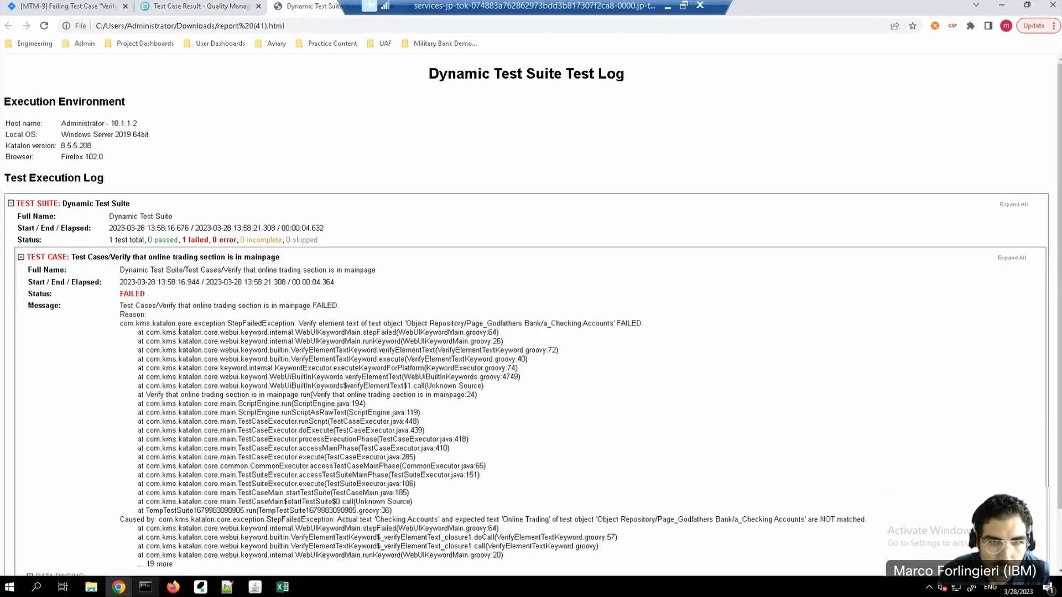
scroll(178, 329, "down", 1)
left_click(55, 500)
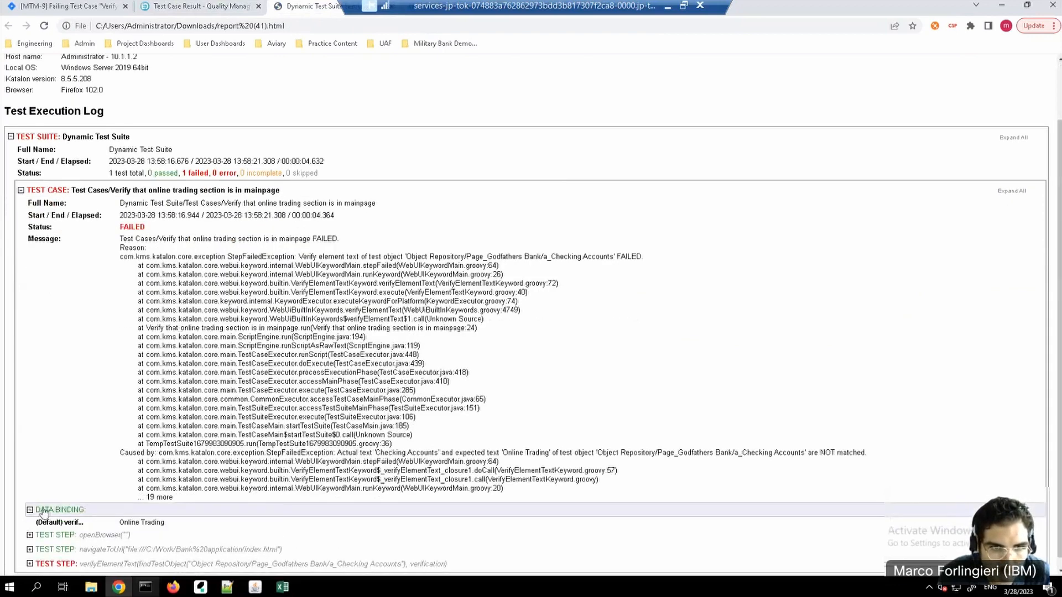
left_click(55, 523)
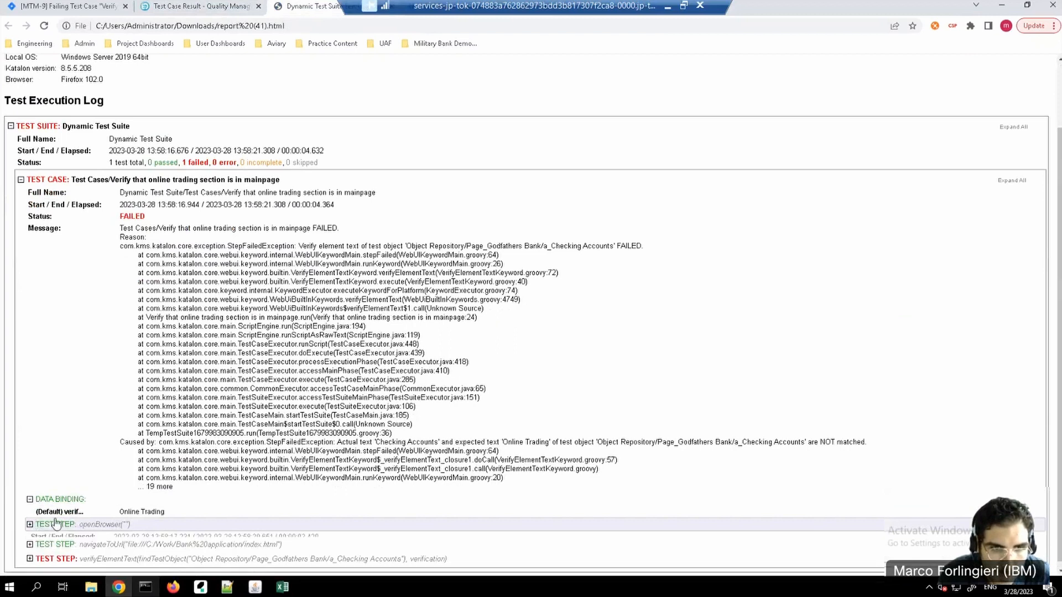
left_click(55, 539)
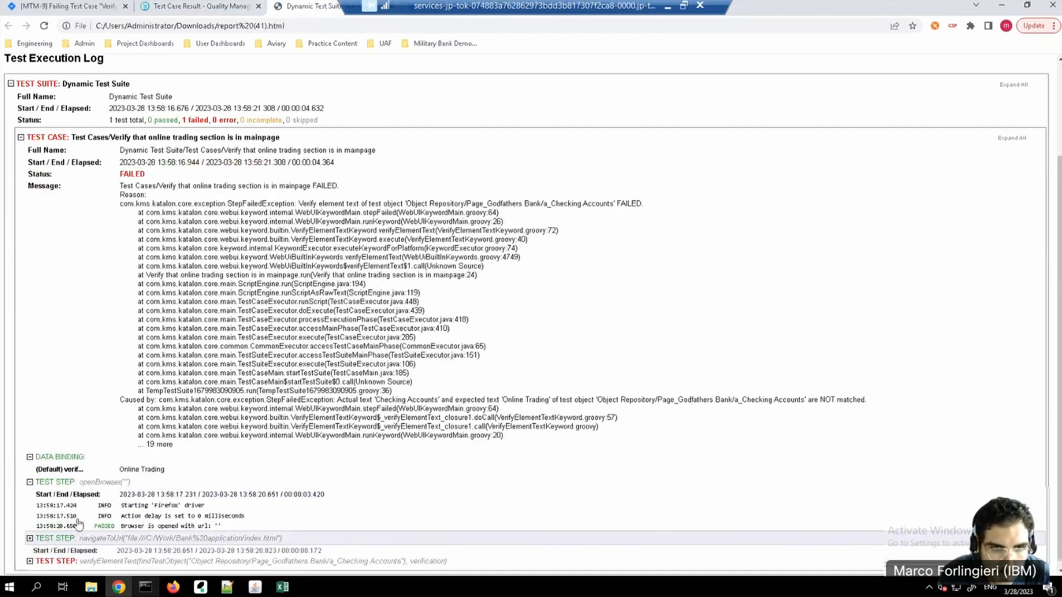
scroll(97, 527, "down", 1)
left_click(36, 554)
scroll(142, 427, "down", 3)
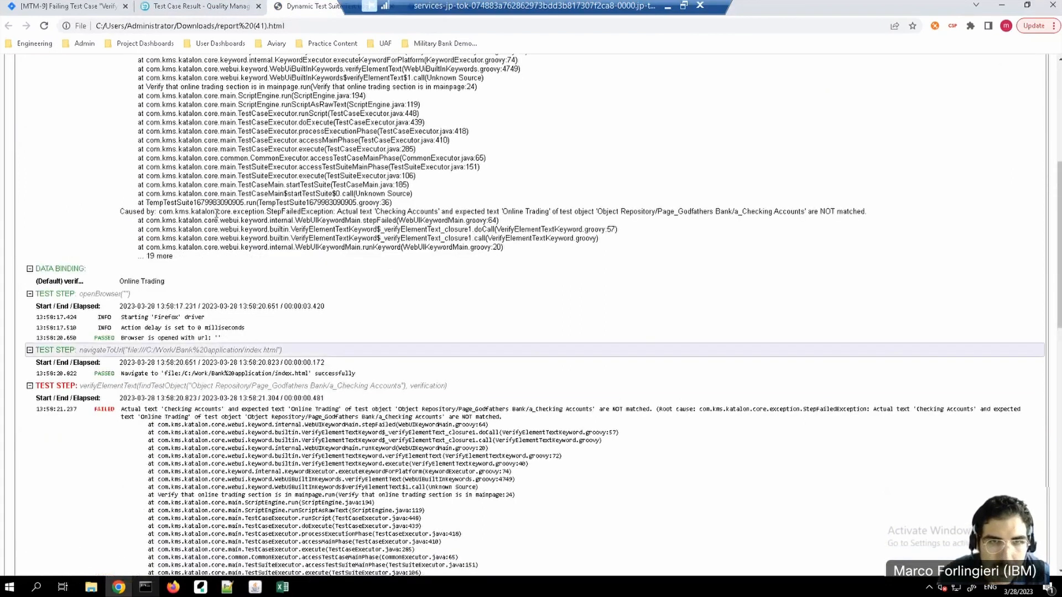
Step: Examine the failure messages, the failed verifyElementText step and the captured bank page screenshots in the execution log
scroll(275, 294, "up", 5)
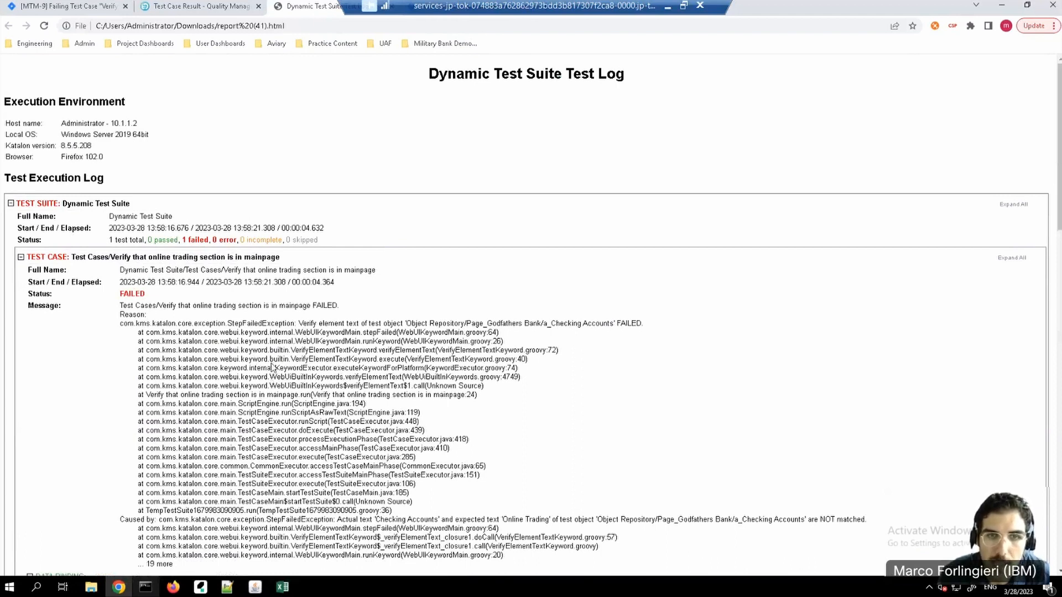
scroll(272, 368, "down", 8)
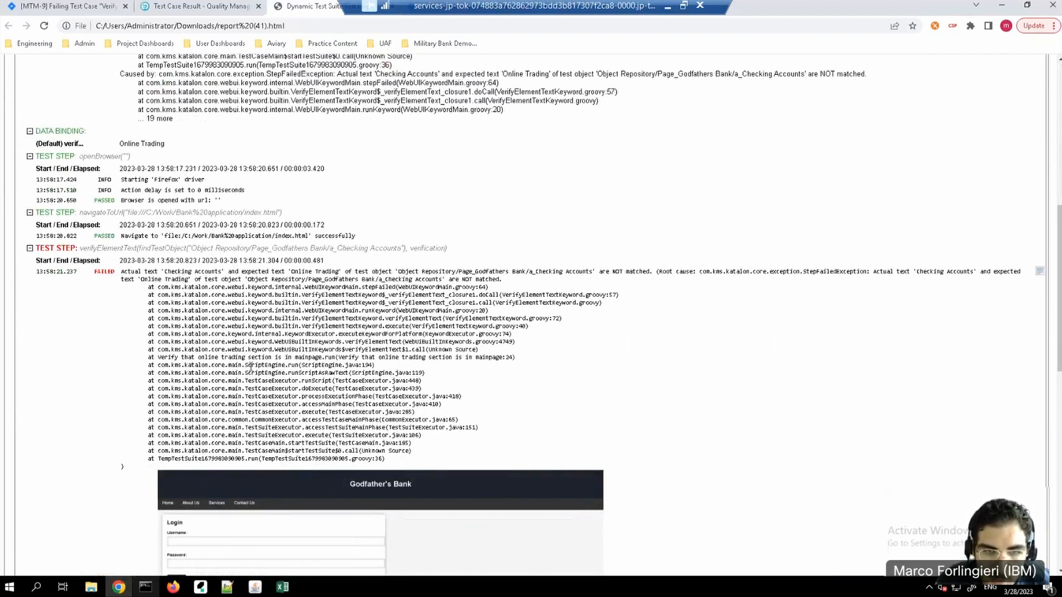
scroll(251, 368, "down", 3)
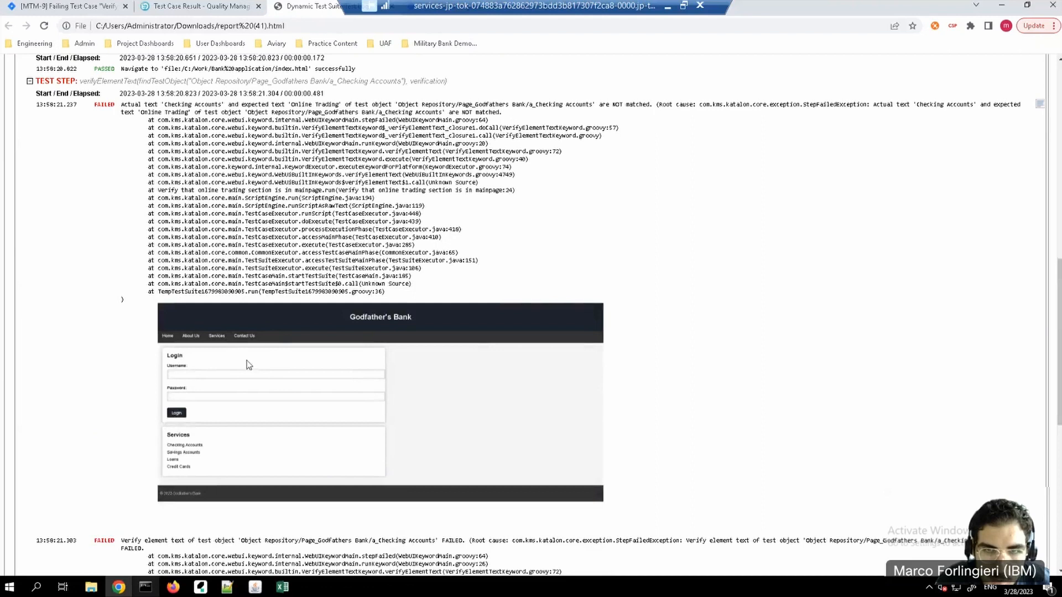
scroll(247, 430, "down", 2)
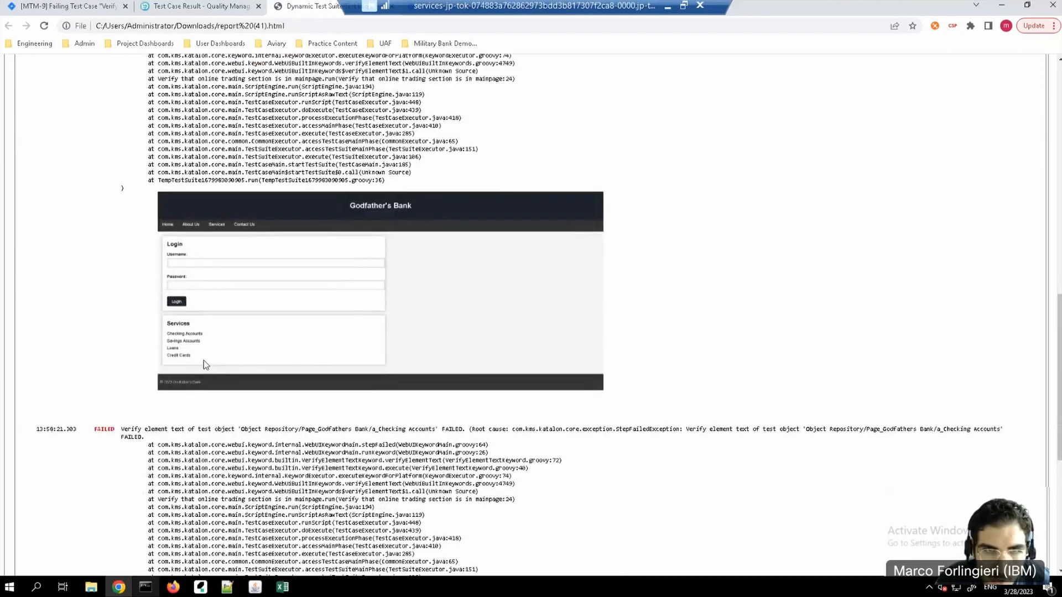
scroll(205, 363, "down", 4)
scroll(204, 370, "down", 2)
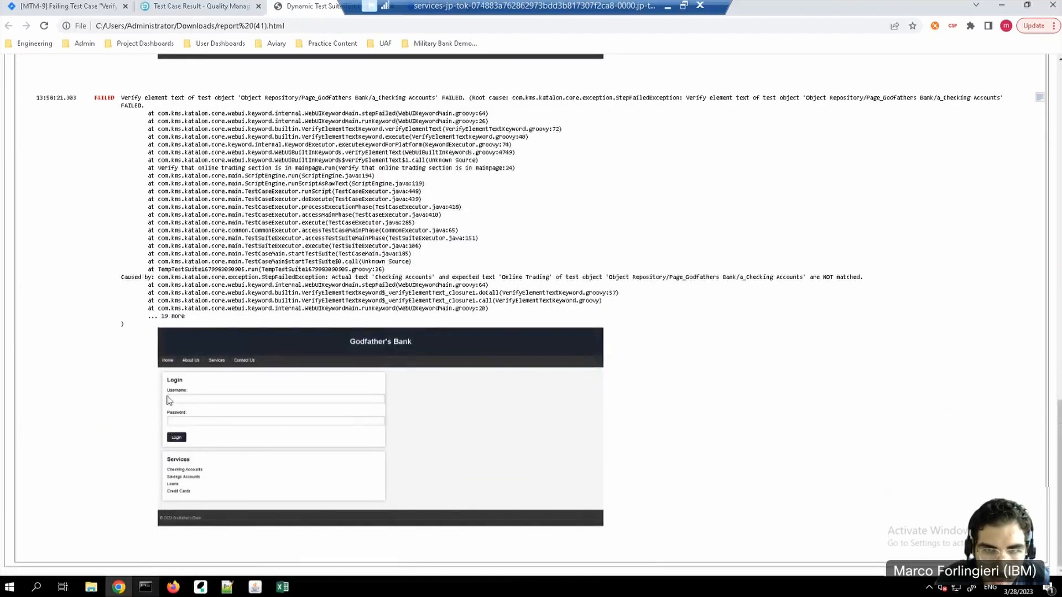
scroll(208, 380, "up", 2)
scroll(208, 382, "down", 14)
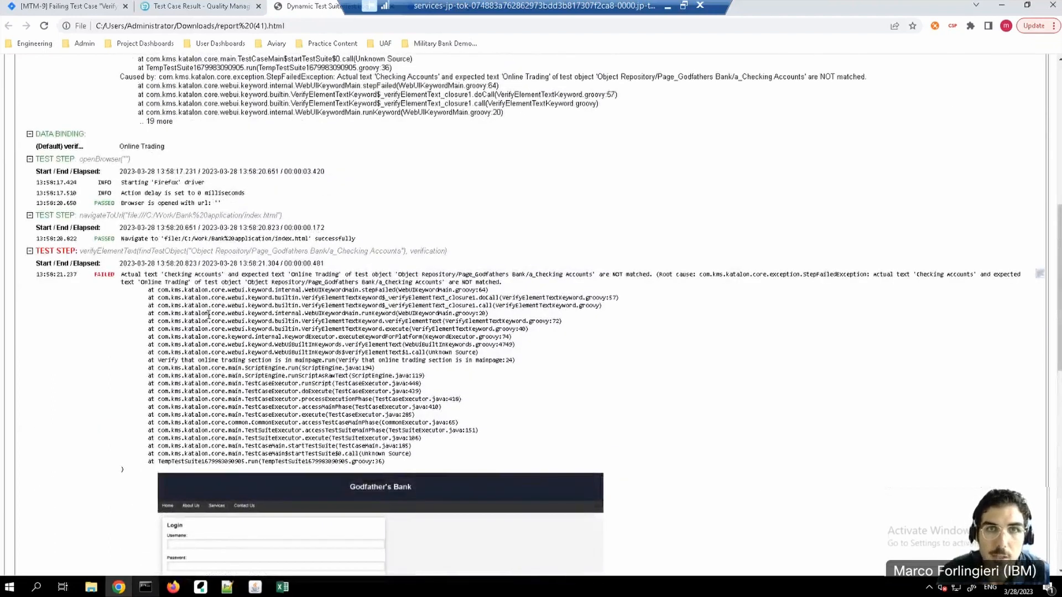
scroll(209, 314, "up", 6)
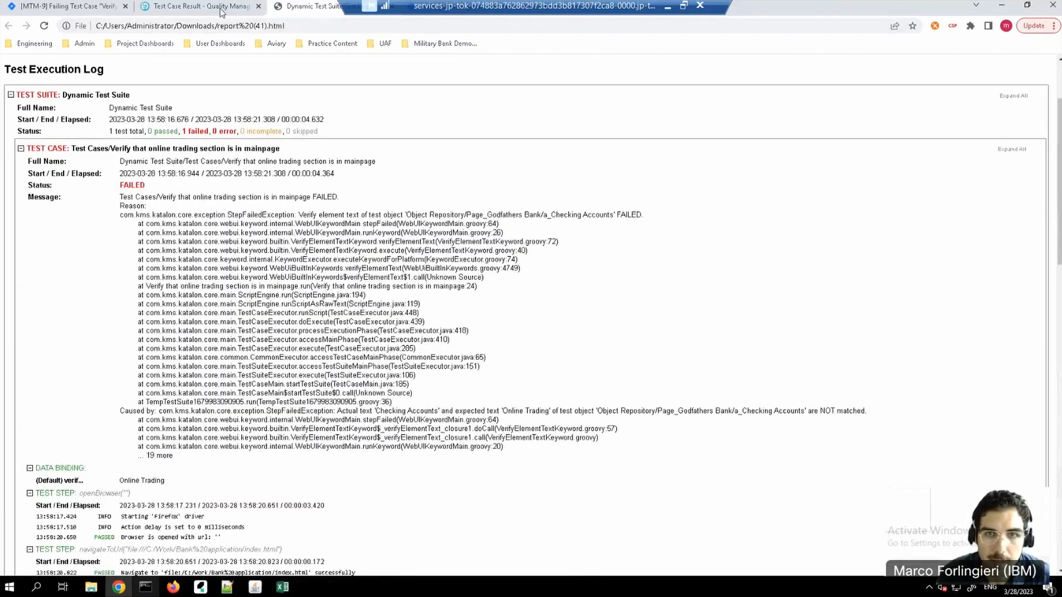
Step: Return to test case result 372 and start a new defect from its Defects section in the MTM Planning artifact container
left_click(221, 11)
scroll(232, 308, "up", 3)
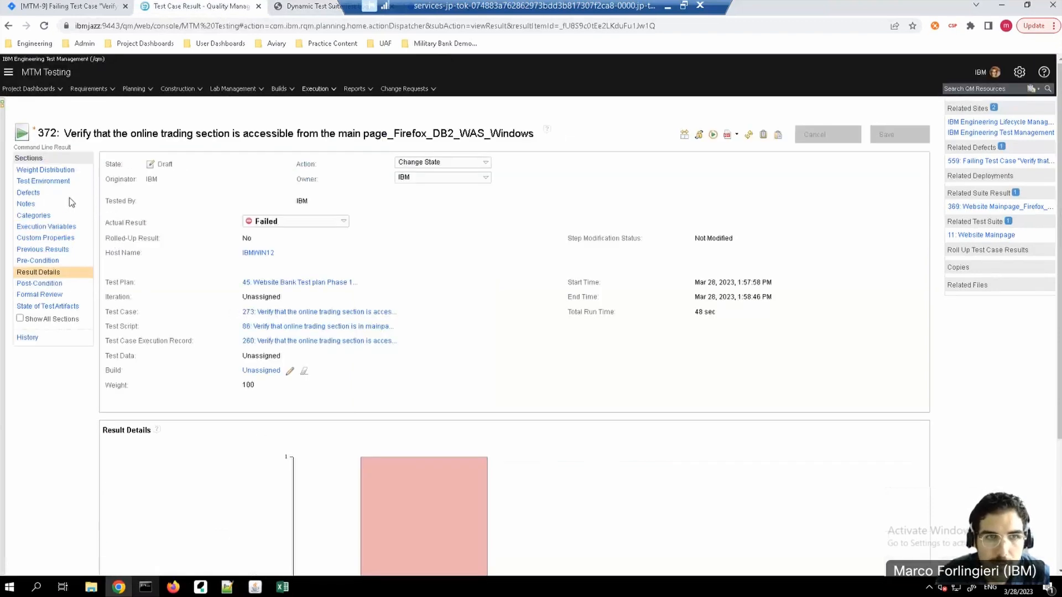
left_click(25, 194)
scroll(580, 442, "down", 1)
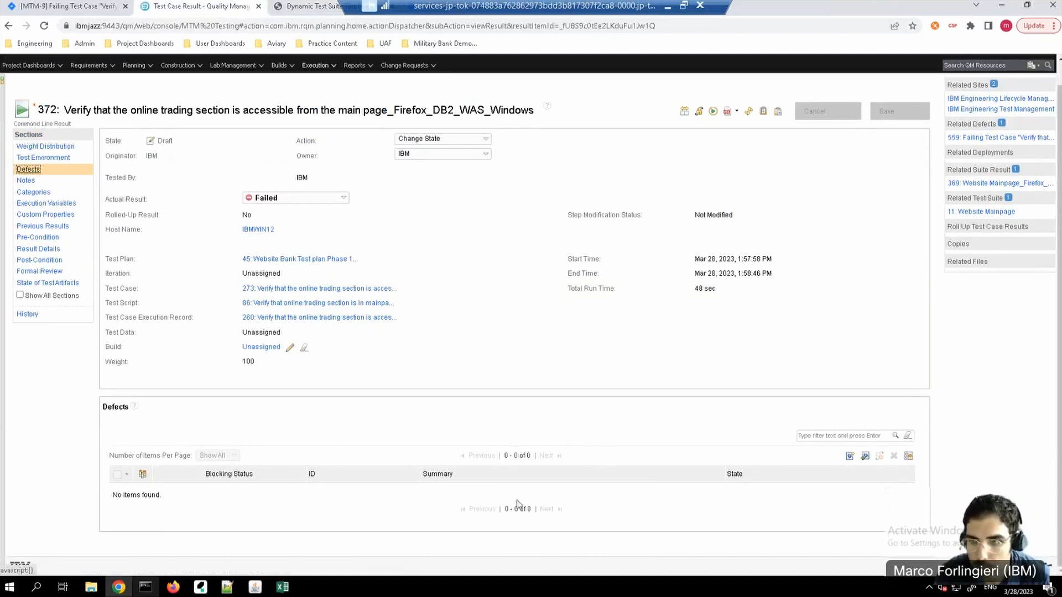
left_click(850, 457)
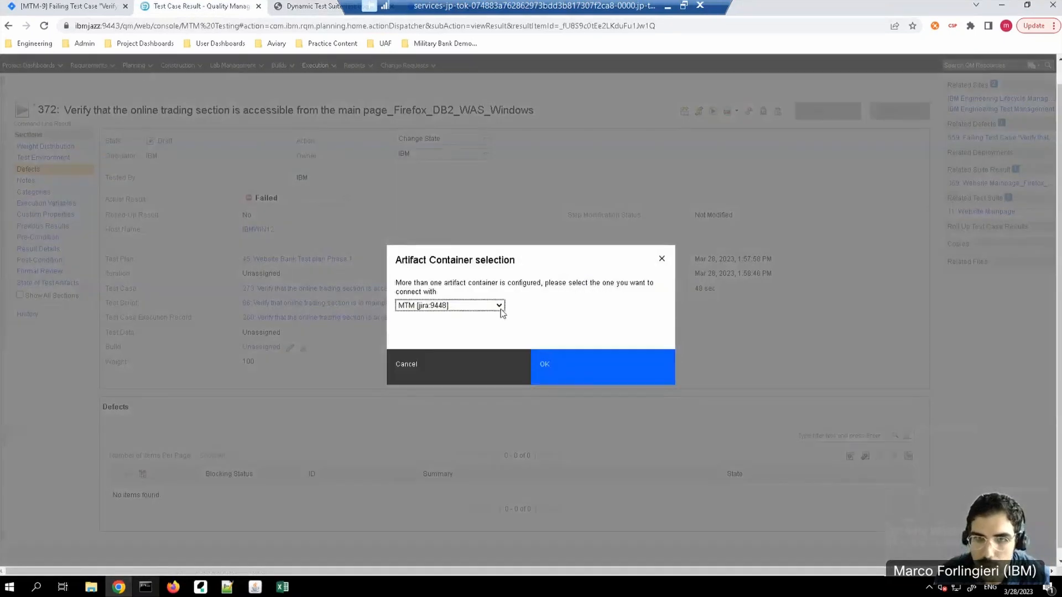
left_click(500, 308)
left_click(472, 322)
left_click(588, 372)
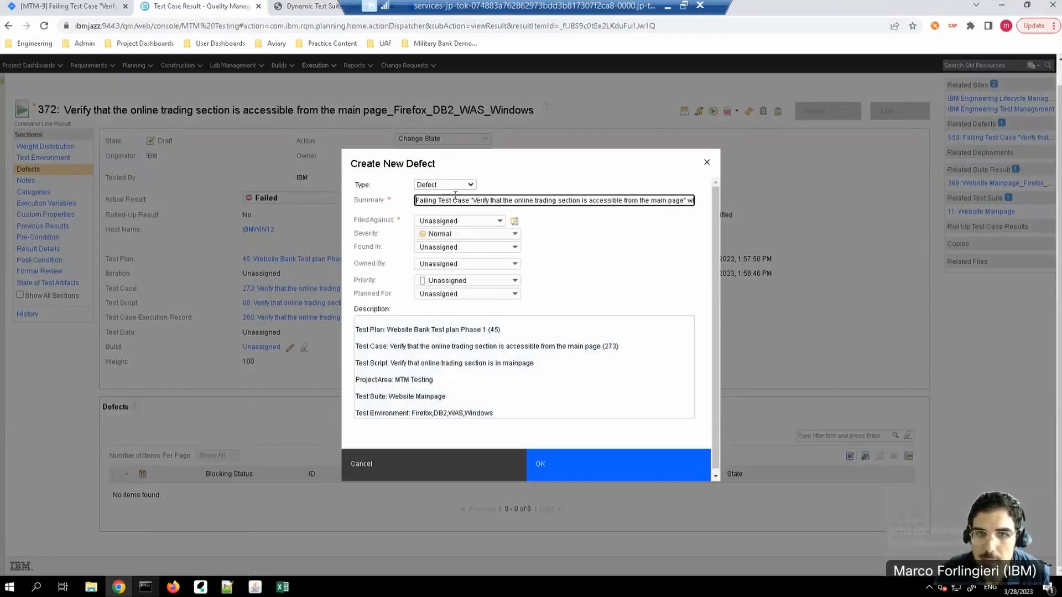
Step: Set the new defect's severity to Normal and Found In to Unassigned, and assign the team member as owner
left_click(514, 236)
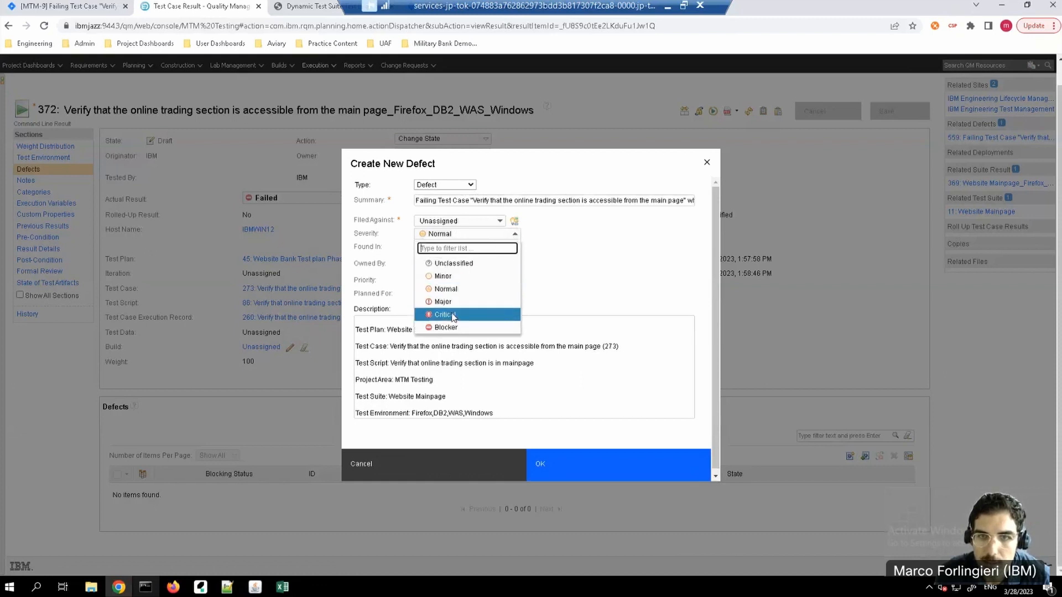
left_click(448, 289)
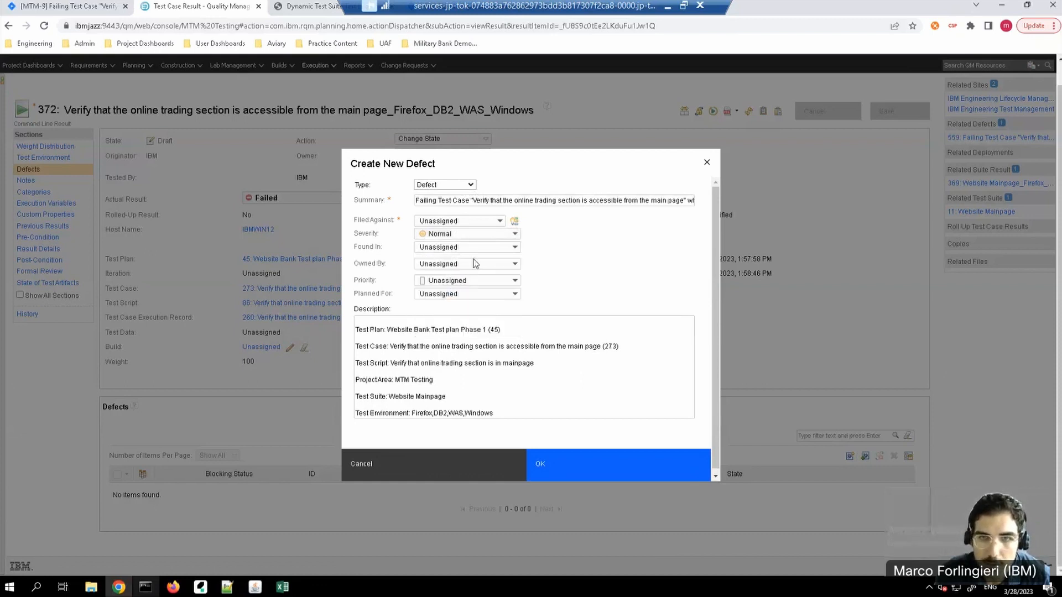
left_click(513, 248)
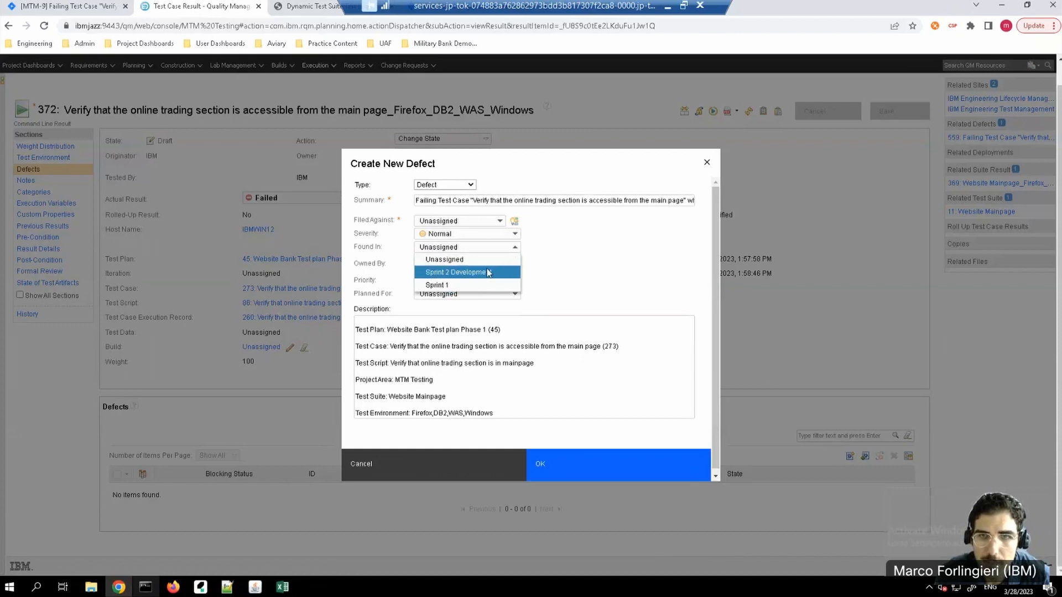
left_click(469, 260)
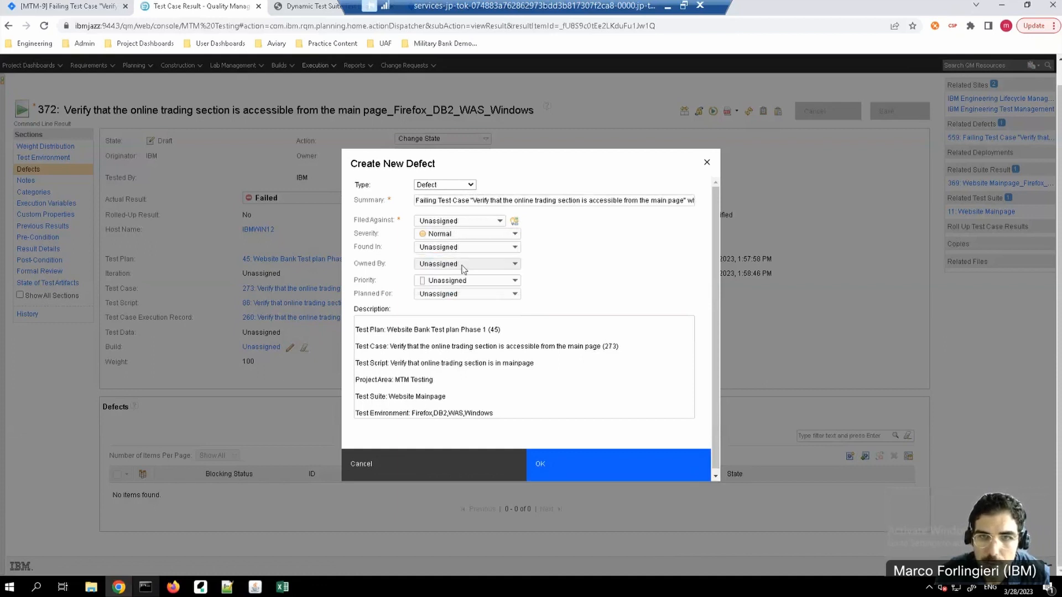
left_click(513, 264)
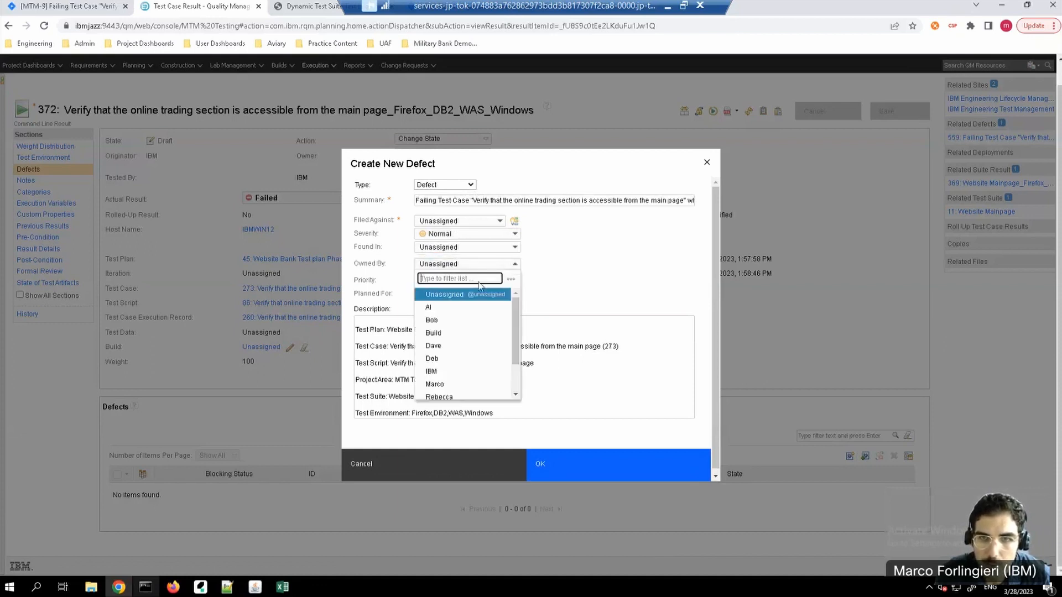
left_click(437, 383)
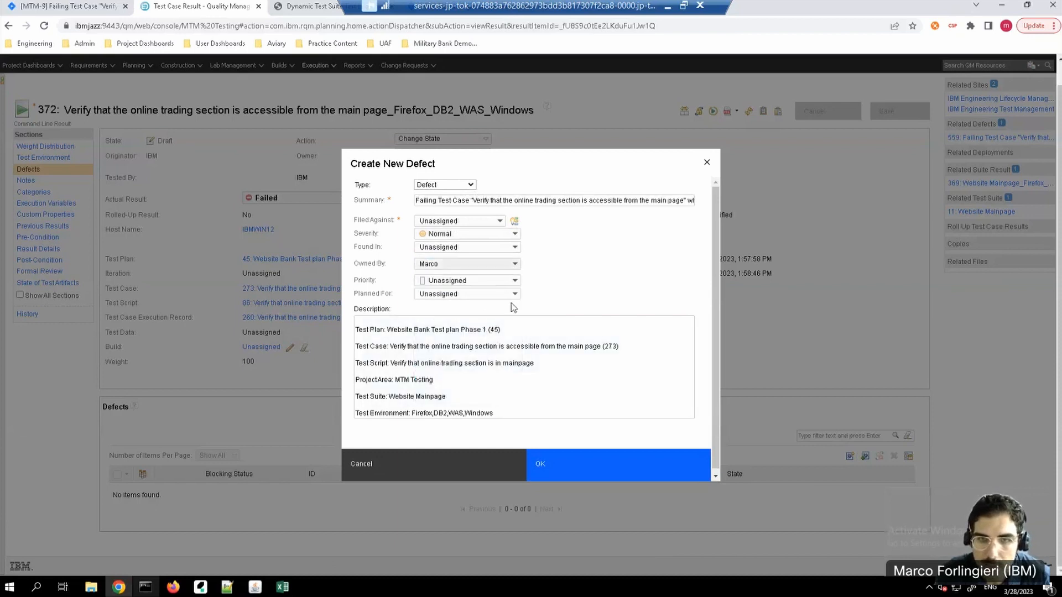
Step: Set the defect's priority to Medium and Planned For to Product Backlog, then try to submit it
left_click(510, 285)
left_click(465, 315)
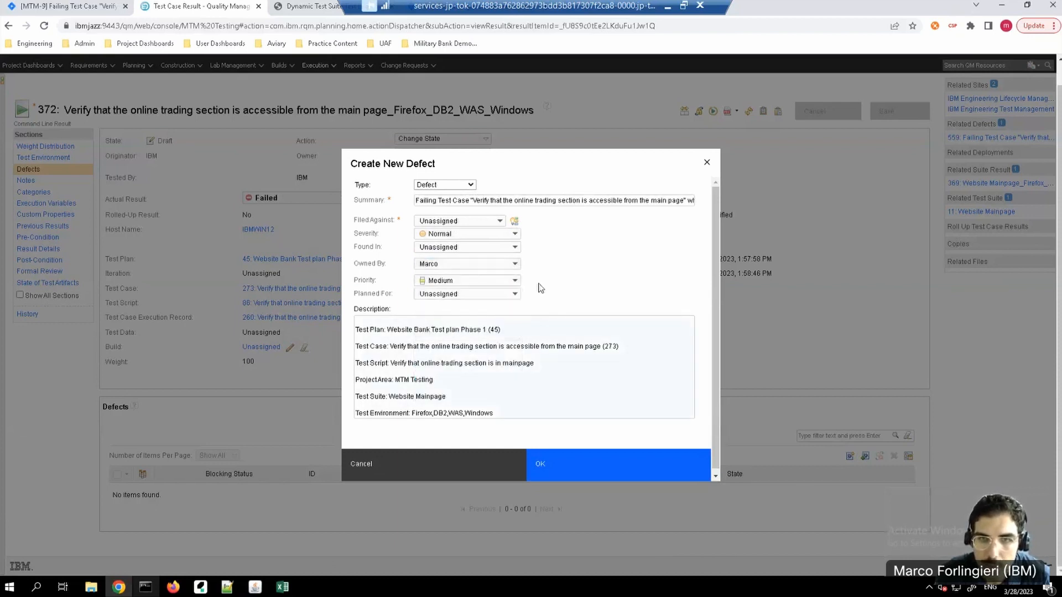
left_click(514, 296)
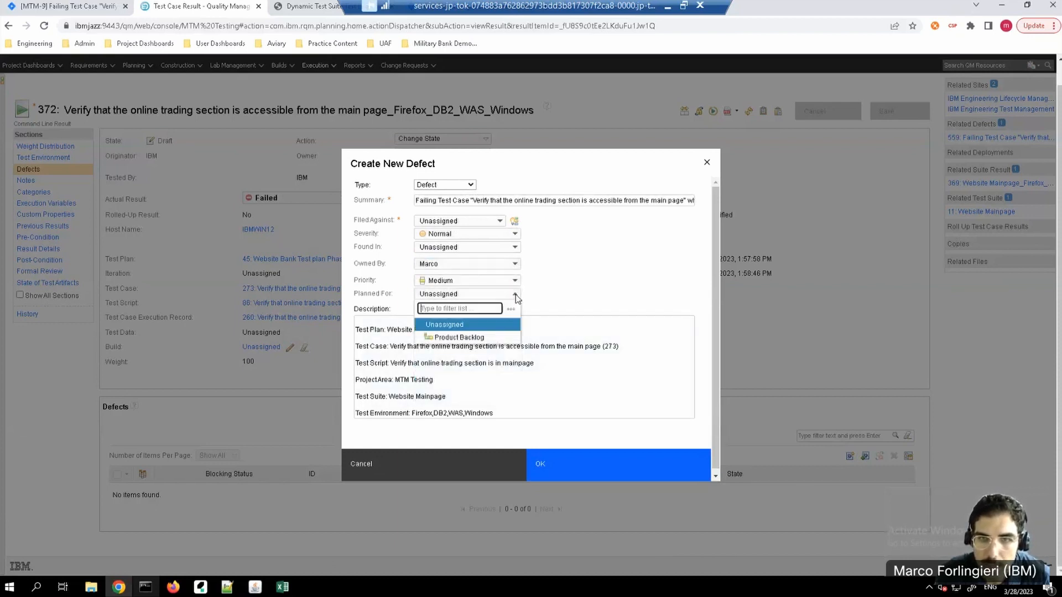
left_click(459, 341)
scroll(588, 380, "down", 1)
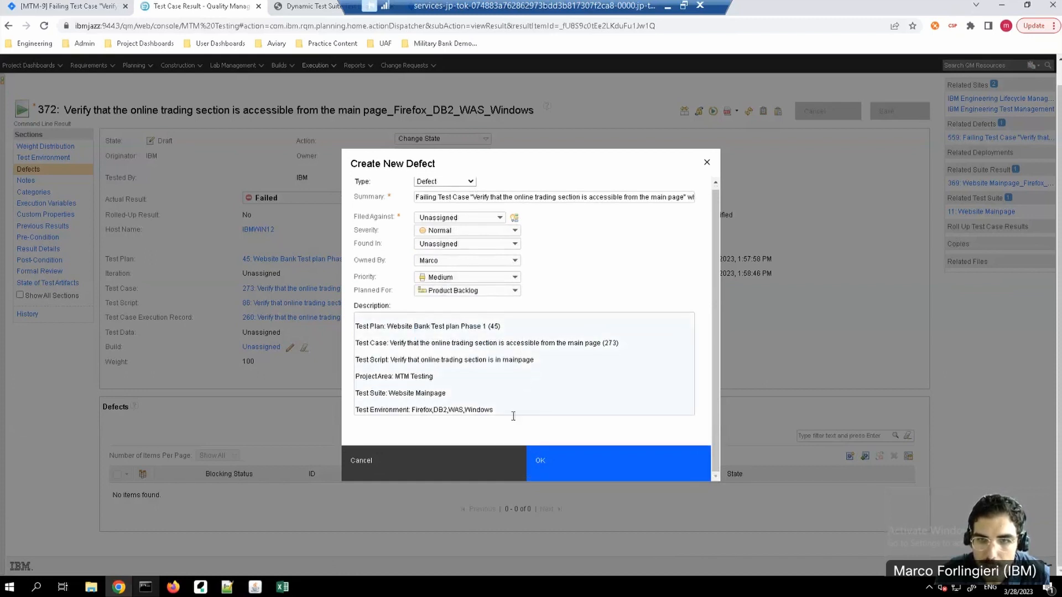
left_click(574, 468)
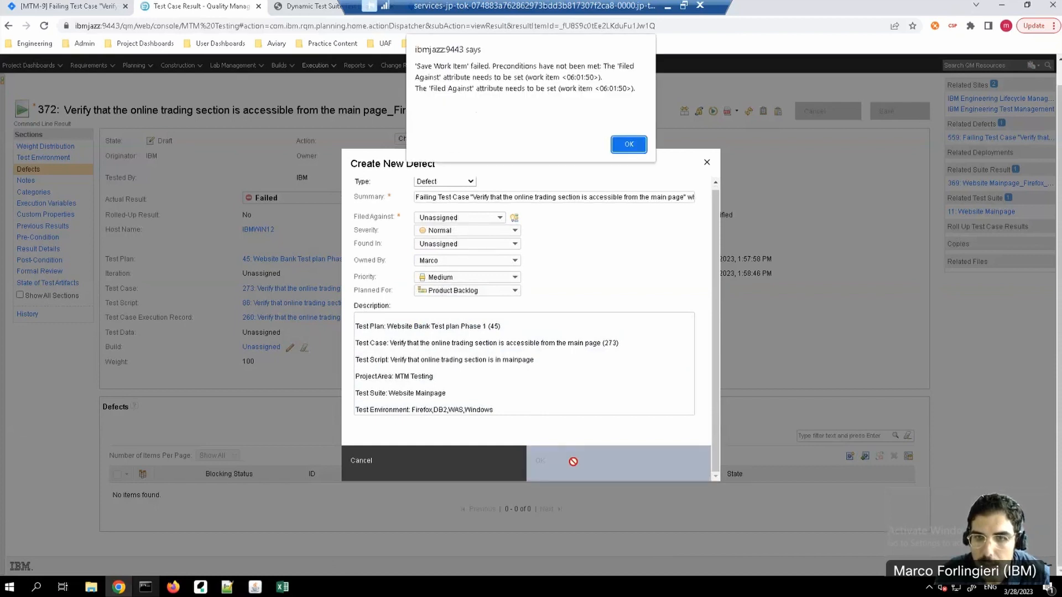
Step: Set the defect's Filed Against to JKE, create it and save test case result 372
left_click(629, 144)
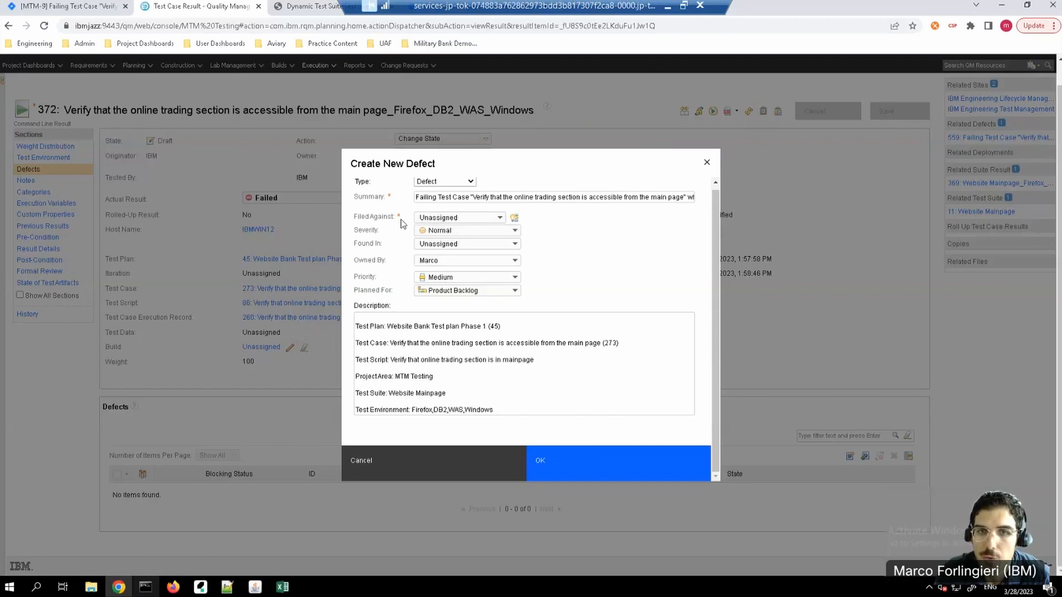
left_click(506, 221)
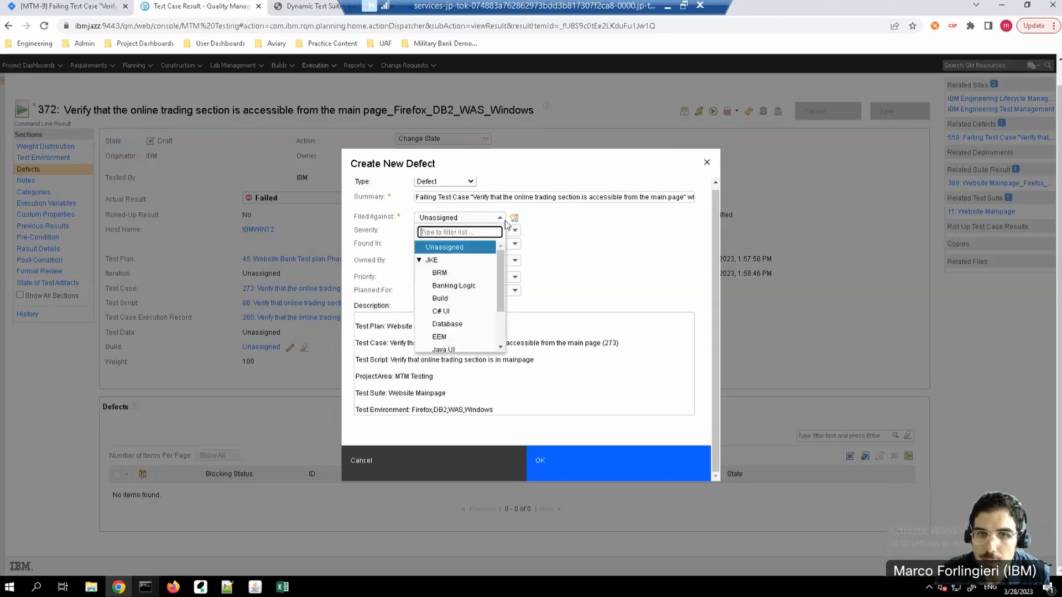
left_click(436, 261)
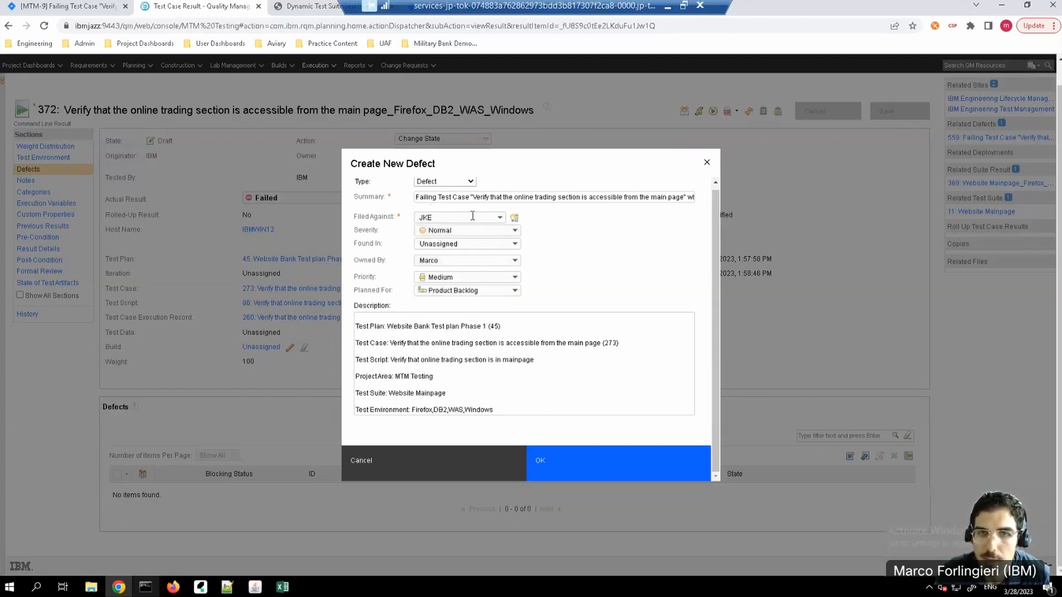
left_click(583, 471)
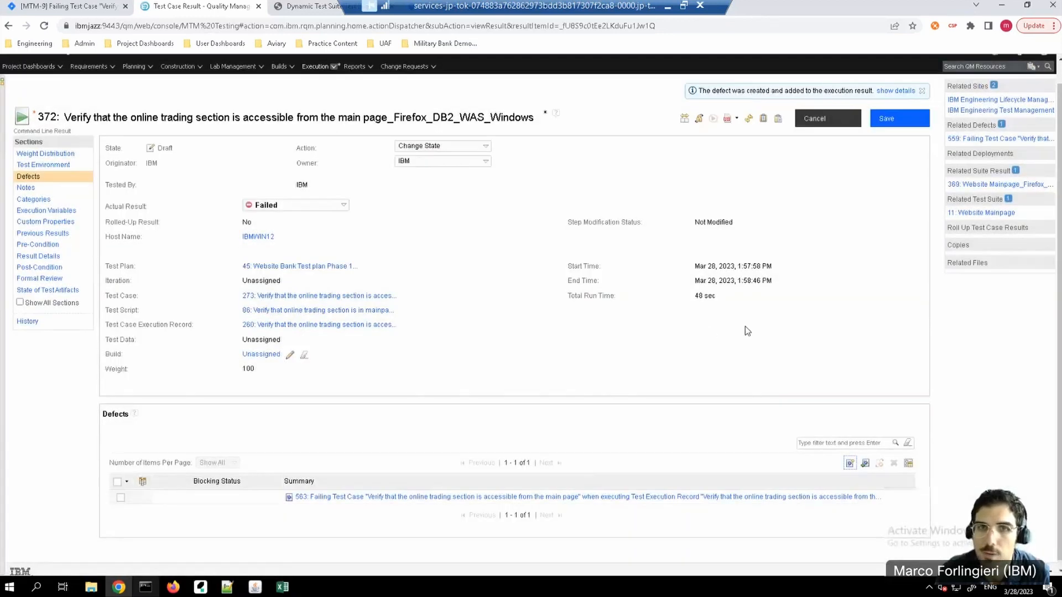
left_click(900, 122)
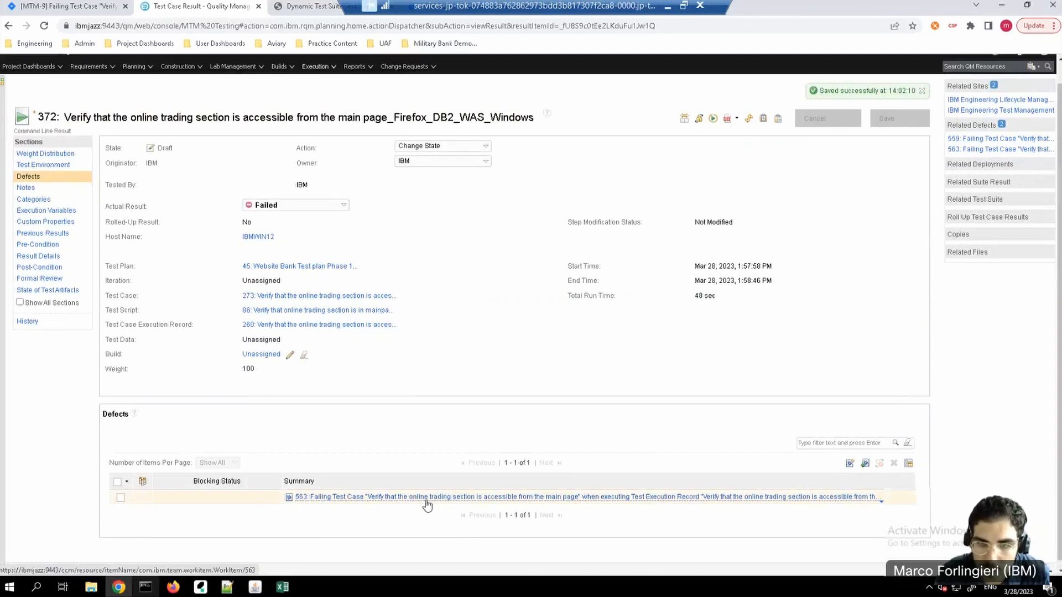
Step: Open the newly linked defect in MTM Planning, review its links to requirement, test and plan items, and return to its overview
mouse_move(426, 504)
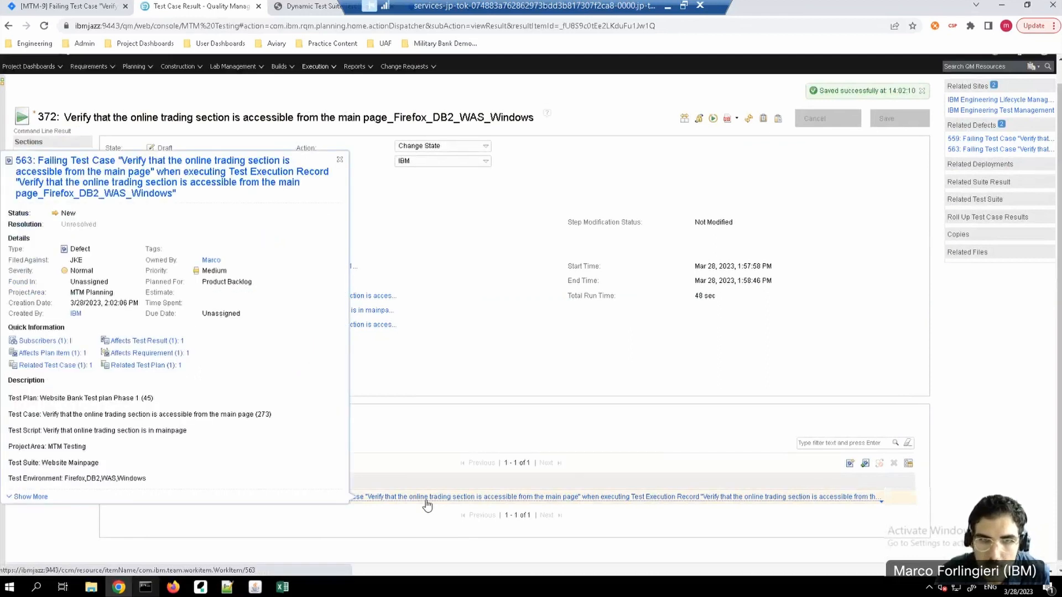
left_click(138, 187)
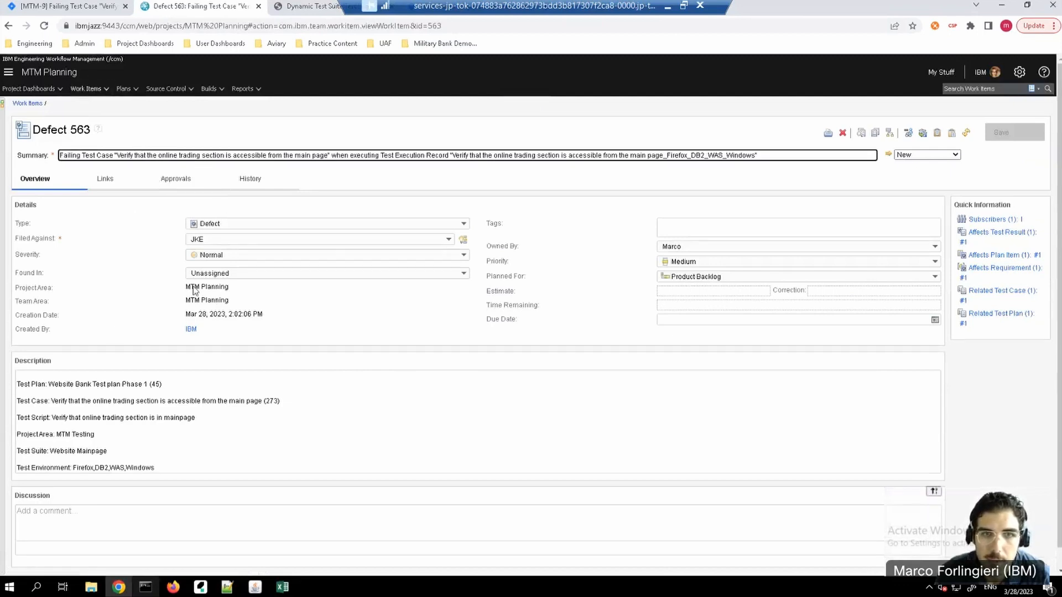
left_click(105, 179)
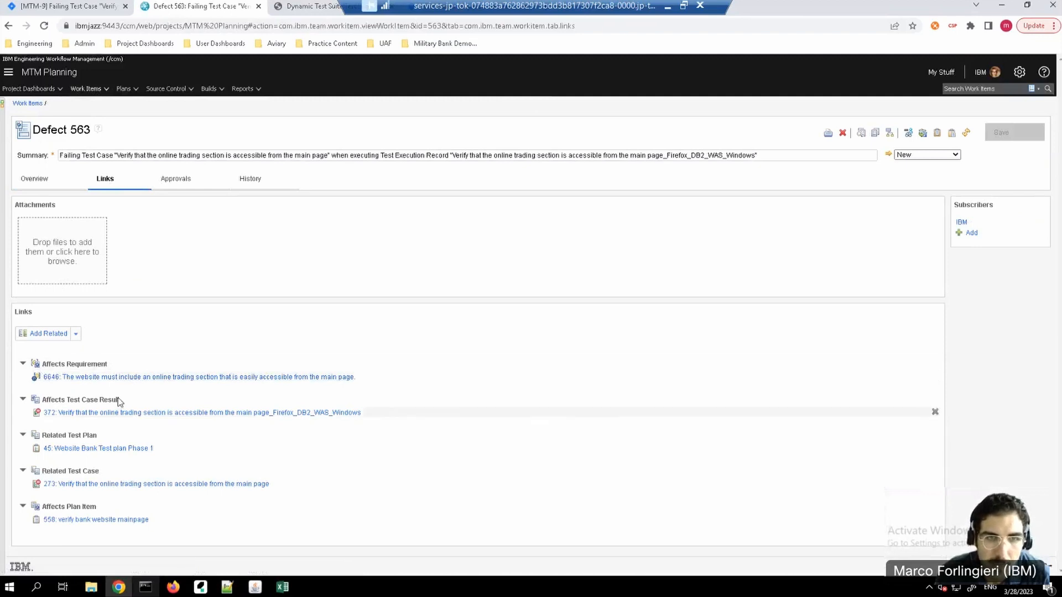
left_click(44, 179)
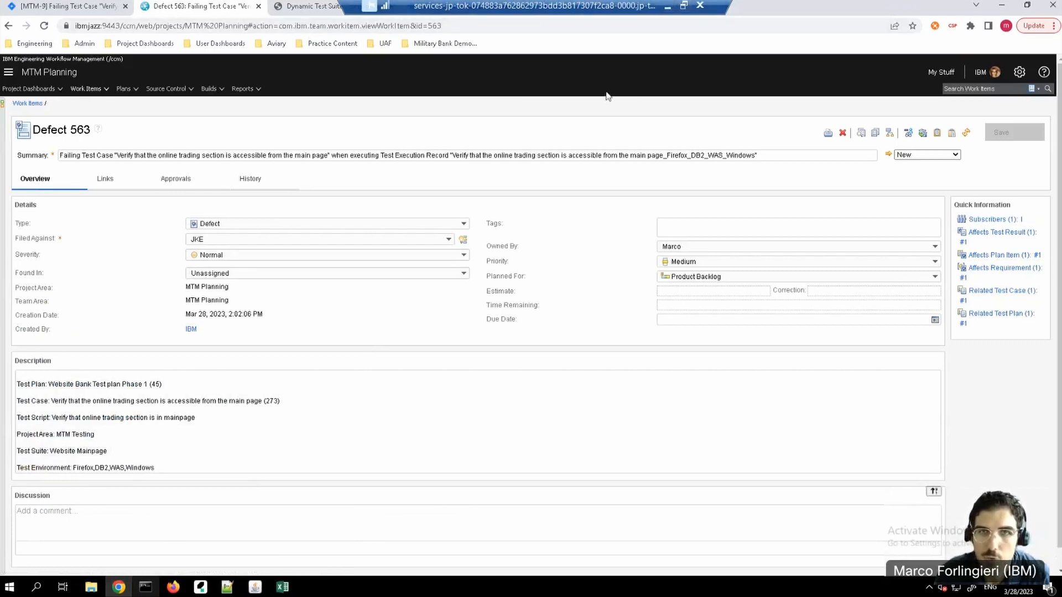
key("super")
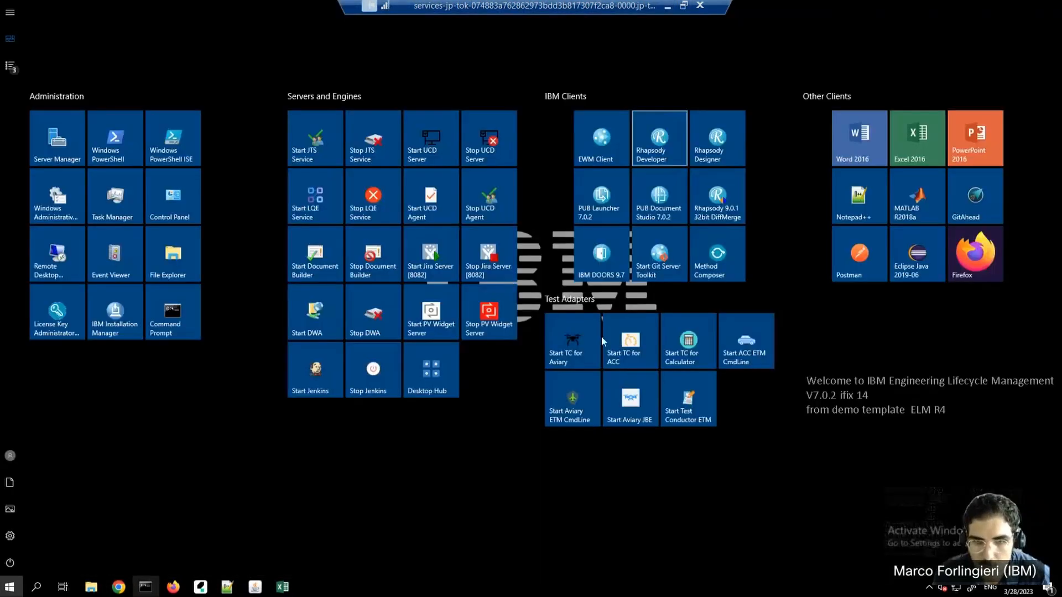
key("super")
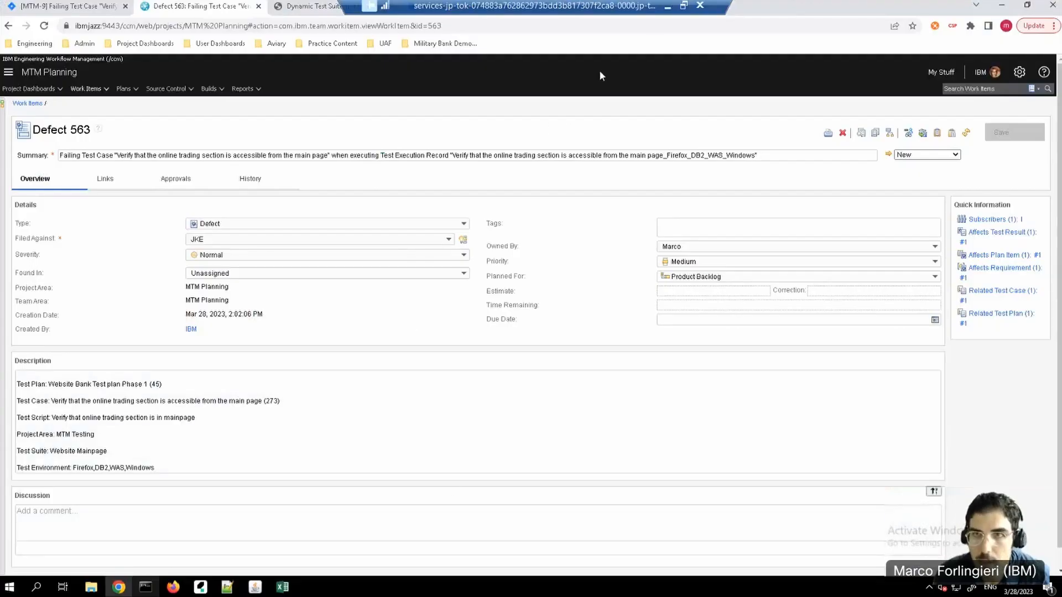
left_click(669, 8)
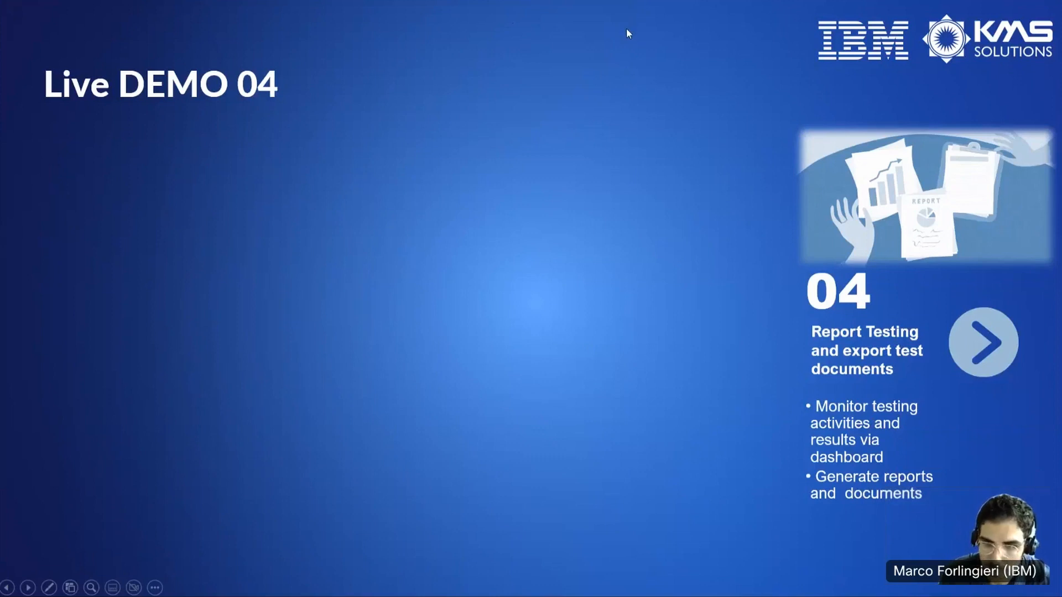
key("super")
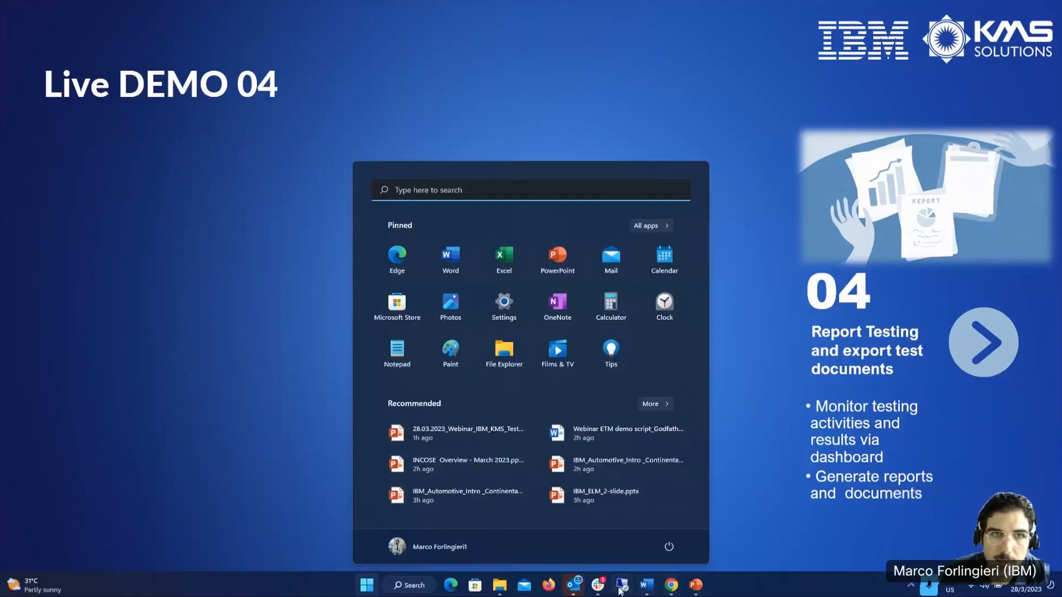
left_click(622, 584)
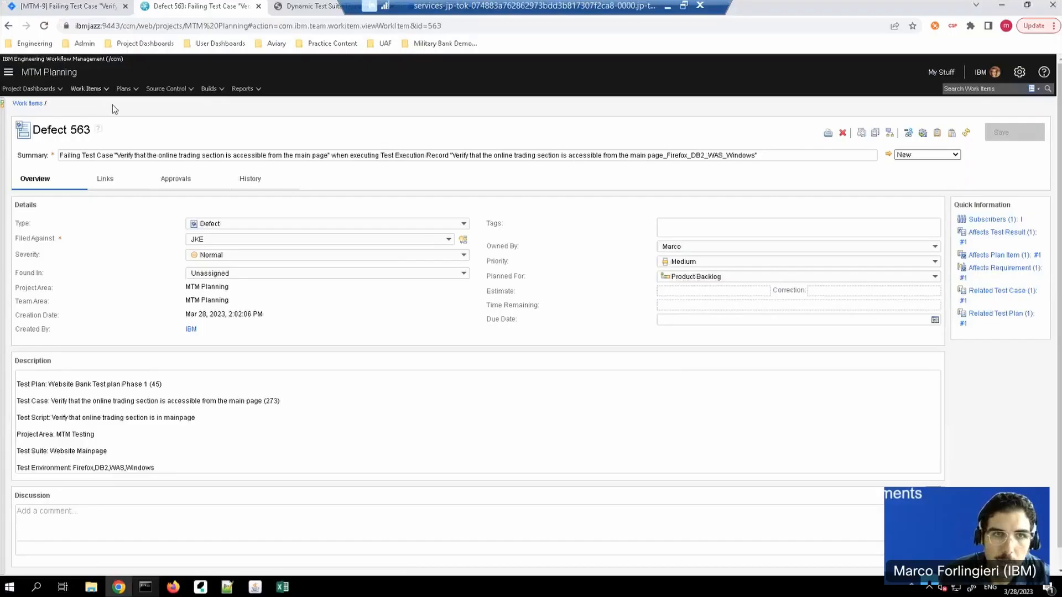
Step: Open the JKE Banking project dashboard in MTM Planning and view its Planning page
left_click(54, 90)
left_click(49, 118)
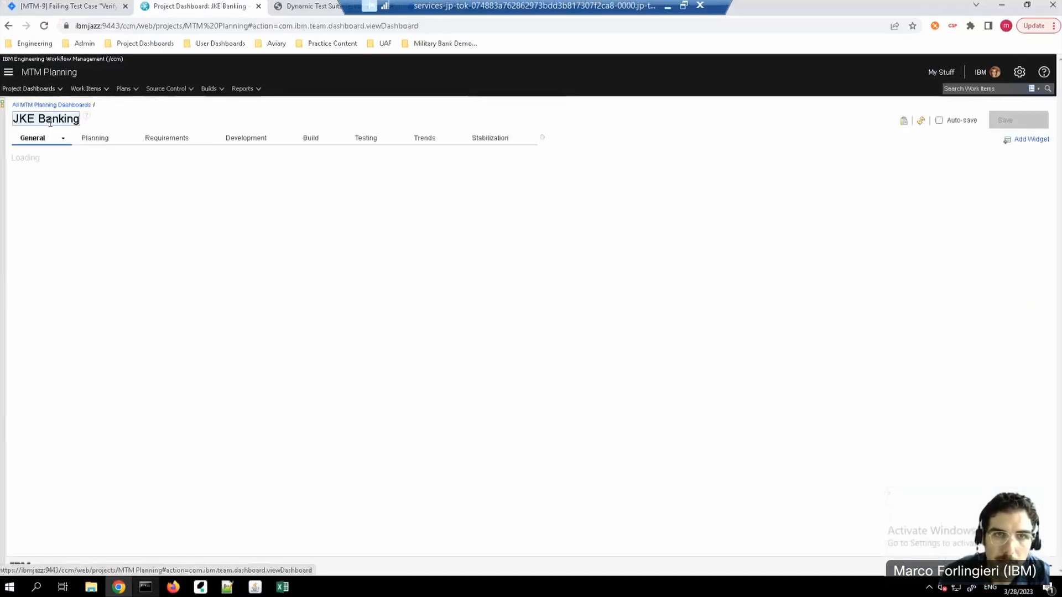
left_click(97, 137)
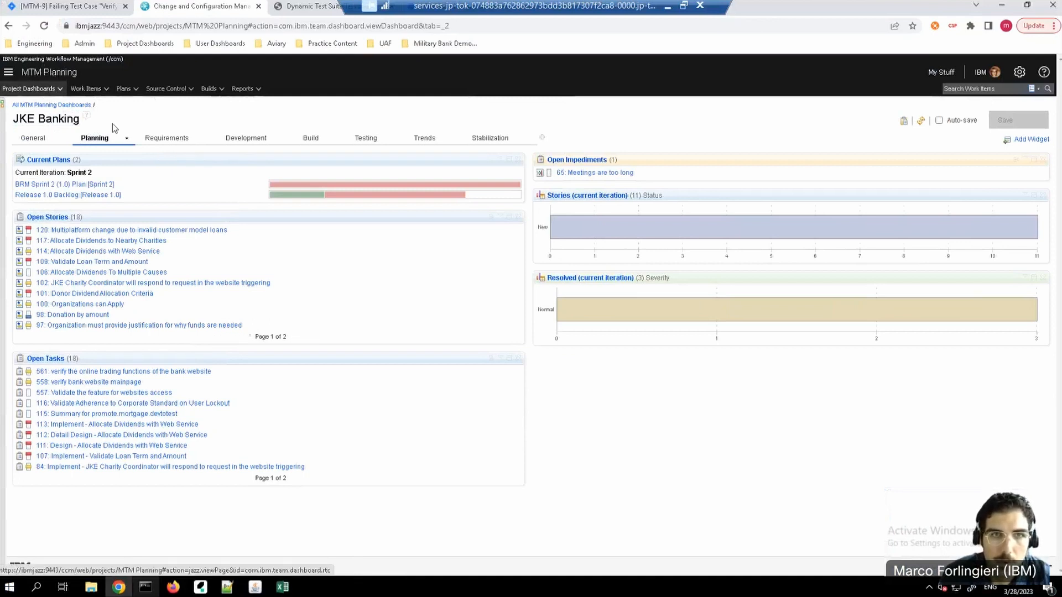
Step: Open the MTM Testing project dashboard and examine requirement test coverage, test cases by environment, requirements tracing and recent changes on its Planning page
left_click(9, 72)
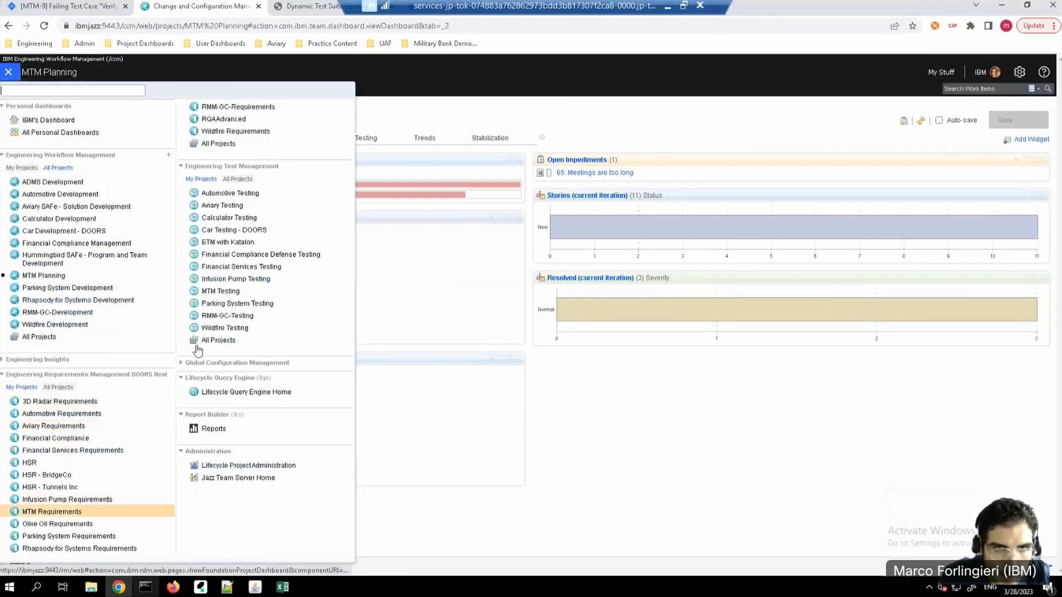
left_click(232, 289)
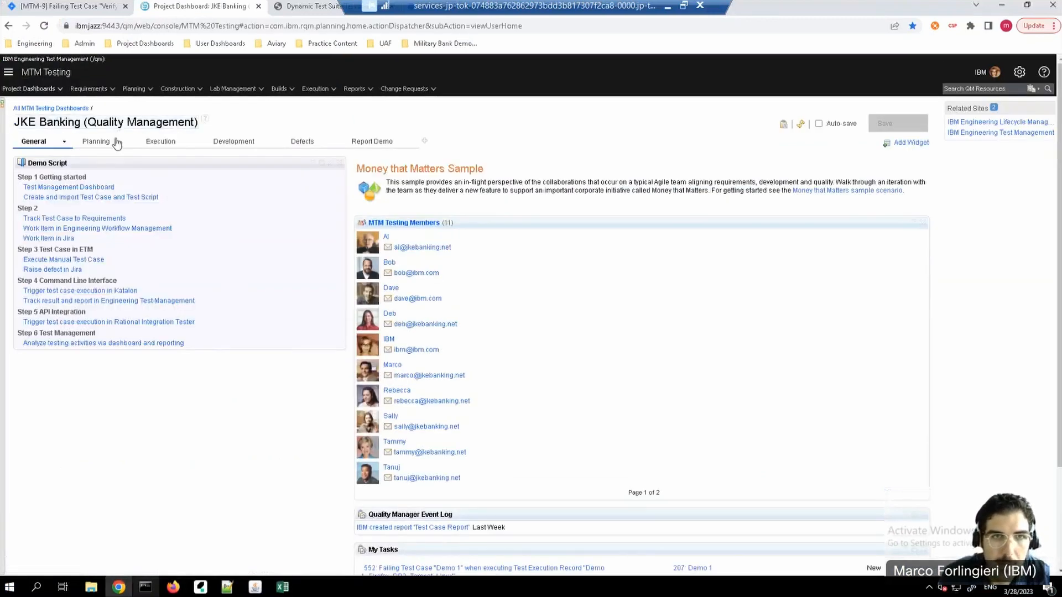
left_click(98, 142)
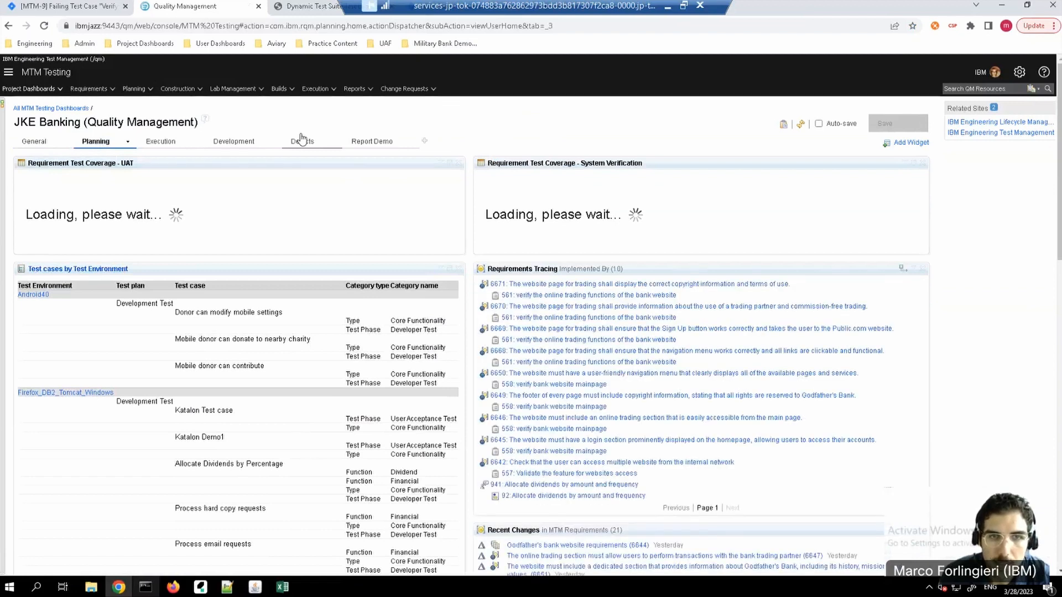
mouse_move(126, 277)
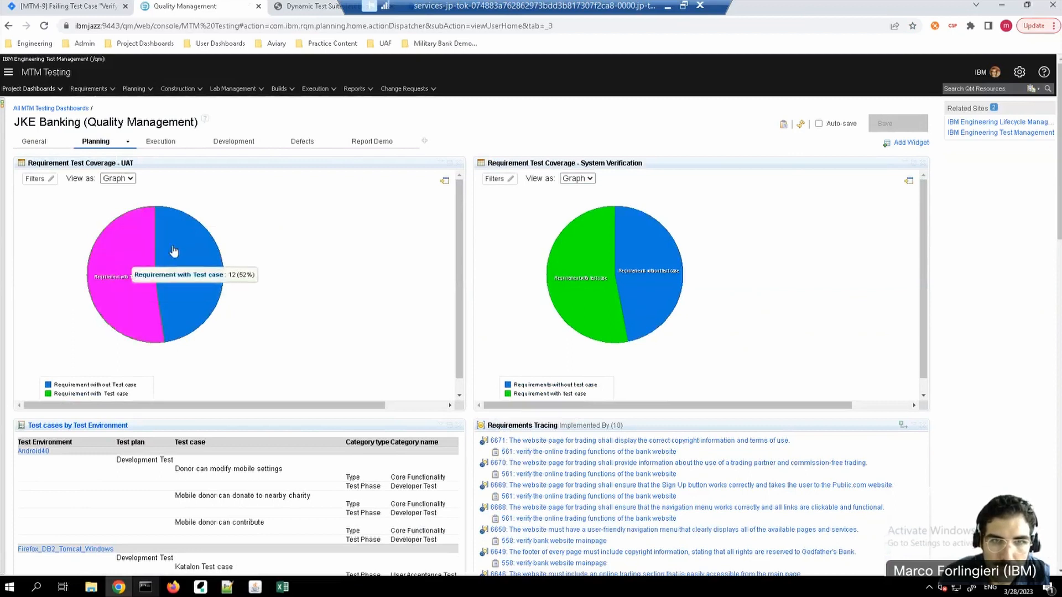
mouse_move(174, 251)
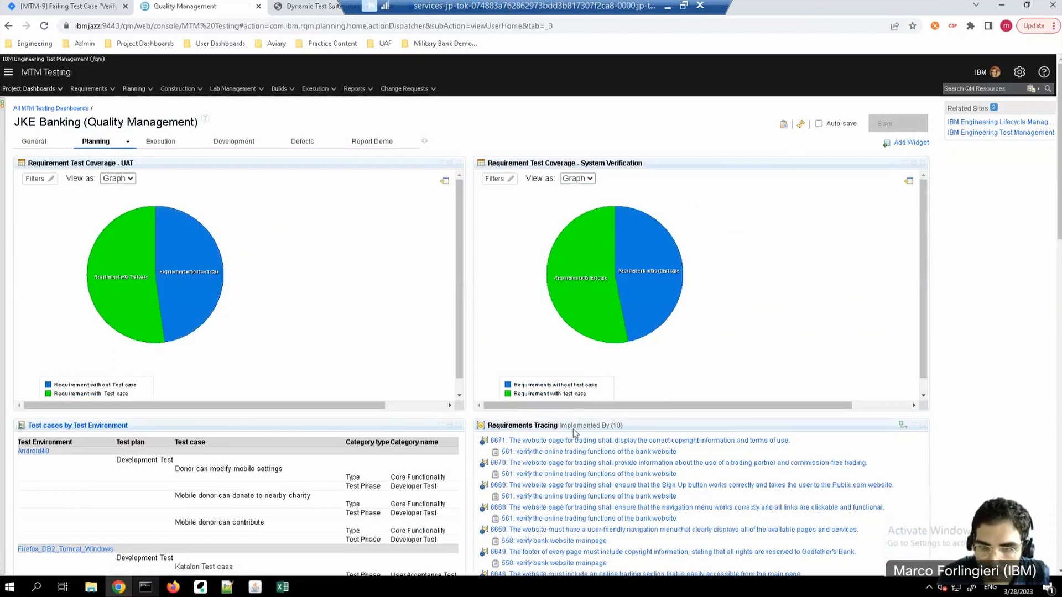
scroll(558, 438, "down", 1)
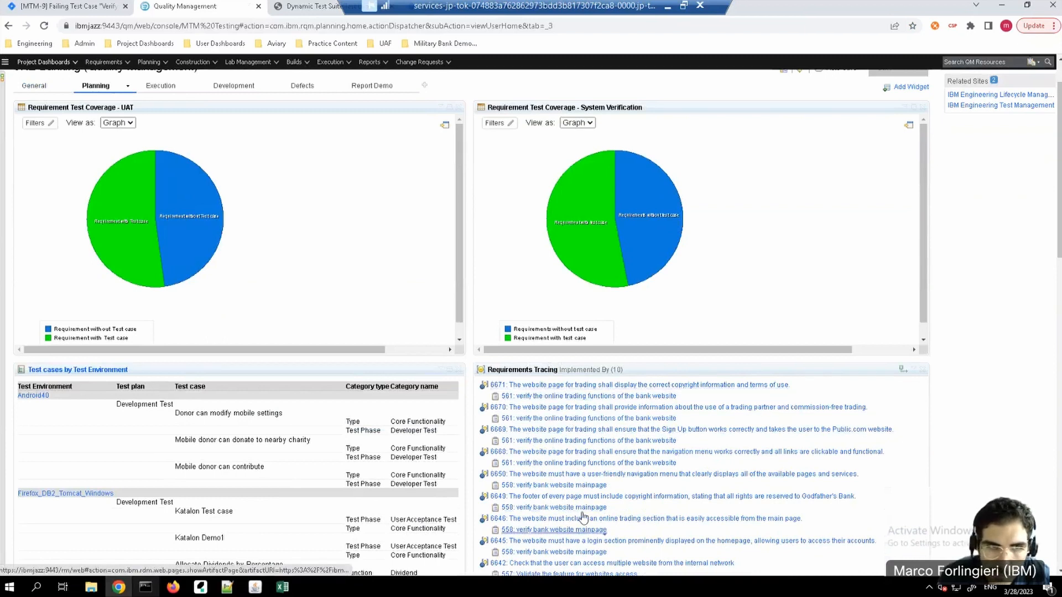
scroll(94, 393, "down", 3)
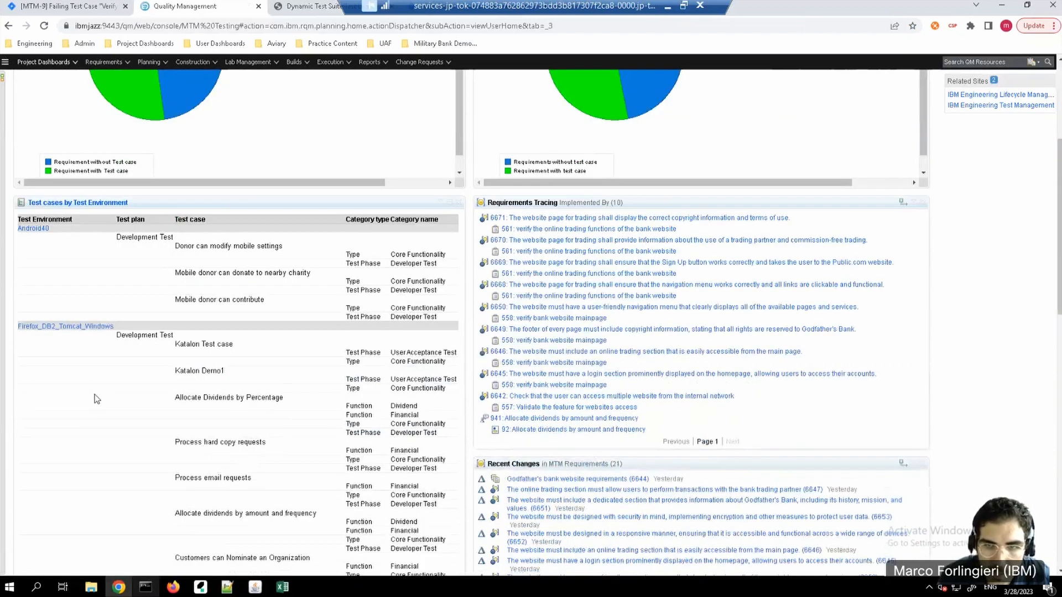
scroll(95, 394, "down", 2)
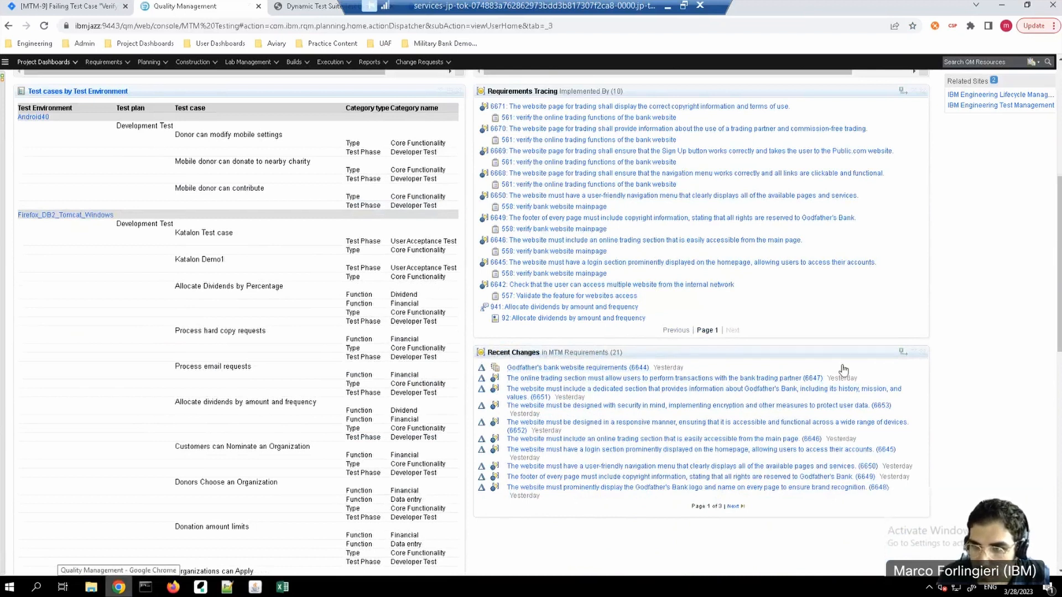
scroll(367, 252, "up", 6)
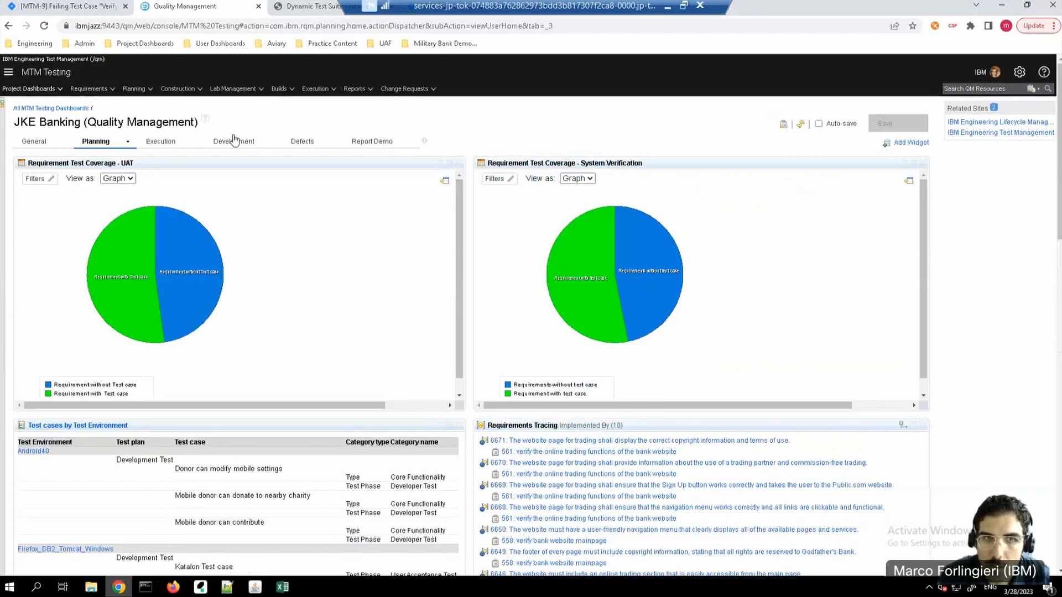
Step: Review the dashboard's Execution status charts, then its Defects charts for regression readiness and defects by owner
left_click(162, 141)
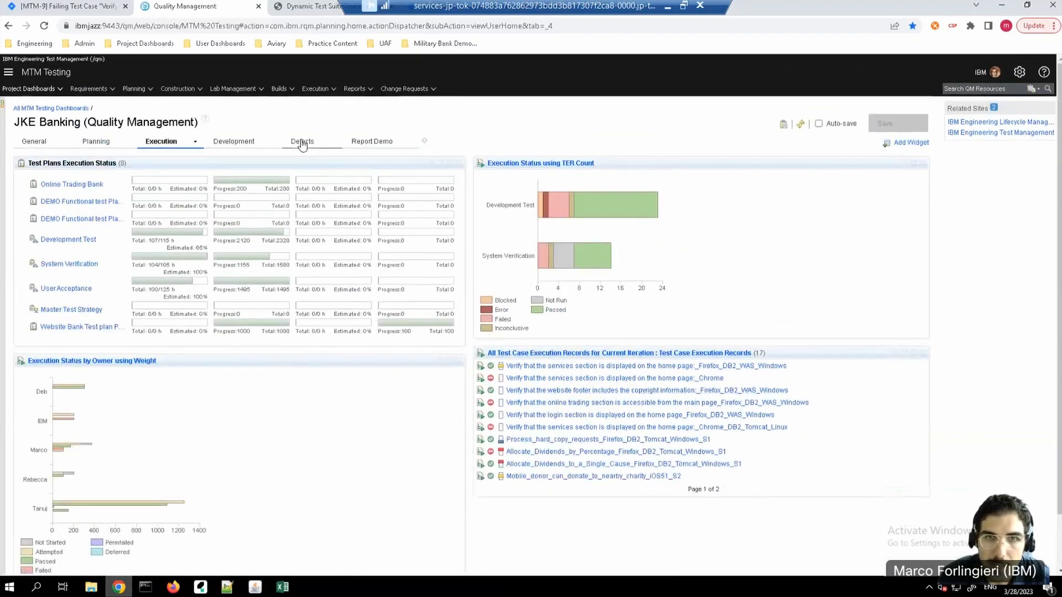
left_click(303, 142)
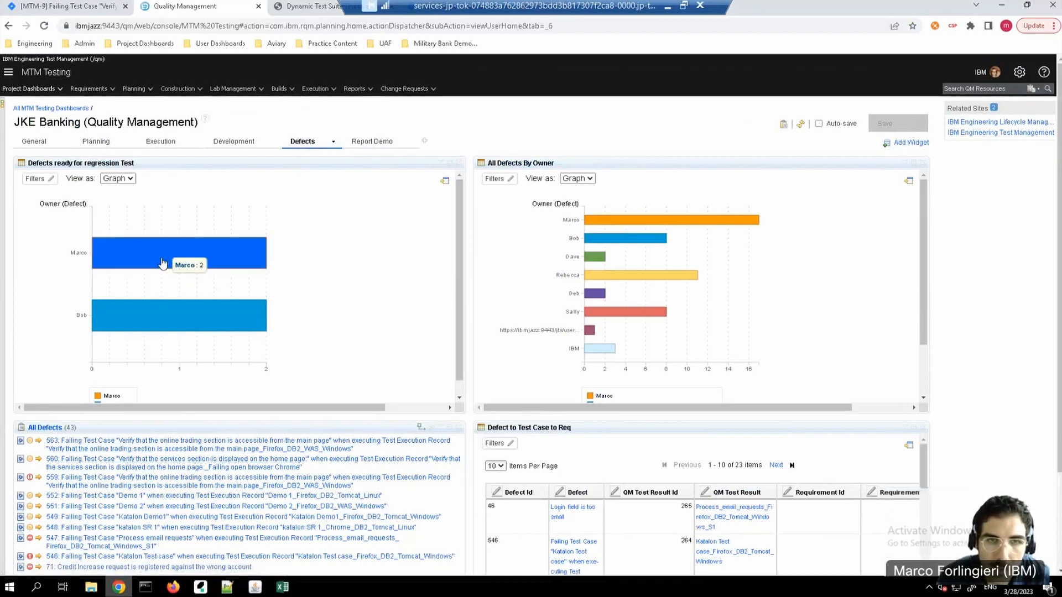
mouse_move(174, 316)
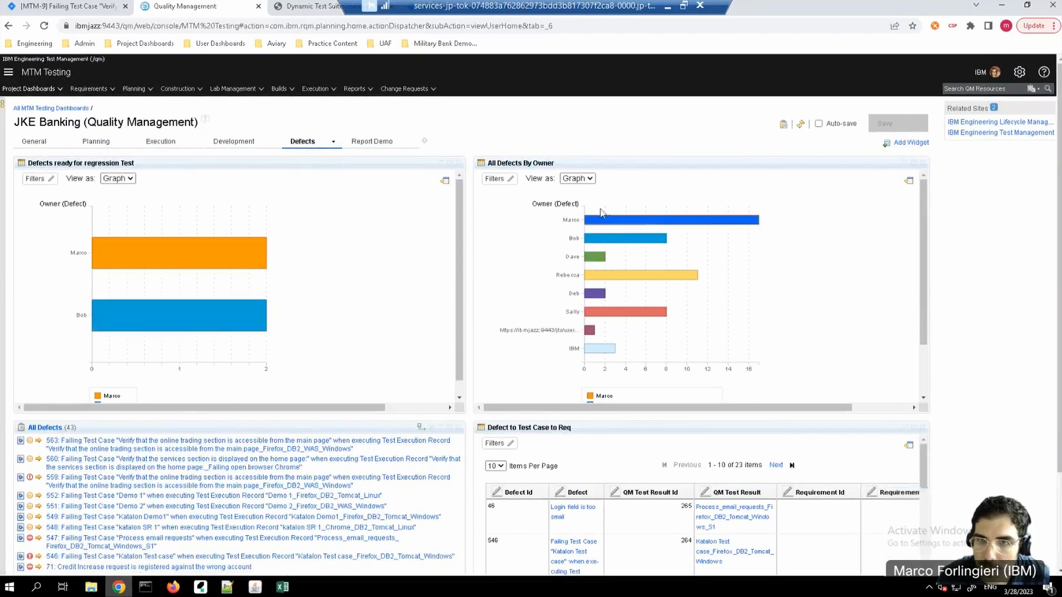
mouse_move(608, 226)
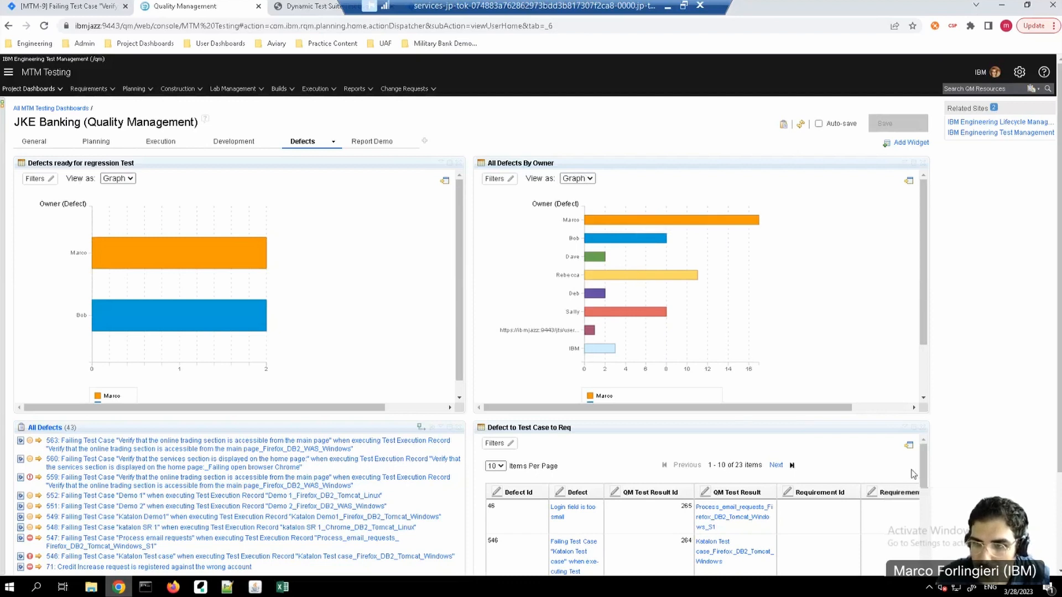
Step: Look through the Traceability Report on the dashboard's Report Demo page, from test plans to result verdicts
left_click(374, 142)
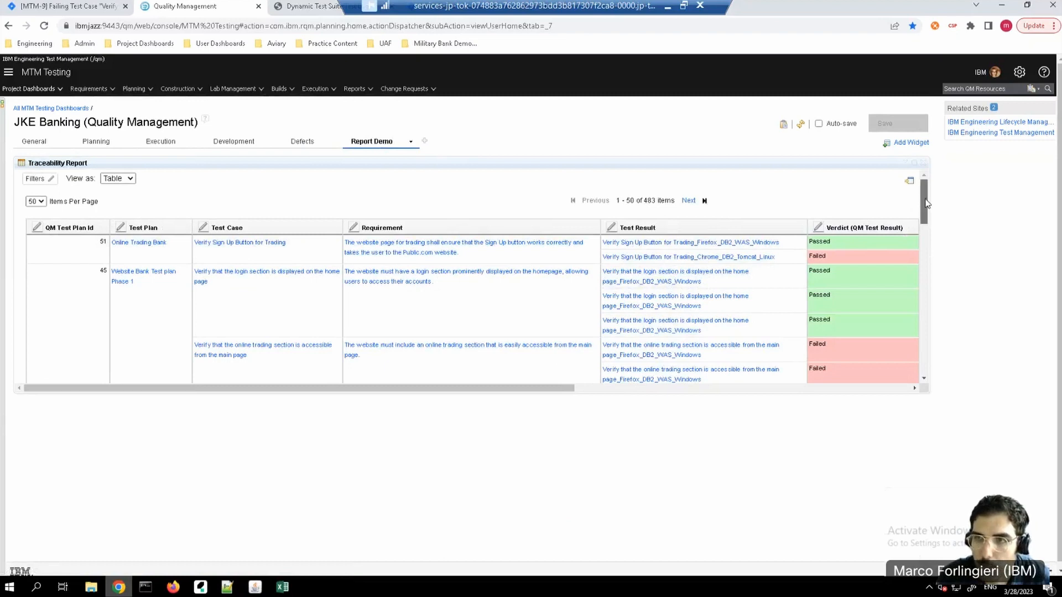
scroll(925, 210, "down", 1)
left_click_drag(924, 229, 907, 353)
scroll(897, 205, "up", 10)
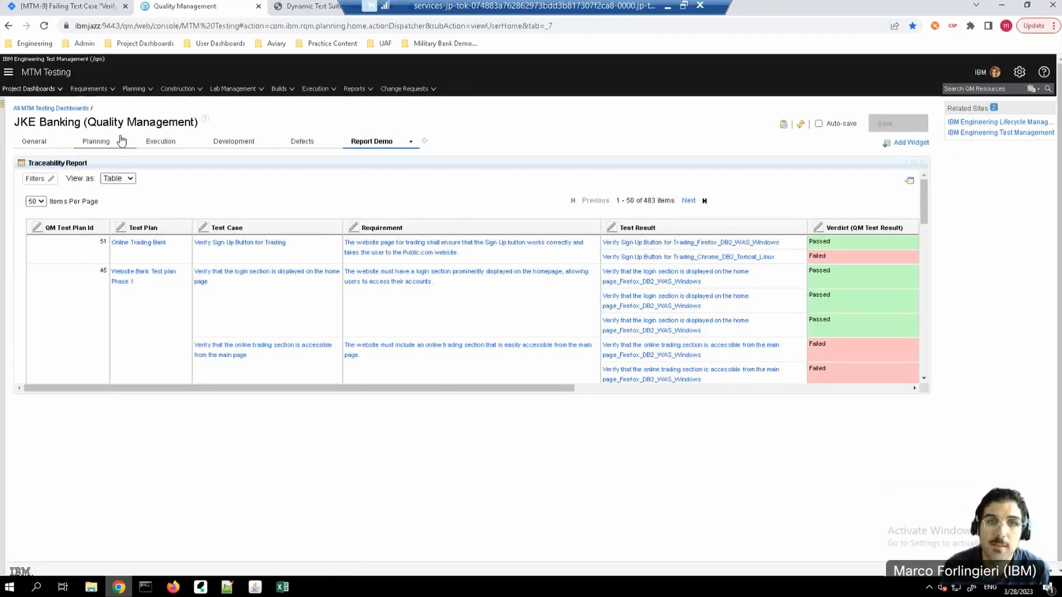
Step: Open Website Bank Test plan Phase 1 from the test plans list, check its export options and return to the list
left_click(148, 94)
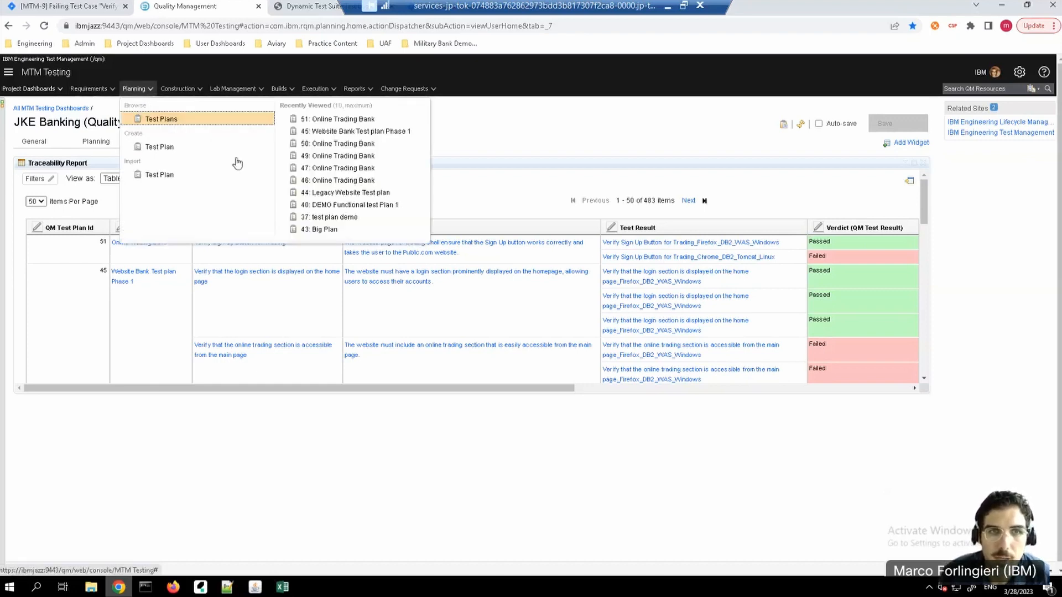
left_click(161, 120)
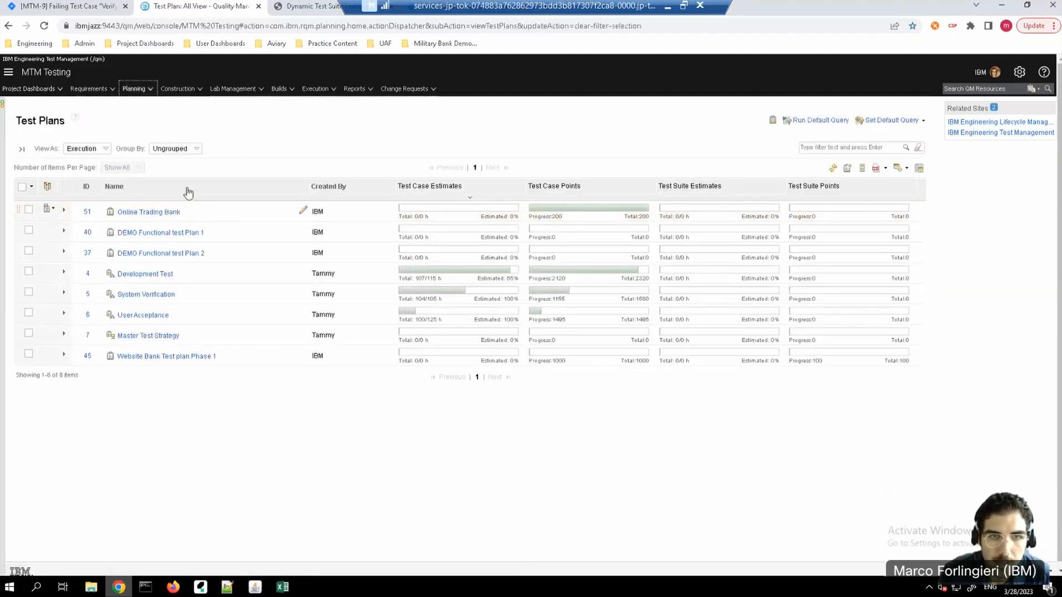
left_click(171, 358)
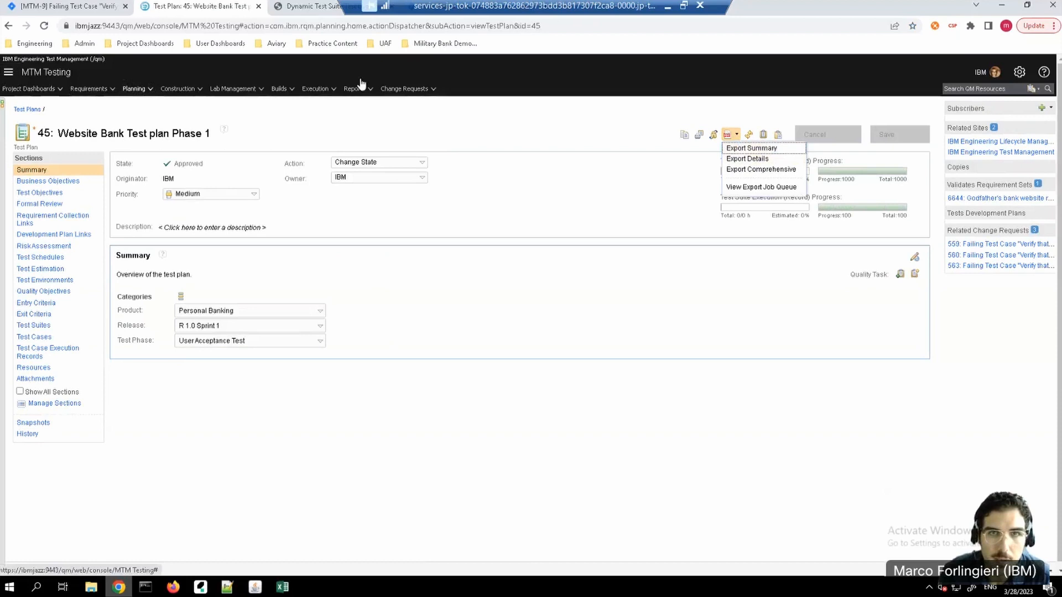
left_click(8, 26)
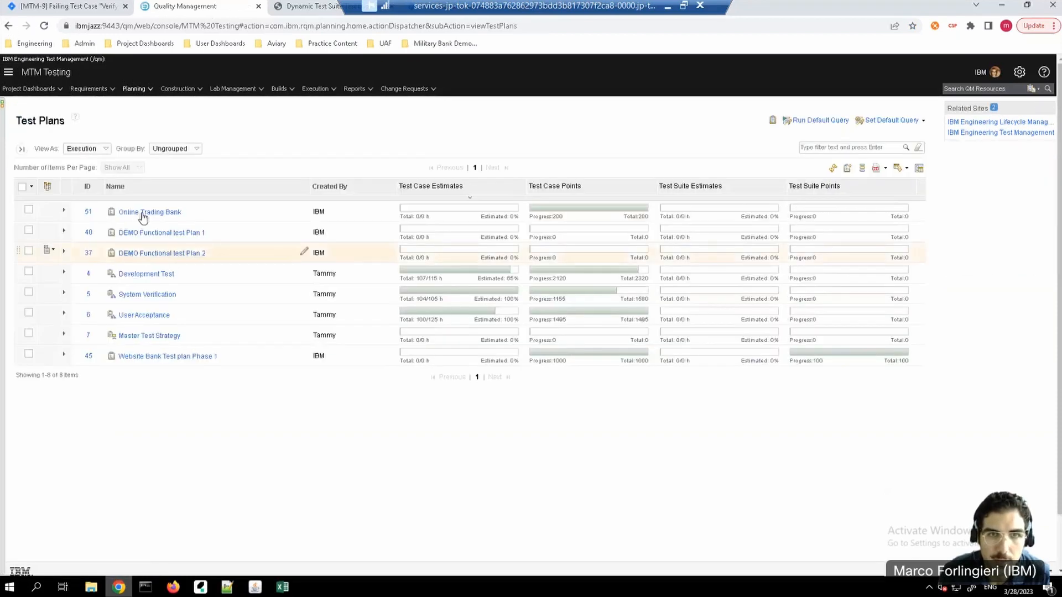
Step: Open the Online Trading Bank test plan, export its details to PDF and show the export job queue
left_click(147, 212)
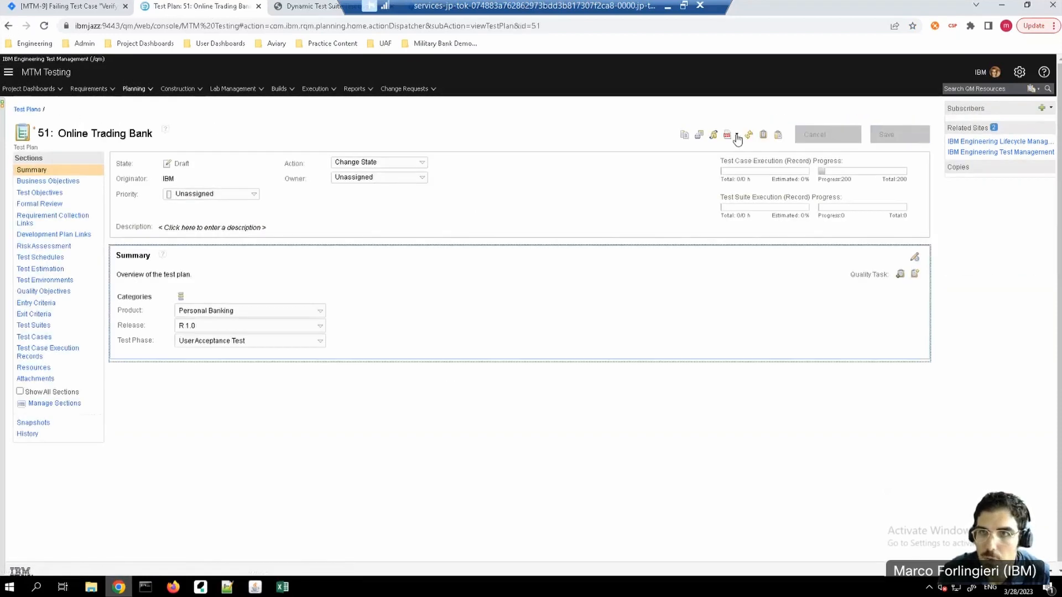
left_click(737, 135)
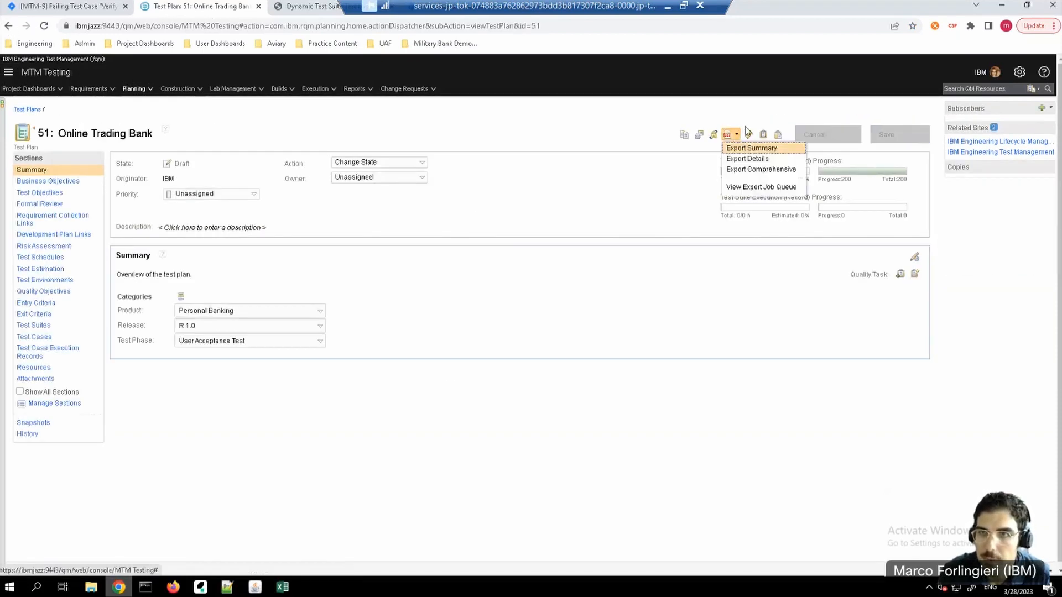
left_click(756, 161)
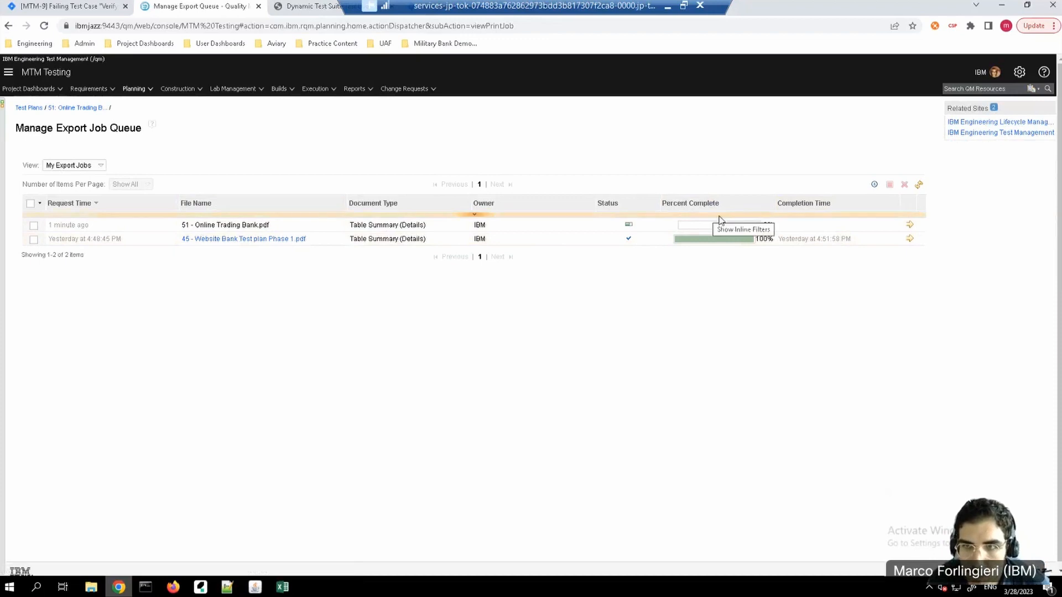
Step: Download the exported 45 - Website Bank Test plan Phase 1.pdf from the job queue and open it at 200% zoom
left_click(220, 239)
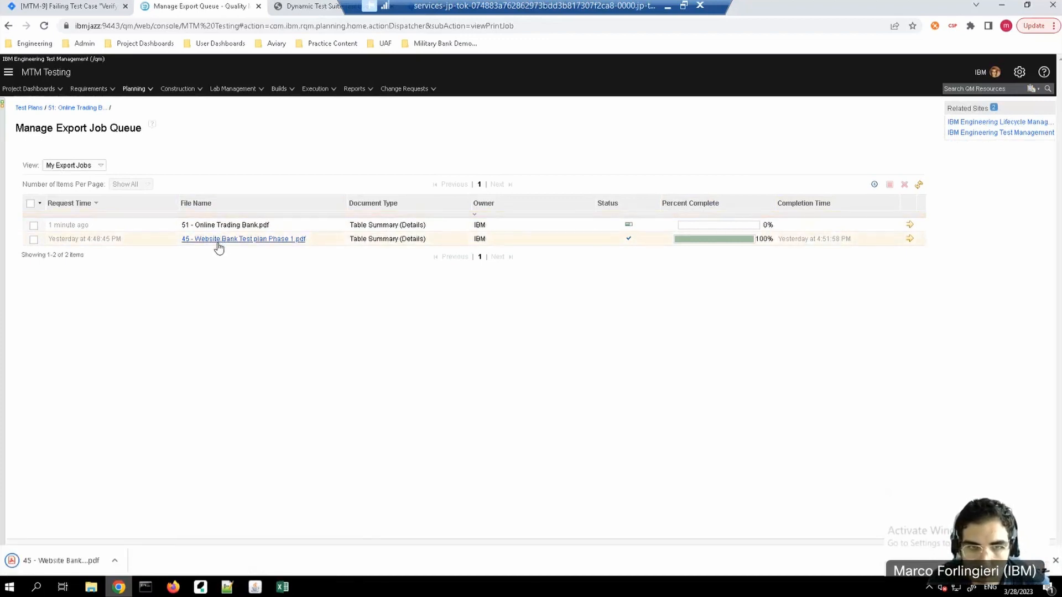
left_click(58, 562)
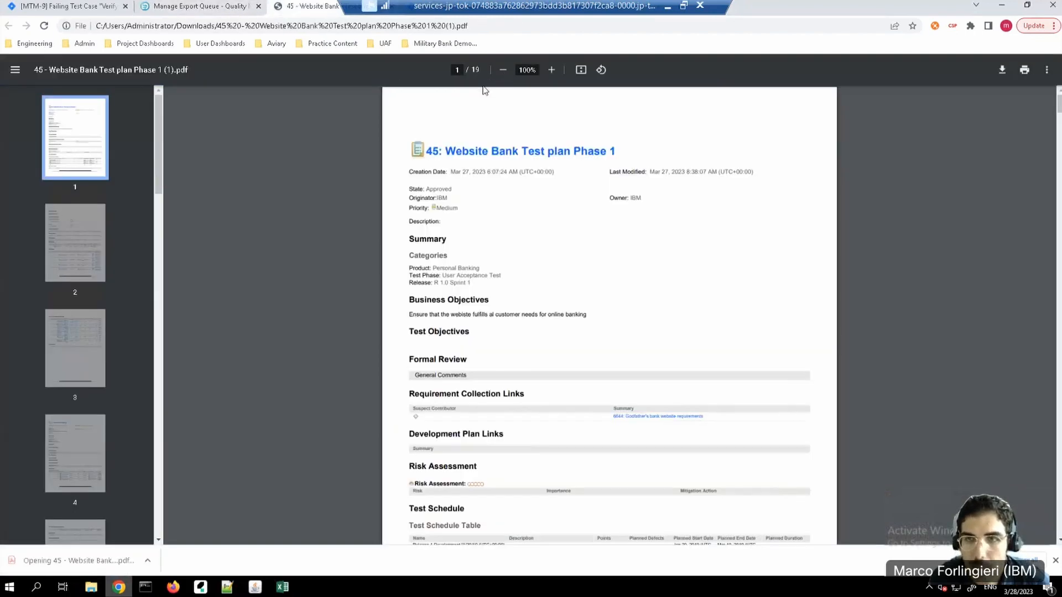
left_click(551, 69)
left_click(551, 70)
left_click(551, 70)
left_click(550, 69)
left_click(551, 70)
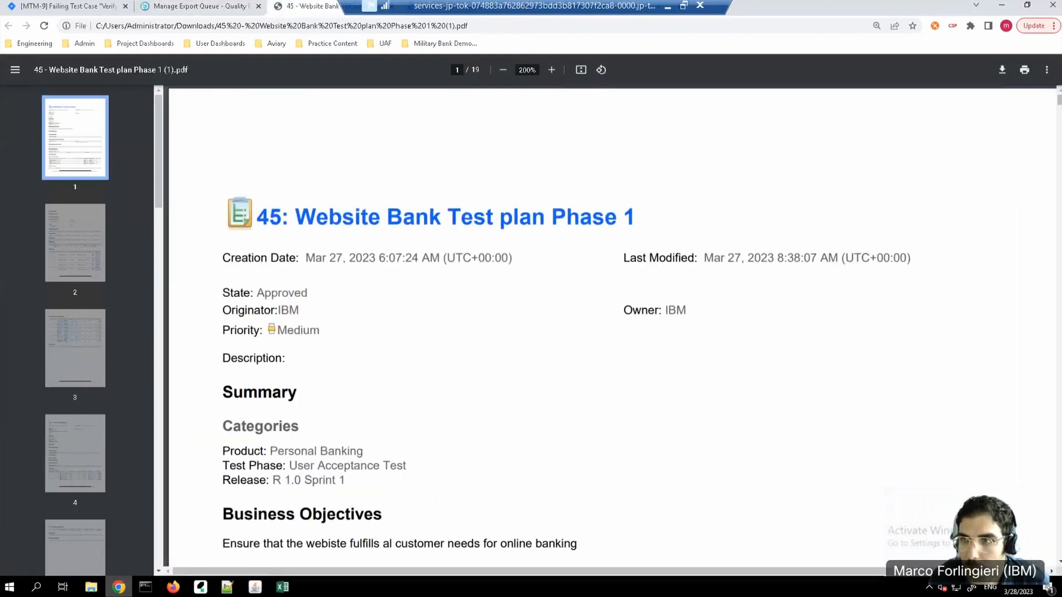
Step: Look through the Website Bank Test plan PDF, including its test suites, test cases and execution records, and return to the first page
scroll(624, 326, "down", 20)
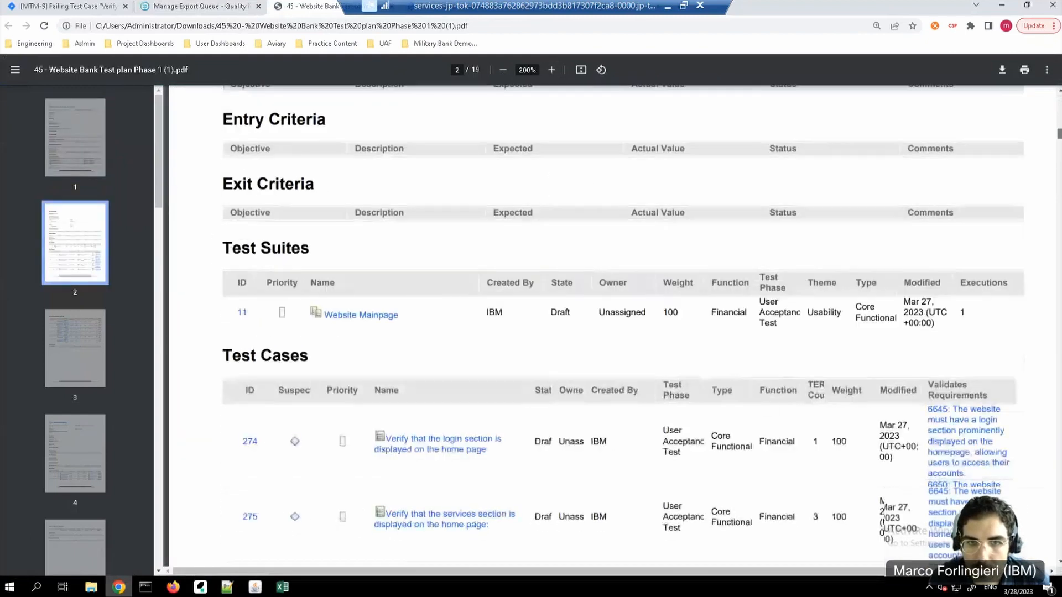
scroll(624, 326, "down", 15)
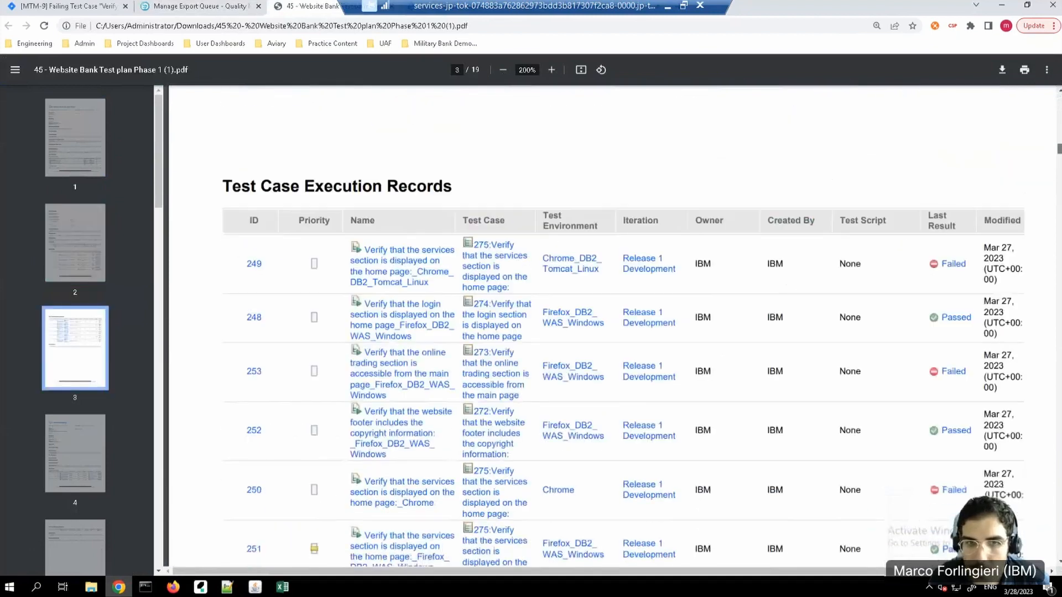
scroll(624, 326, "down", 10)
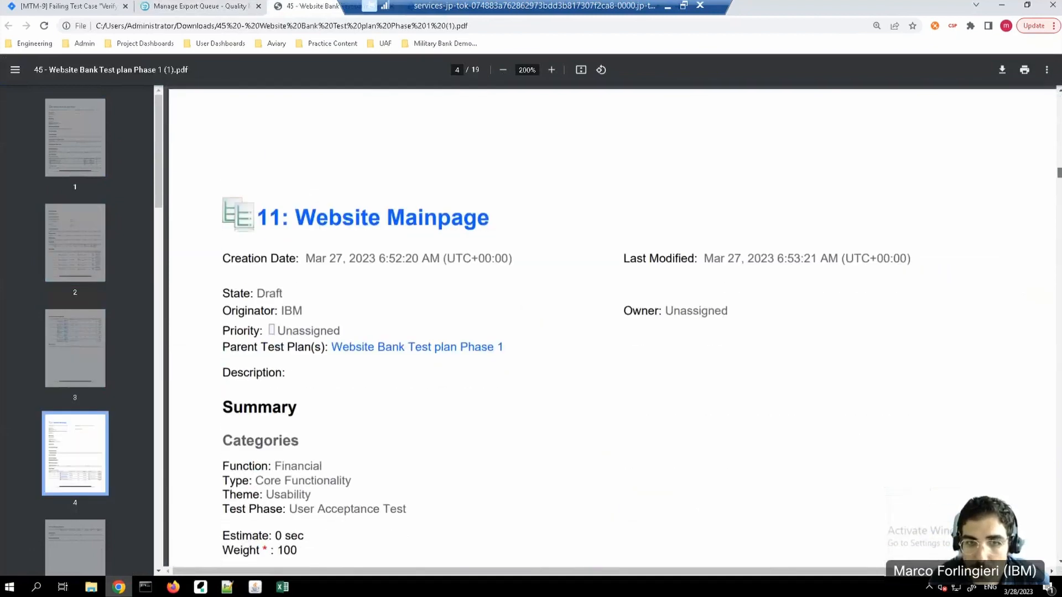
scroll(1060, 215, "down", 12)
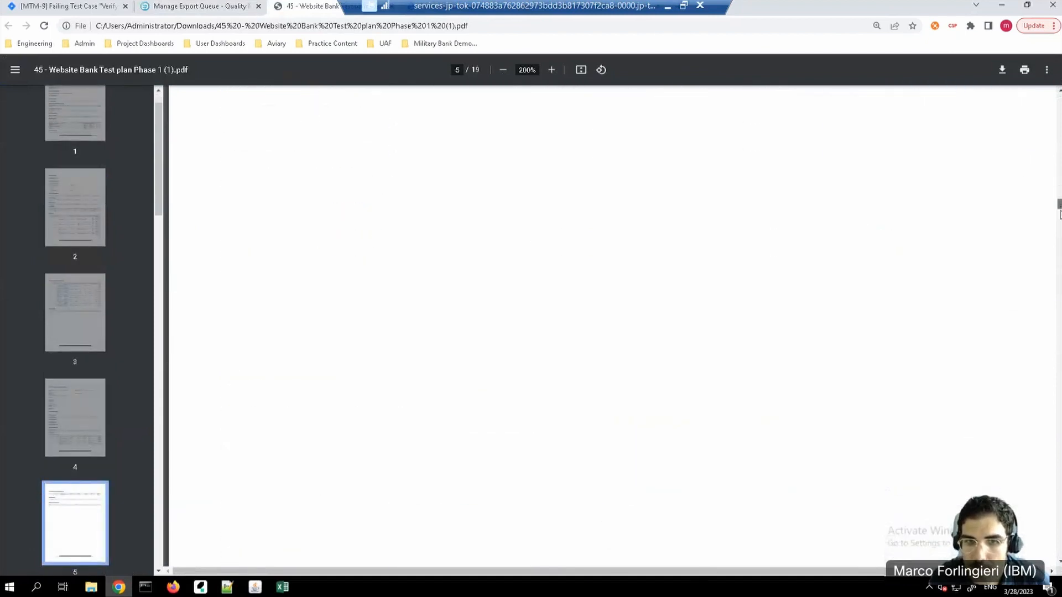
left_click_drag(1060, 221, 1052, 352)
scroll(720, 398, "down", 1)
scroll(721, 398, "up", 15)
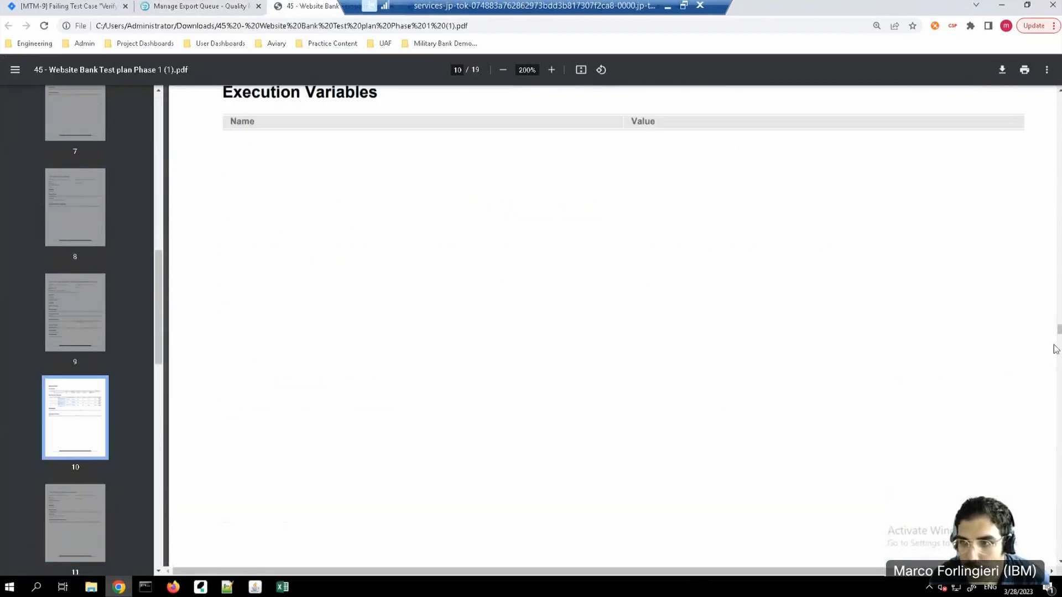
key("Home")
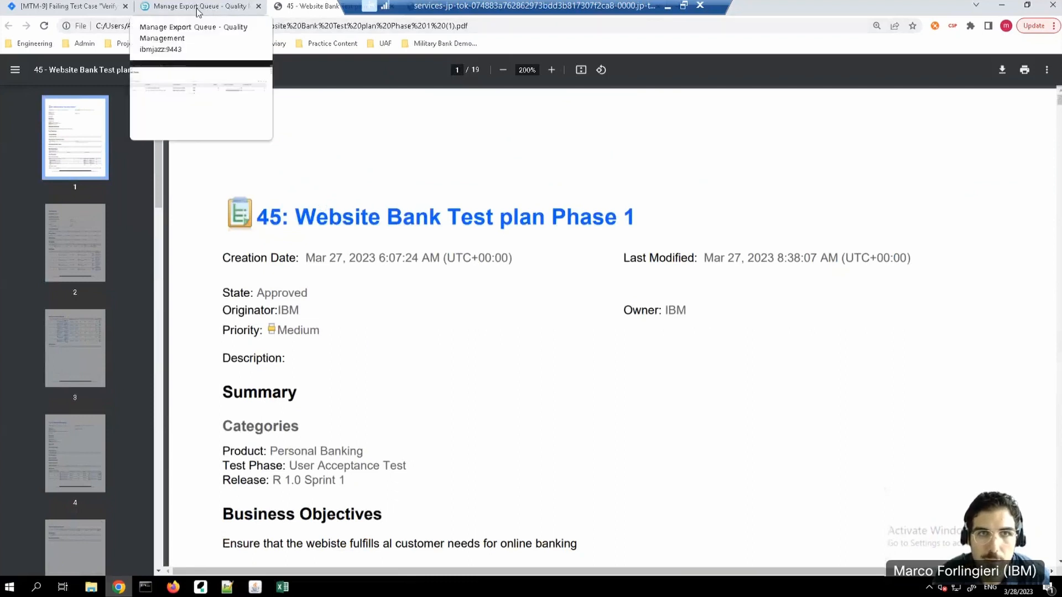
Step: Return to the export job queue and reload it to check the Online Trading Bank export's progress
left_click(200, 5)
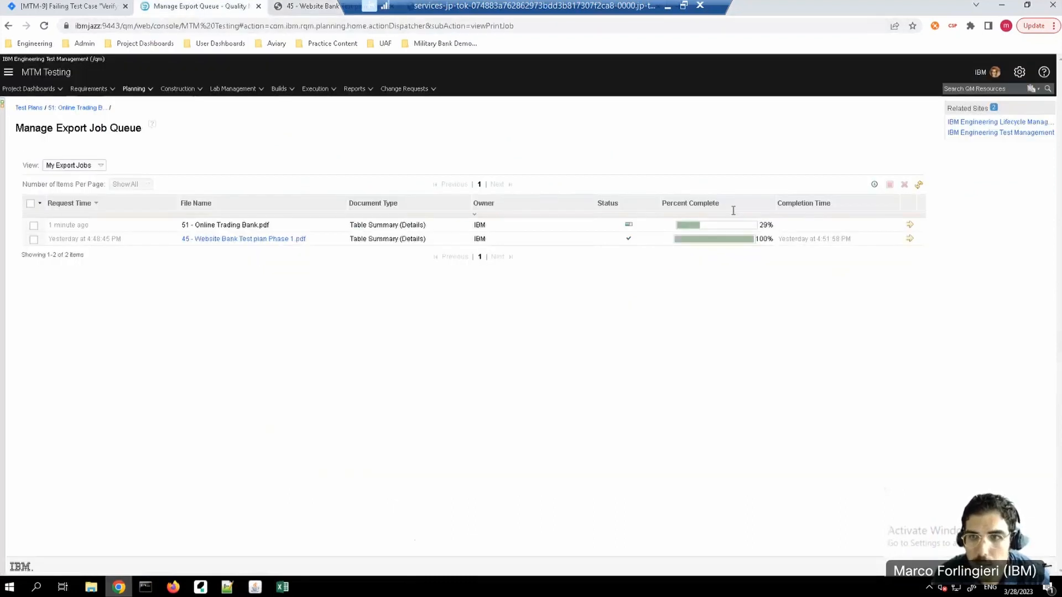
left_click(44, 25)
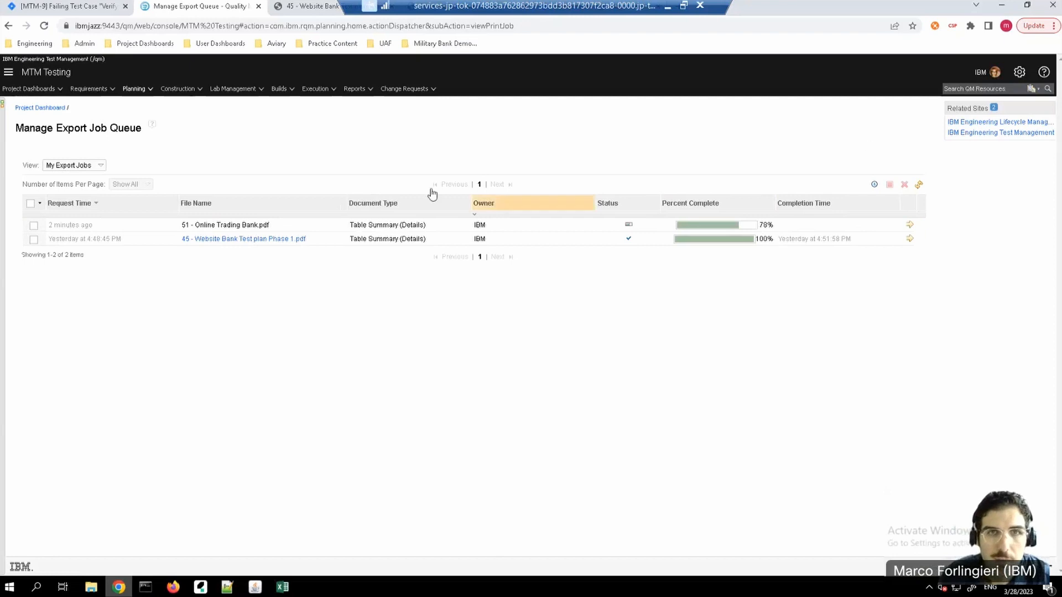
left_click(293, 90)
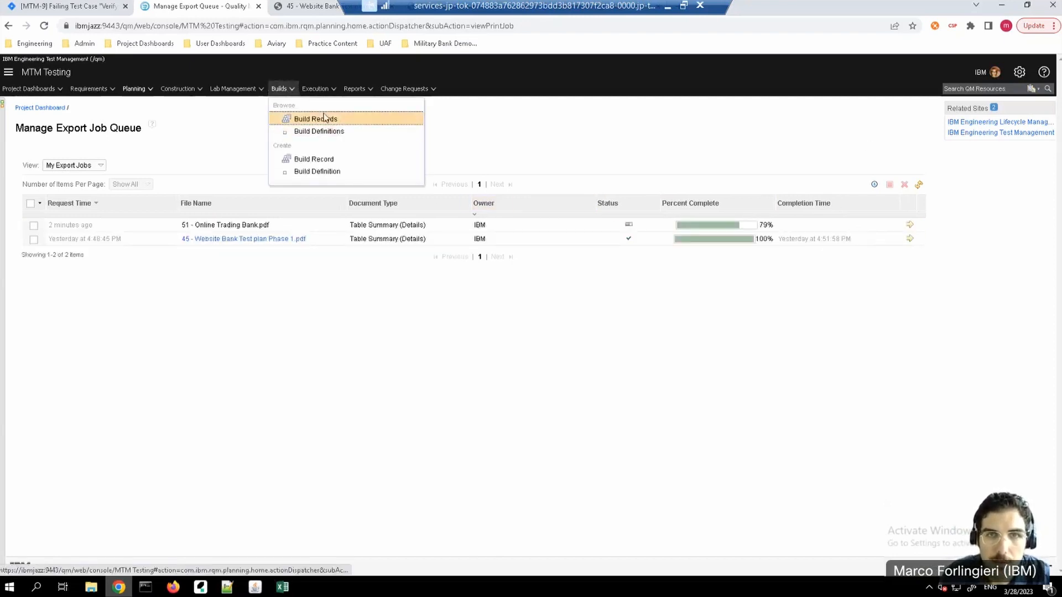
left_click(304, 90)
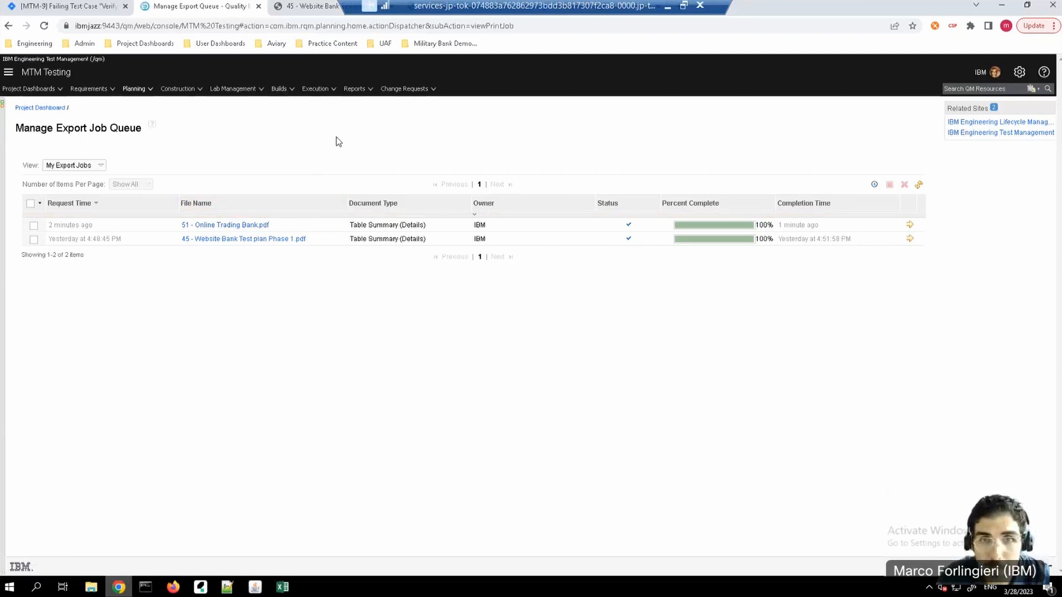
left_click(293, 91)
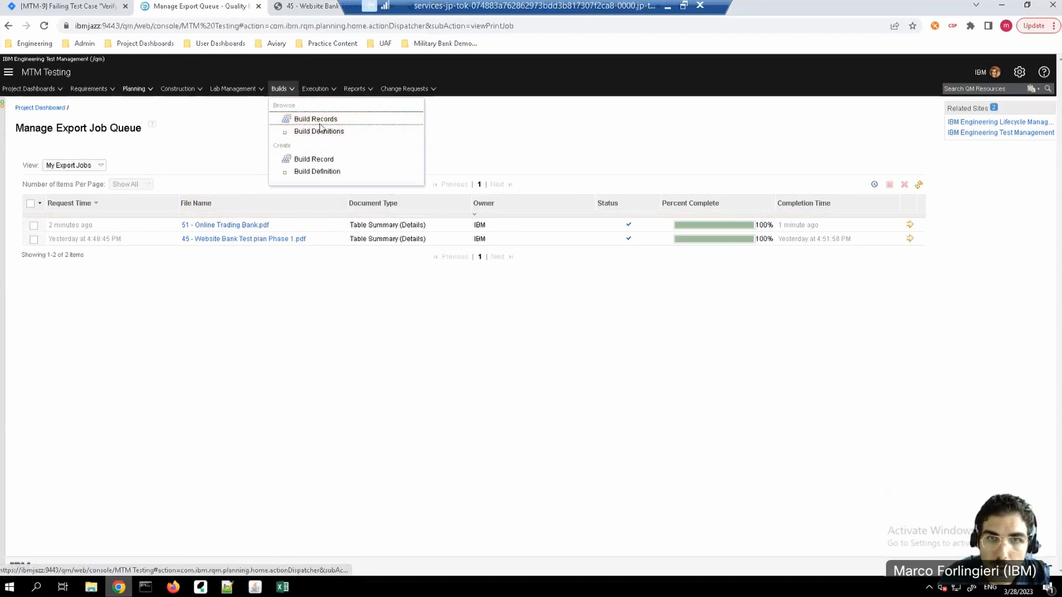
left_click(496, 117)
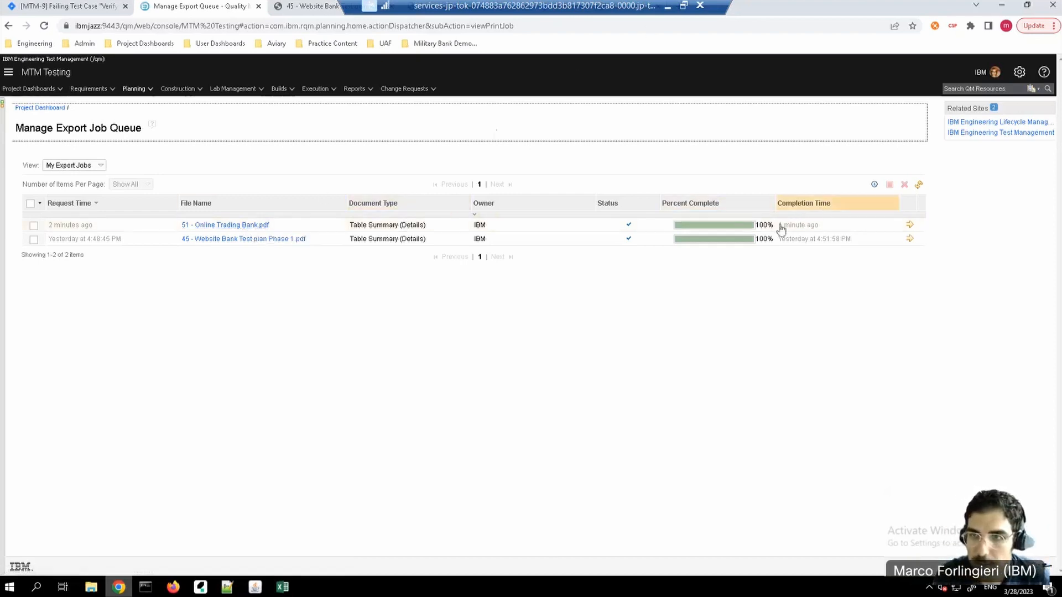
Step: Download the exported 51 - Online Trading Bank.pdf, open it and look through its pages to the Verify page copyright for Trading test case
left_click(260, 225)
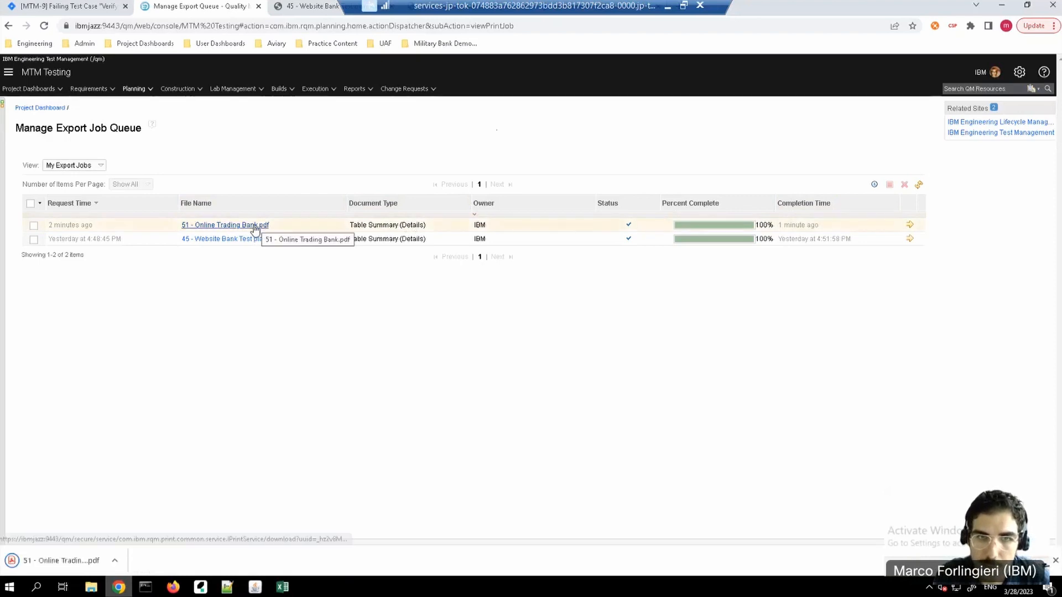
left_click(42, 562)
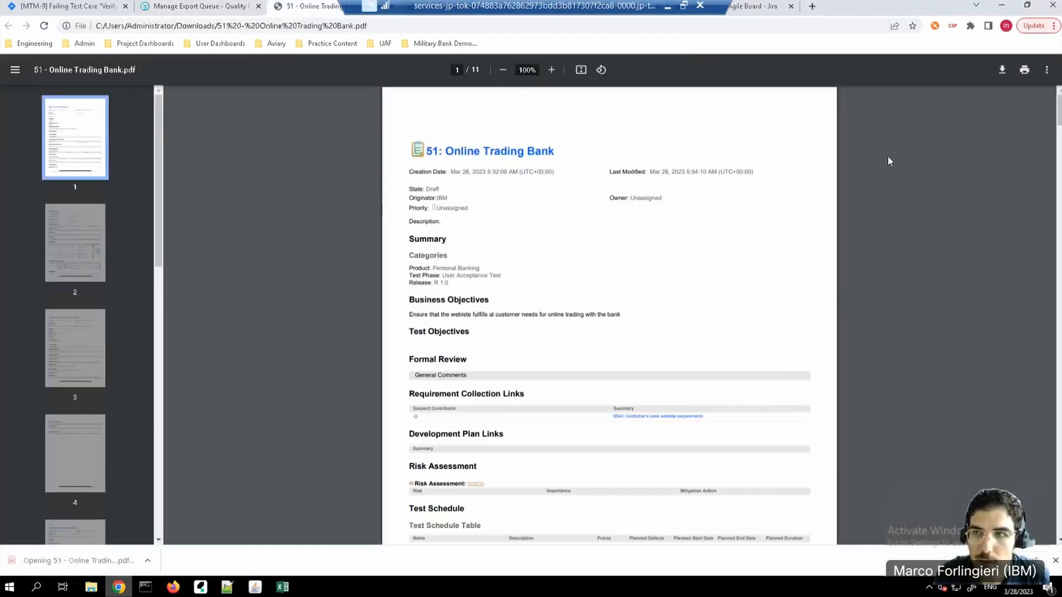
left_click_drag(1058, 116, 1051, 336)
left_click_drag(1052, 372, 1054, 500)
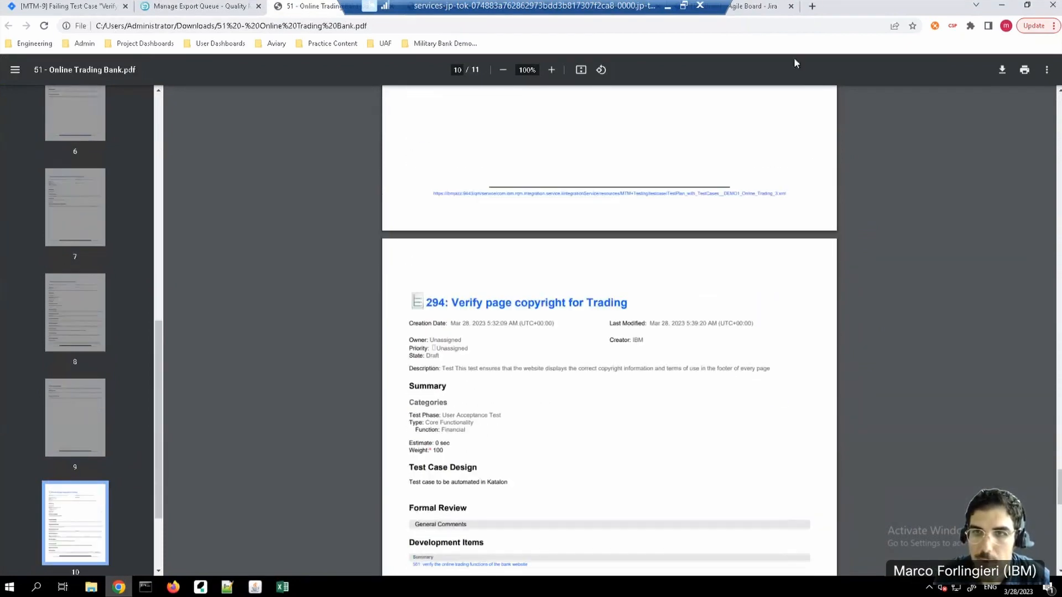
Step: Minimize the remote desktop session and switch to the presentation's closing Question Time slide
left_click(670, 8)
left_click(759, 224)
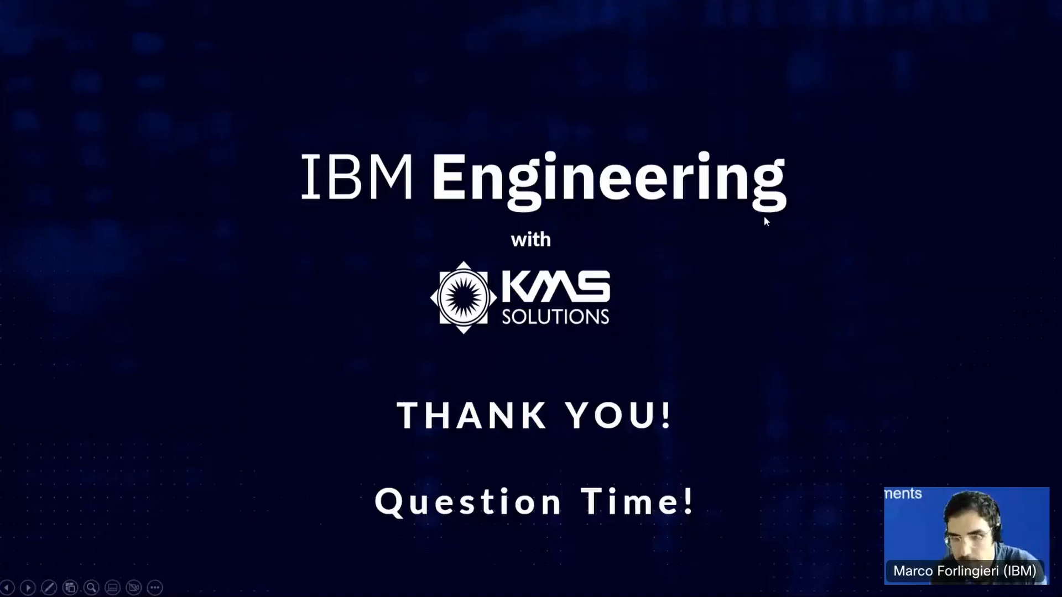